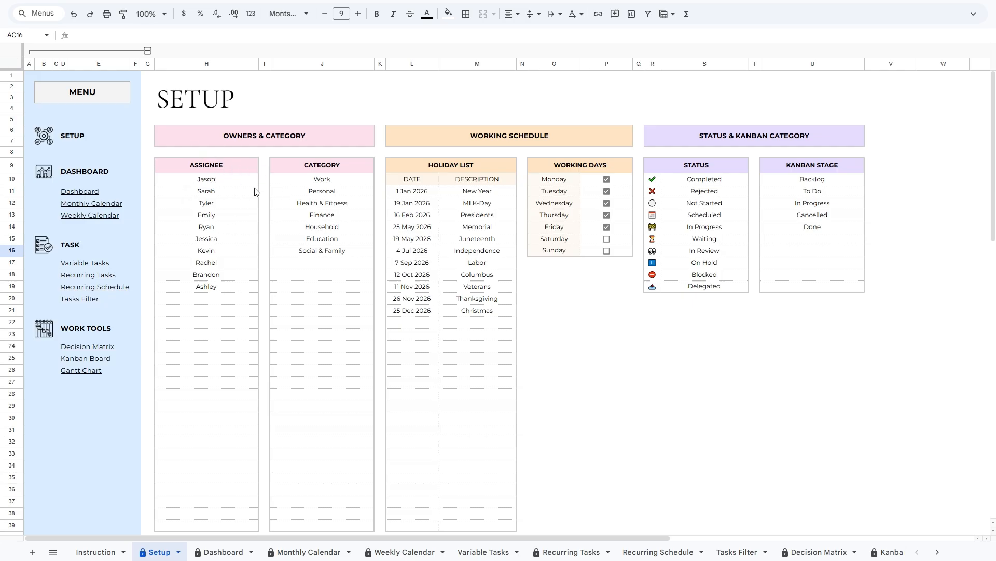
Review the Assignee and Category lists and the Working Schedule section with its holiday dates on the Setup sheet.
left_click(244, 138)
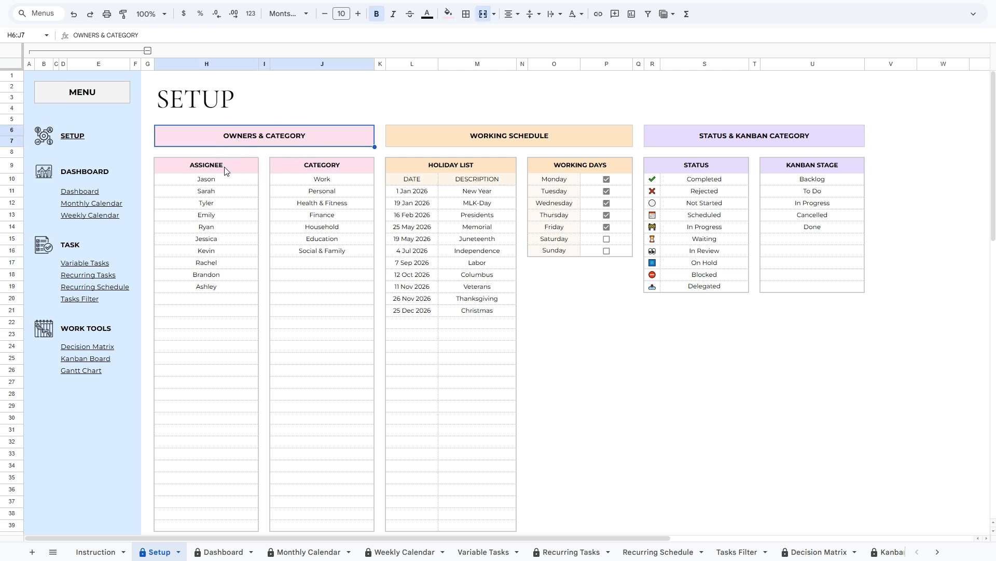
left_click_drag(221, 171, 214, 338)
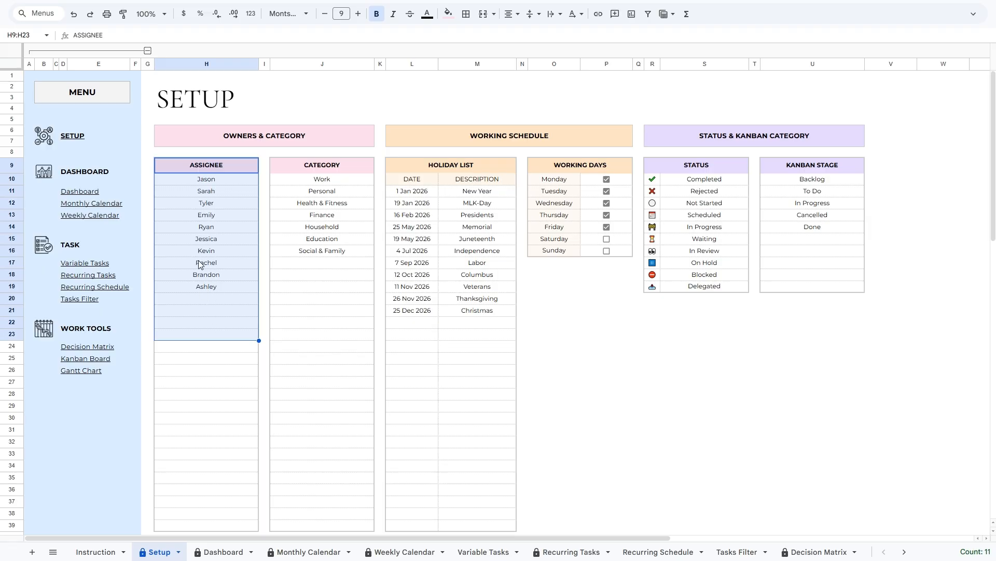
left_click_drag(318, 172, 314, 294)
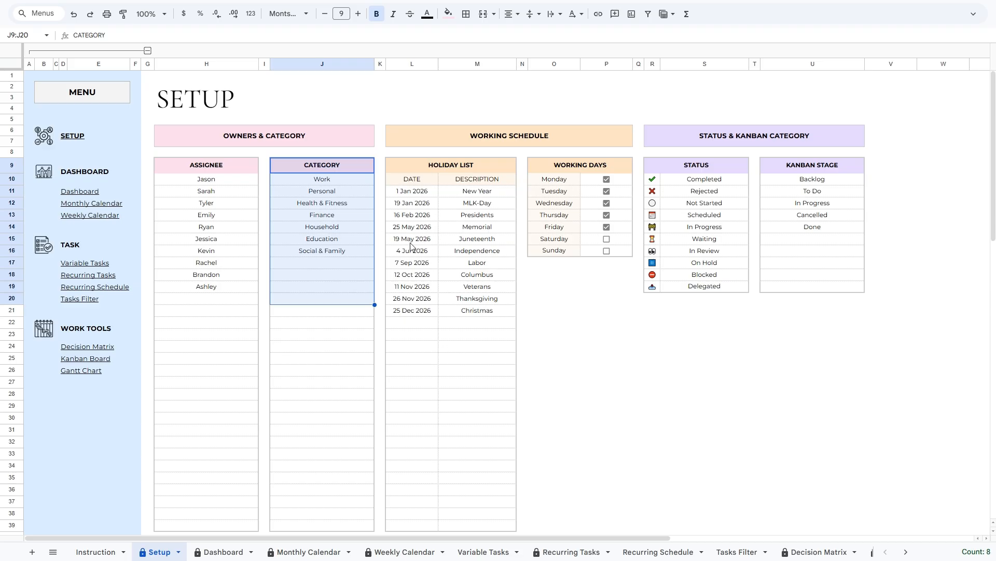
left_click(406, 276)
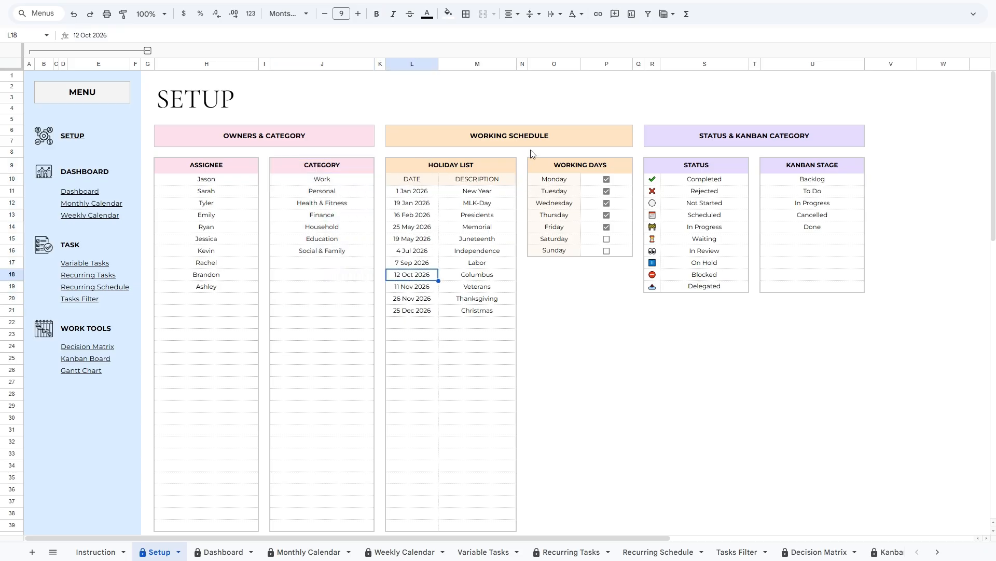
left_click(474, 127)
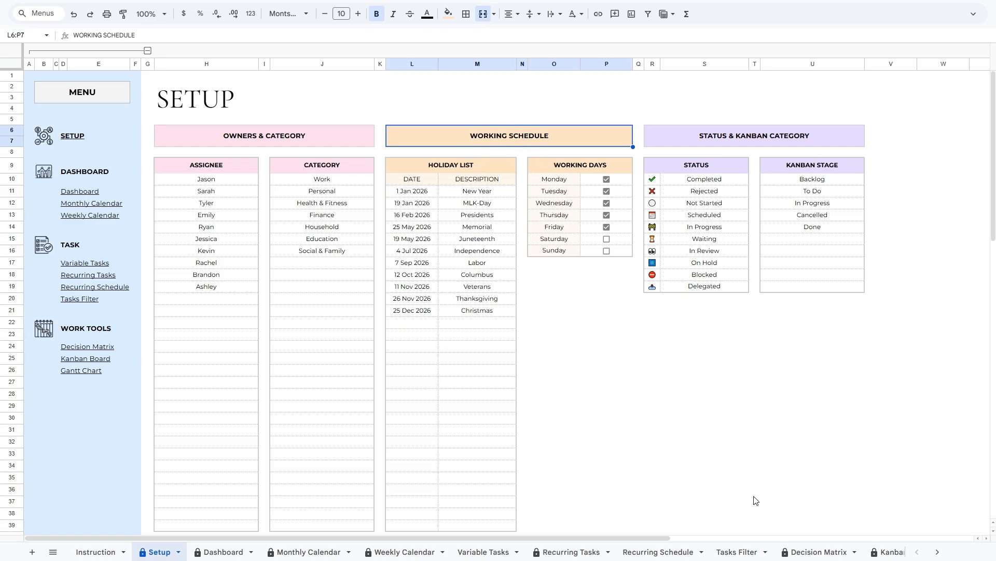
Add a holiday dated 11 Mar 2026 with the description "Holiday" directly below the Christmas entry in the Holiday List.
left_click(423, 323)
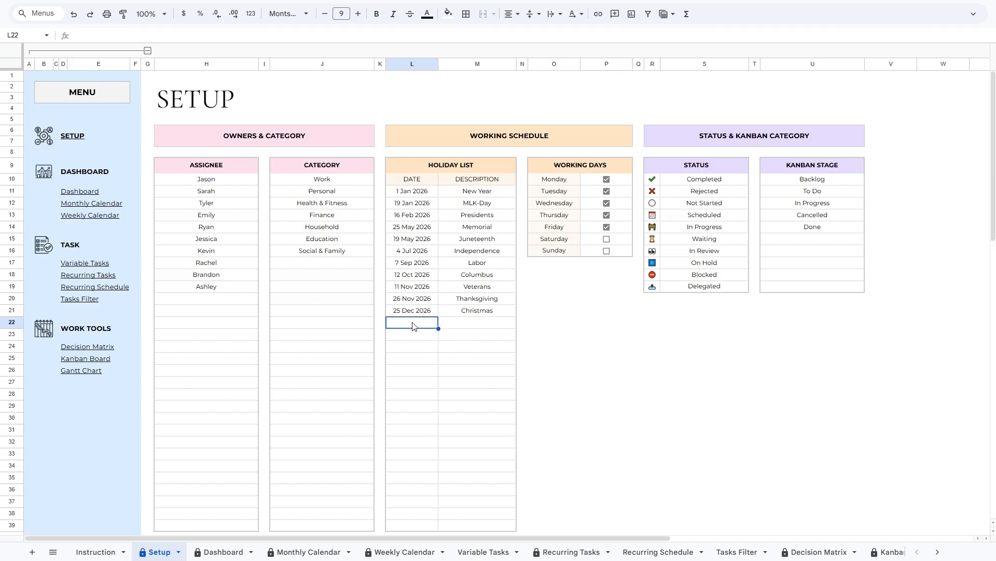
double_click(413, 326)
left_click(412, 386)
left_click(476, 322)
type("Holiday")
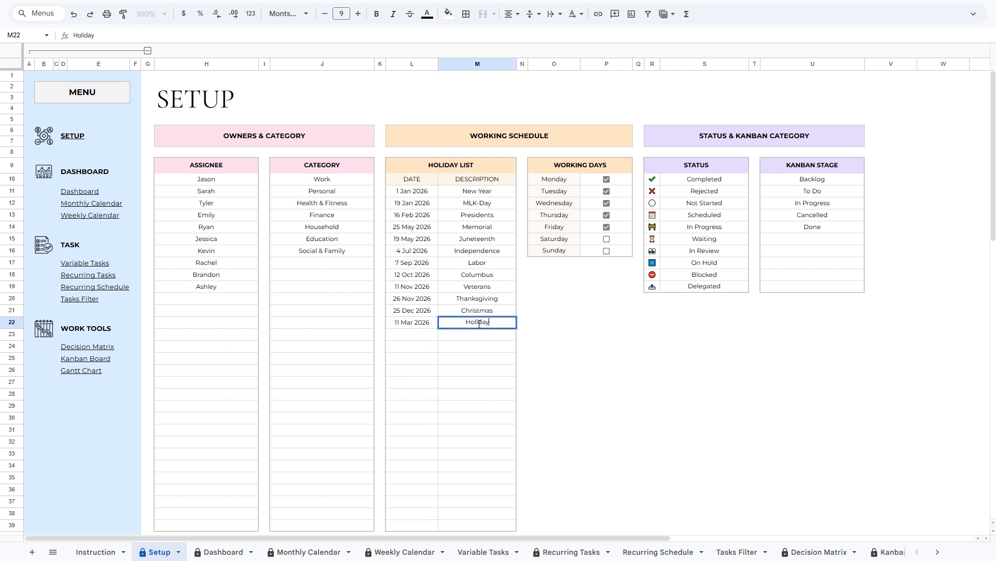
key("Return")
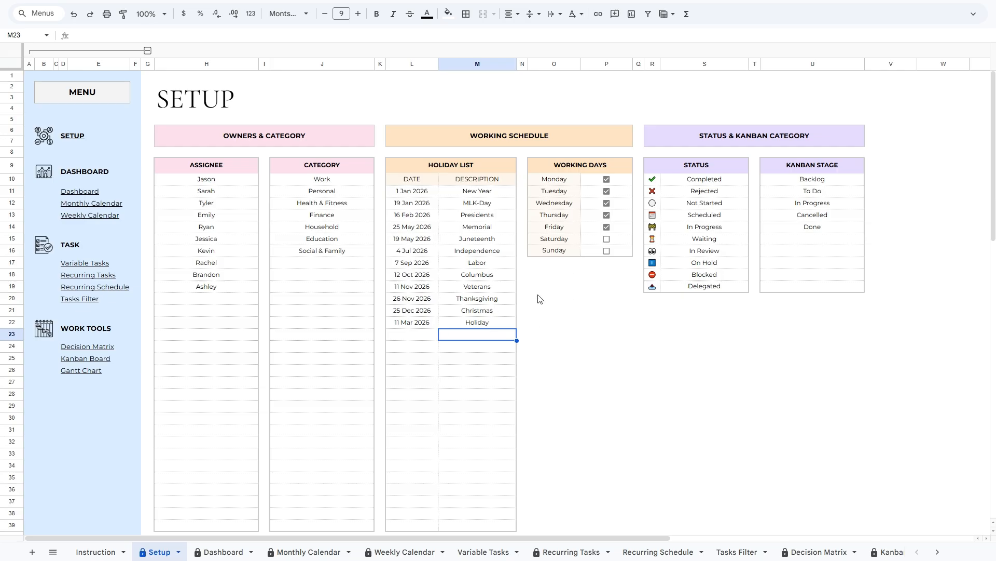
Try marking Saturday as a working day in the Working Days checklist and clear it again.
left_click_drag(576, 169, 579, 253)
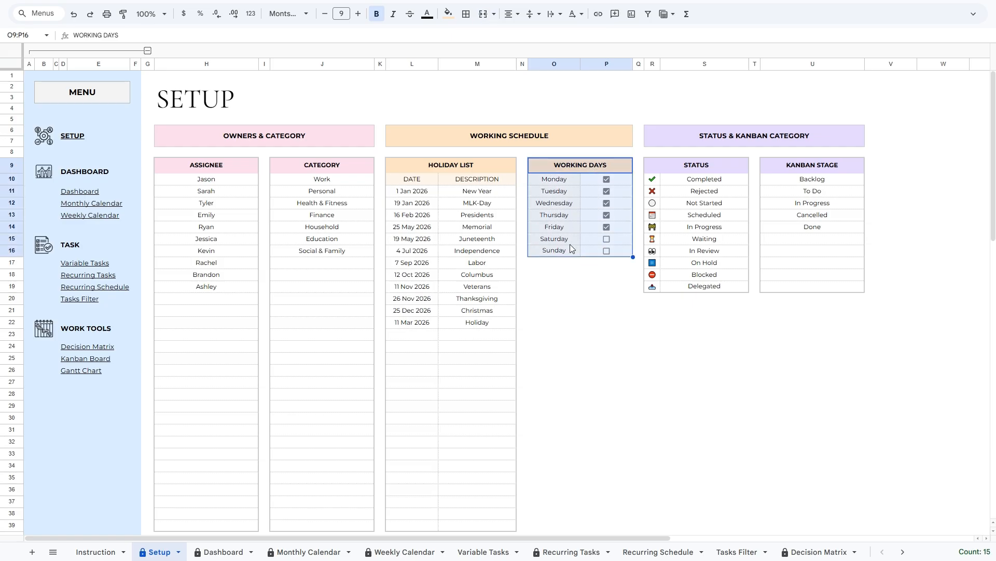
left_click(574, 173)
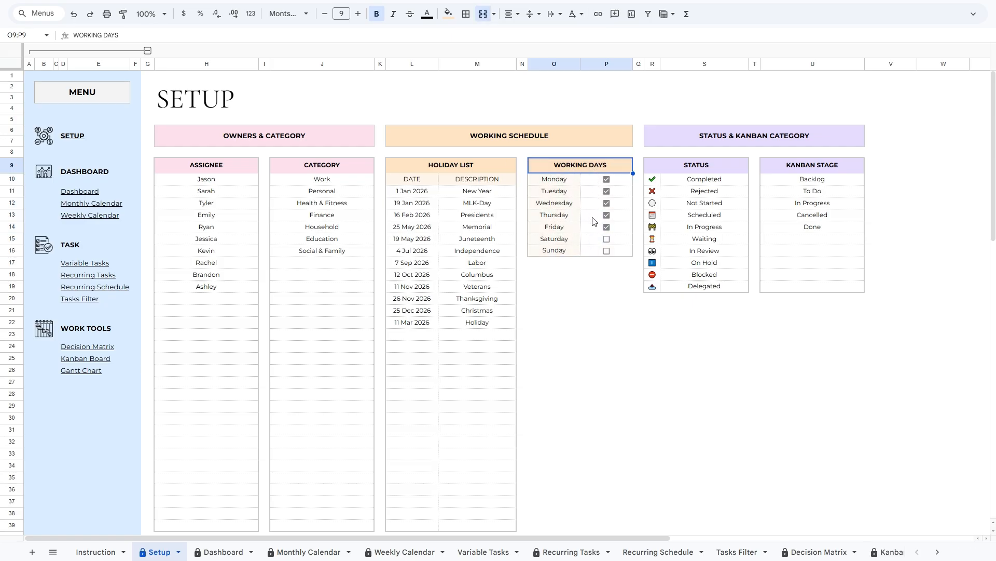
left_click(606, 239)
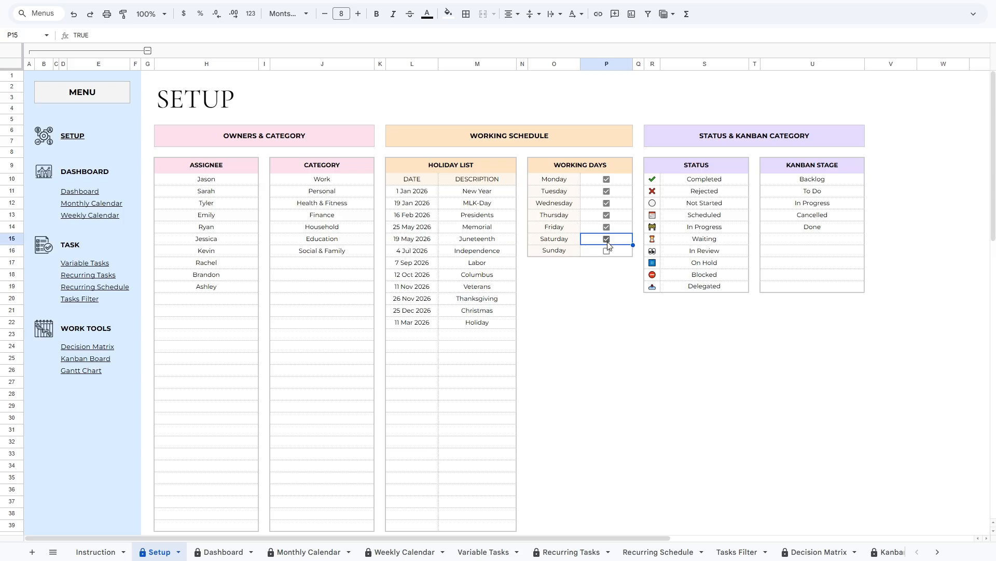
left_click(606, 239)
left_click_drag(568, 240, 613, 252)
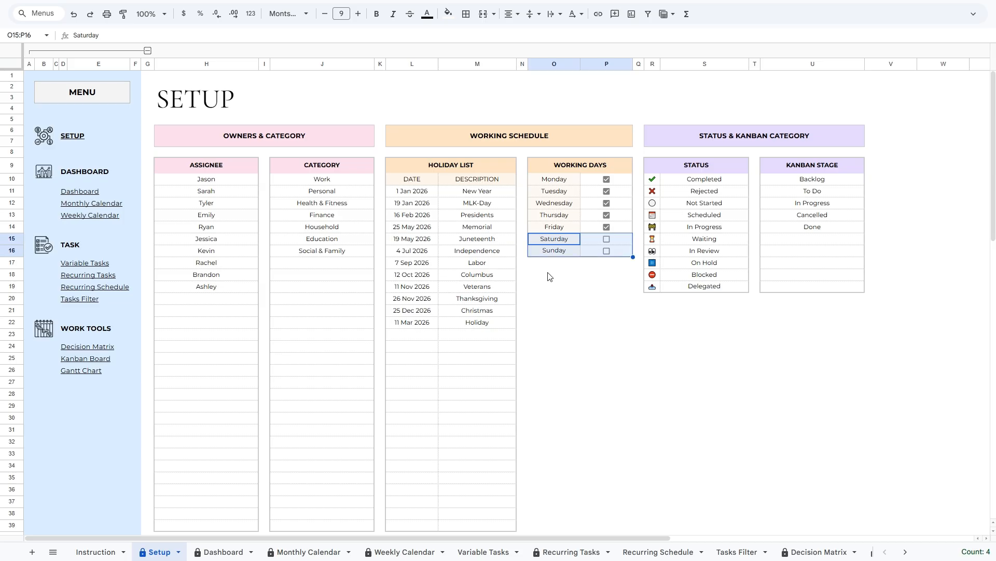
Examine the status icons and names in the Status list and the entries of the Kanban Stage list.
left_click(653, 180)
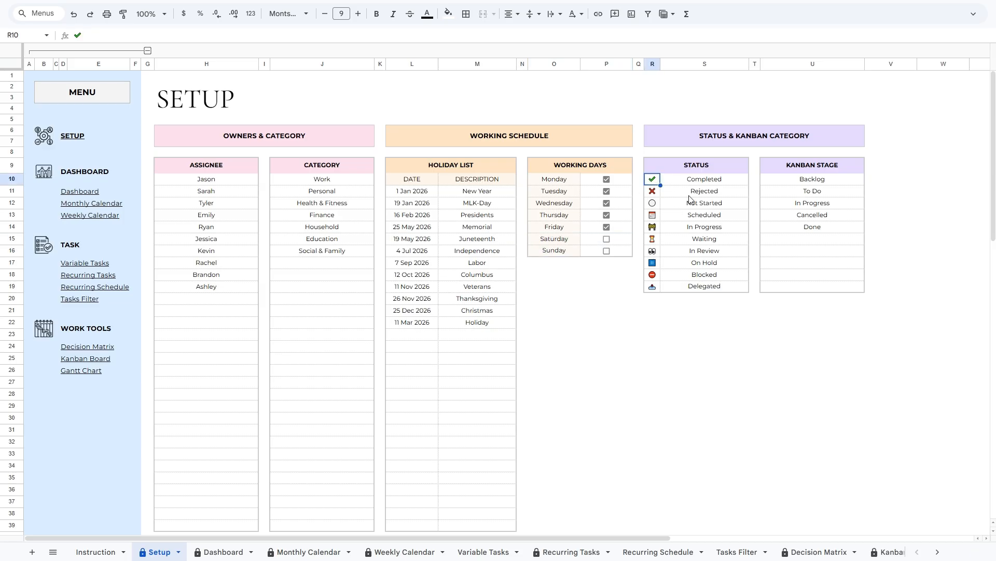
left_click(655, 190)
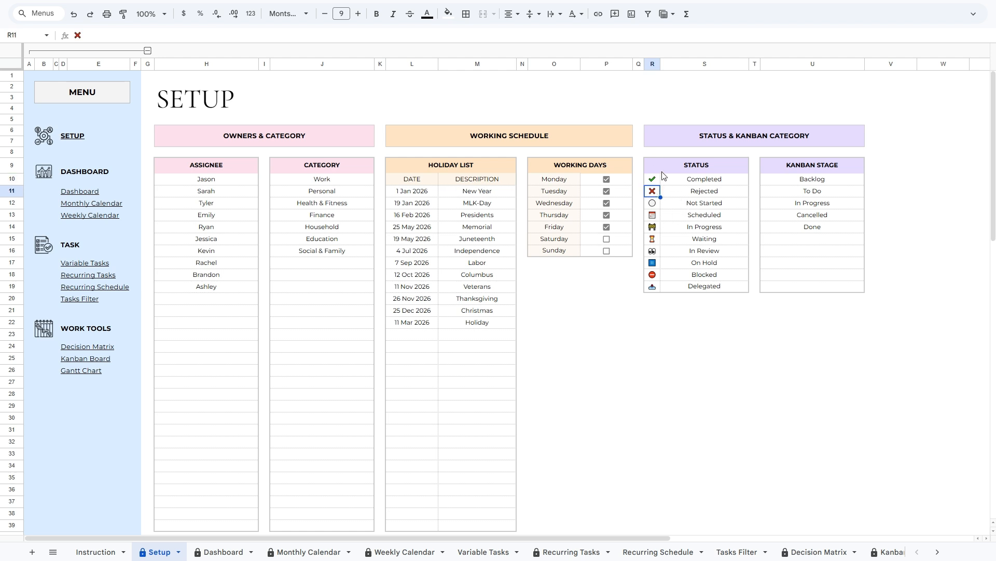
left_click(699, 183)
left_click_drag(653, 180, 688, 289)
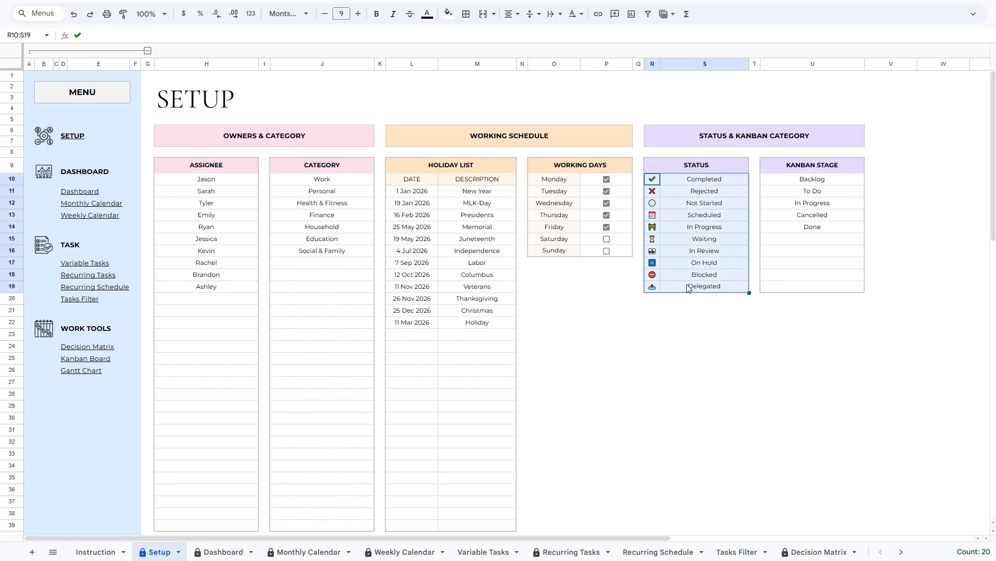
left_click_drag(658, 185, 695, 291)
left_click_drag(805, 184, 788, 287)
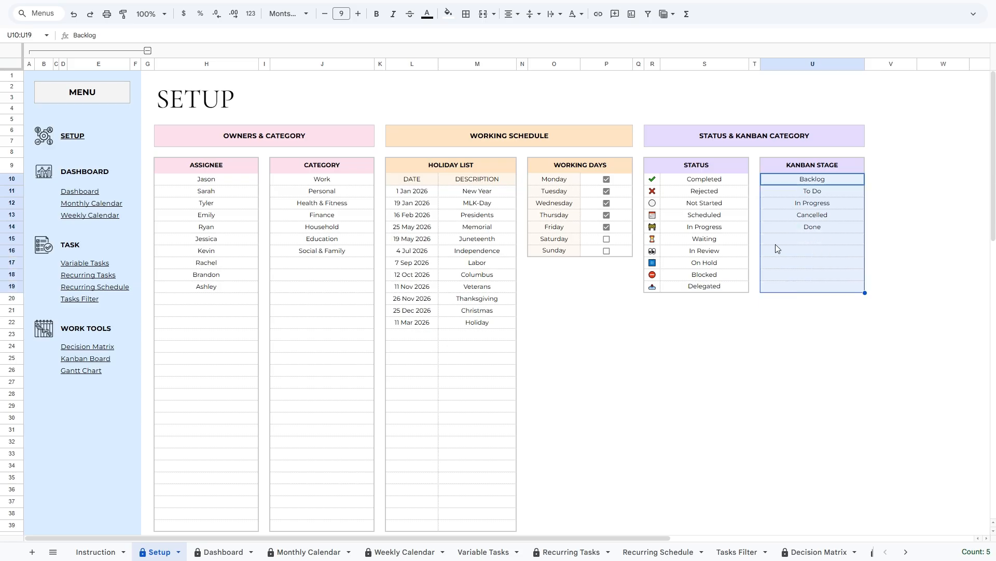
left_click(800, 181)
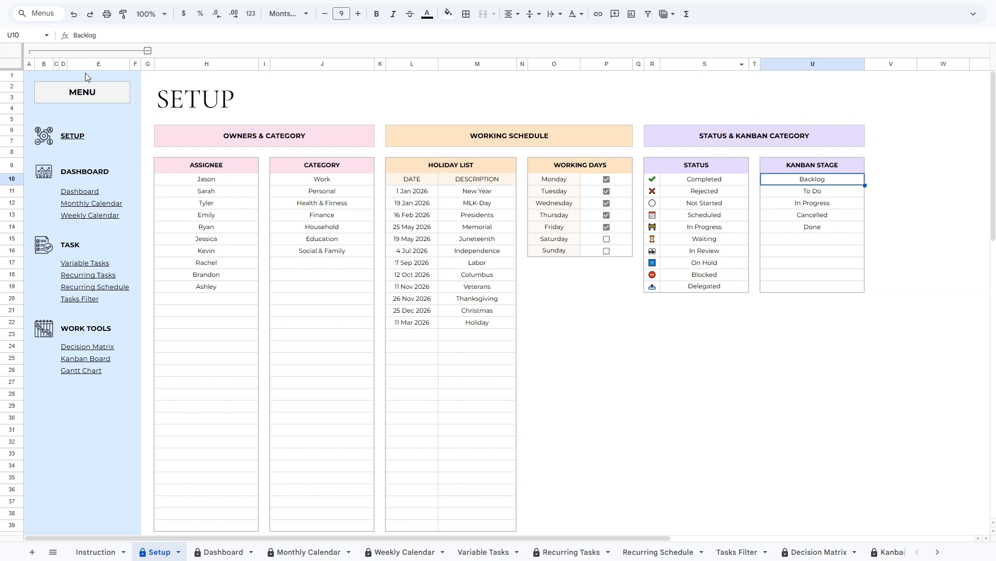
Open the Dashboard sheet through its link in the worksheet's navigation column and return to the Setup sheet the same way.
left_click(106, 100)
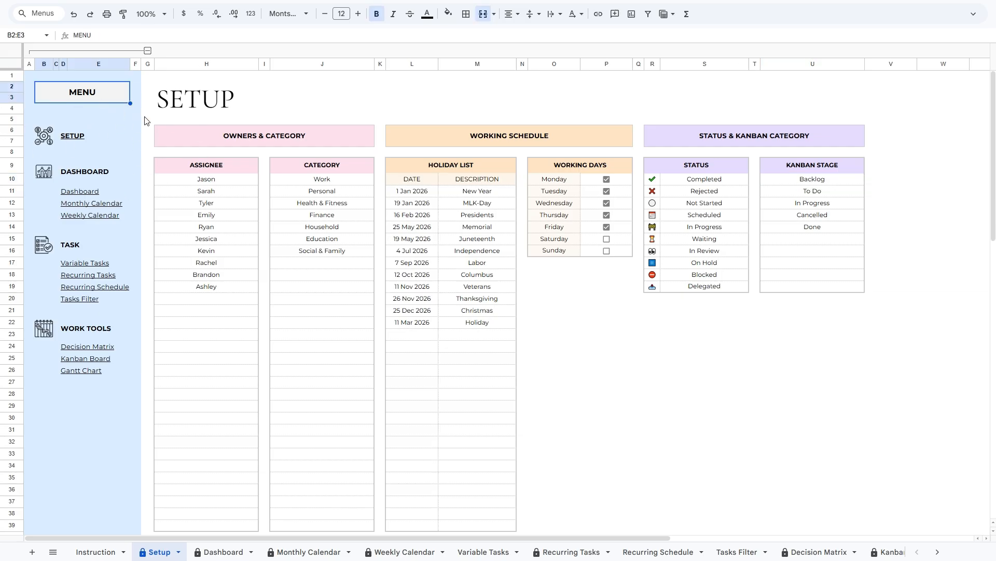
left_click(82, 193)
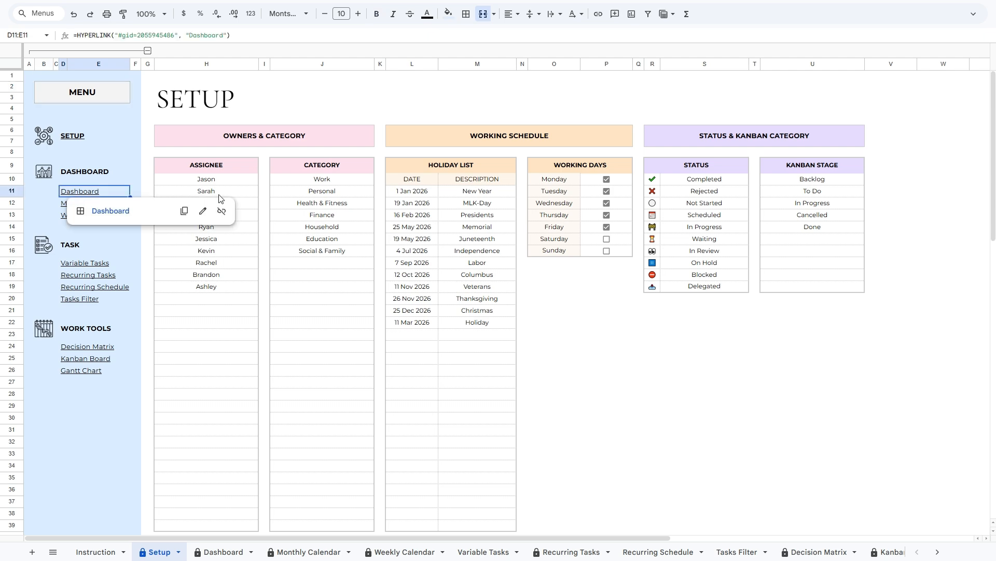
left_click(103, 212)
mouse_move(101, 200)
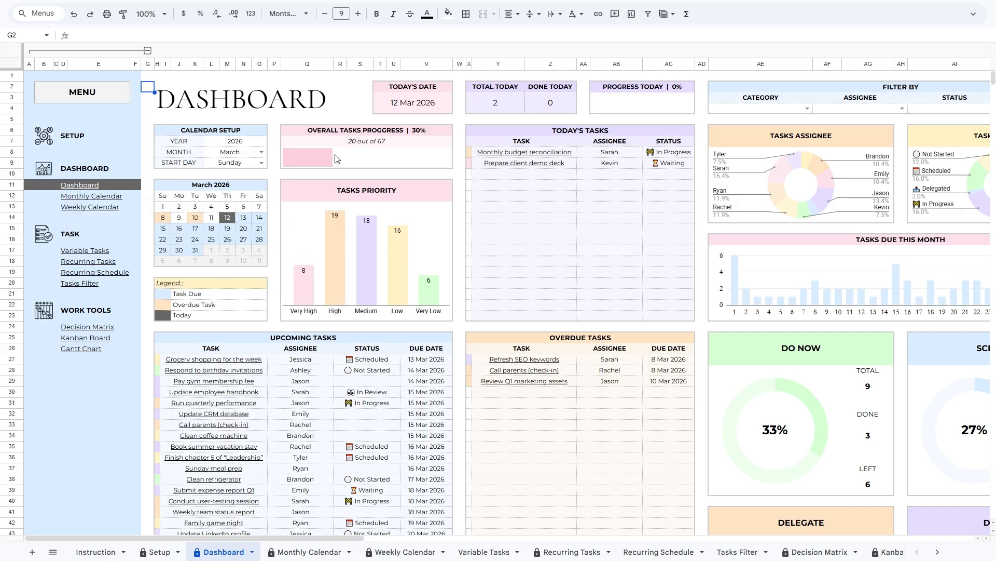
left_click(83, 138)
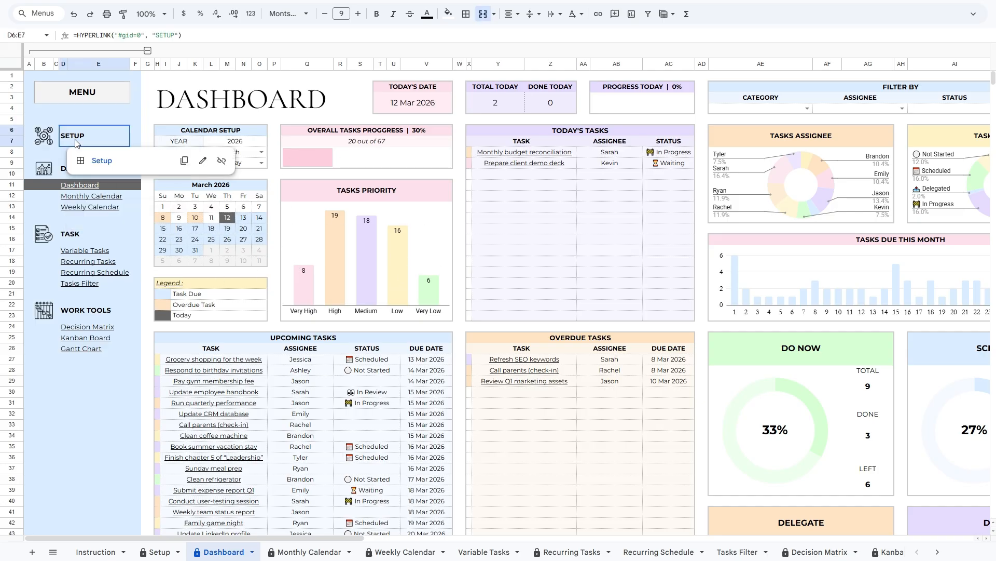
left_click(100, 165)
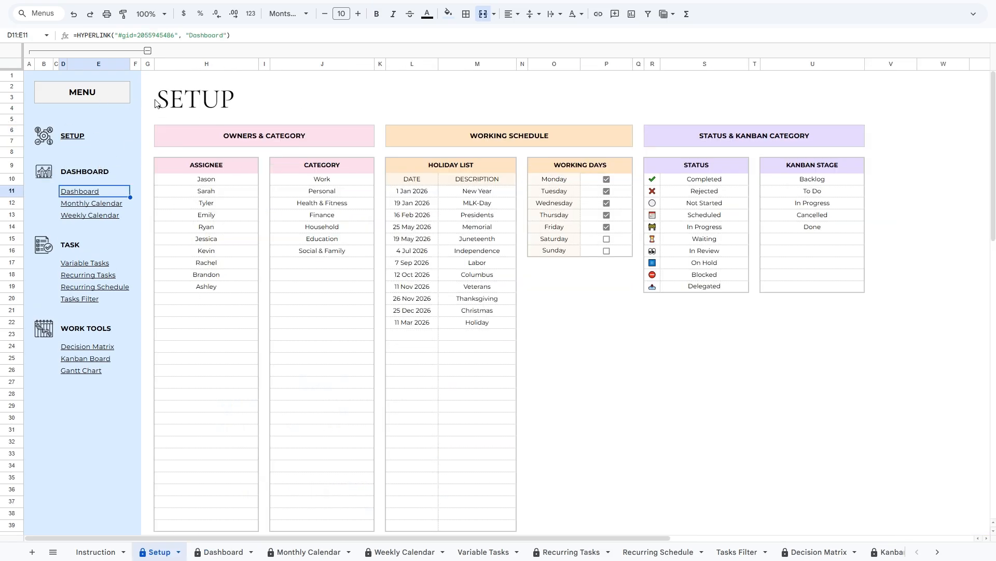
Collapse the grouped navigation columns A to F on the Setup sheet and expand them again, allowing both edits to the protected sheet.
left_click(148, 78)
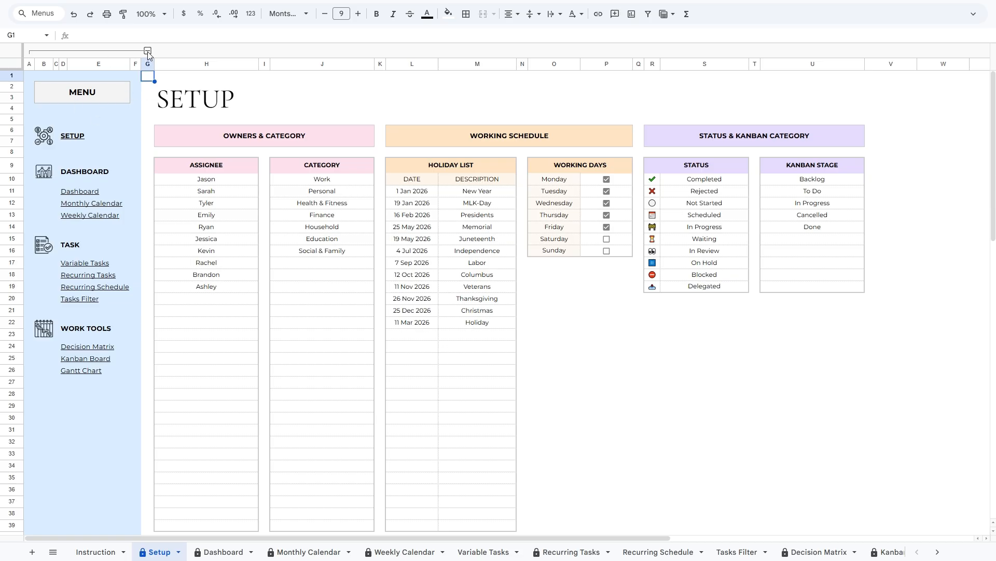
left_click(148, 52)
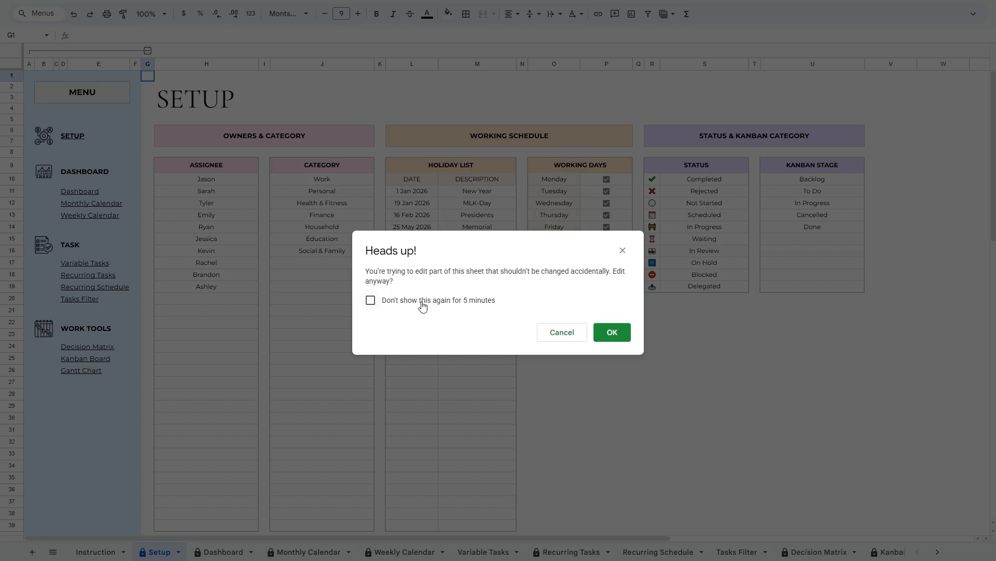
left_click(612, 333)
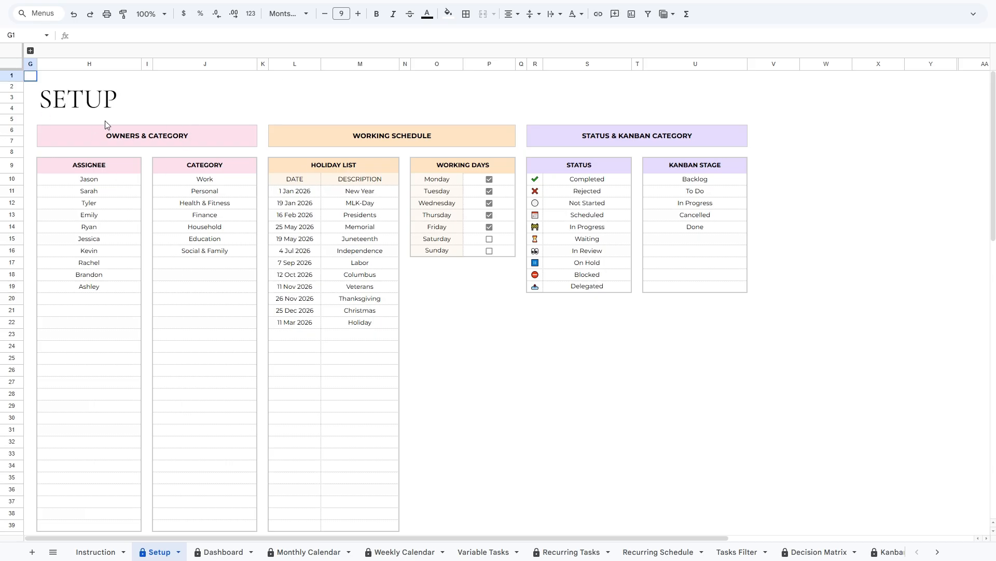
left_click(31, 51)
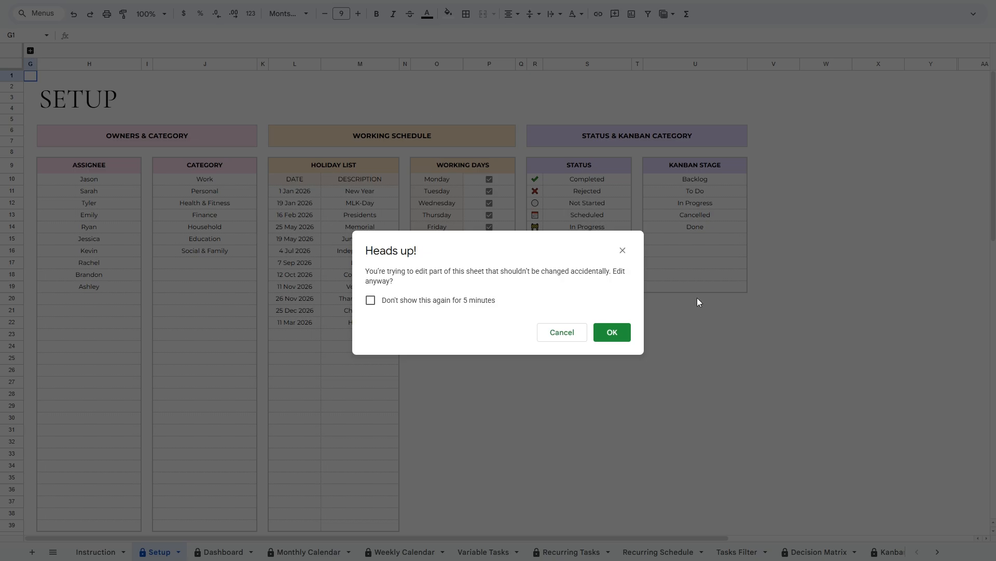
left_click(612, 333)
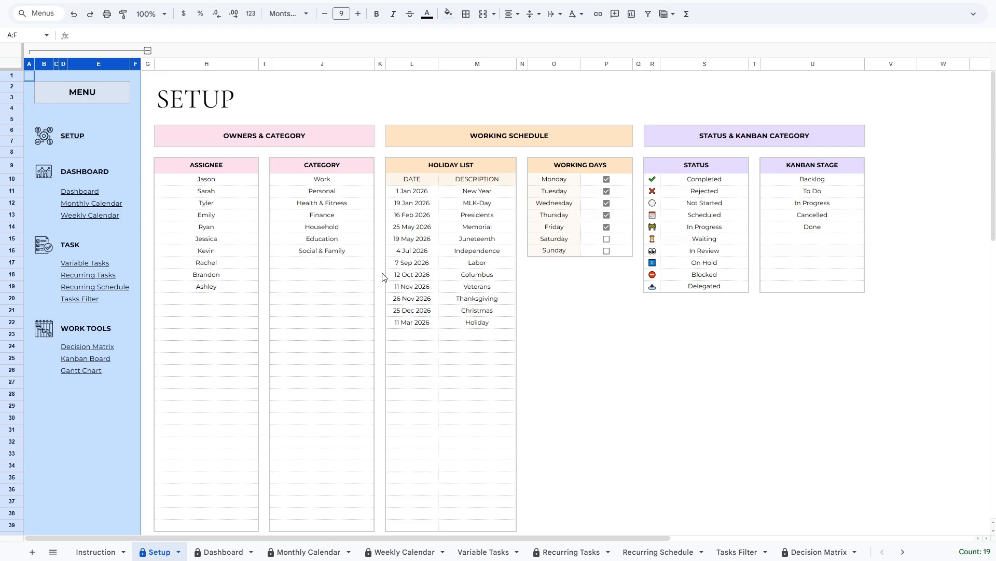
left_click(148, 76)
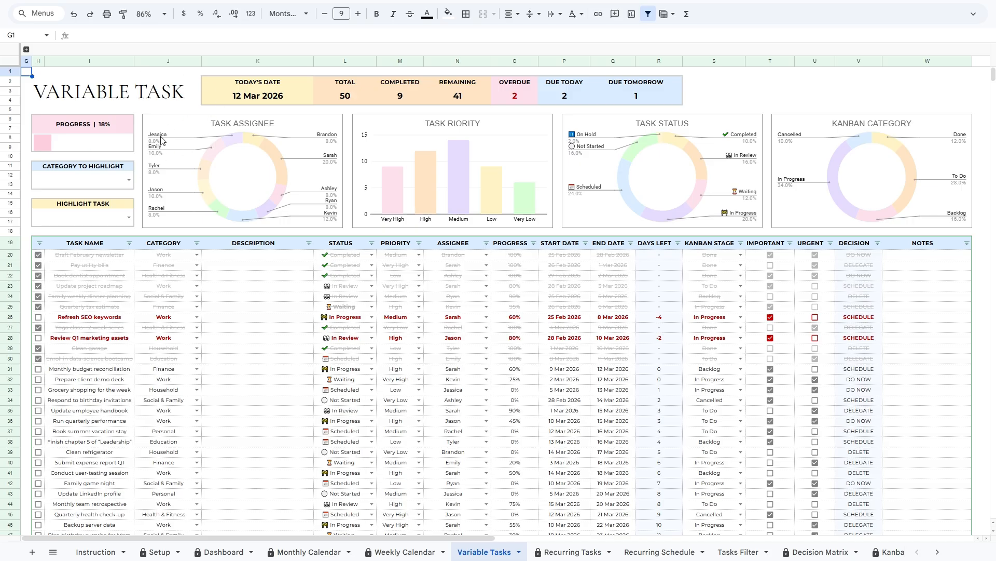
Examine the chart area of the Variable Tasks sheet and the checkbox and Task Name columns of its task table.
left_click_drag(139, 115, 926, 217)
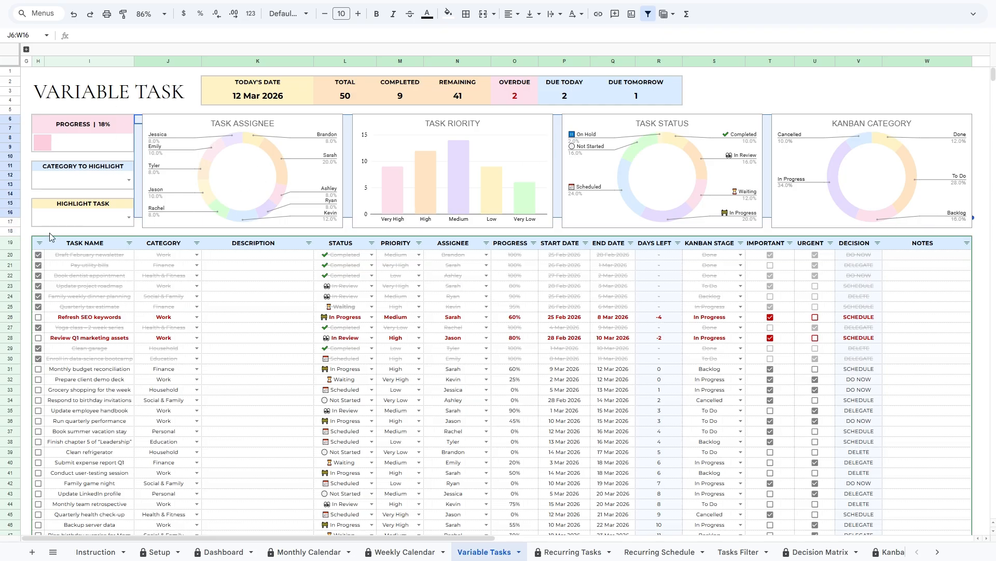
left_click(59, 242)
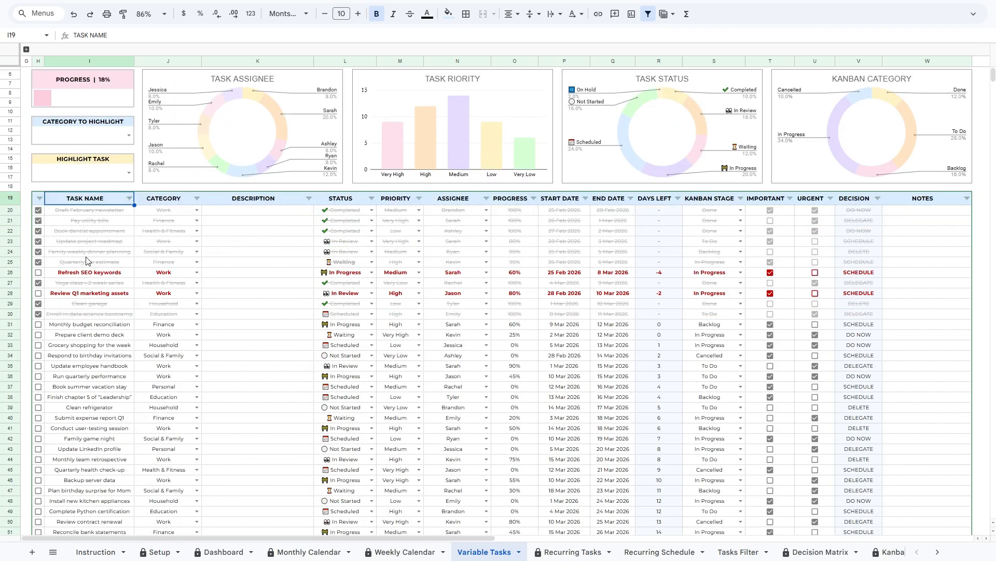
left_click(38, 244)
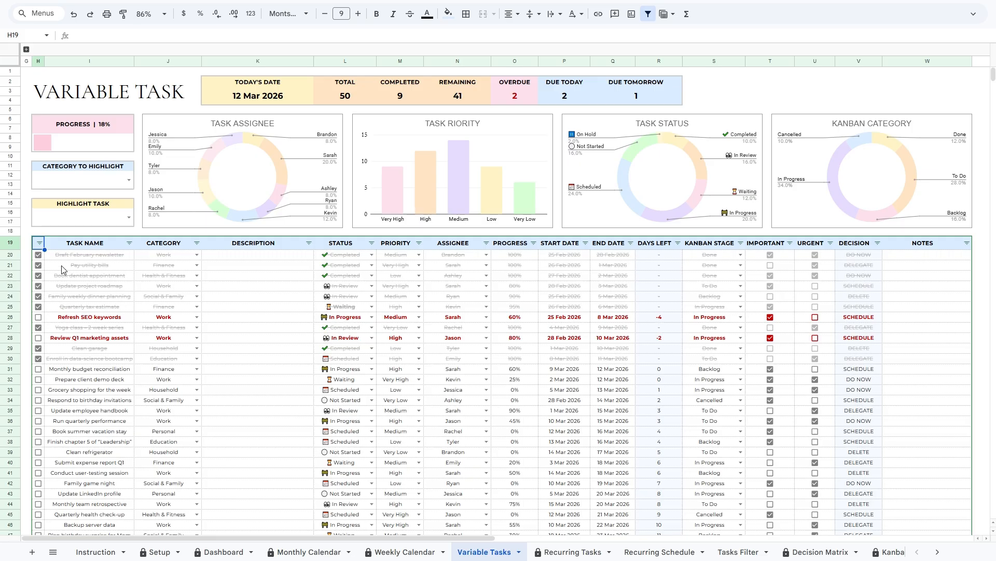
left_click(70, 246)
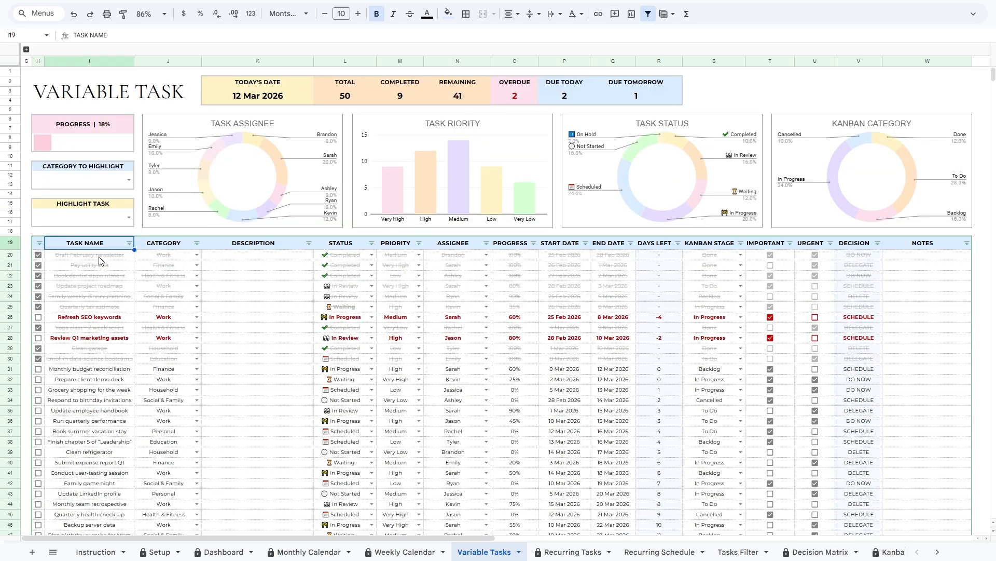
left_click(96, 273)
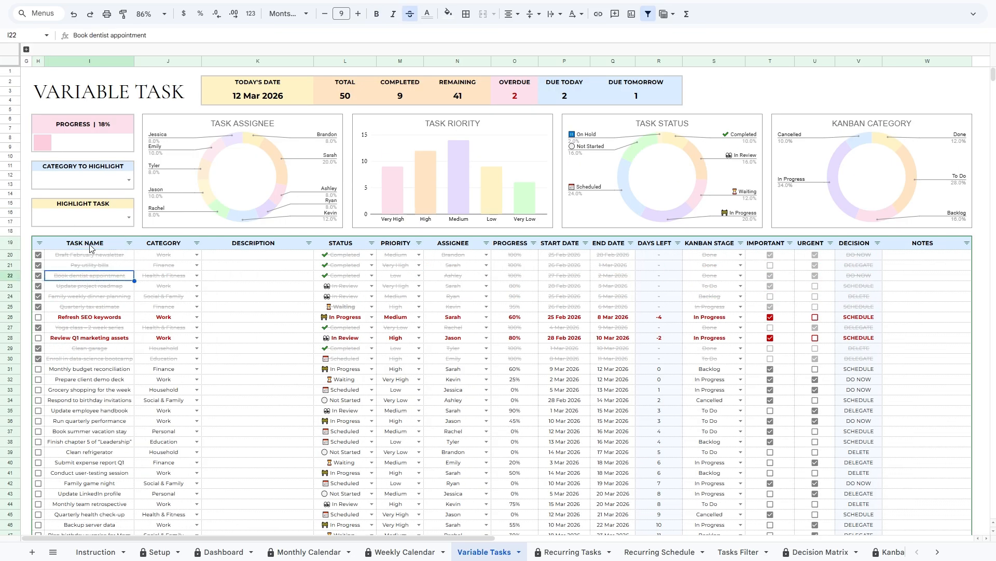
left_click(93, 242)
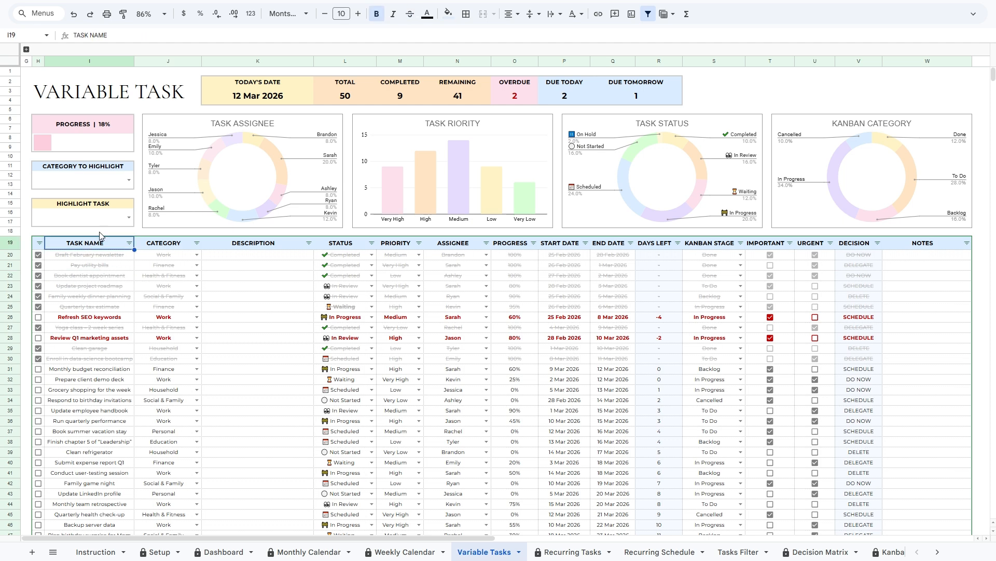
View the Category choices for the first task in row 20 and close the list without changing the category.
left_click(162, 247)
left_click(172, 253)
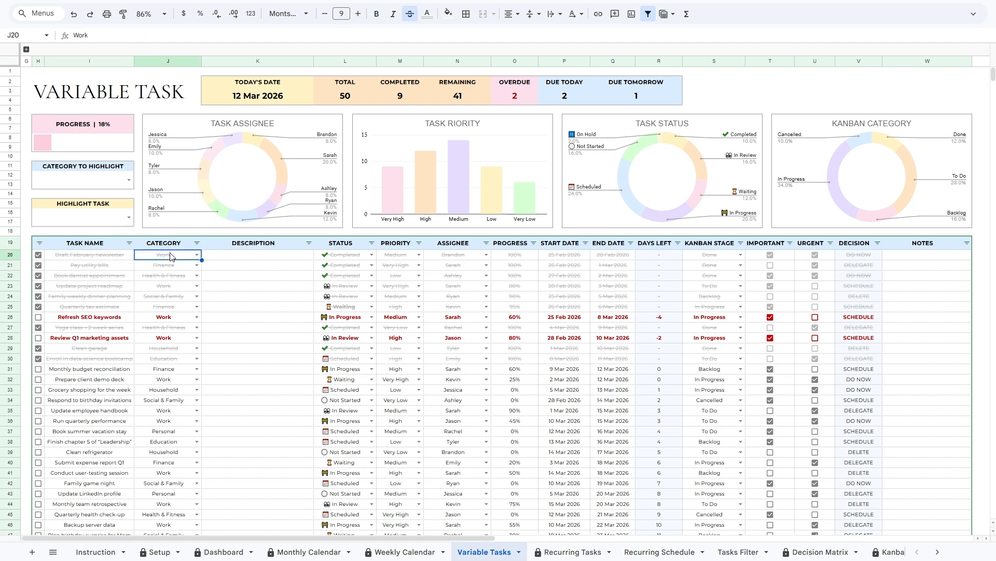
left_click(196, 254)
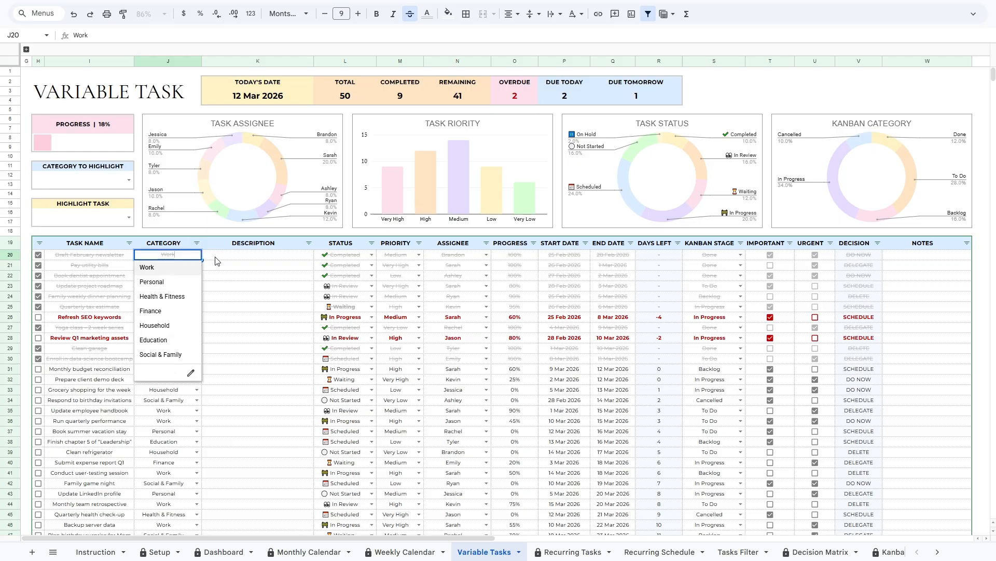
left_click(218, 257)
left_click(197, 256)
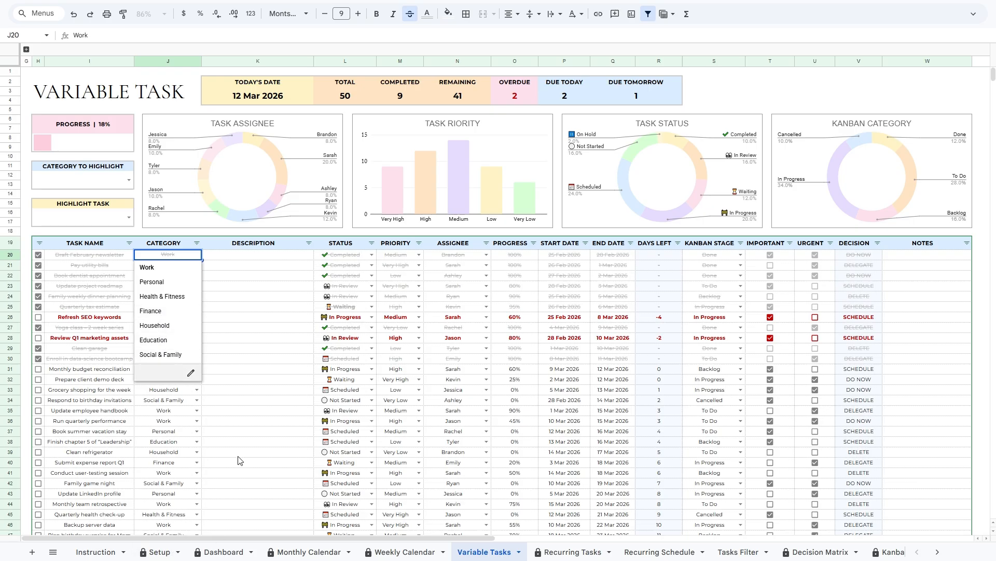
left_click(215, 259)
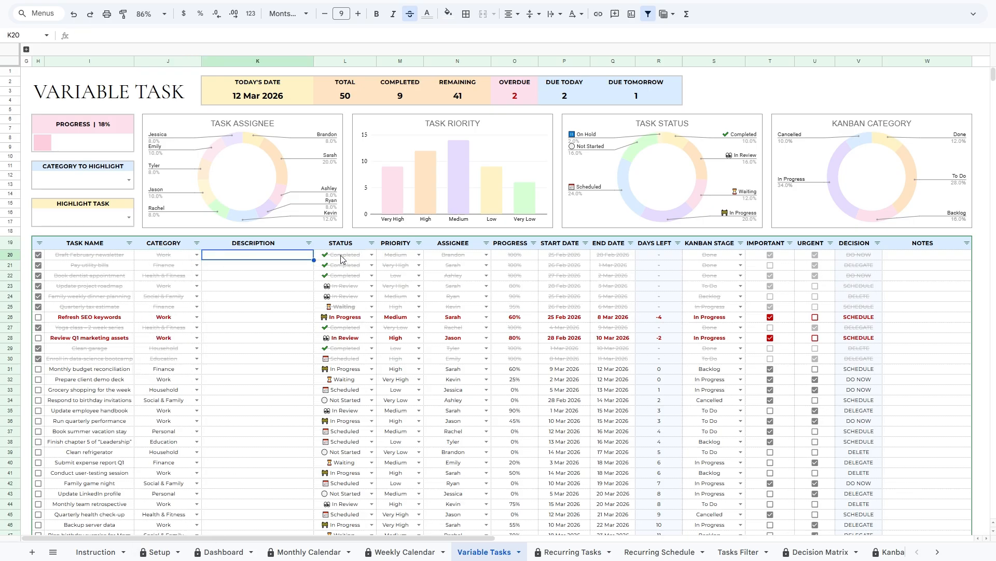
View the Status, Priority and Assignee choices for the first task, leaving its entries as they are.
left_click(354, 257)
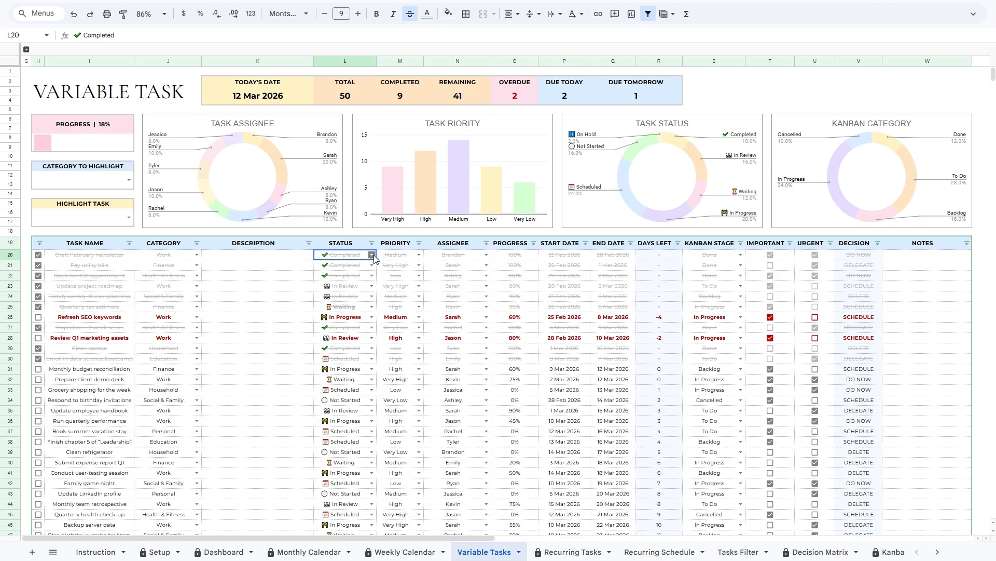
left_click(372, 255)
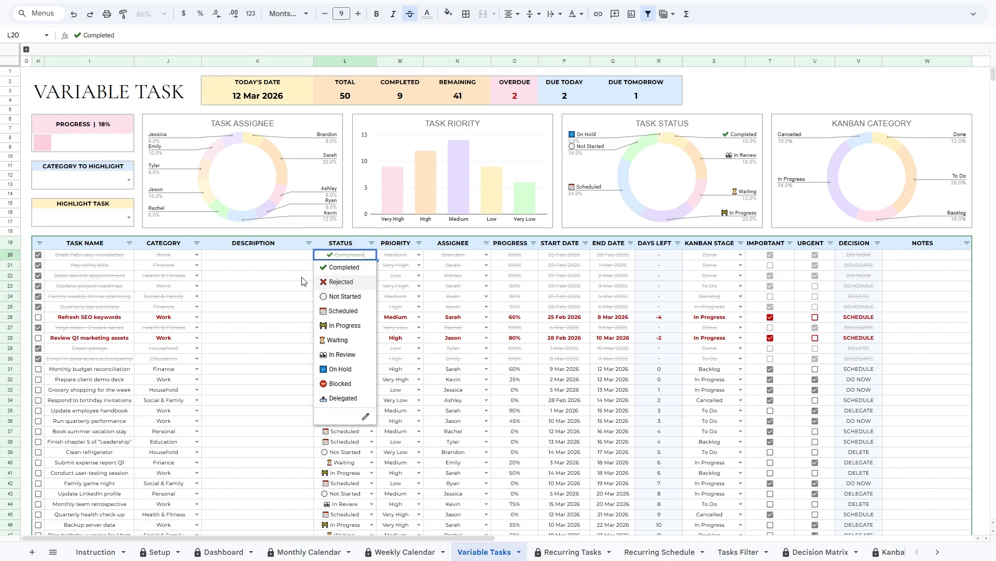
left_click(395, 257)
left_click(420, 255)
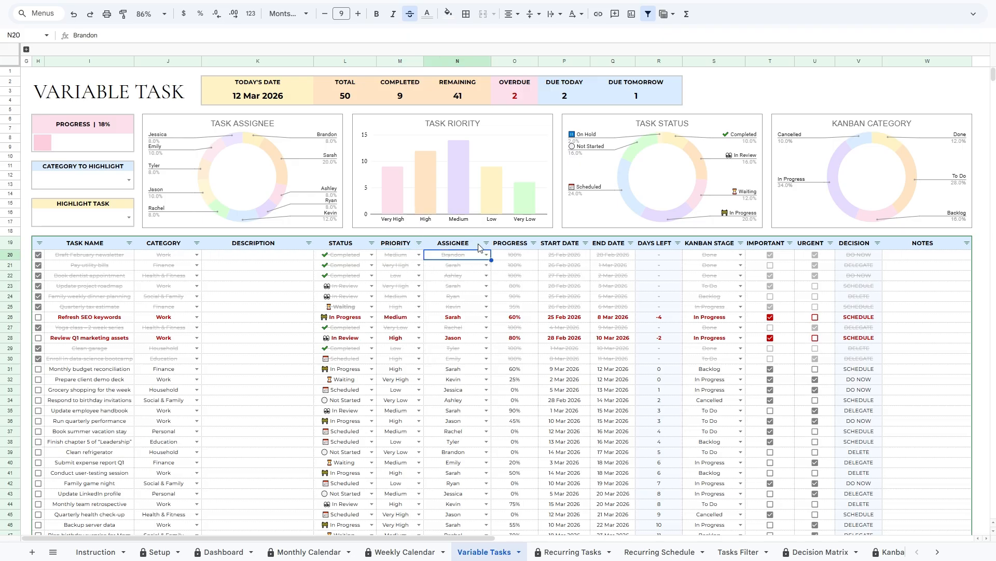
left_click(487, 255)
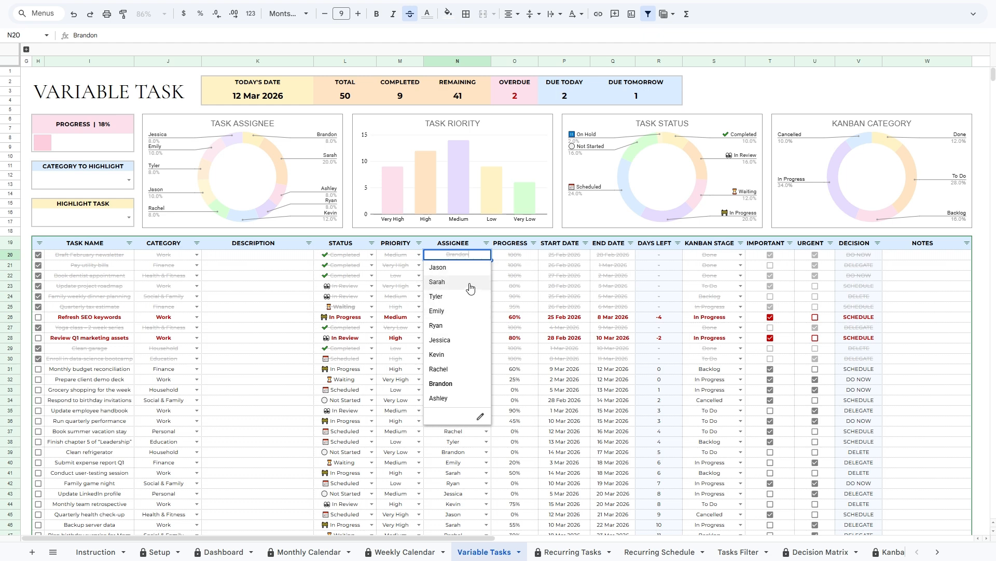
left_click(498, 259)
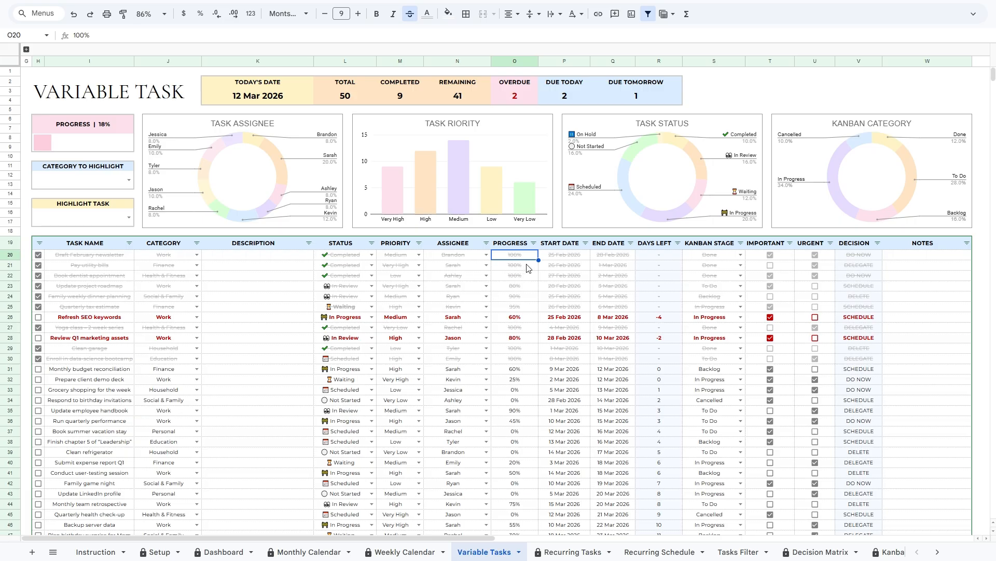
View the date picker for the first task's start date and inspect its end date against the Days Left column.
left_click(561, 256)
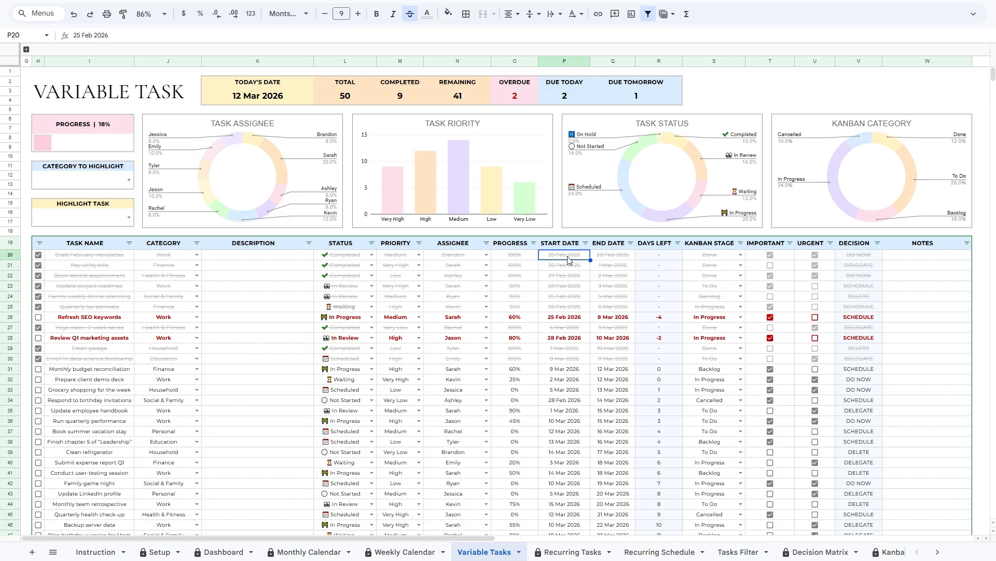
double_click(568, 259)
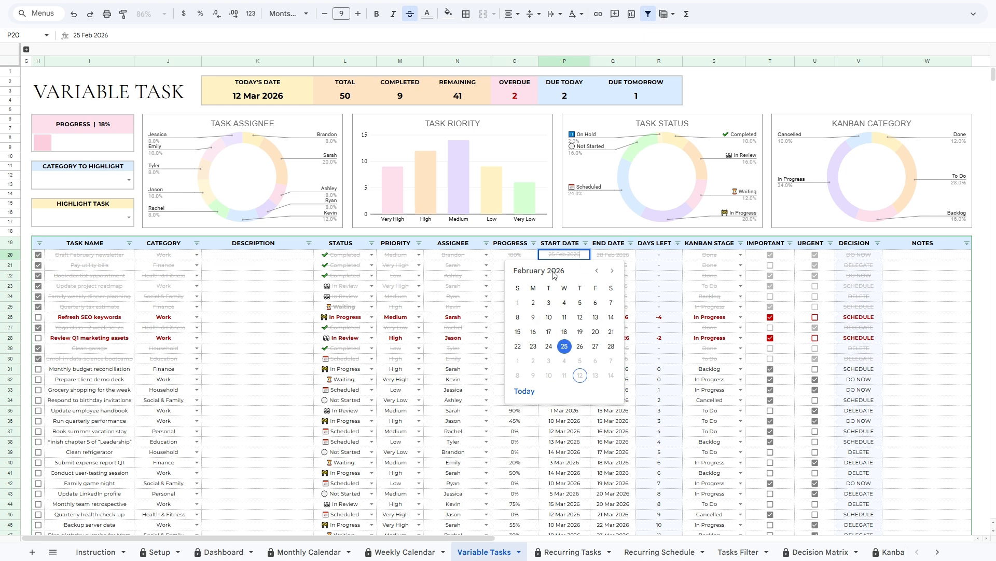
left_click(602, 247)
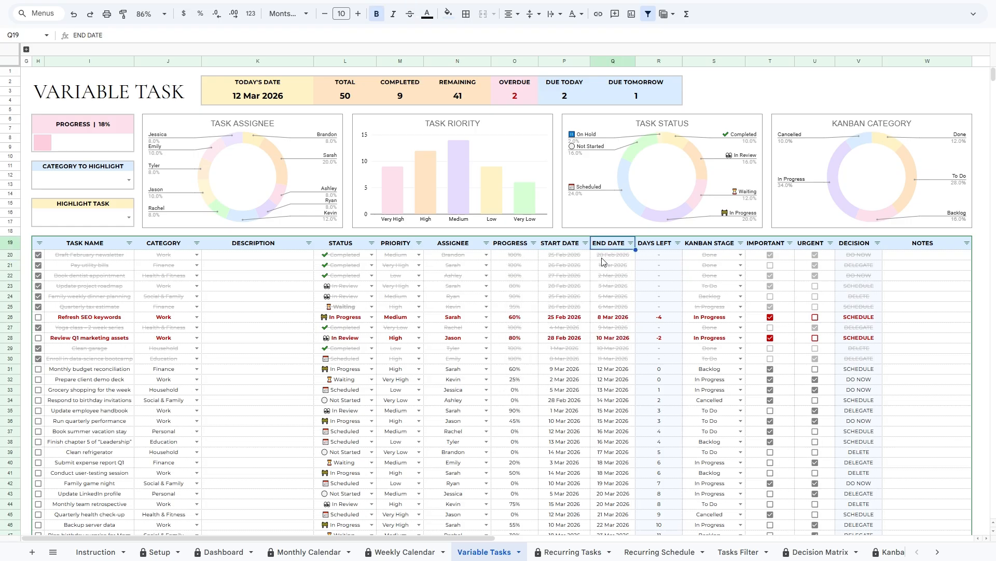
left_click(615, 254)
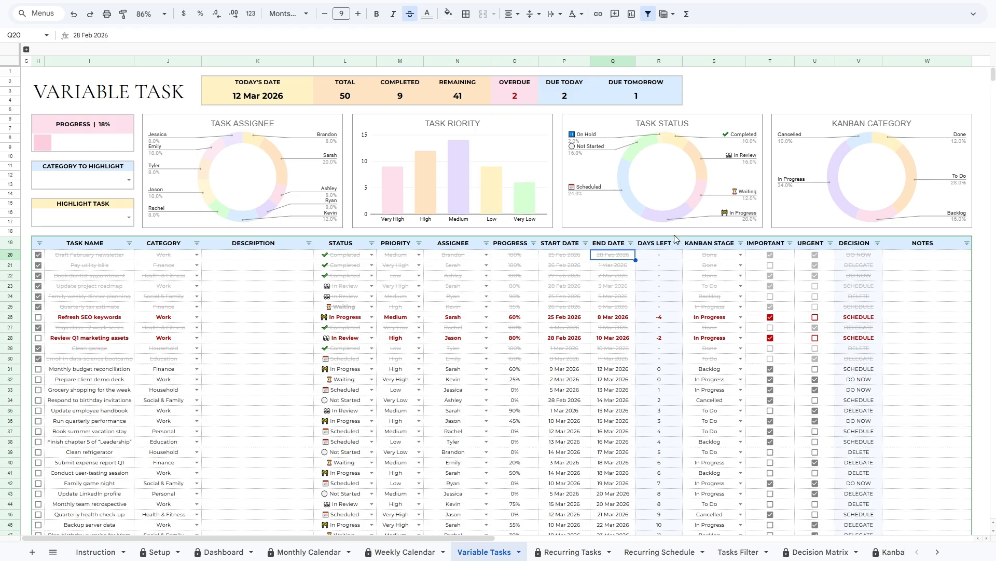
left_click_drag(659, 250, 653, 328)
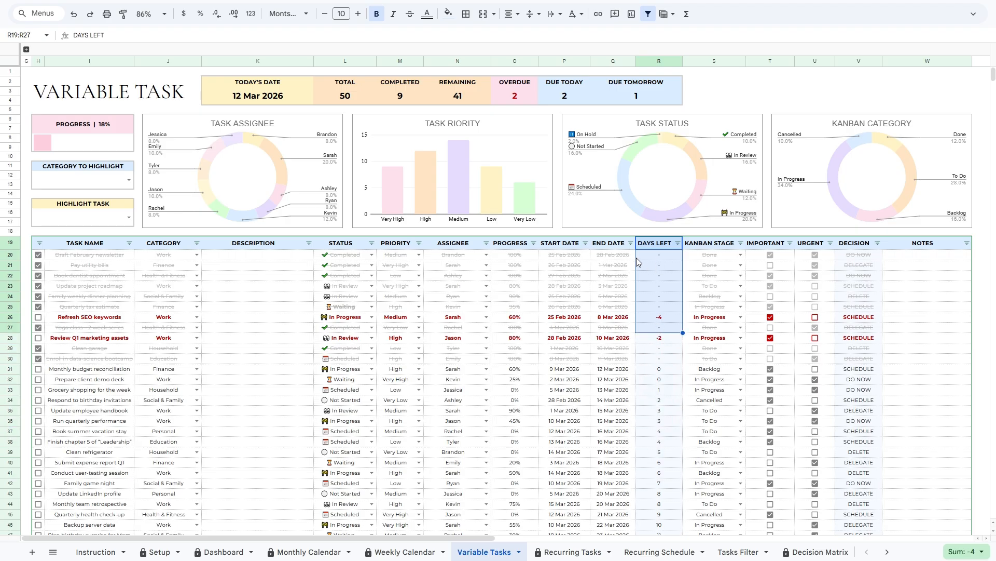
left_click(619, 255)
left_click_drag(660, 244, 660, 393)
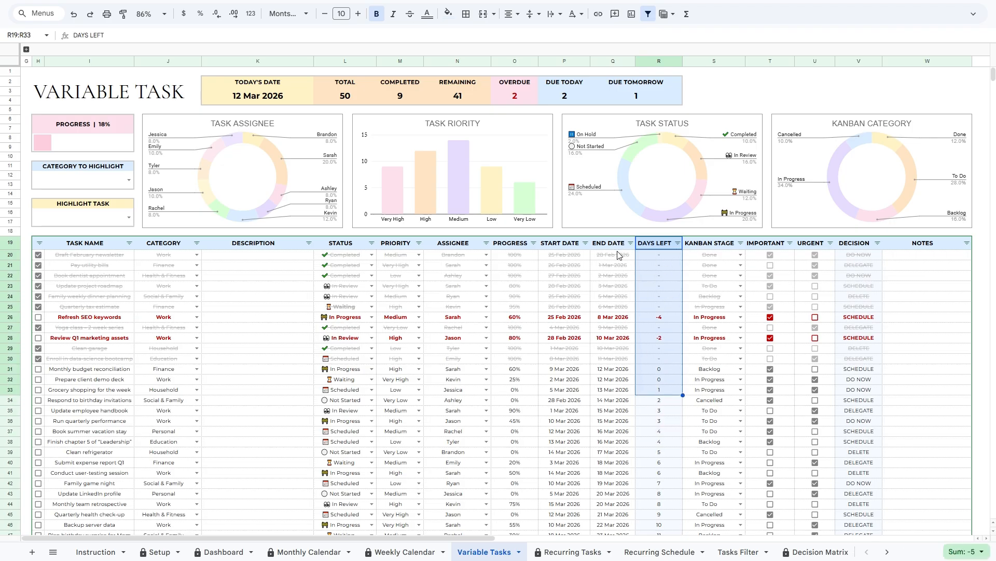
left_click(617, 255)
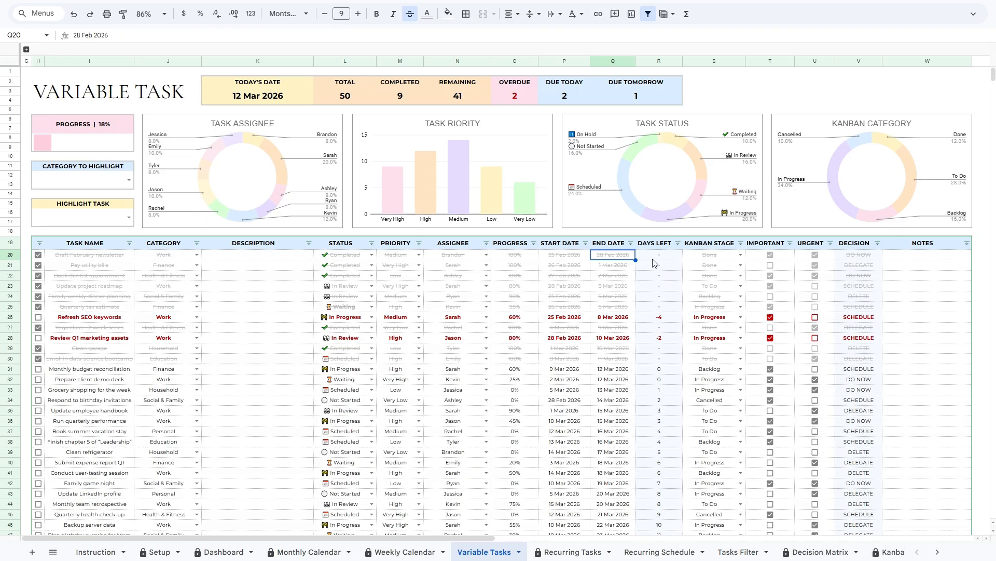
View the Kanban Stage choices for the first task and close the list without picking another stage.
left_click(724, 256)
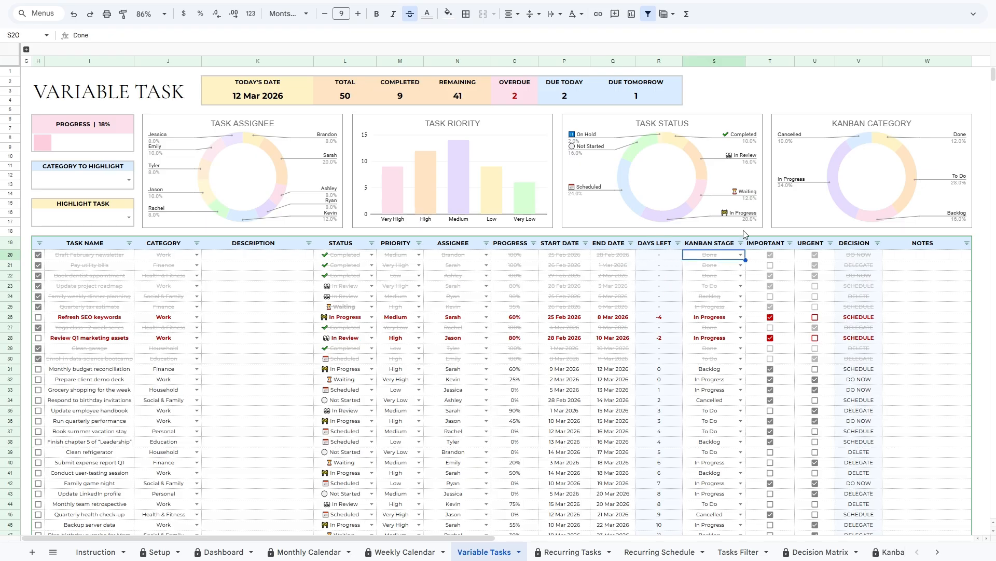
left_click(740, 255)
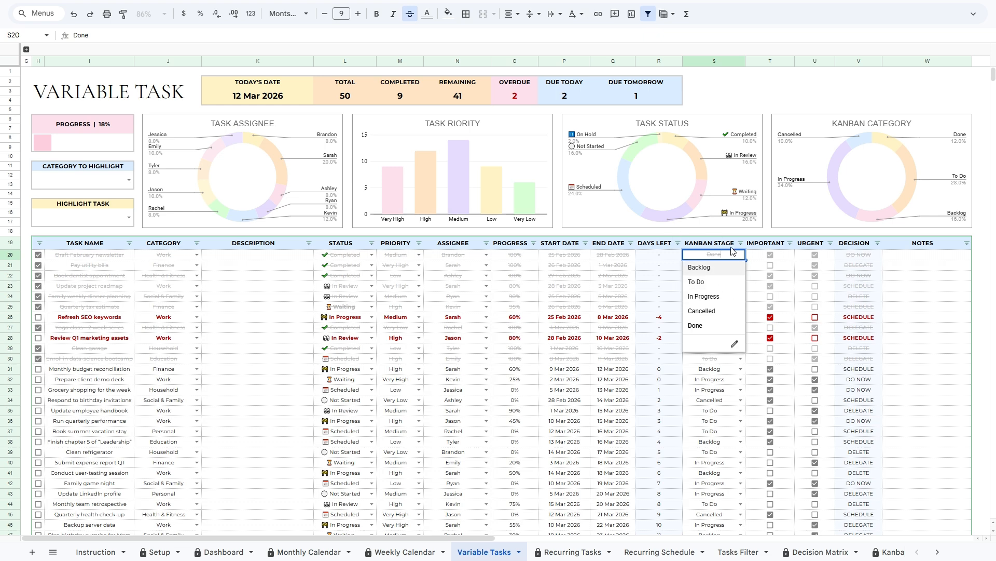
left_click(735, 248)
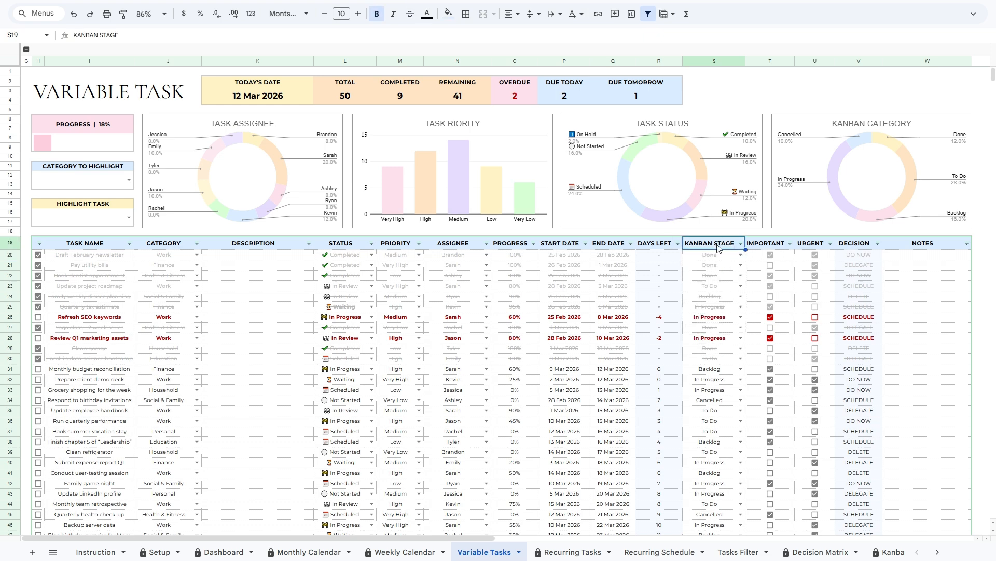
left_click(744, 257)
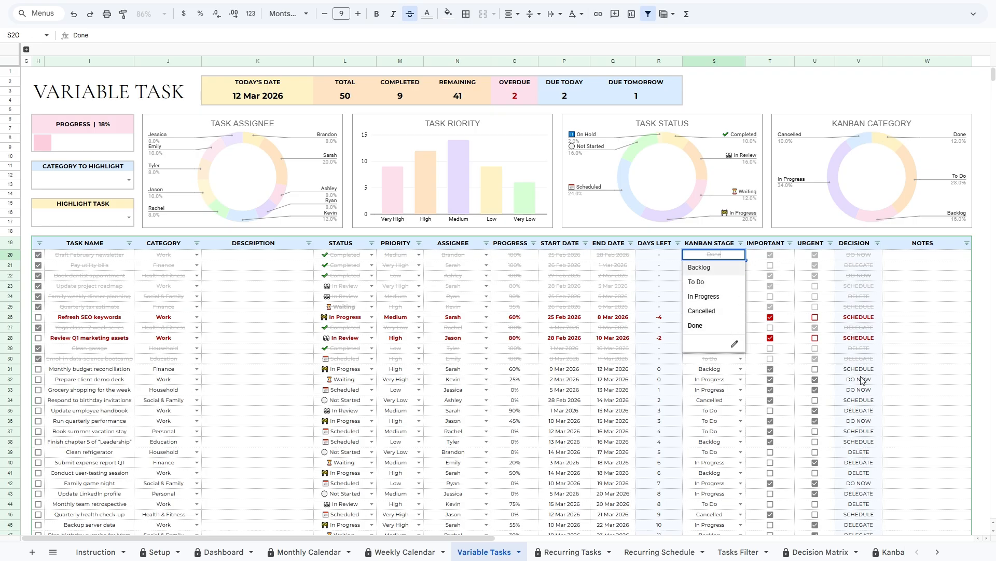
left_click(765, 256)
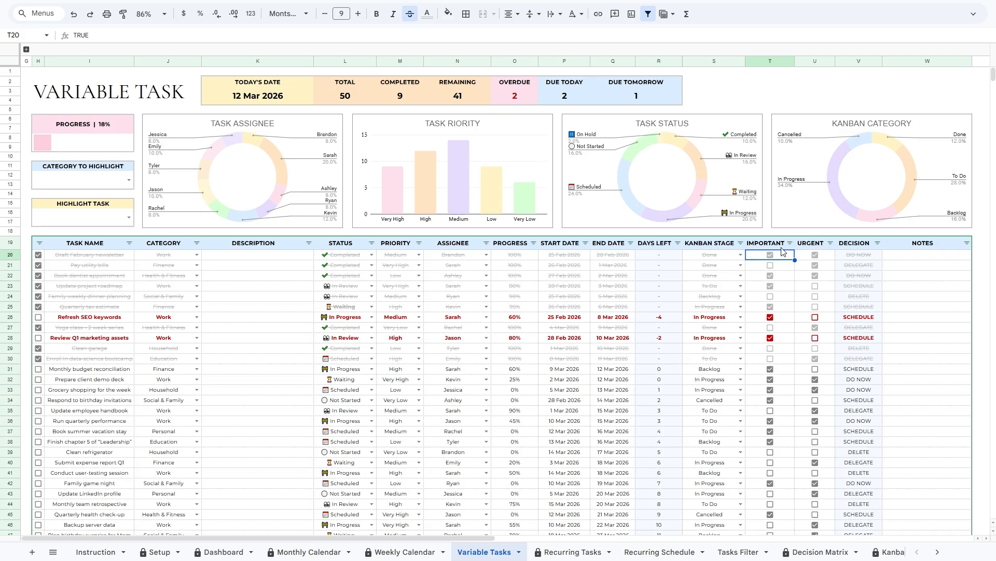
Try different Important and Urgent checkbox combinations on the Refresh SEO keywords task, ending with only Important ticked.
left_click(791, 319)
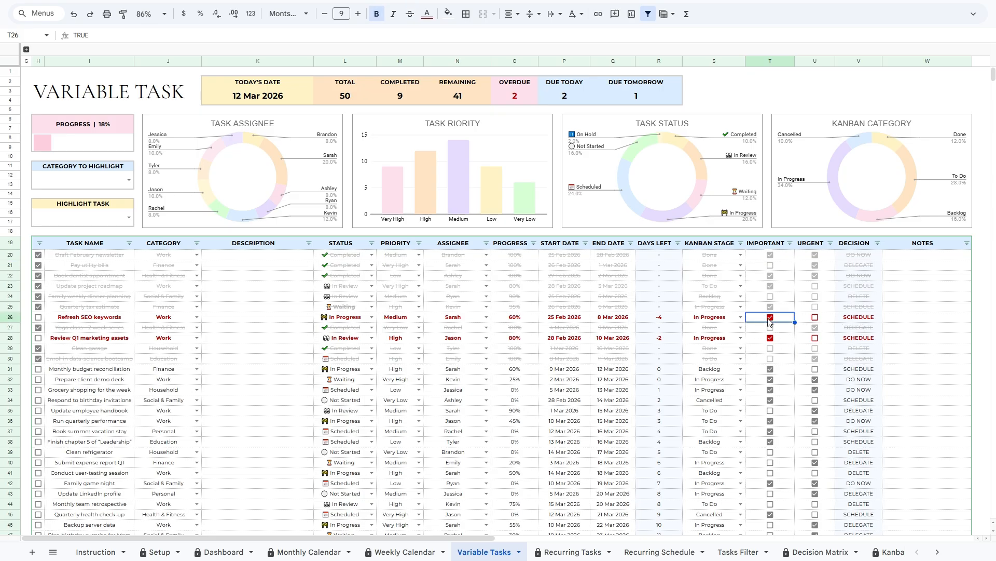
left_click(771, 317)
left_click(816, 317)
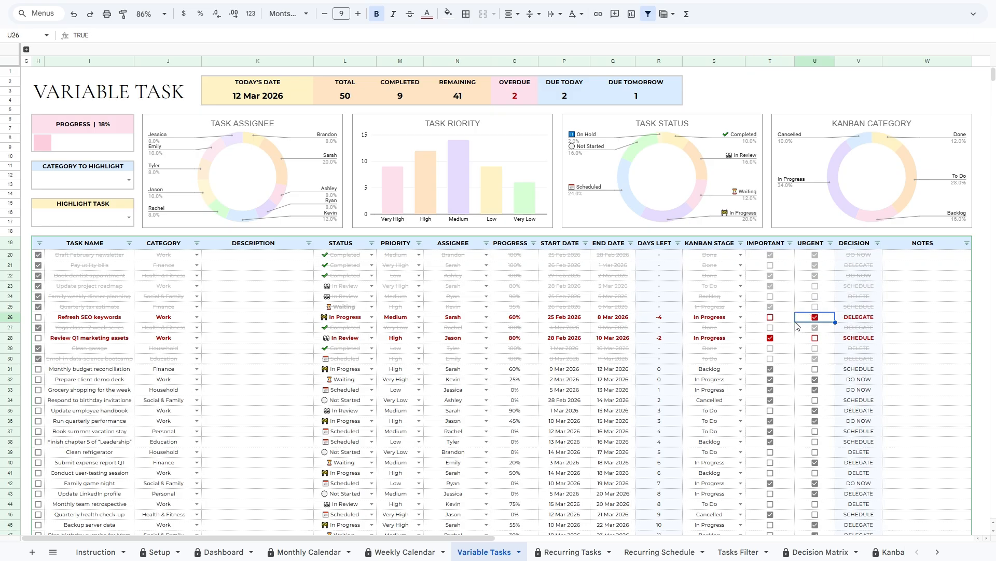
left_click(771, 317)
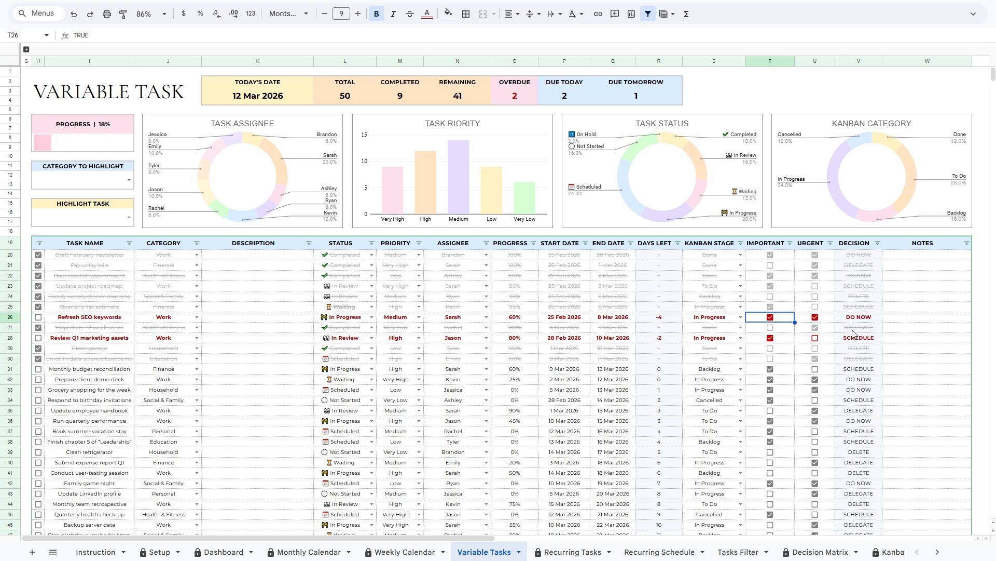
left_click(816, 318)
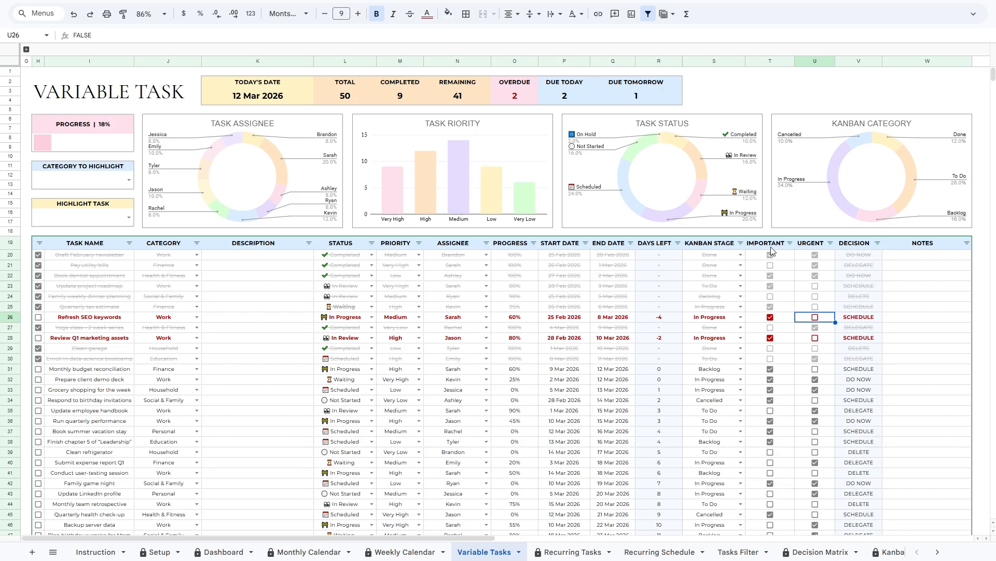
Review the Notes and Description columns and the summary figures from today's date through tasks due tomorrow.
left_click(924, 244)
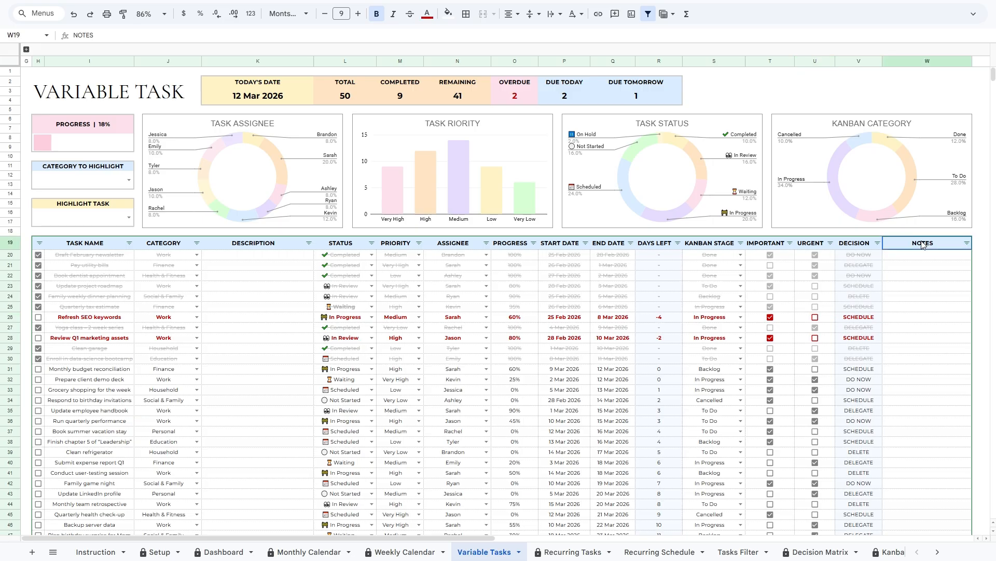
left_click(257, 246)
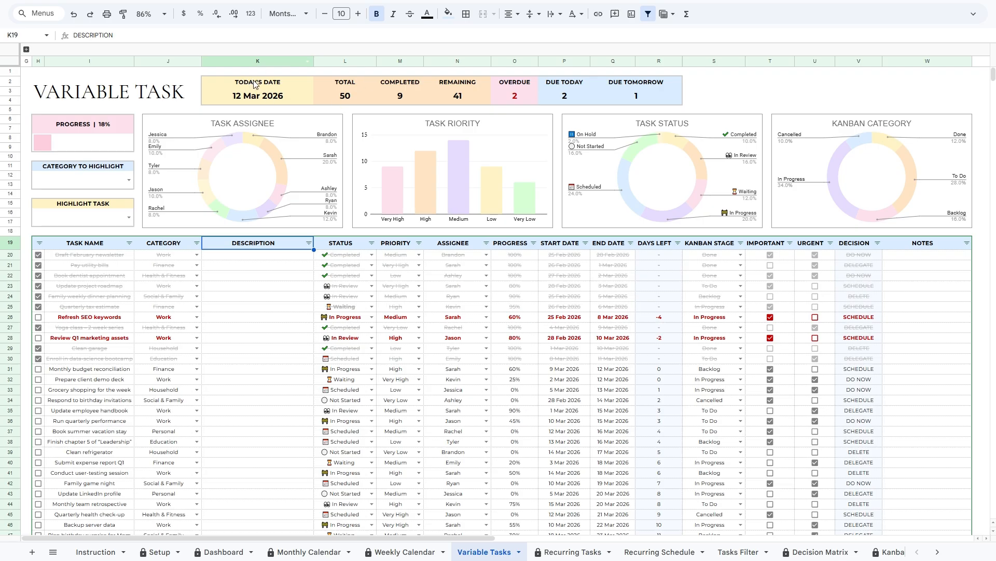
left_click_drag(254, 83, 264, 101)
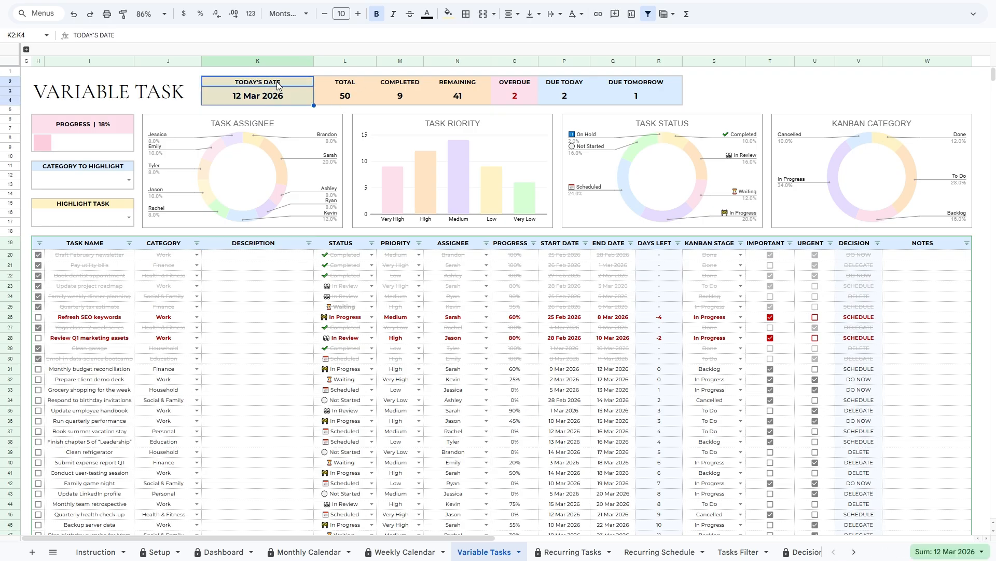
left_click(333, 94)
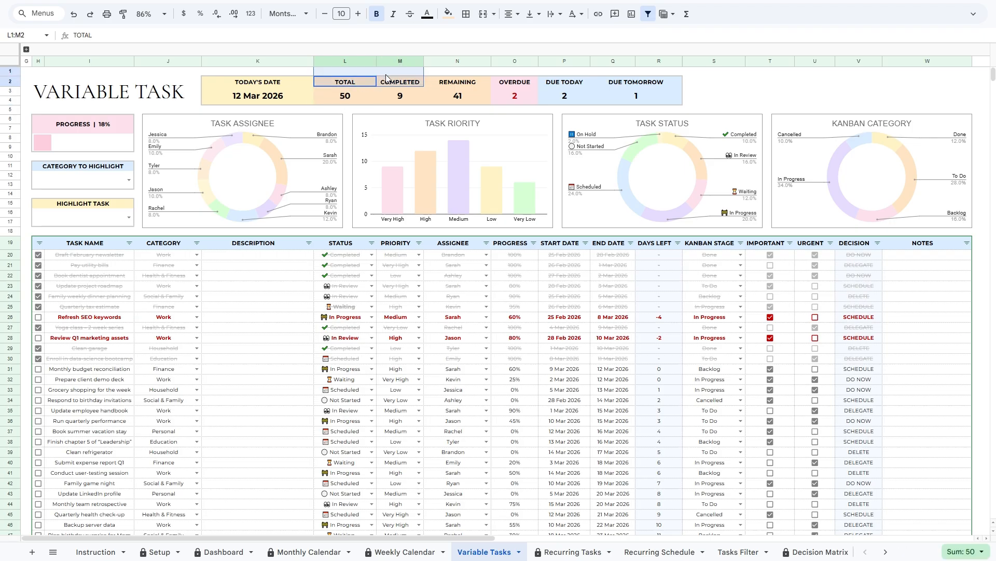
left_click(409, 85)
left_click_drag(397, 86, 391, 98)
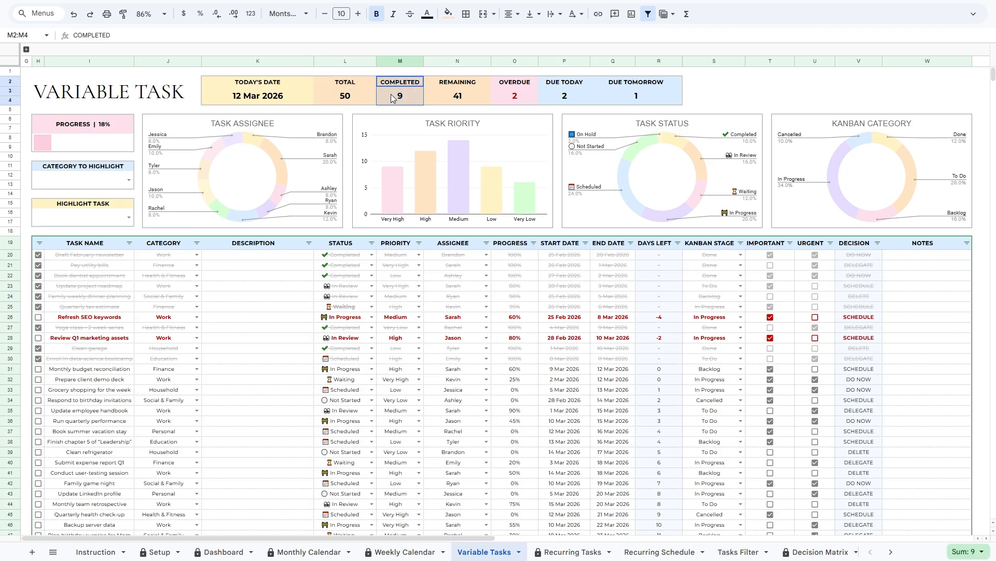
left_click_drag(461, 83, 456, 99)
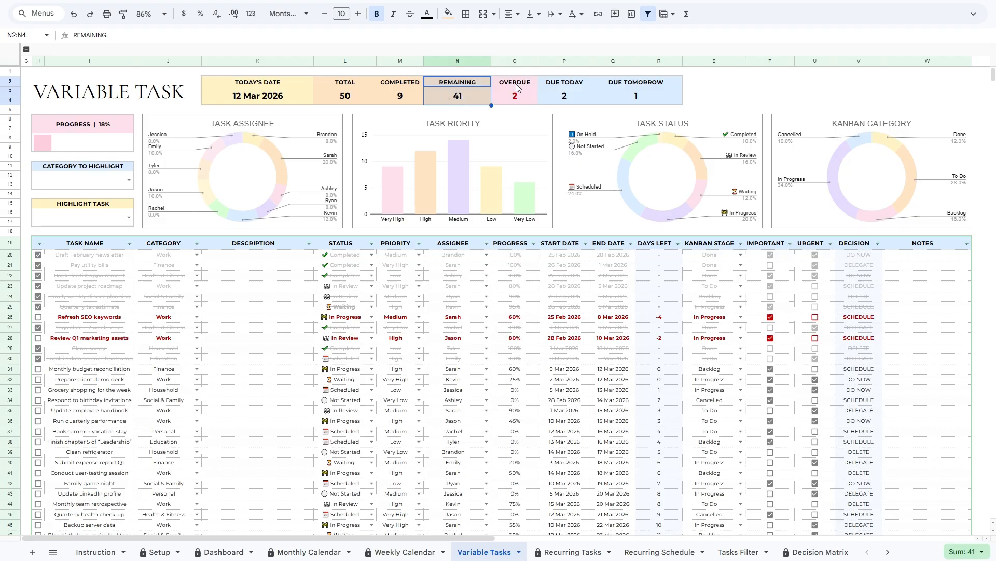
left_click_drag(517, 86, 515, 98)
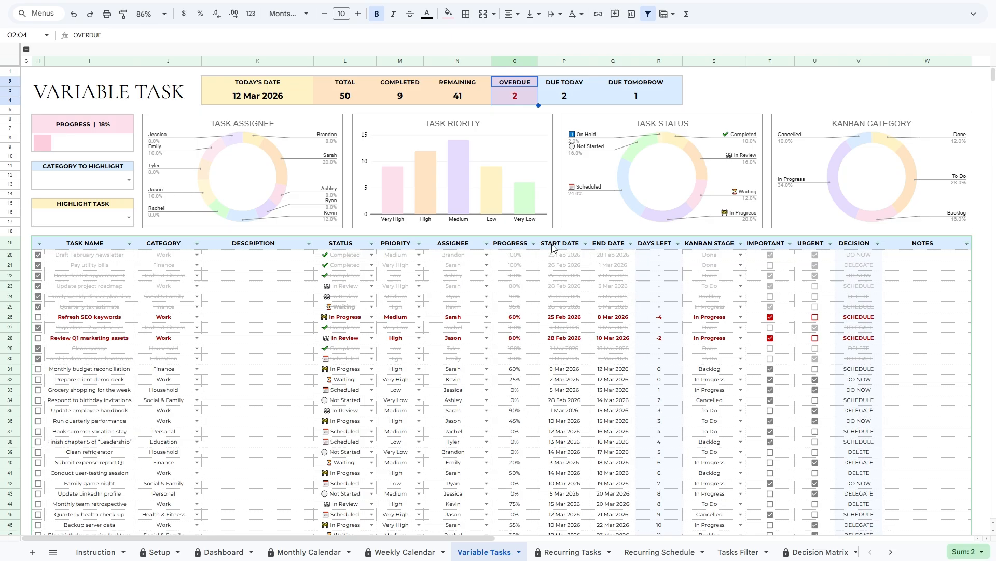
left_click(578, 83)
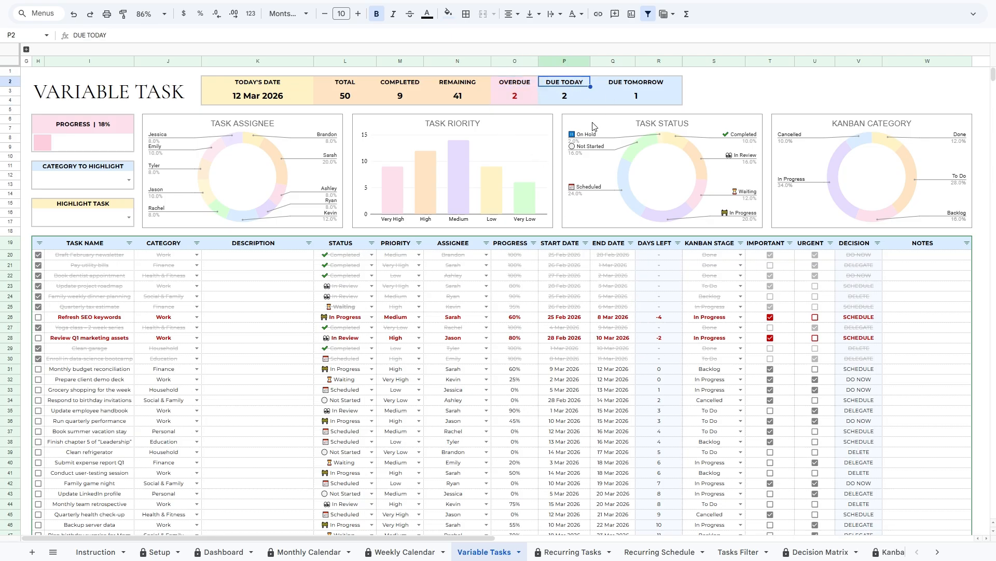
left_click_drag(571, 88, 643, 93)
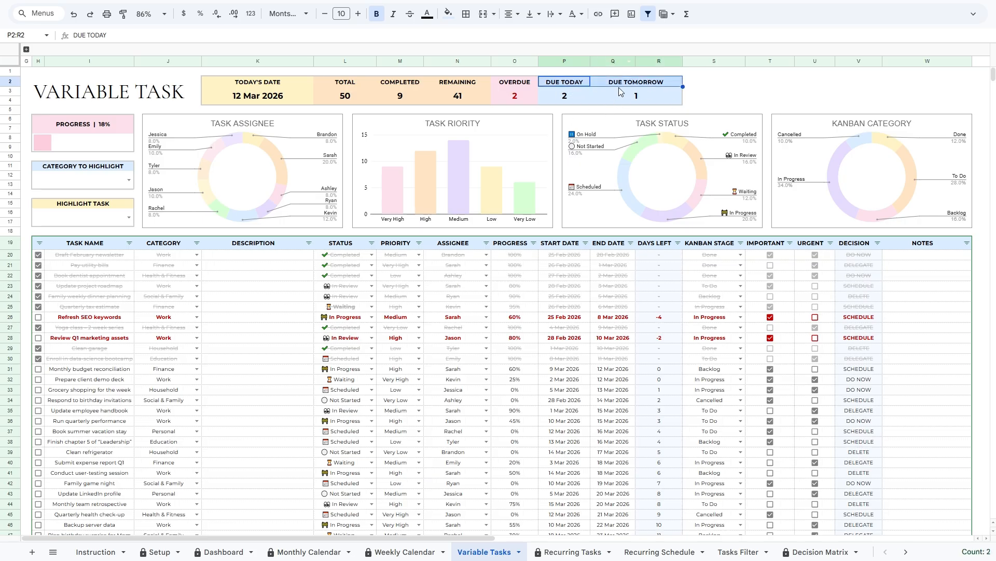
Inspect the overall Progress card above the category highlight selector.
left_click(87, 184)
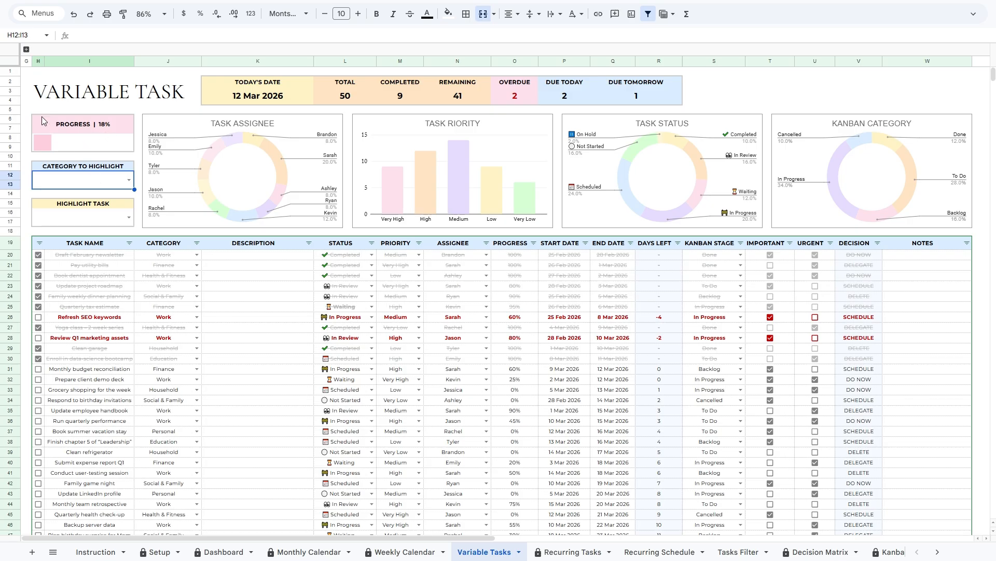
left_click_drag(27, 119, 35, 119)
left_click_drag(96, 130, 87, 150)
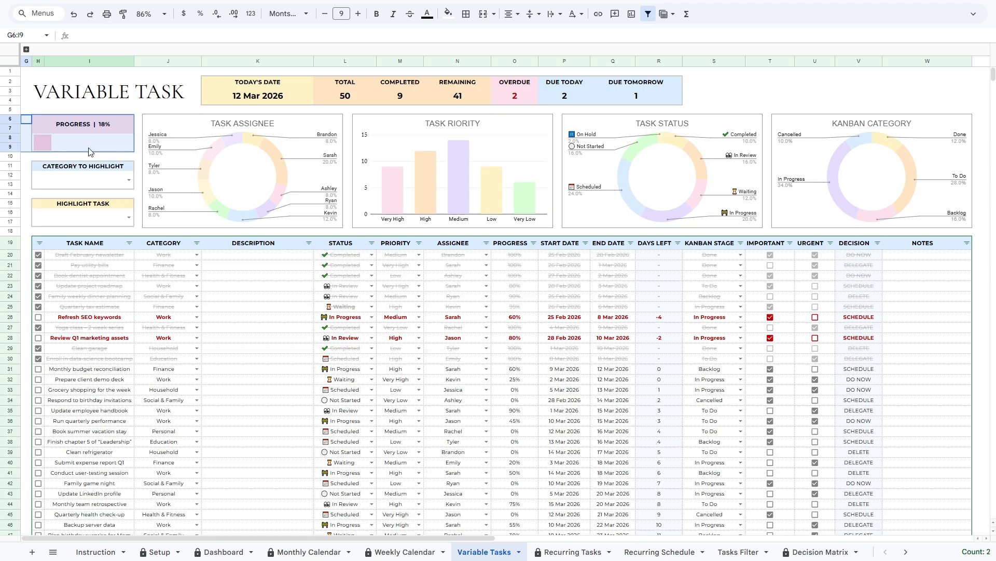
Set the category to highlight to Work and review the highlighted rows throughout the task list.
left_click(72, 169)
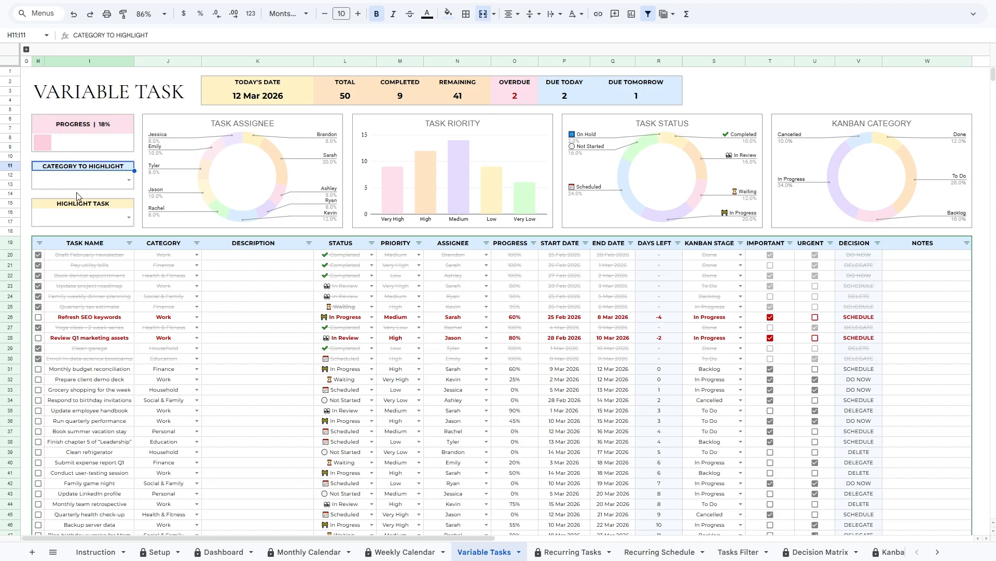
left_click(128, 181)
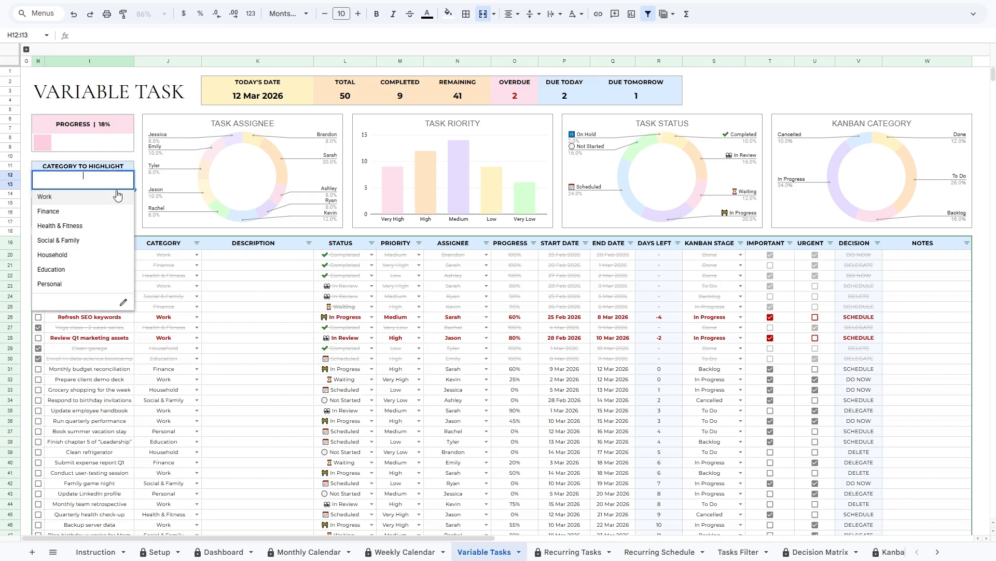
left_click(59, 200)
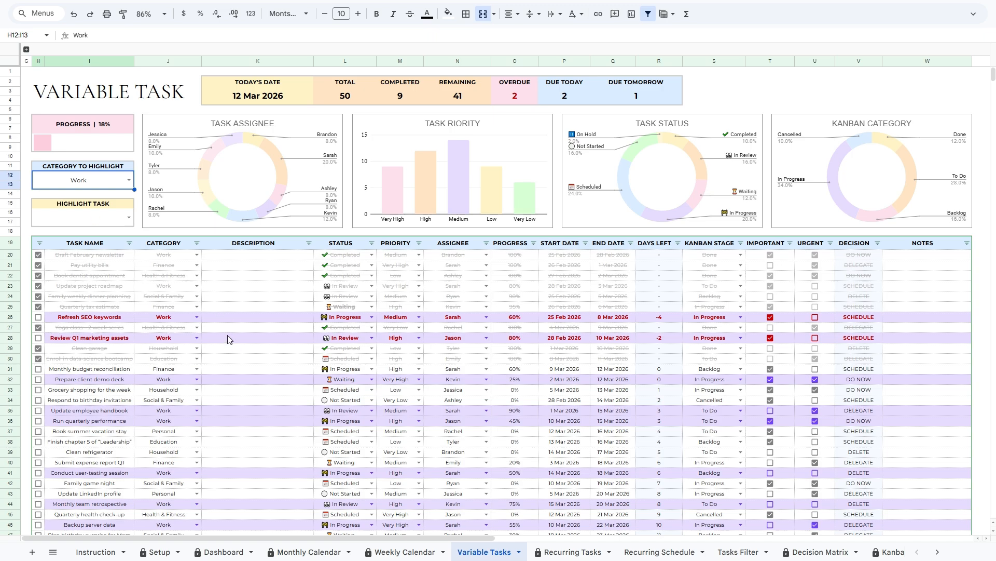
scroll(228, 335, "down", 1)
scroll(130, 366, "down", 2)
scroll(178, 268, "down", 4)
scroll(227, 332, "up", 5)
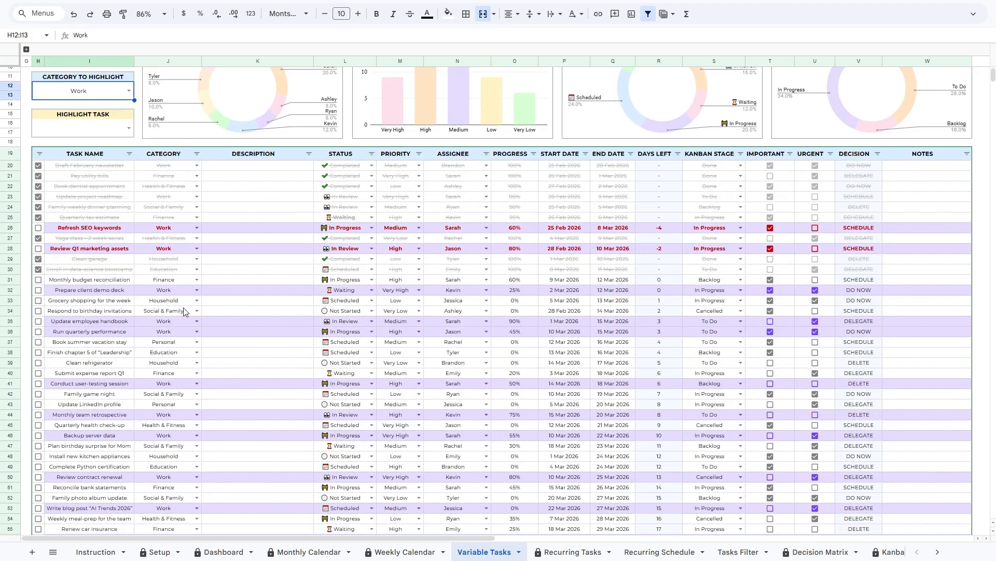
scroll(223, 340, "up", 1)
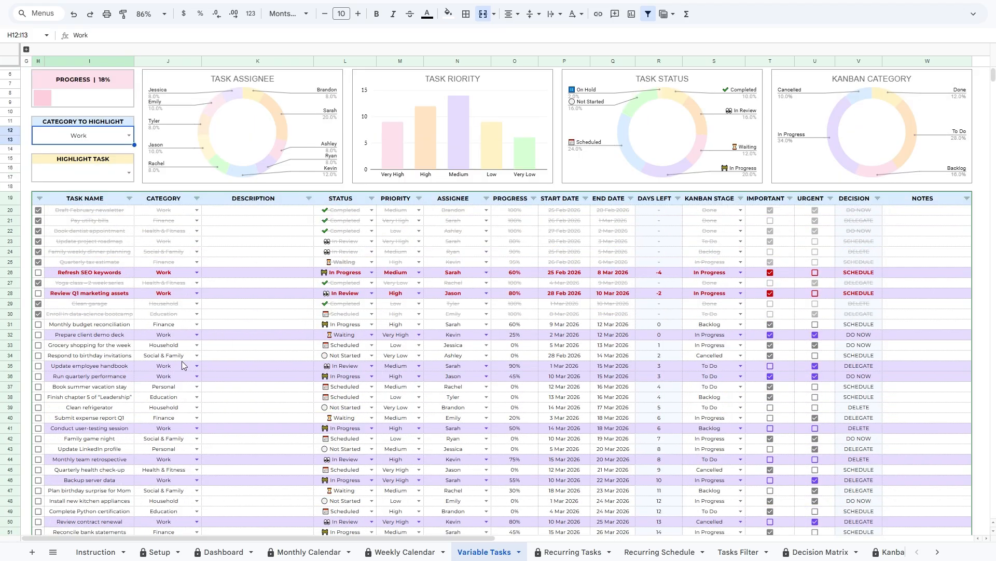
scroll(233, 310, "up", 1)
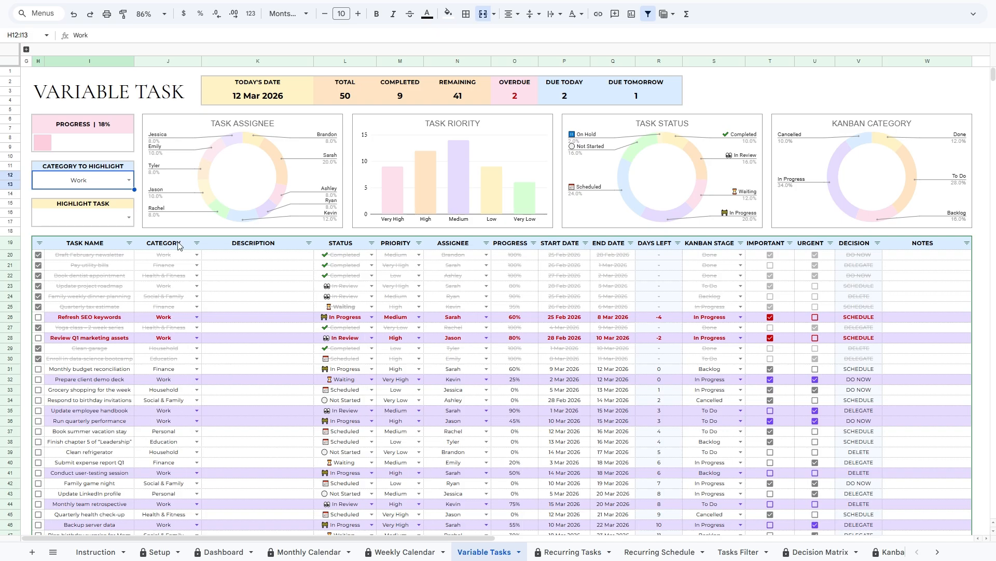
Choose Run quarterly performance as the task to highlight.
left_click(80, 224)
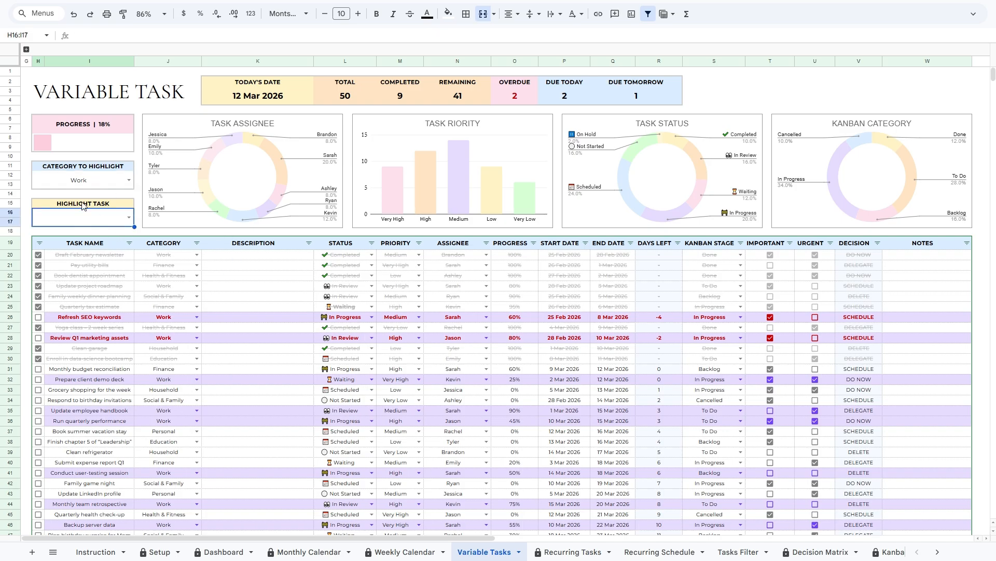
left_click(130, 219)
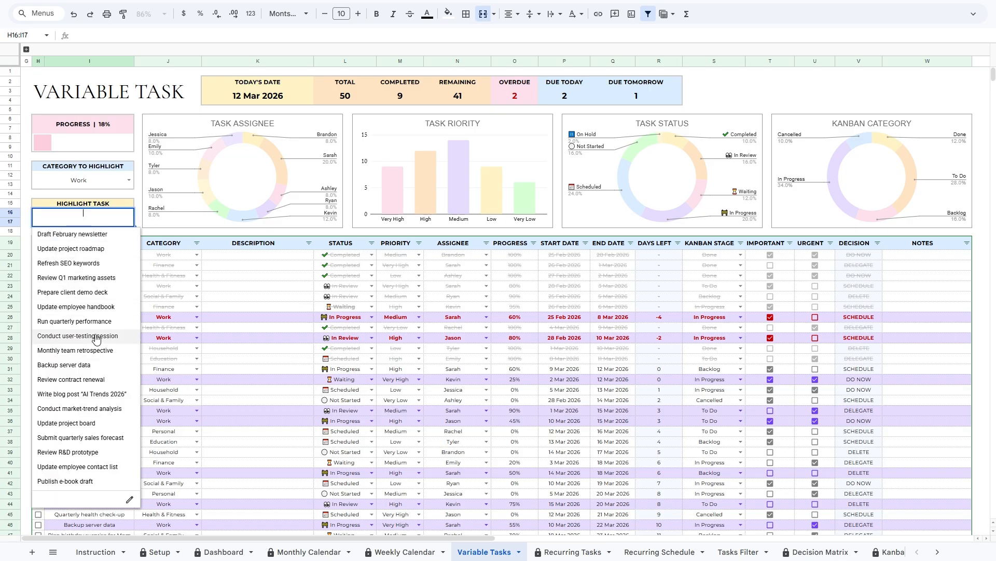
left_click(78, 321)
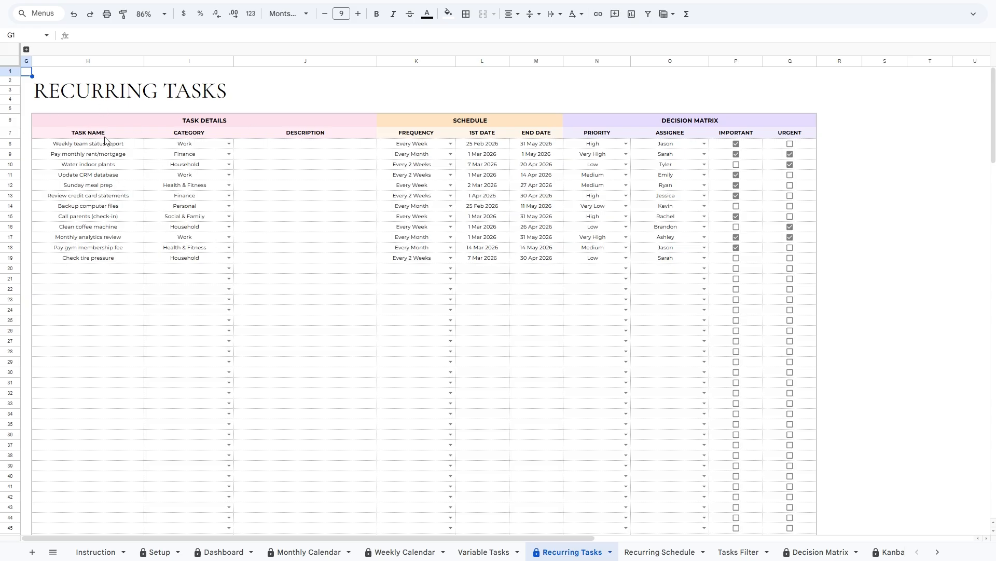
Add a task named My Recurring Task in the first empty row of Recurring Tasks, with the category Personal.
left_click_drag(86, 136, 100, 272)
left_click(100, 272)
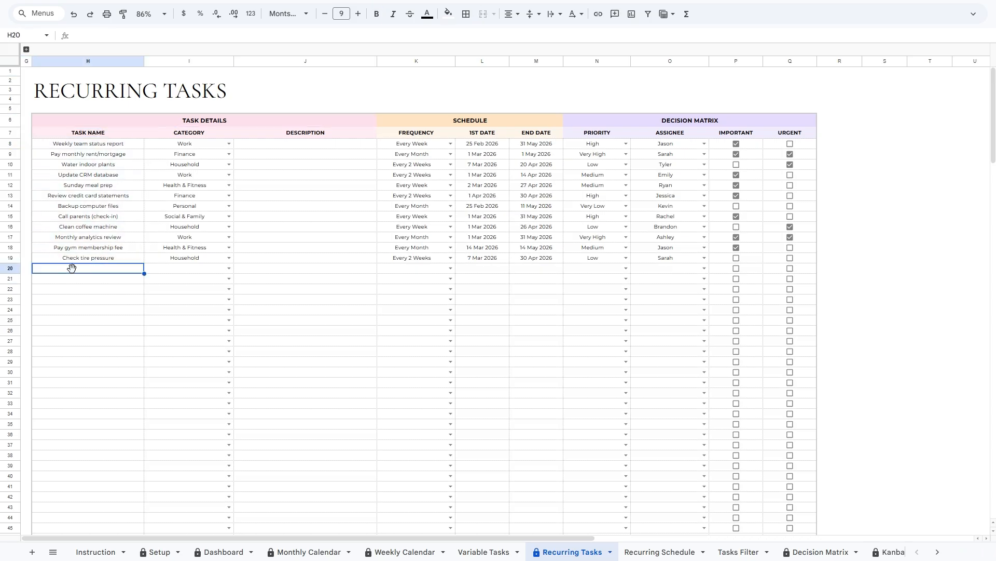
type("T")
key("BackSpace")
key("BackSpace")
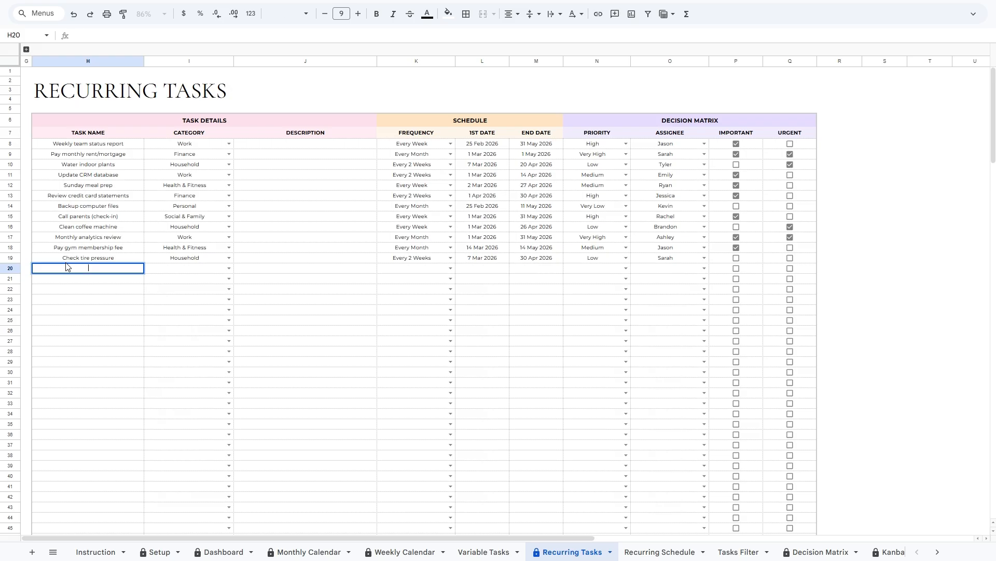
type("My Recurring Task")
key("Tab")
left_click(229, 268)
left_click(195, 297)
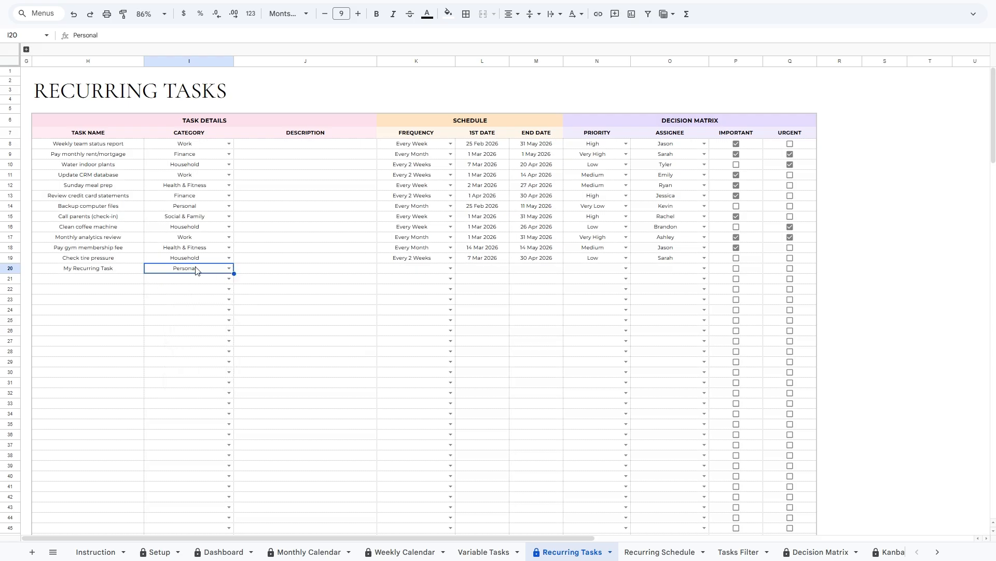
Set the frequency of My Recurring Task to Every Week.
left_click(428, 271)
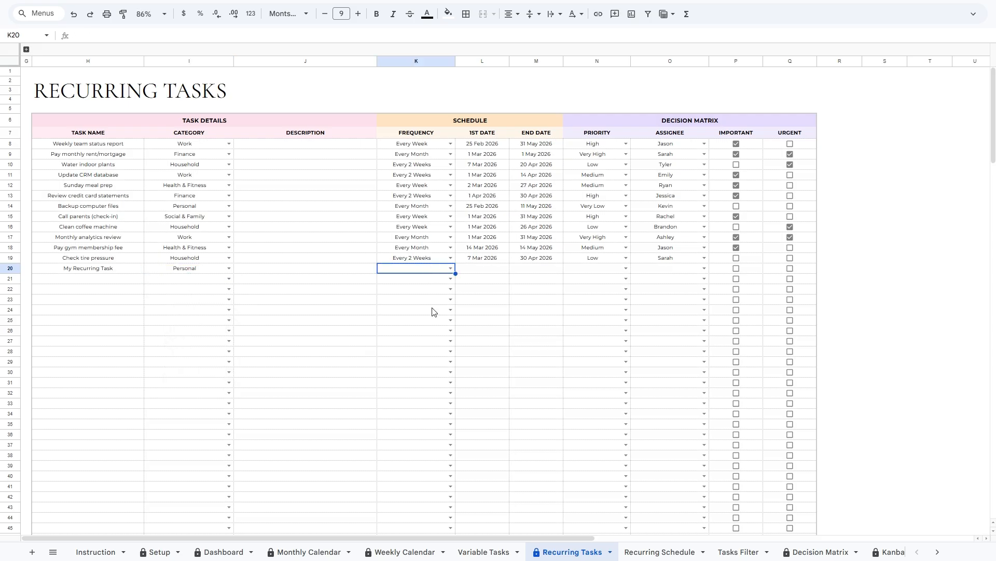
left_click(450, 268)
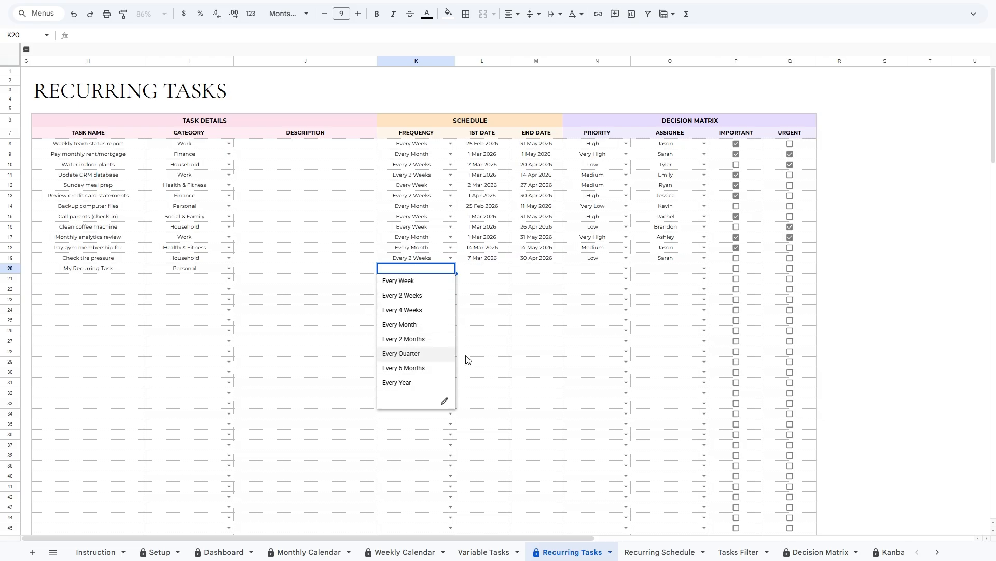
left_click(421, 282)
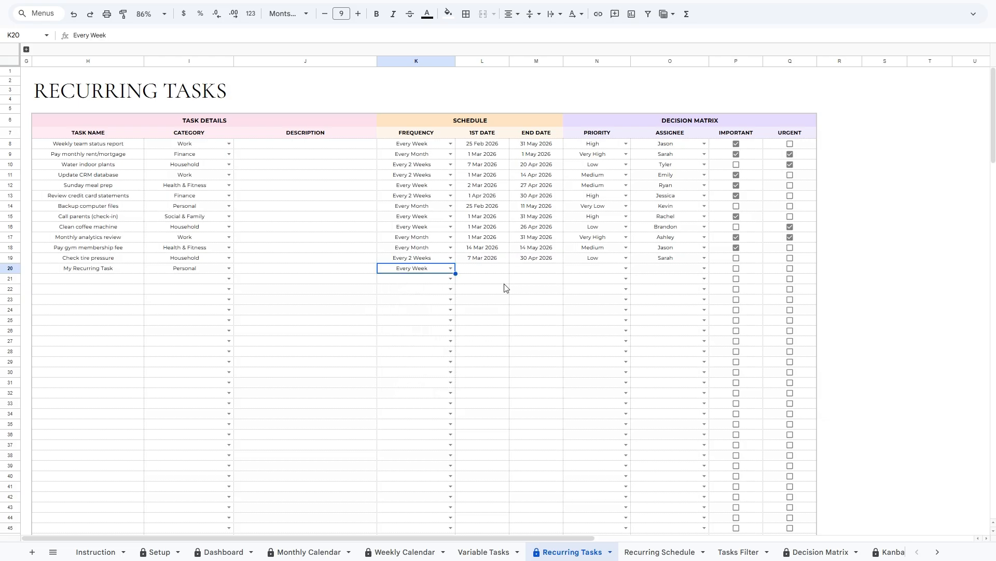
Schedule My Recurring Task with 12 Mar 2026 as its first date and 26 Mar 2026 as its end date.
left_click(482, 271)
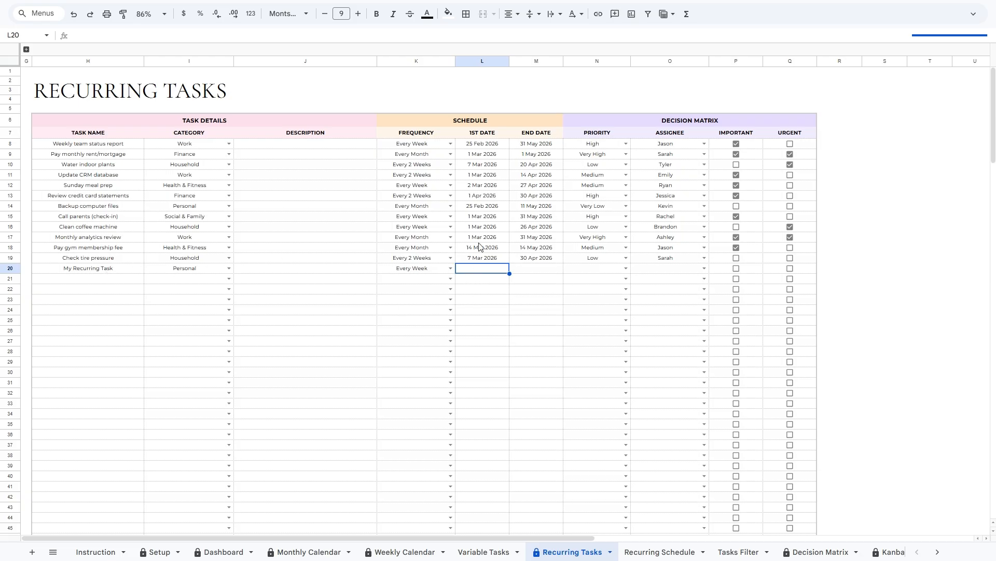
double_click(486, 269)
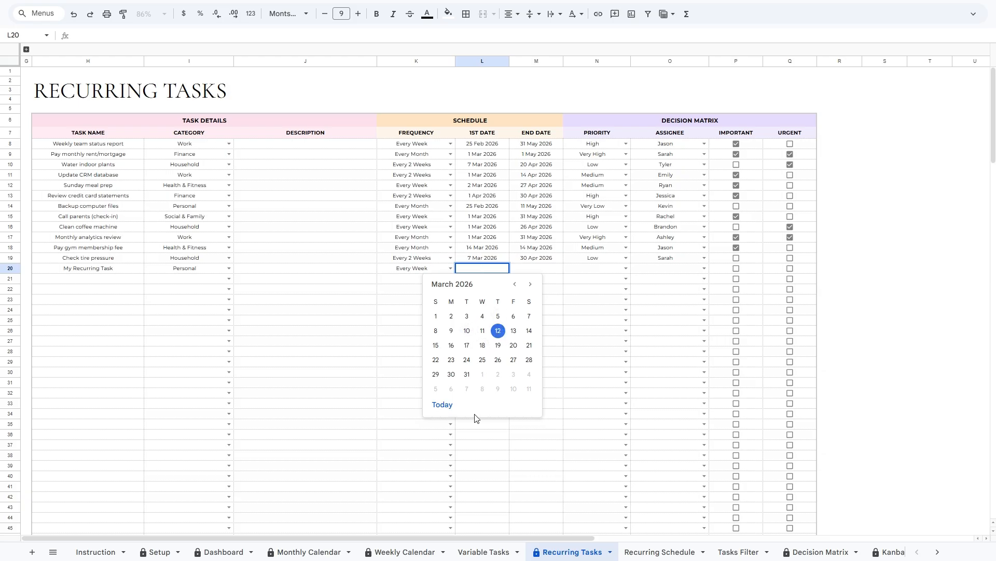
left_click(444, 405)
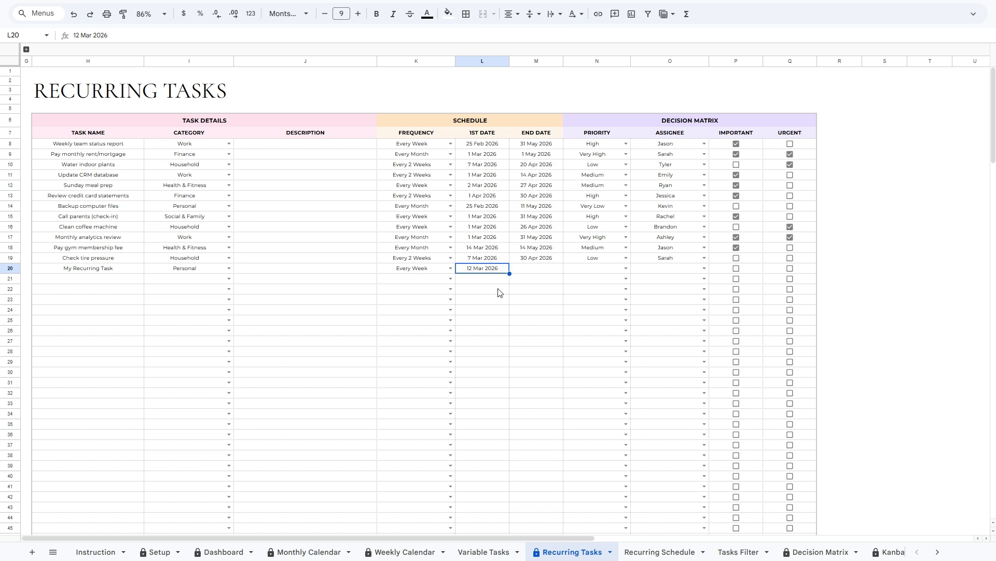
left_click(537, 273)
double_click(537, 273)
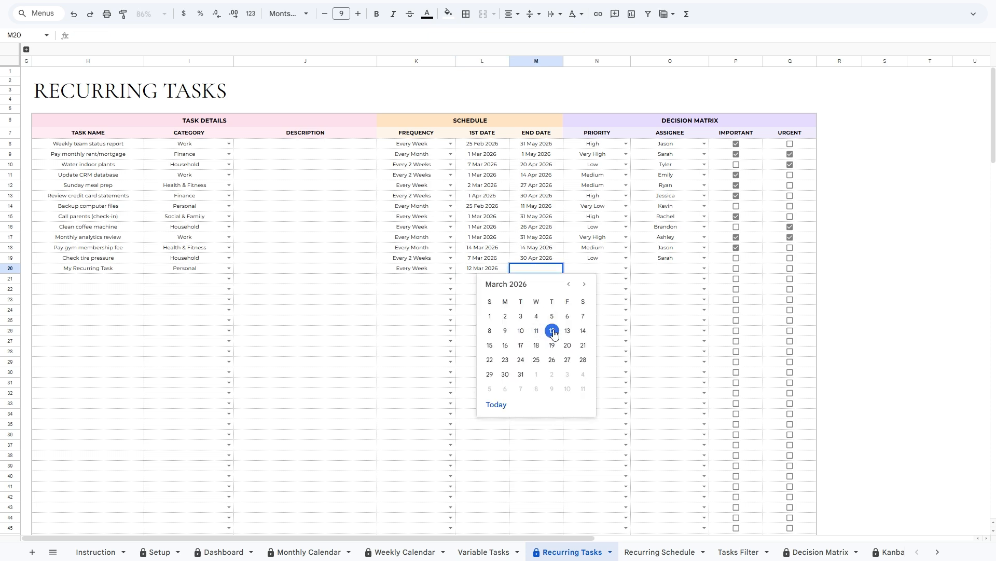
left_click(558, 364)
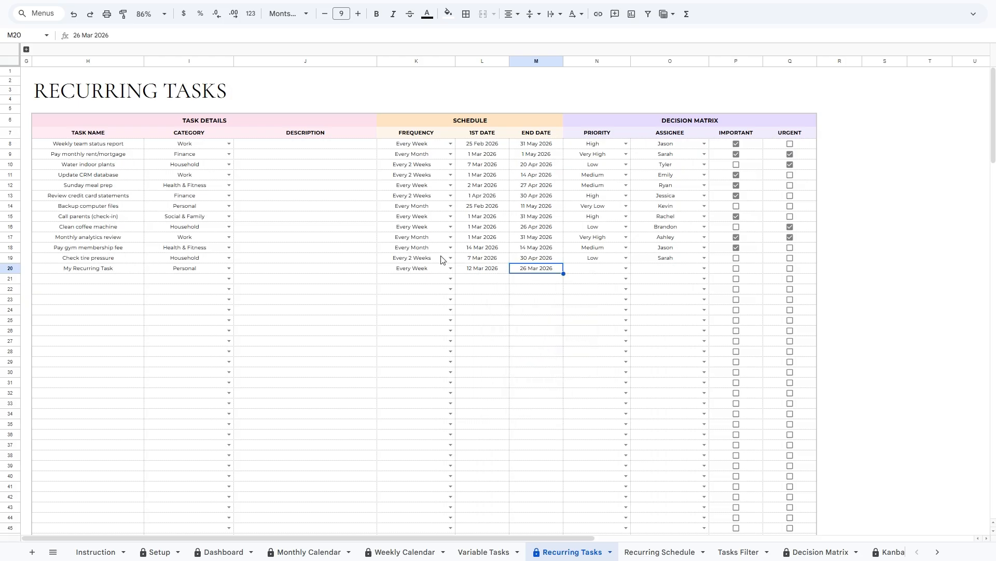
Set My Recurring Task's priority to High and assign it to the third person in the assignee list.
left_click(595, 272)
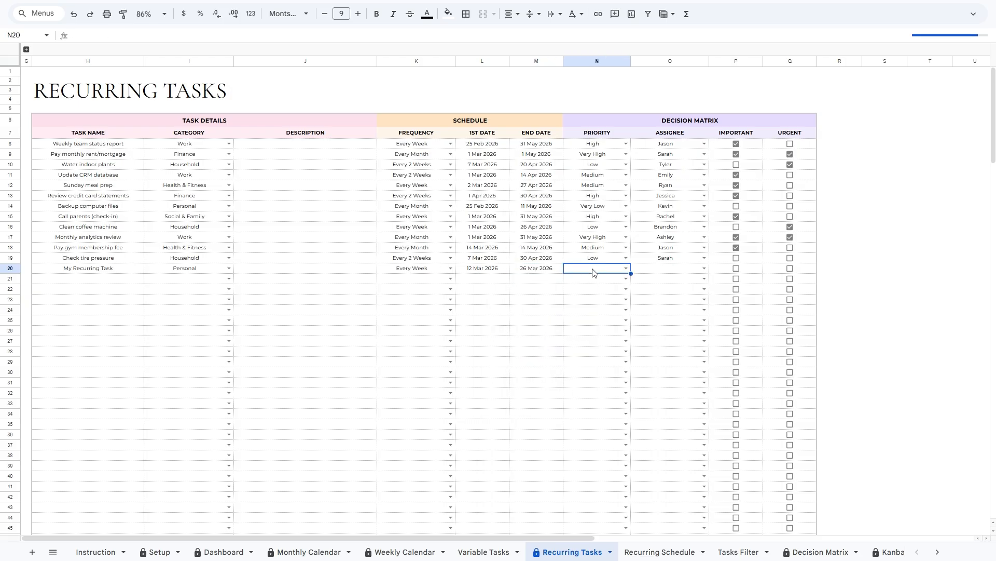
left_click(626, 268)
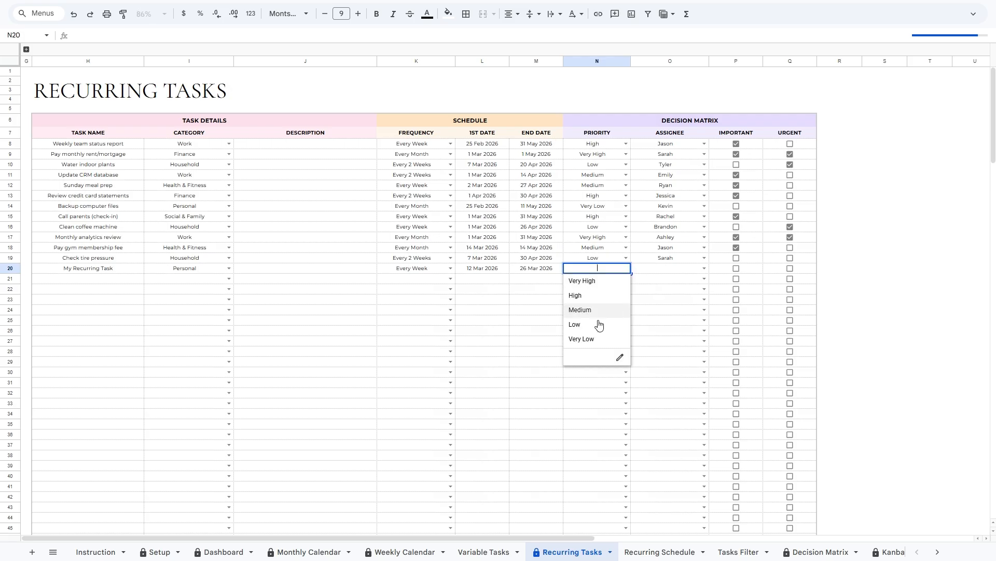
left_click(587, 296)
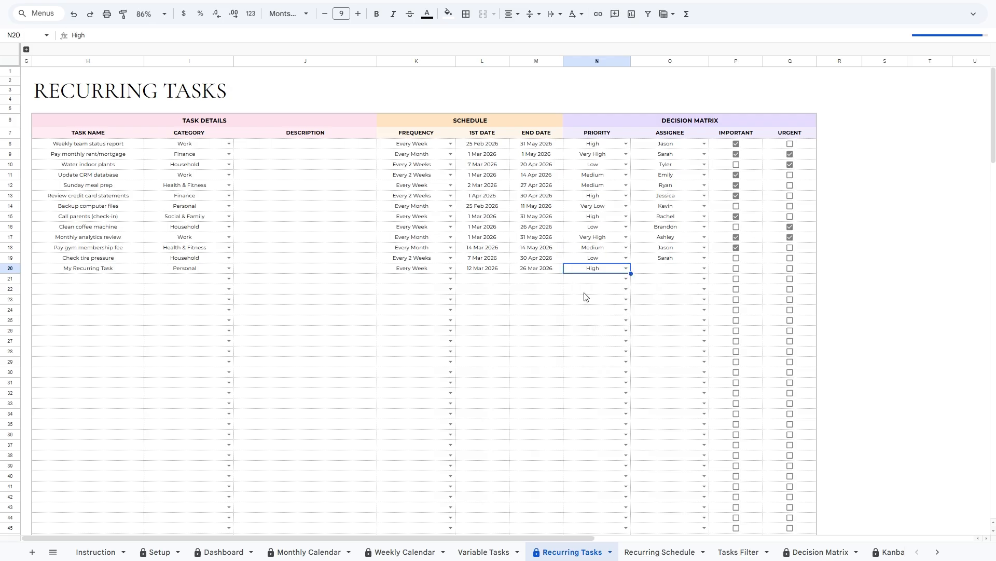
left_click(703, 268)
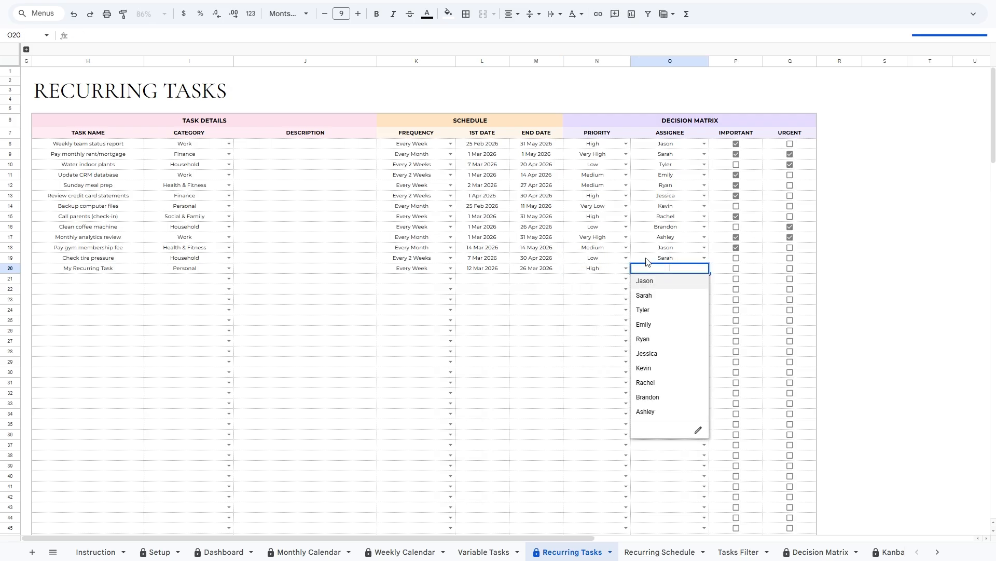
left_click(670, 310)
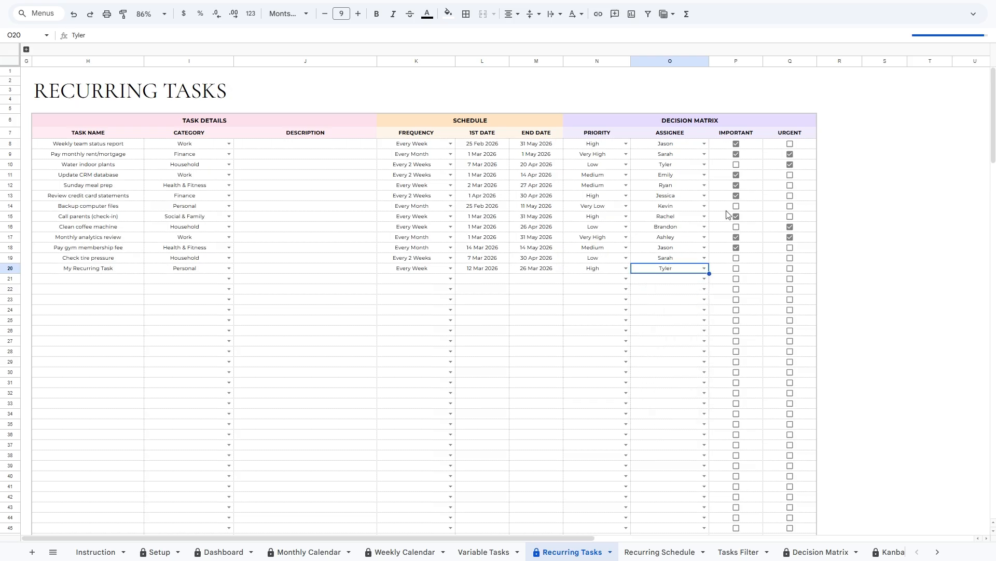
Mark My Recurring Task as both important and urgent.
left_click(739, 272)
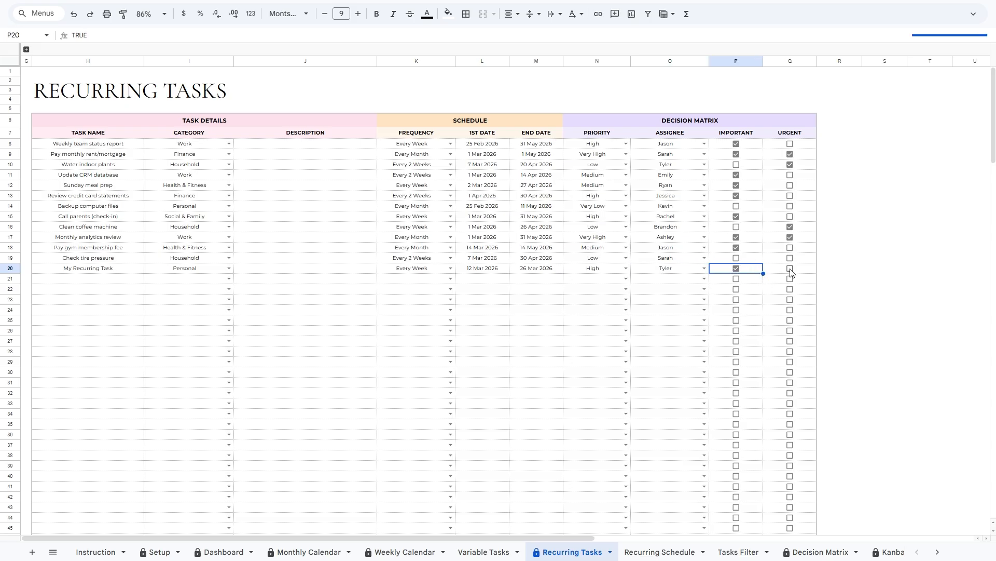
left_click(790, 269)
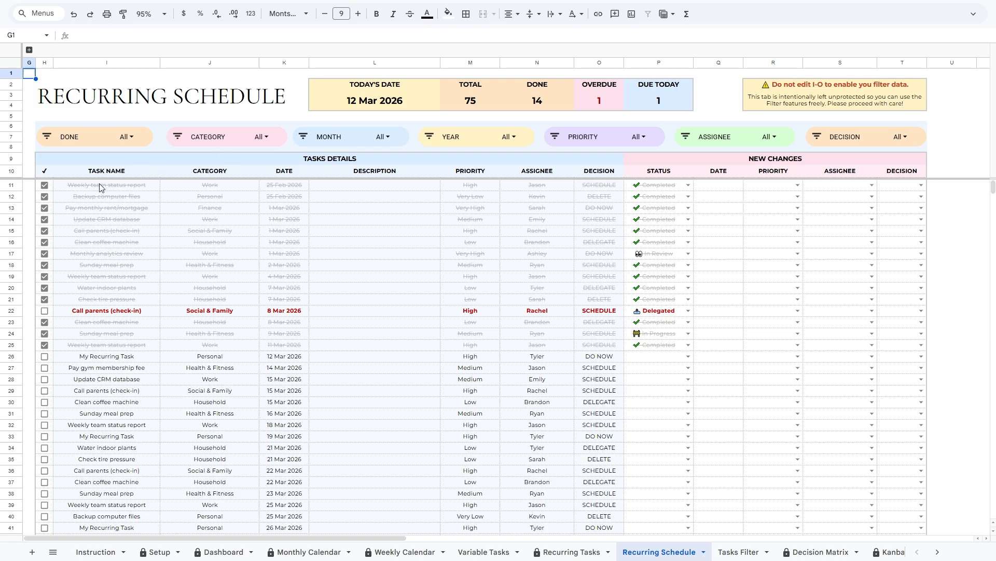
Examine the Recurring Schedule sheet's task details, completion, status and new-changes columns.
left_click_drag(112, 176, 592, 210)
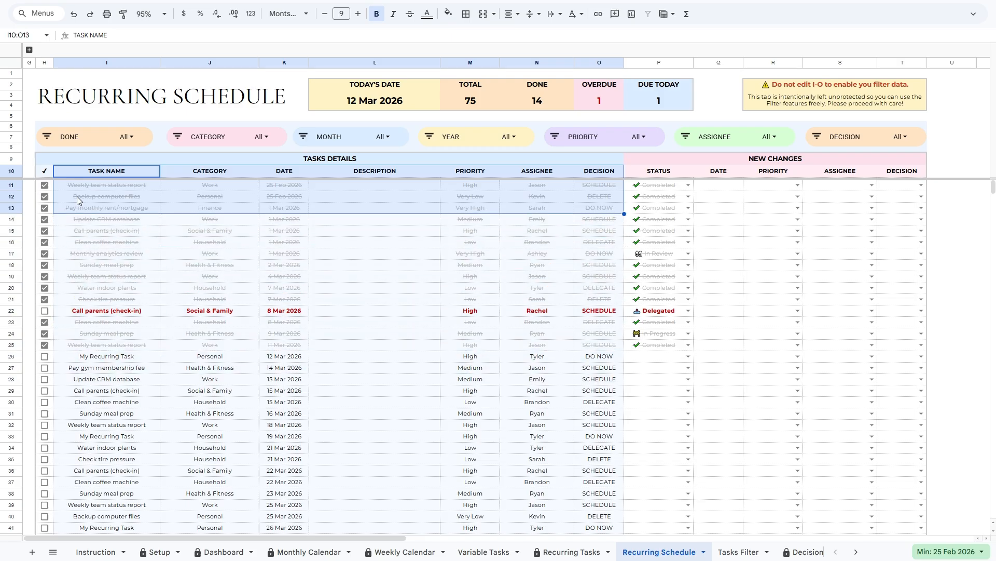
left_click(46, 171)
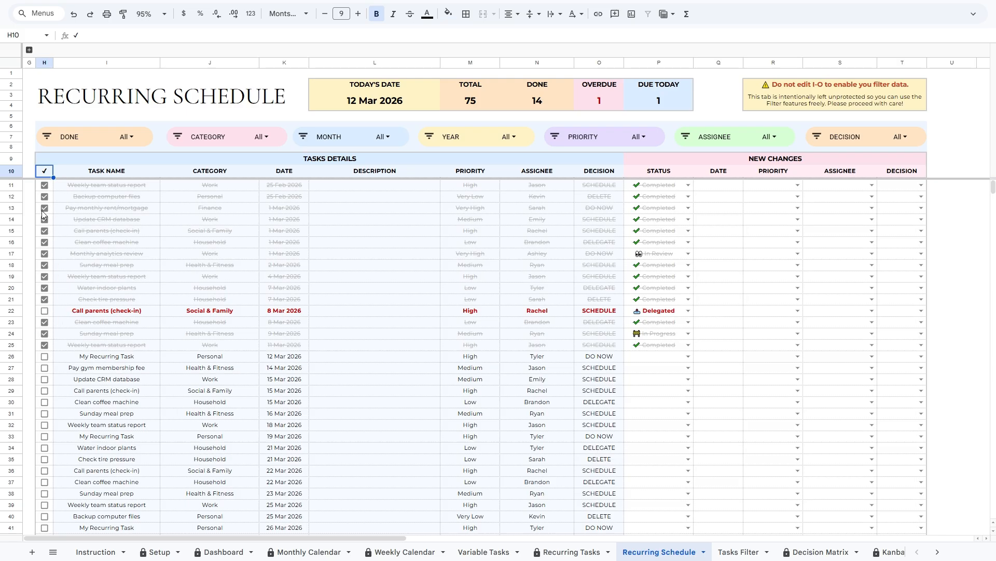
left_click_drag(687, 176, 649, 405)
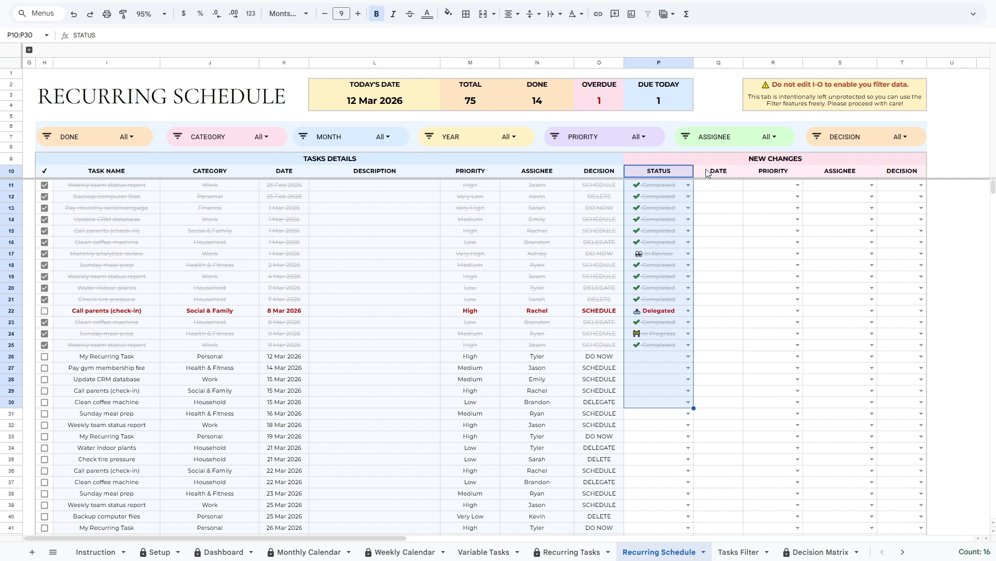
left_click_drag(712, 175, 900, 411)
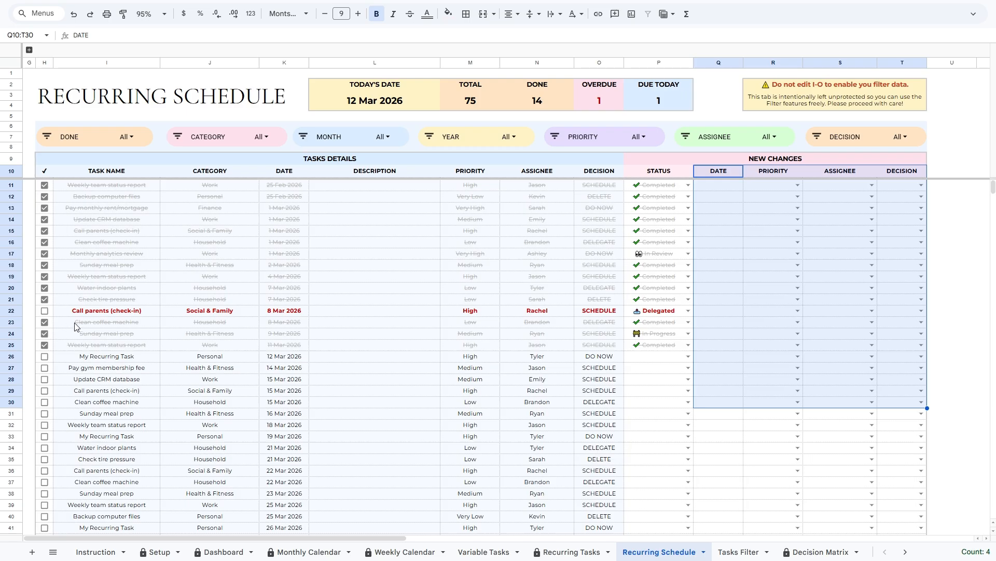
Inspect the 12 and 19 Mar 2026 occurrences of My Recurring Task and the earlier scheduled rows above them.
left_click(151, 326)
left_click(127, 359)
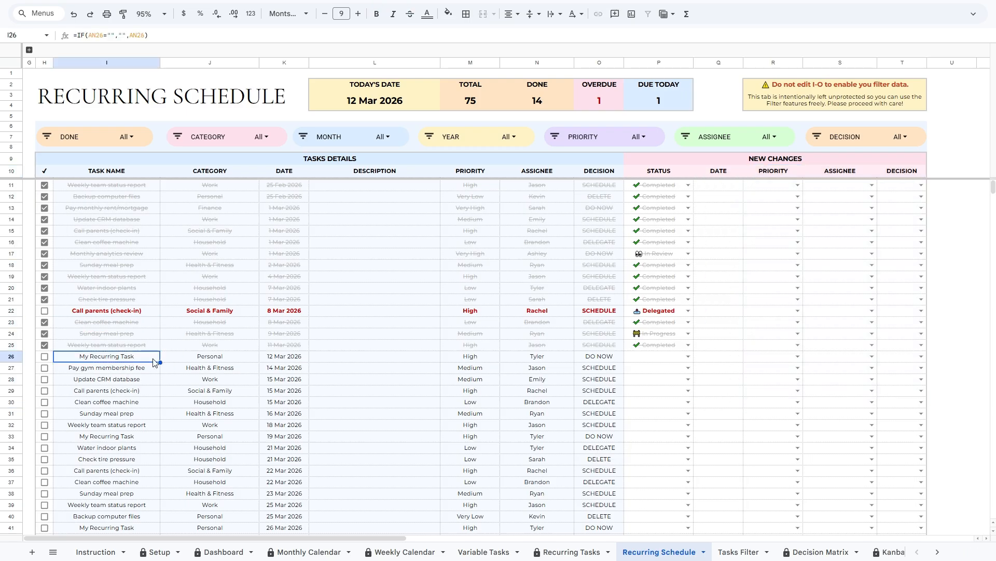
left_click_drag(124, 360, 610, 362)
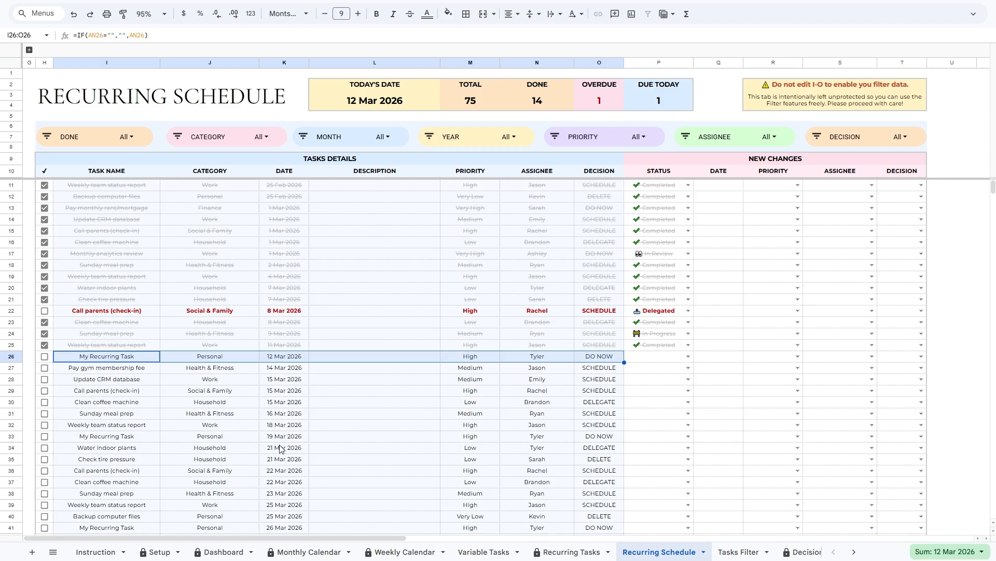
left_click_drag(129, 440, 583, 441)
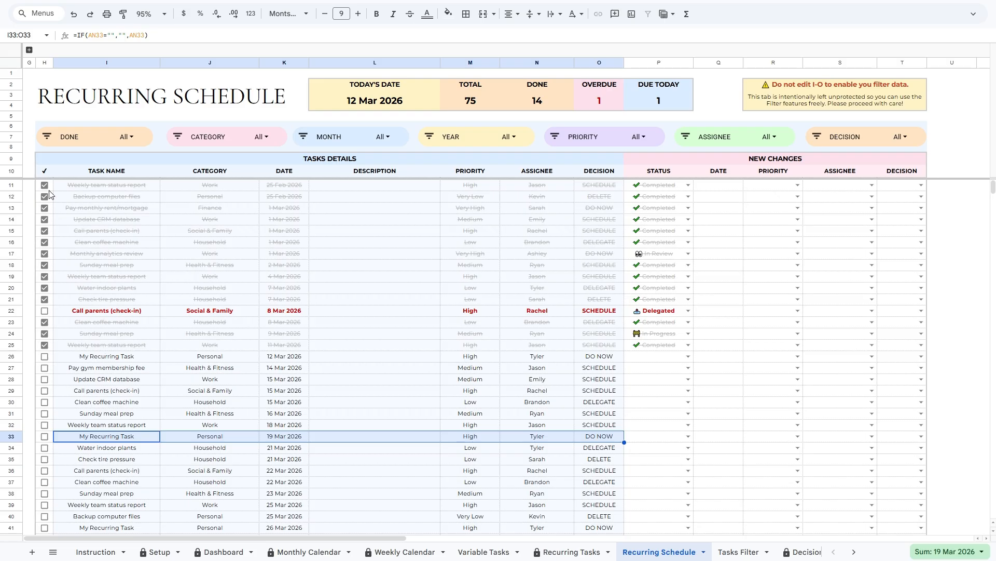
left_click_drag(50, 190, 613, 347)
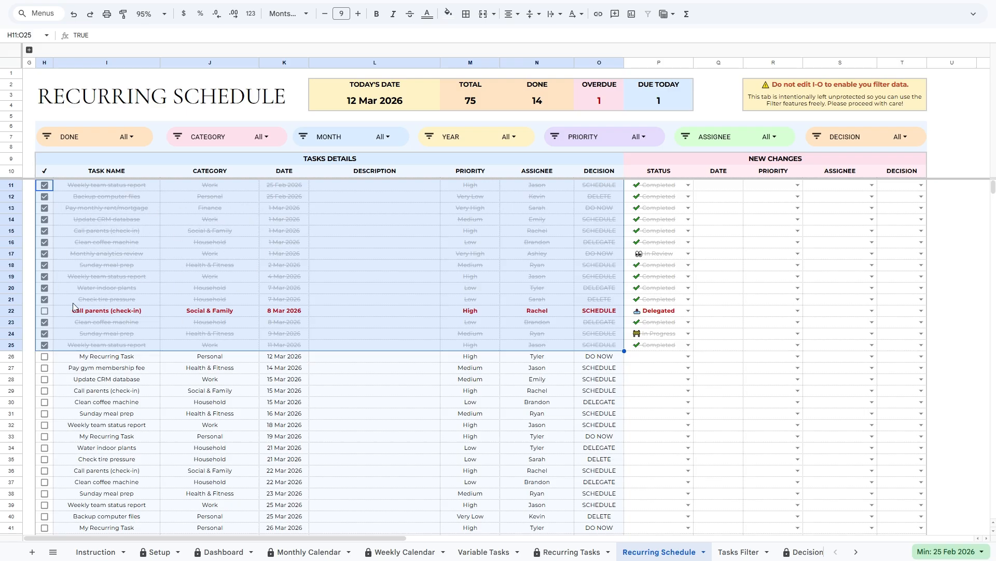
Set the status of the 12 Mar 2026 occurrence of My Recurring Task to Not Started.
left_click(54, 357)
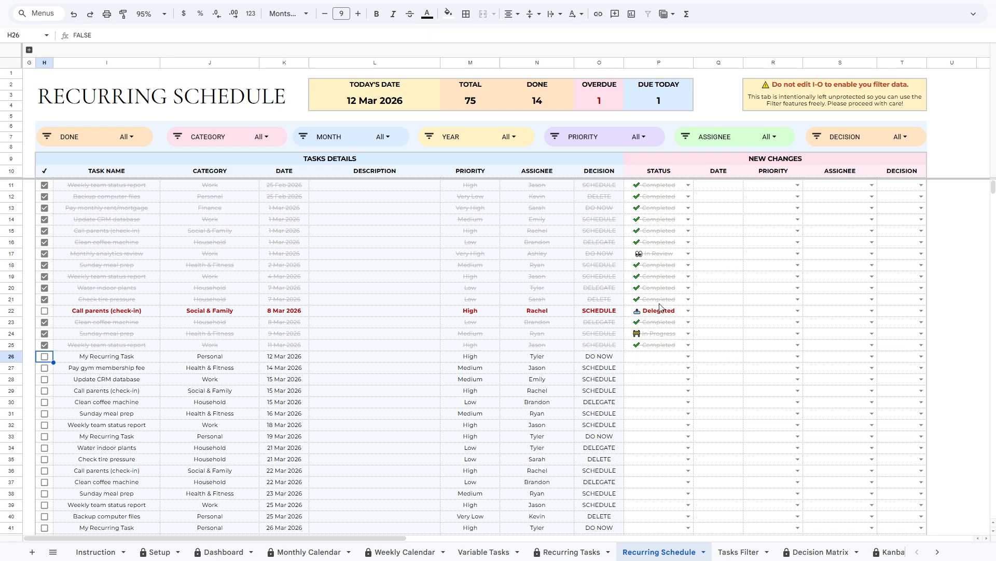
left_click(688, 358)
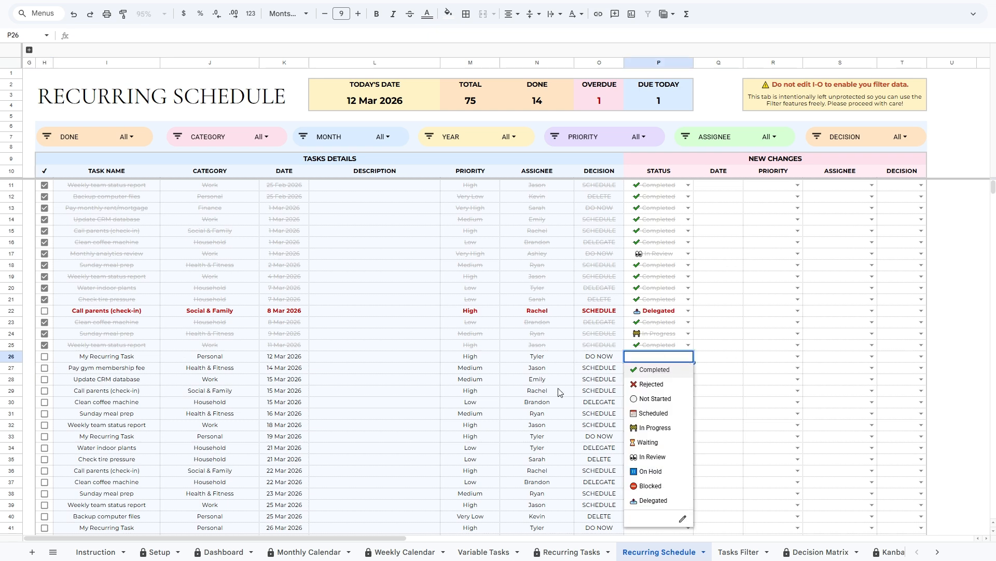
left_click(654, 399)
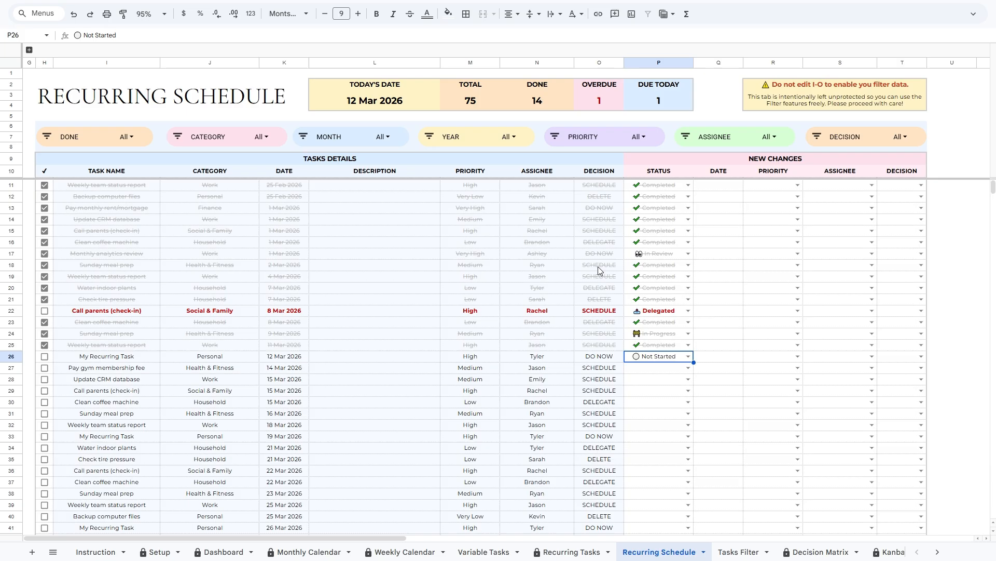
Review the schedule's summary of today's date and total, done, overdue and due-today tasks.
left_click(31, 76)
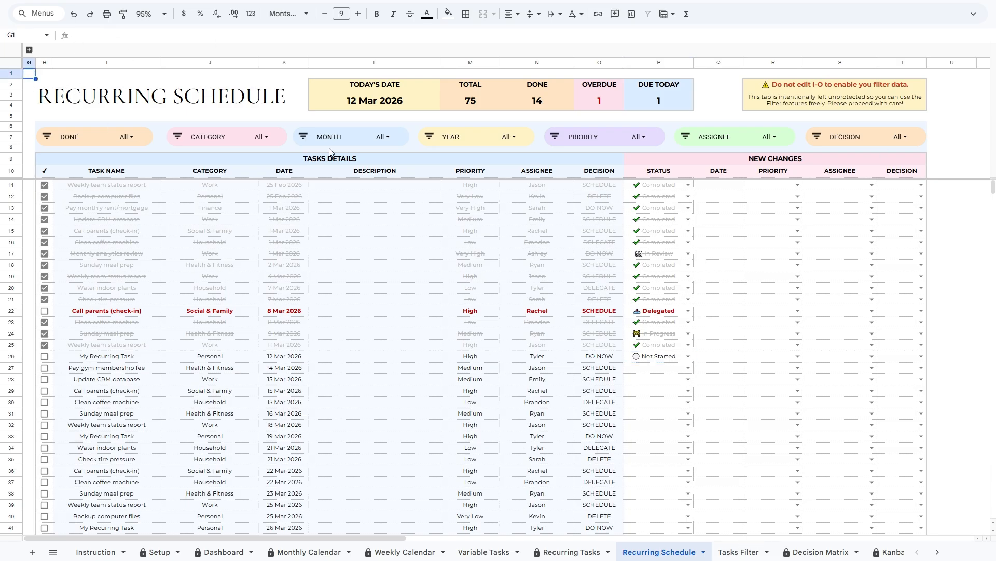
left_click(333, 76)
left_click_drag(331, 79, 655, 98)
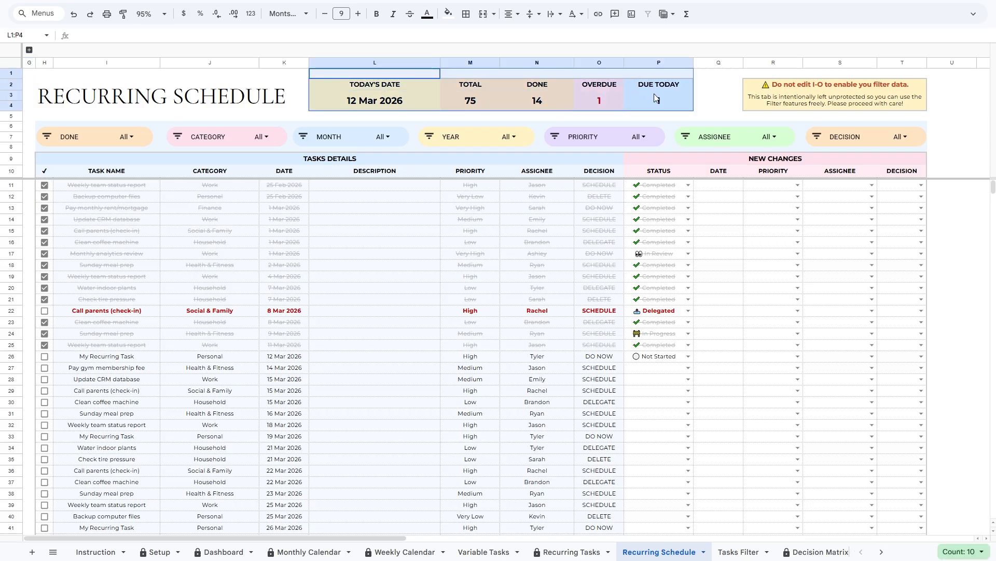
left_click(407, 74)
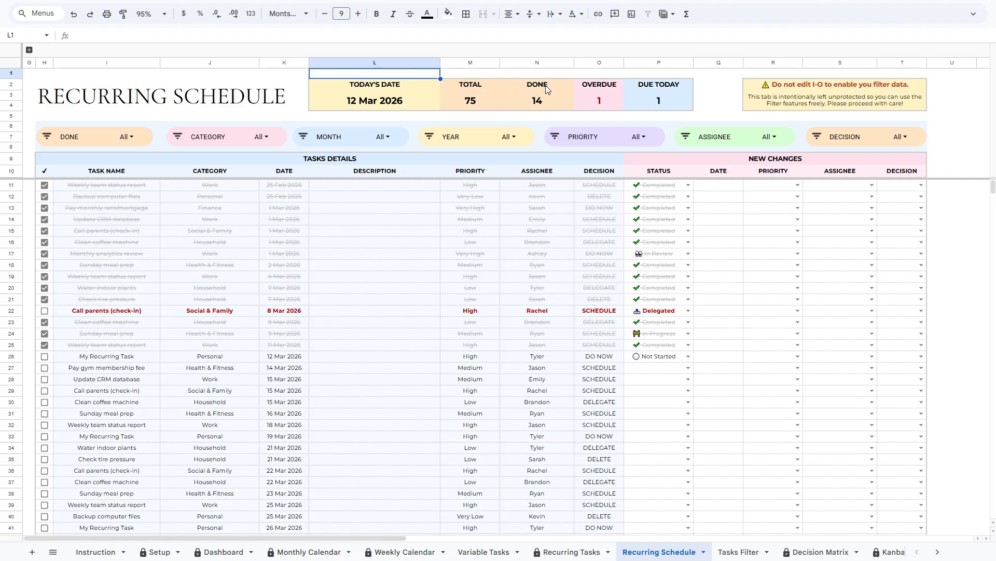
left_click(608, 88)
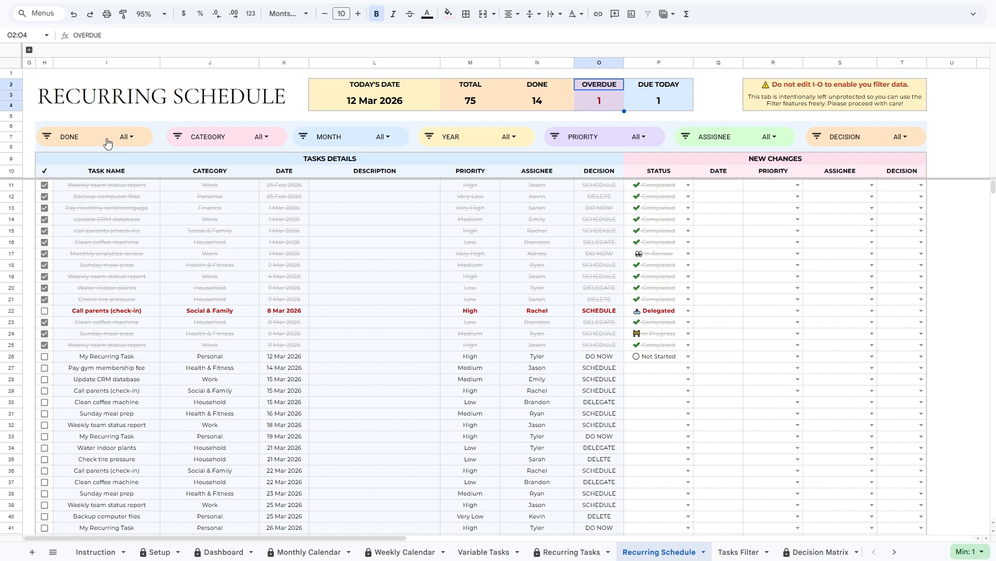
Filter the recurring schedule by Done so that only completed tasks (TRUE) are displayed.
left_click(51, 131)
left_click(81, 119)
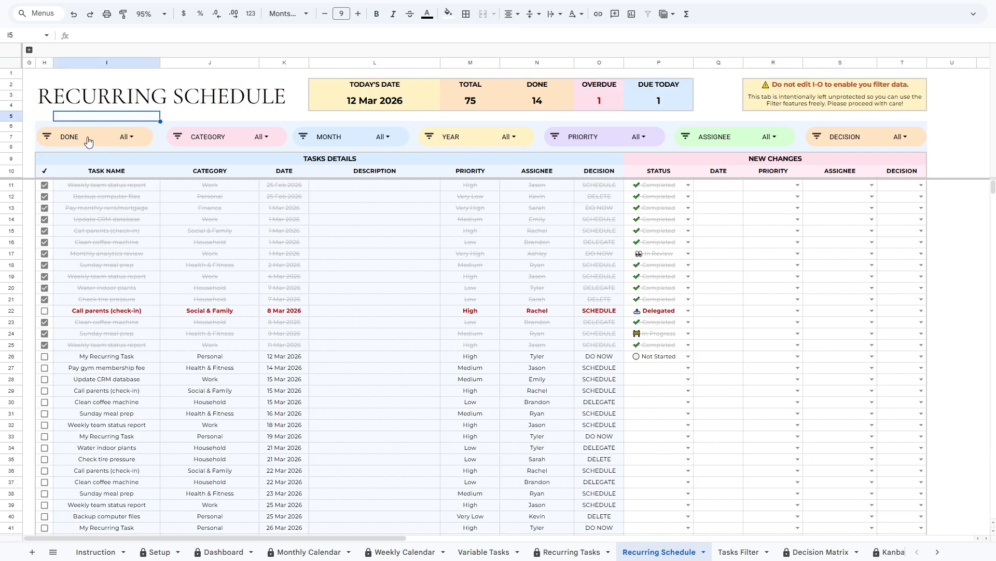
left_click(124, 138)
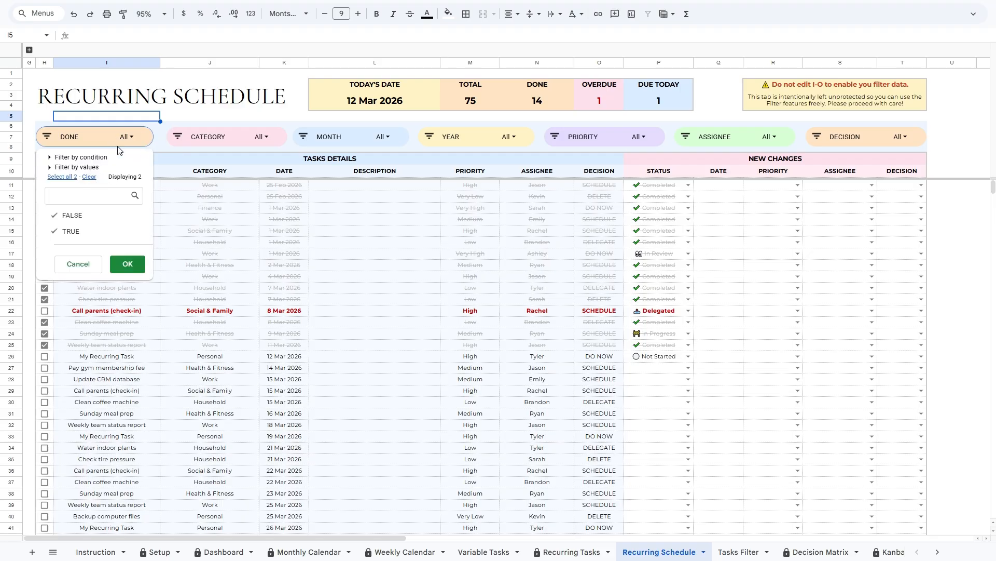
left_click(75, 216)
left_click(130, 266)
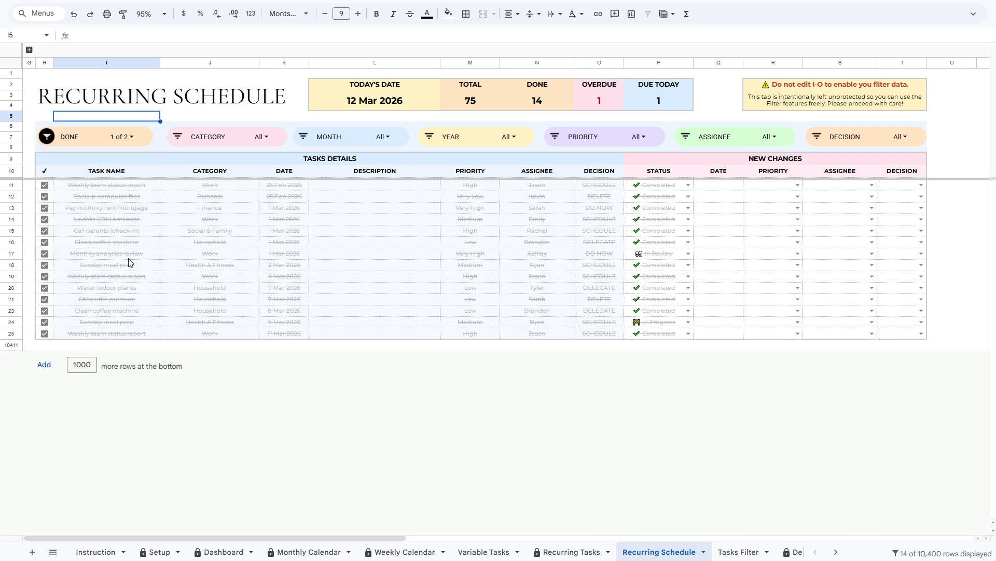
Switch the Done filter to display only unfinished tasks (FALSE).
left_click(137, 142)
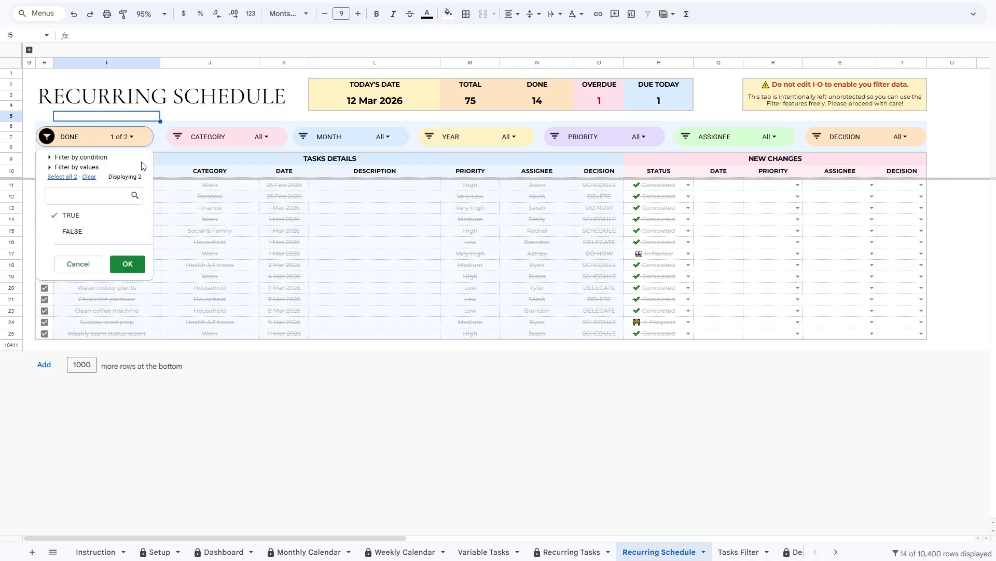
left_click(68, 237)
left_click(127, 264)
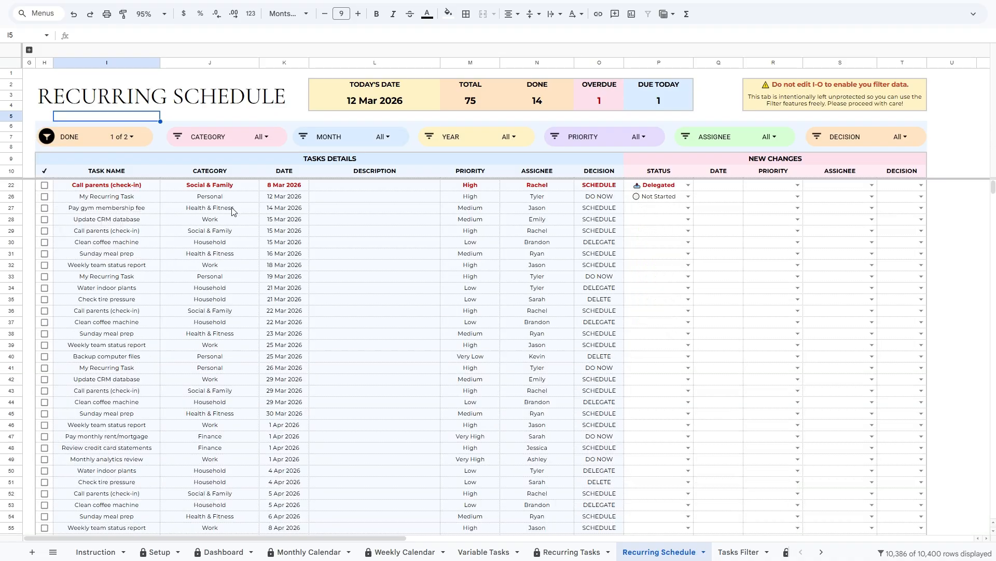
Reset the Done filter to include both TRUE and FALSE tasks.
left_click(49, 137)
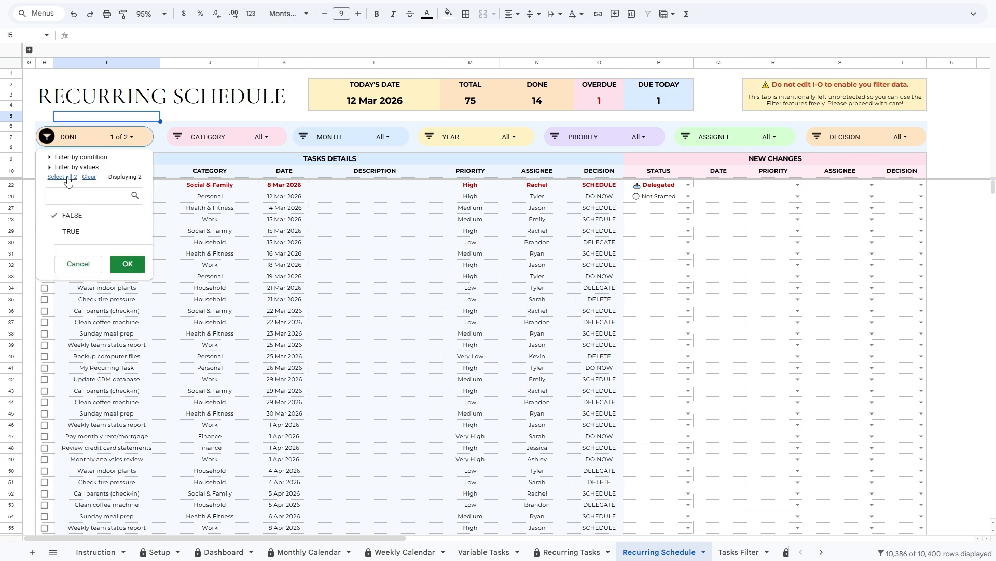
double_click(48, 139)
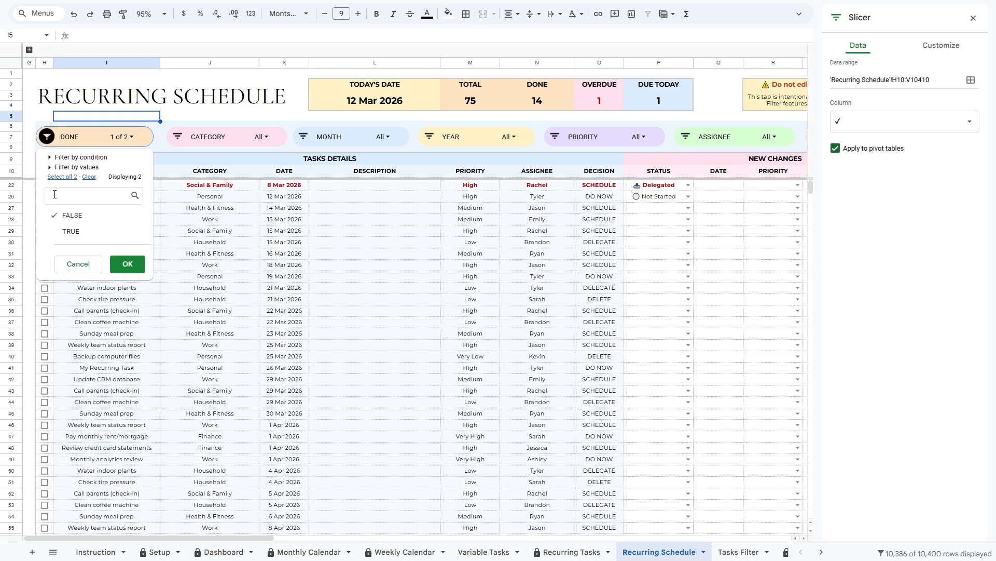
left_click(70, 231)
left_click(138, 264)
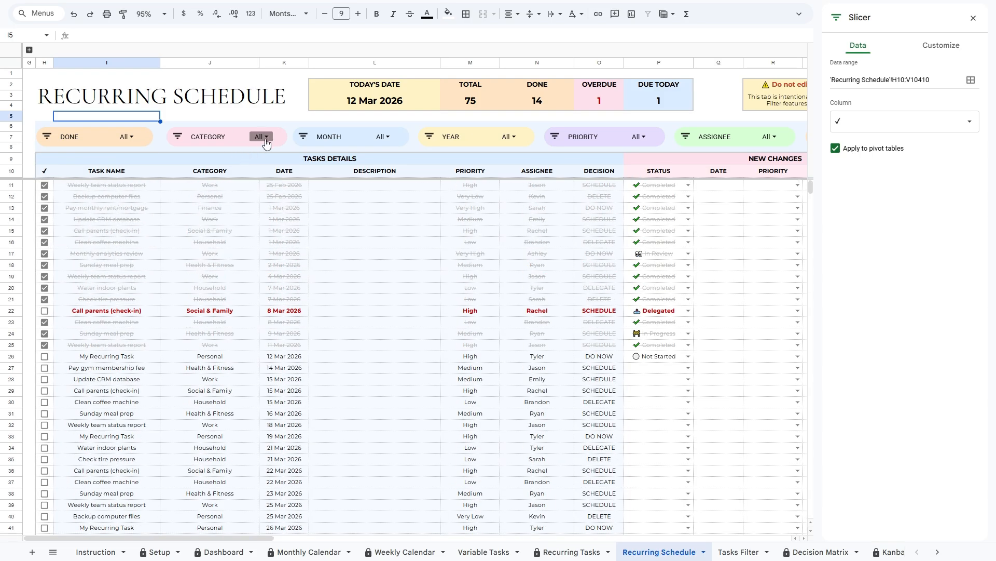
Filter the recurring schedule by Category to display only Work and Personal tasks.
left_click(262, 143)
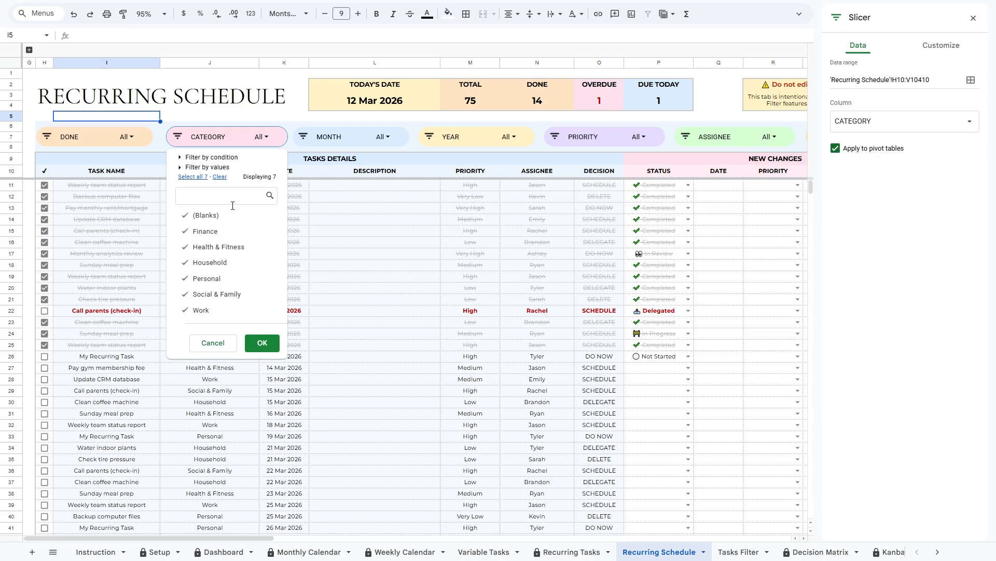
left_click(219, 177)
left_click(209, 310)
left_click(249, 279)
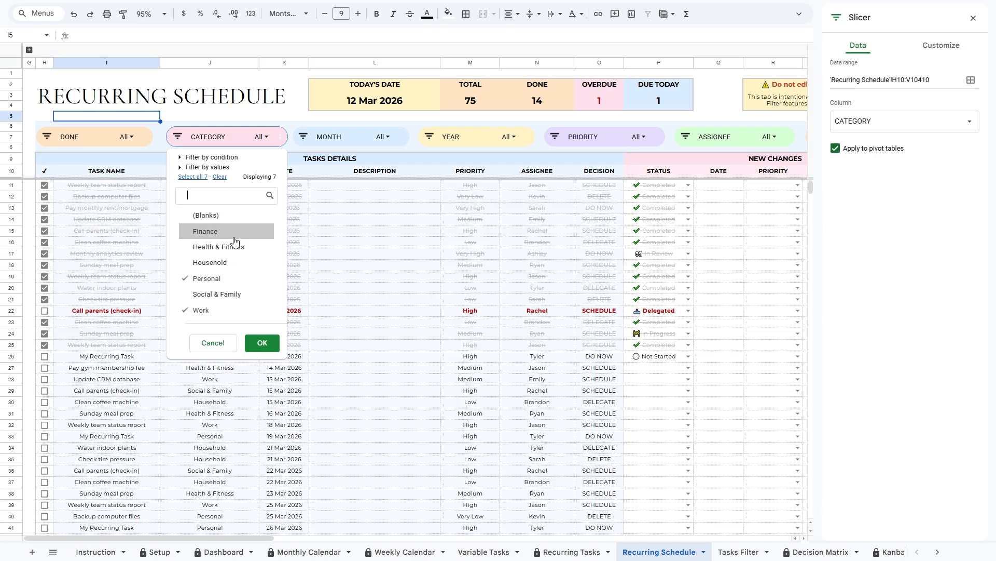
left_click(260, 343)
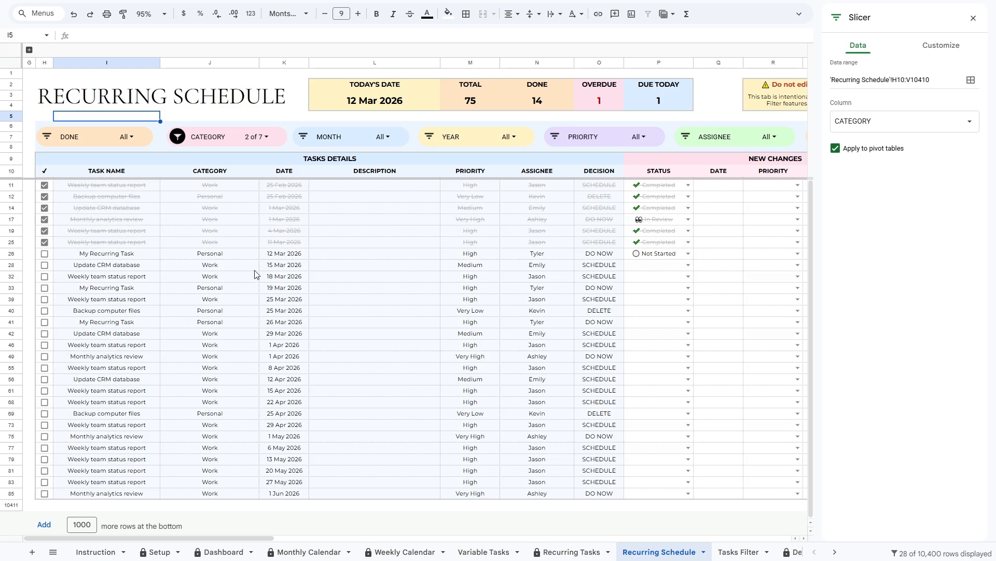
Filter the recurring schedule by Month to display only March tasks.
left_click(387, 137)
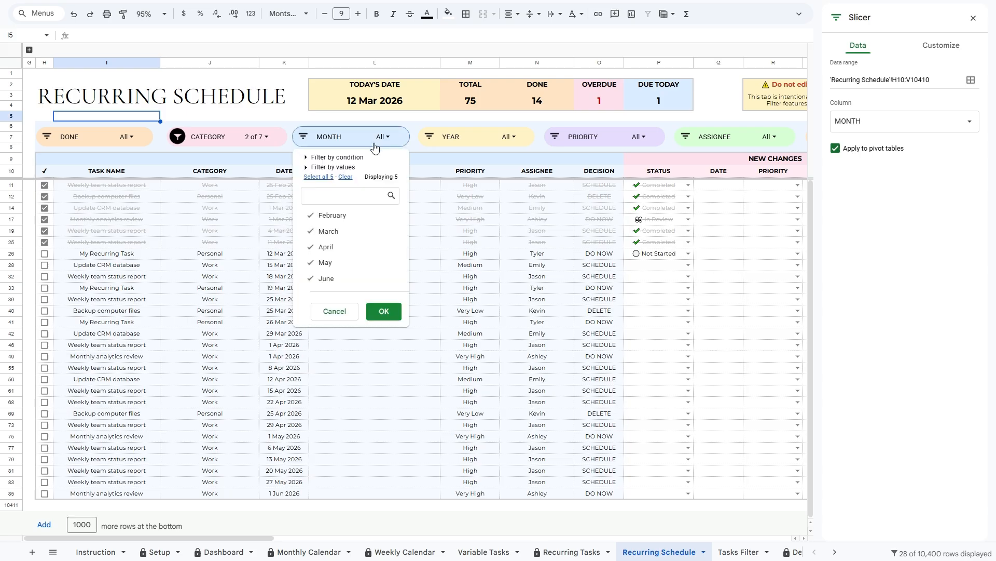
left_click(346, 177)
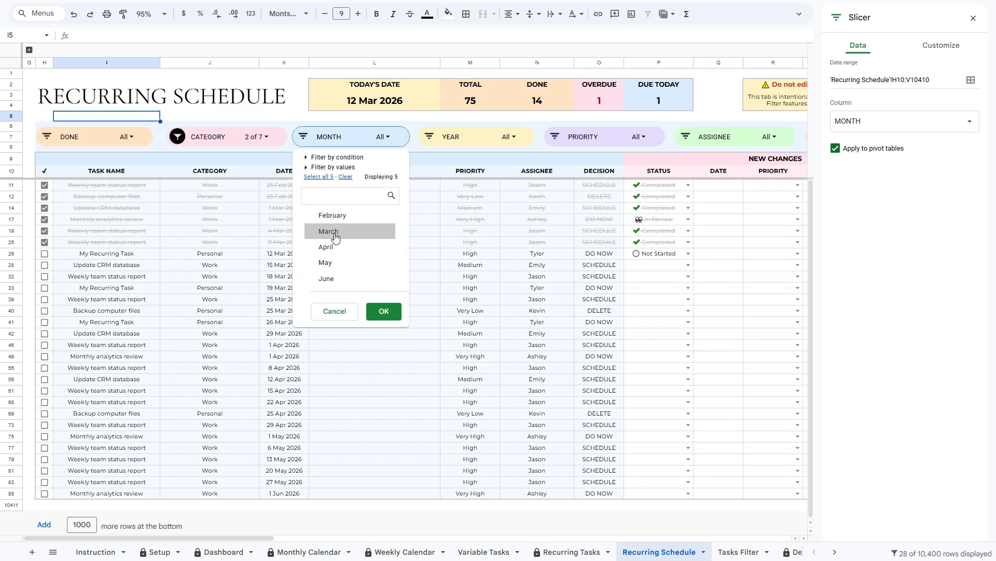
left_click(376, 320)
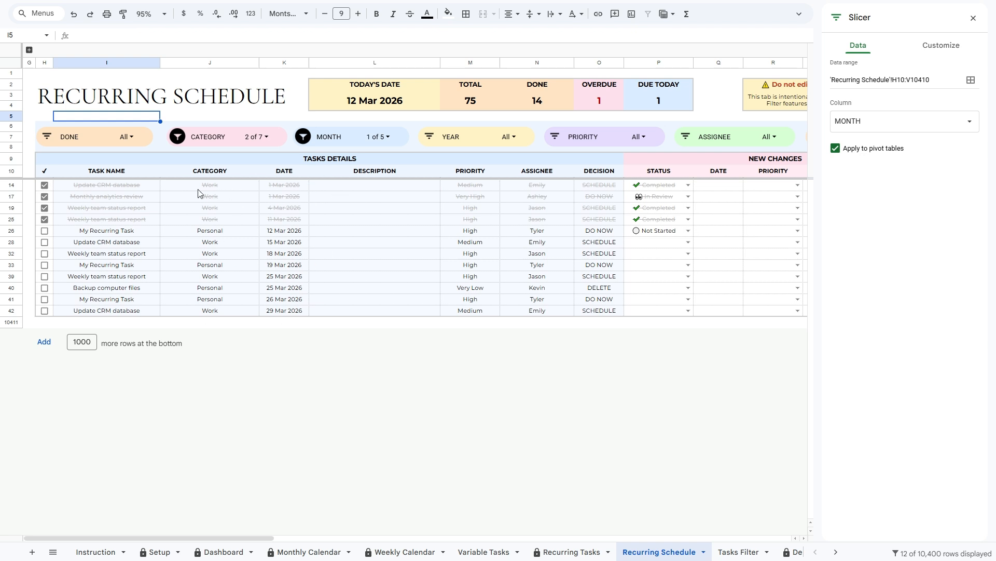
Reset the Month and Category filters to include all values and close the slicer settings.
left_click(303, 136)
left_click(318, 177)
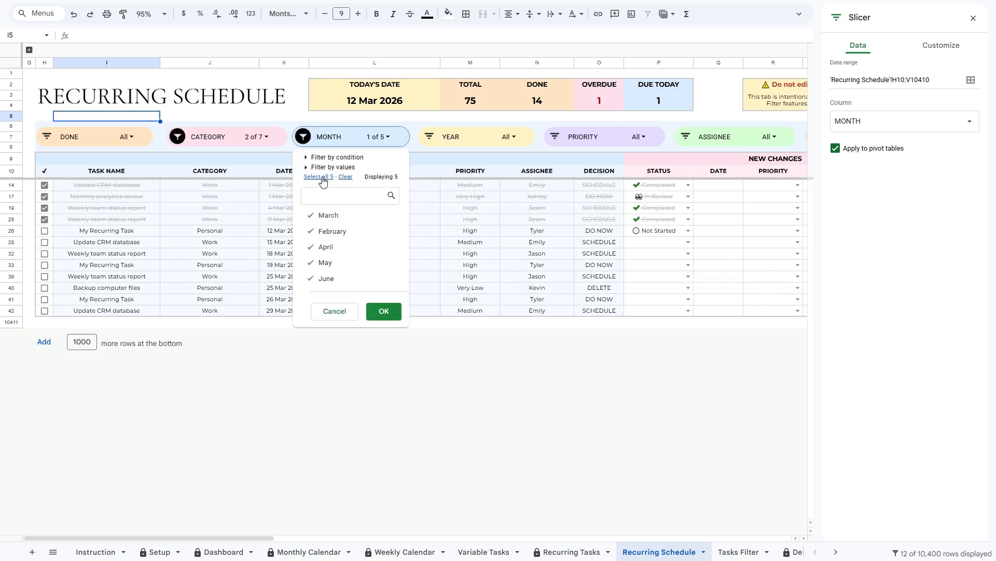
left_click(384, 310)
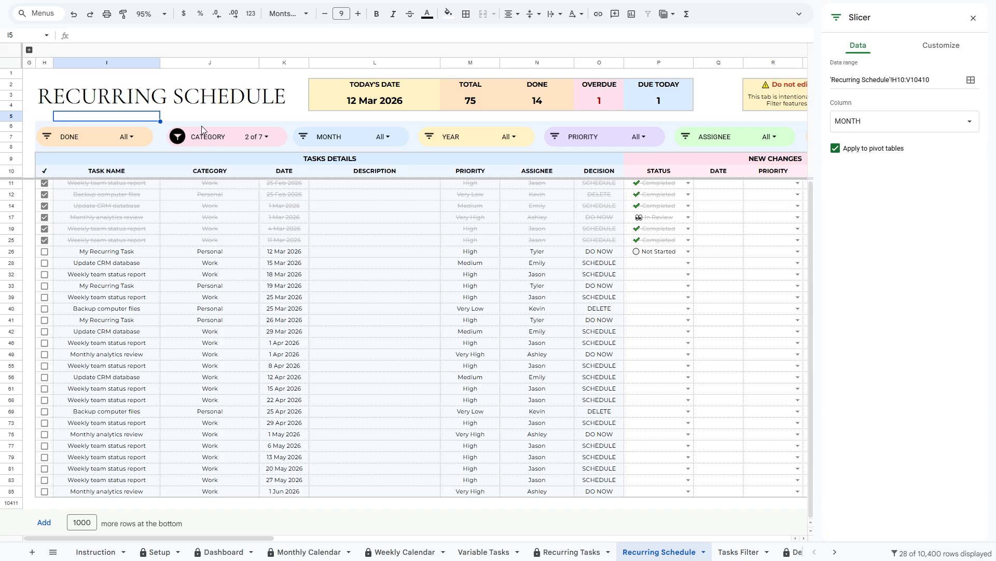
left_click(178, 136)
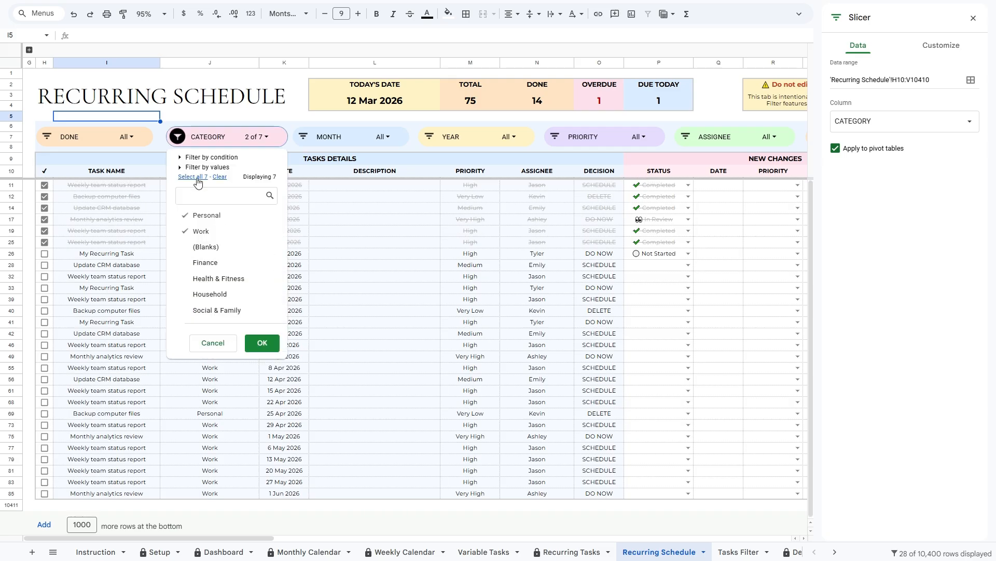
left_click(197, 177)
left_click(264, 344)
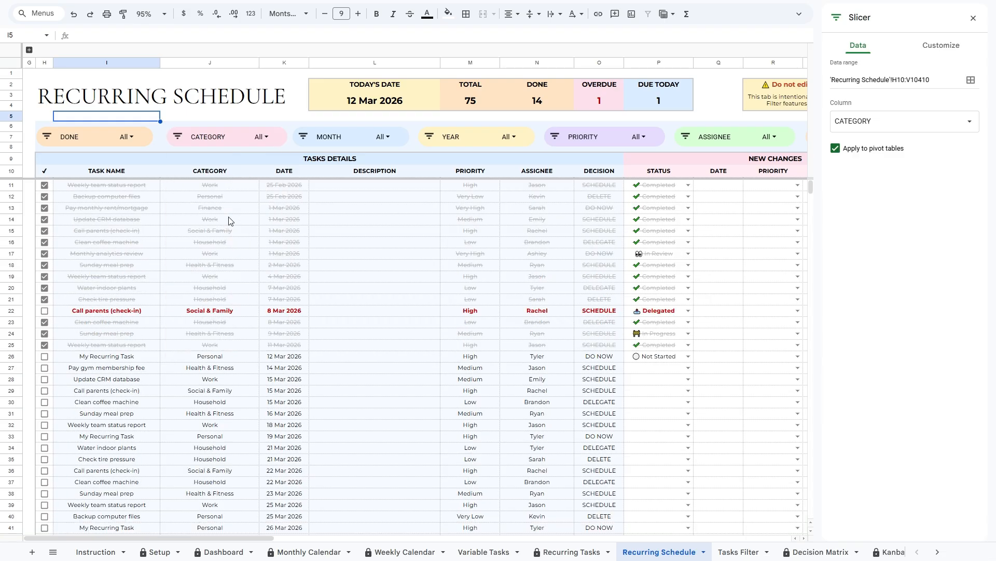
left_click(974, 18)
left_click(34, 73)
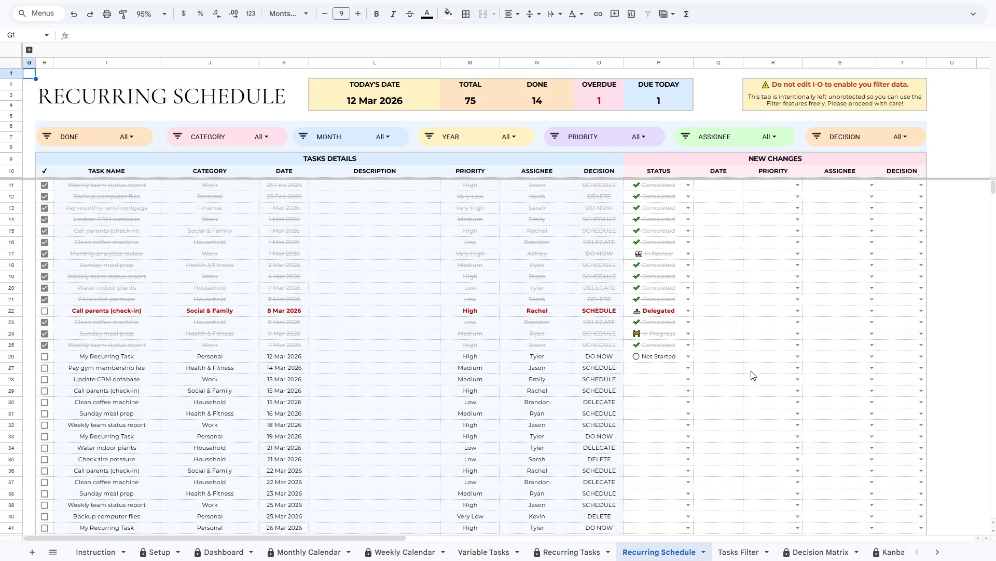
For the 9 Mar 2026 Sunday meal prep task, set the new date to 12 Mar 2026 and the new priority to High.
left_click(705, 347)
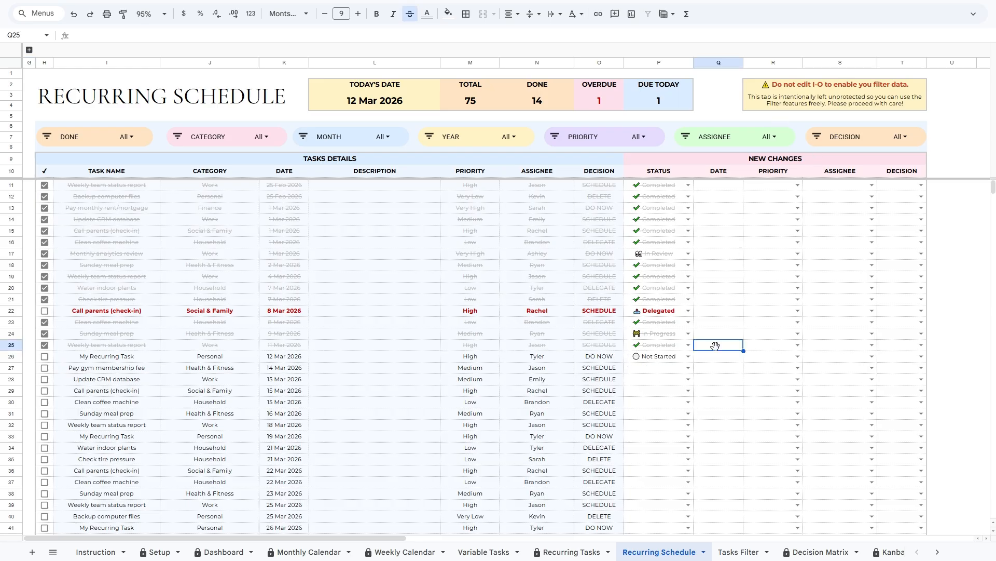
left_click(715, 335)
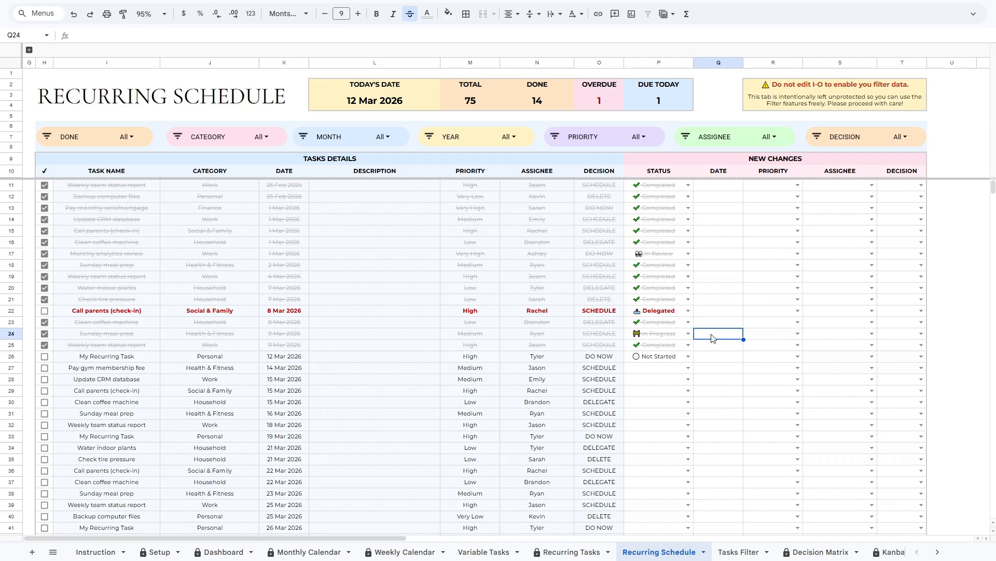
double_click(712, 338)
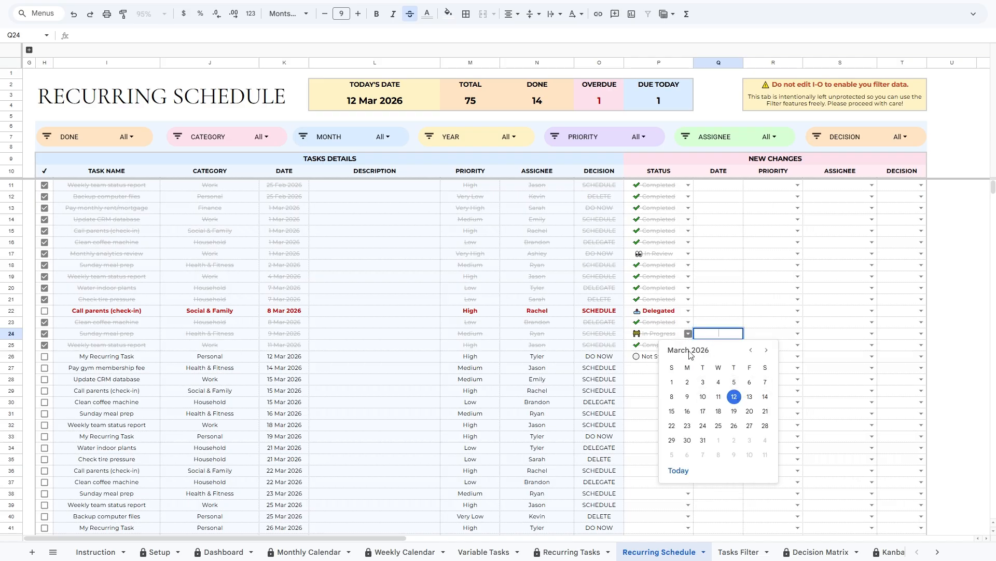
left_click(678, 470)
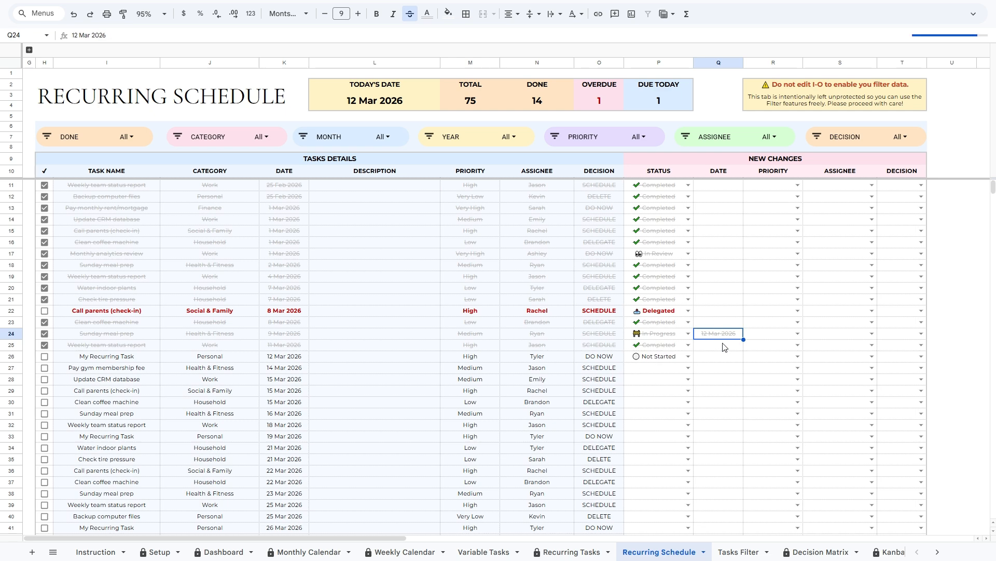
left_click(797, 334)
left_click(767, 347)
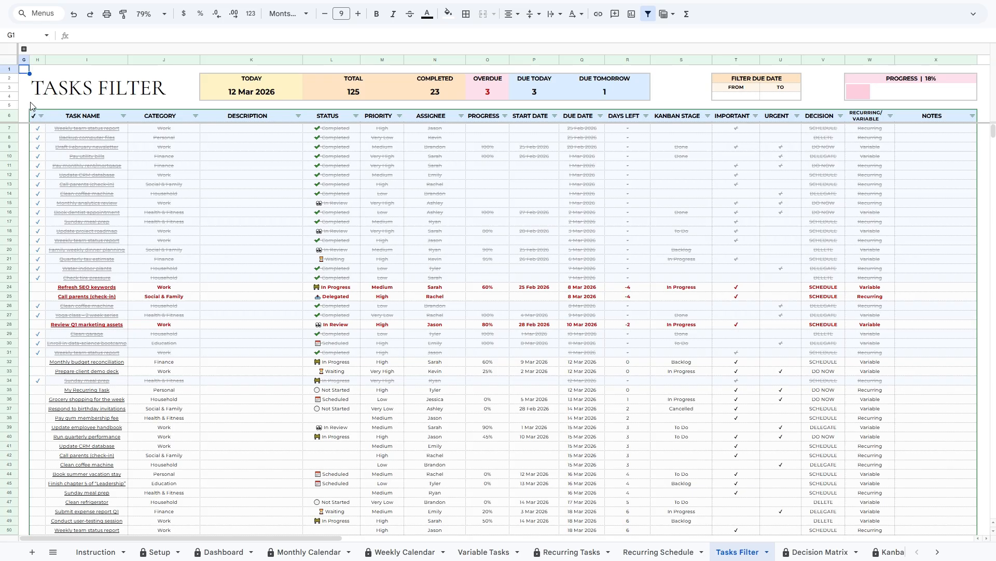
Examine the column headings and task rows of the Tasks Filter table.
mouse_move(23, 120)
left_mouse_down()
mouse_move(558, 300)
mouse_move(976, 512)
mouse_move(920, 413)
mouse_move(995, 238)
mouse_move(630, 129)
mouse_move(16, 117)
left_mouse_up()
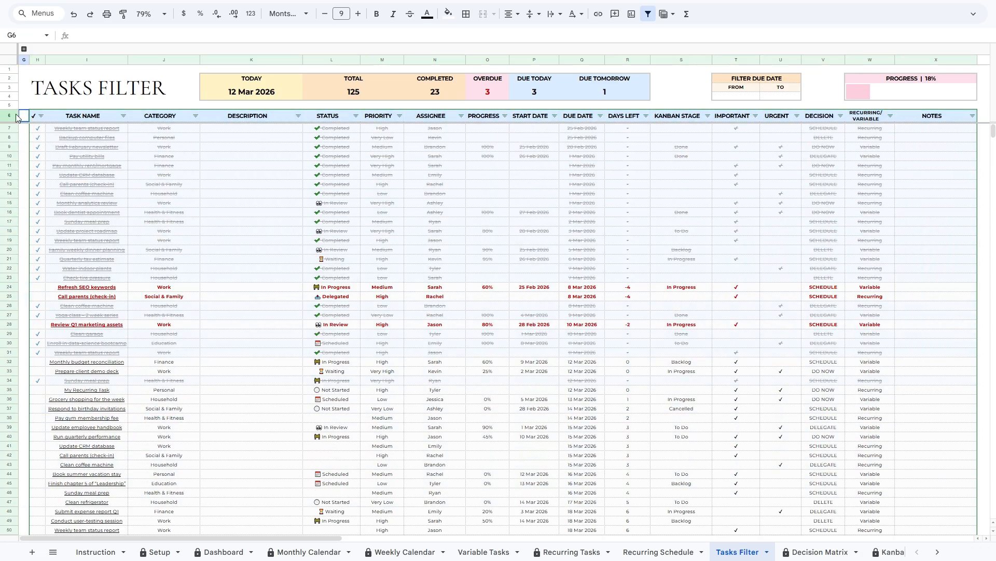
left_click(73, 117)
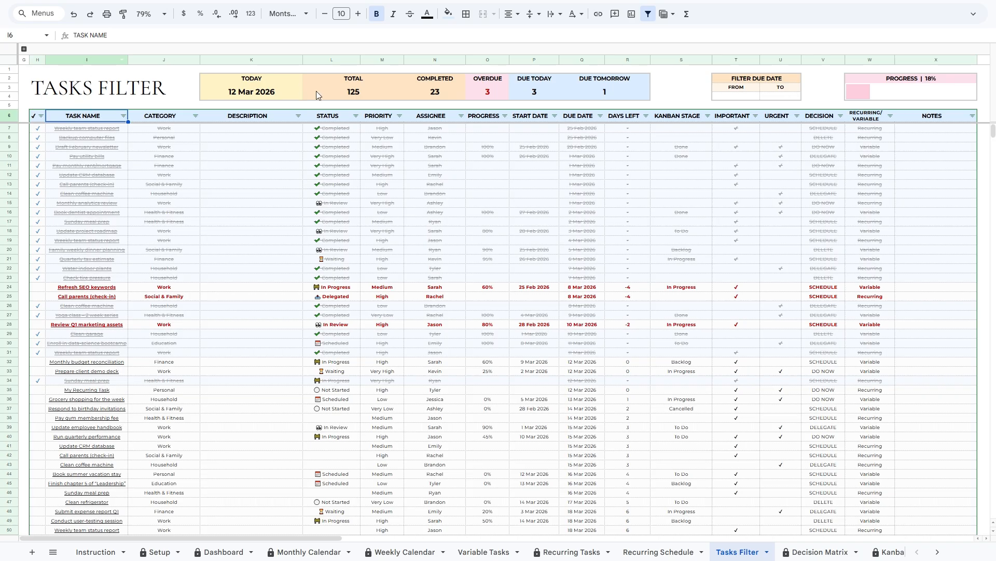
left_click(188, 117)
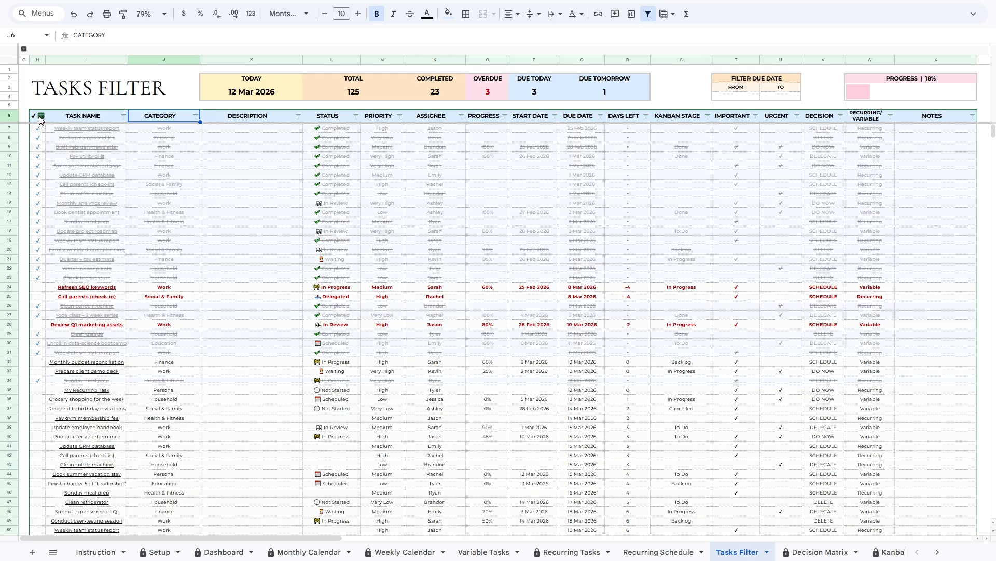
left_click_drag(39, 117, 938, 362)
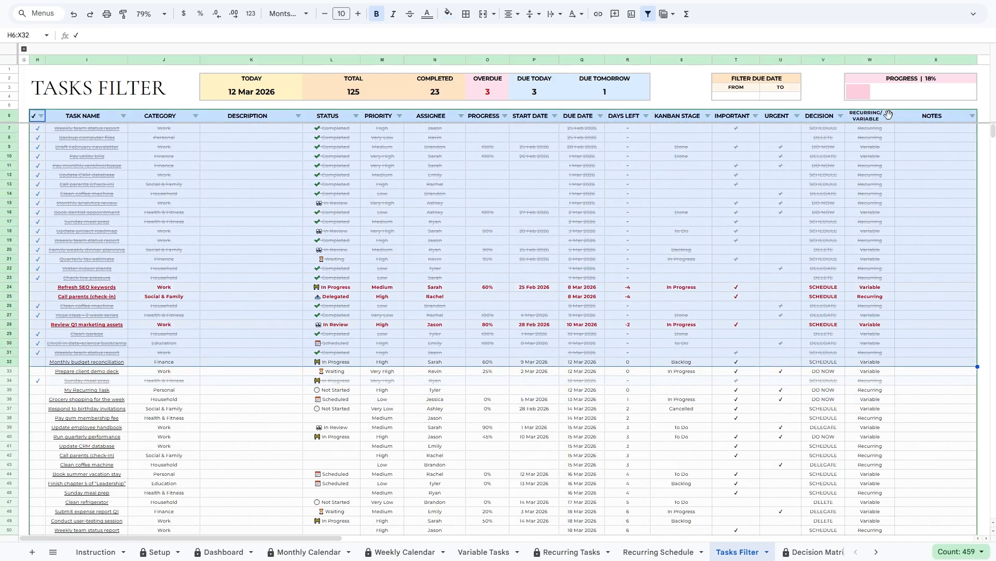
left_click(24, 77)
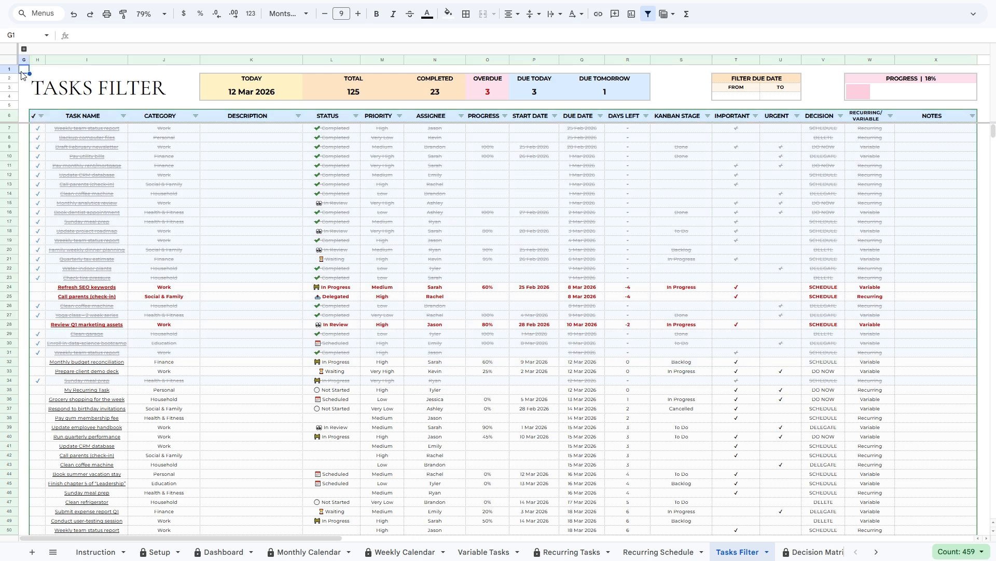
Review the Recurring/Variable filter's values in Tasks Filter and apply it with all values selected.
left_click(889, 115)
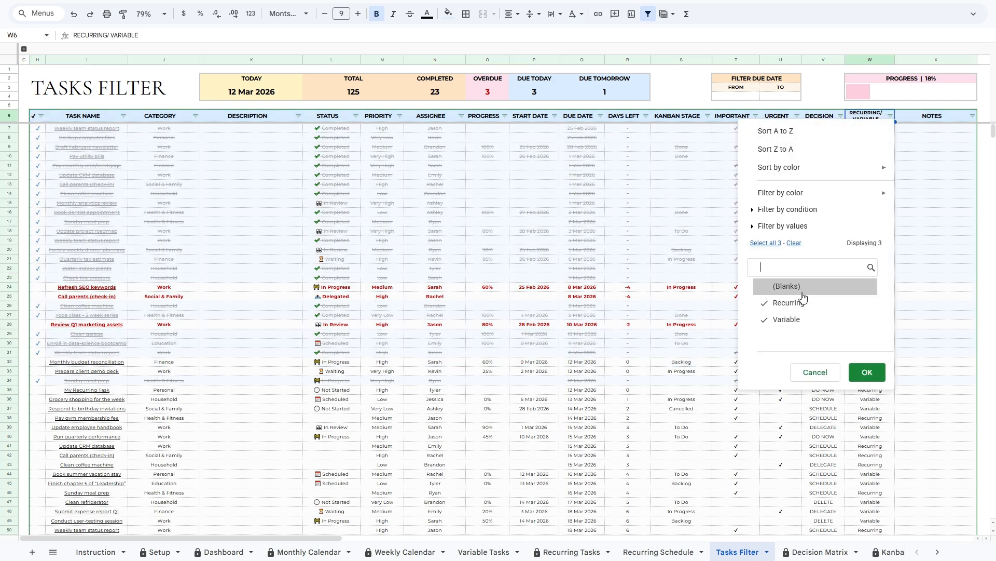
left_click(798, 305)
left_click(799, 305)
left_click(818, 318)
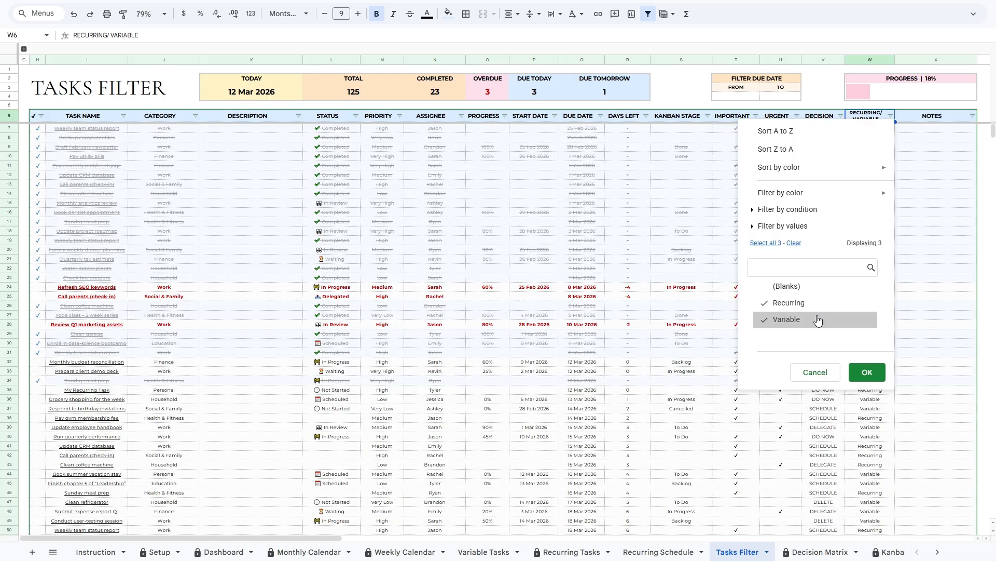
left_click(766, 243)
left_click(867, 372)
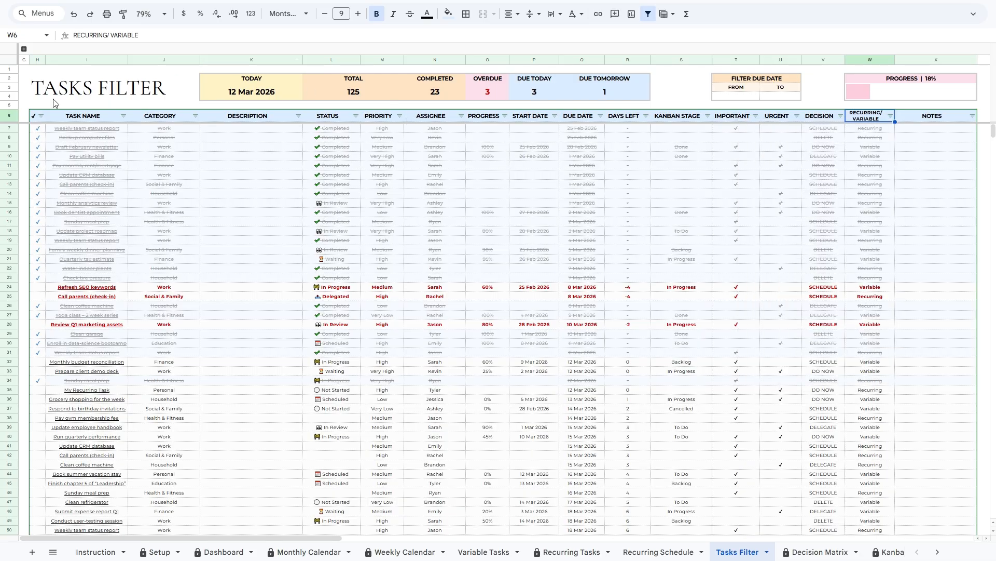
Examine the filter values offered for the Category and Task Name columns.
left_click(171, 116)
left_click(195, 116)
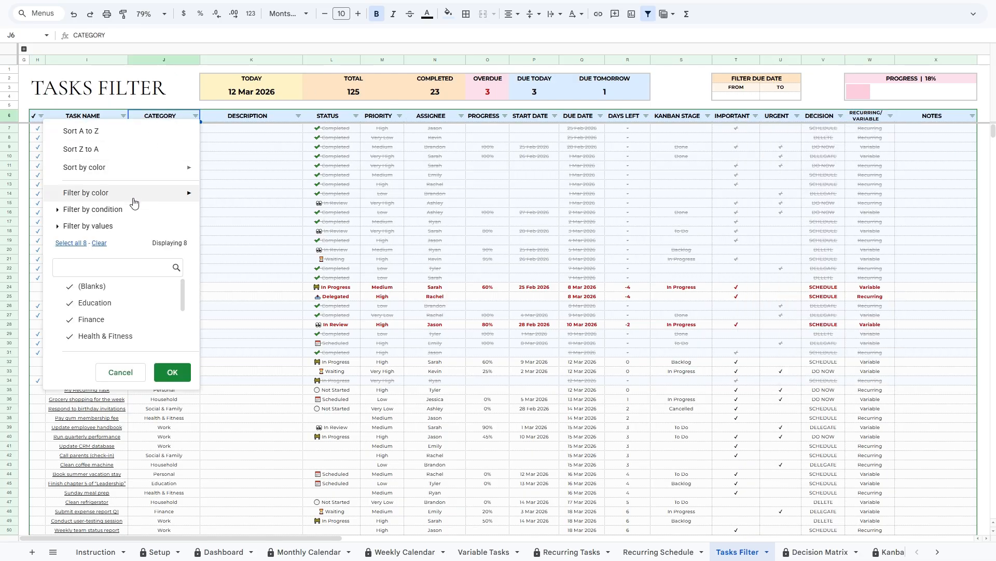
left_click(74, 118)
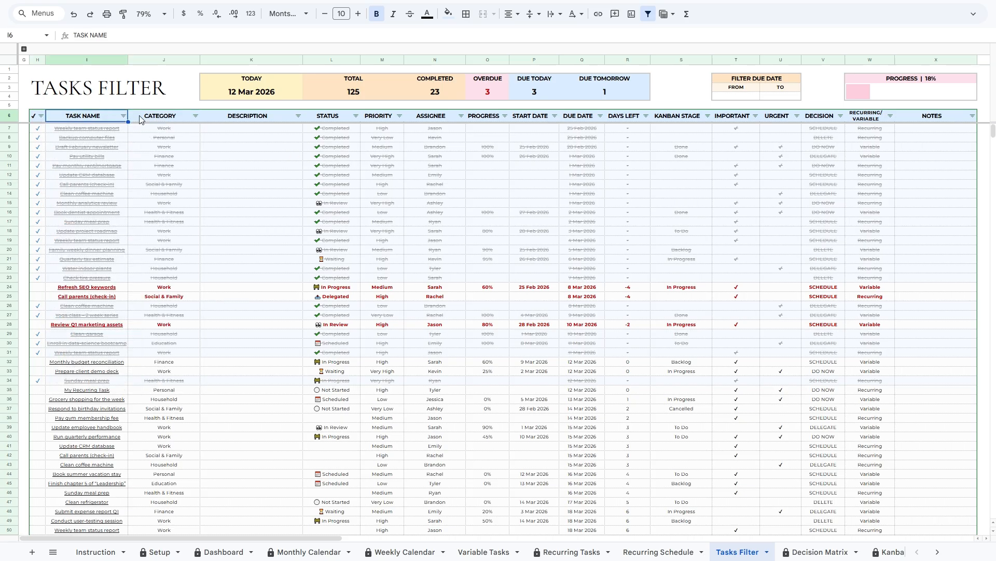
left_click(123, 115)
scroll(193, 312, "down", 5)
scroll(192, 312, "up", 2)
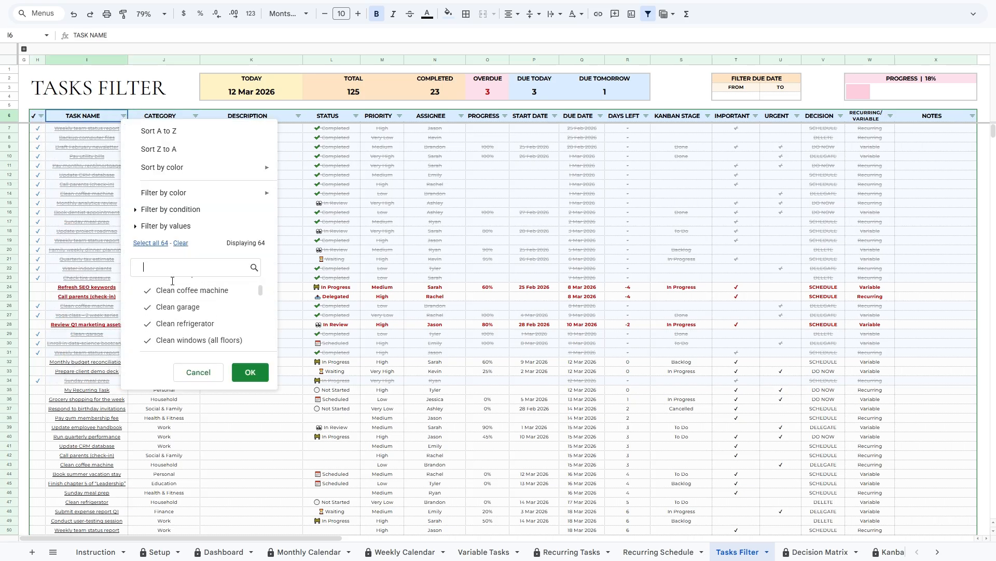
Filter the Tasks Filter table by Category to display only Work tasks.
left_click(155, 115)
left_click(196, 116)
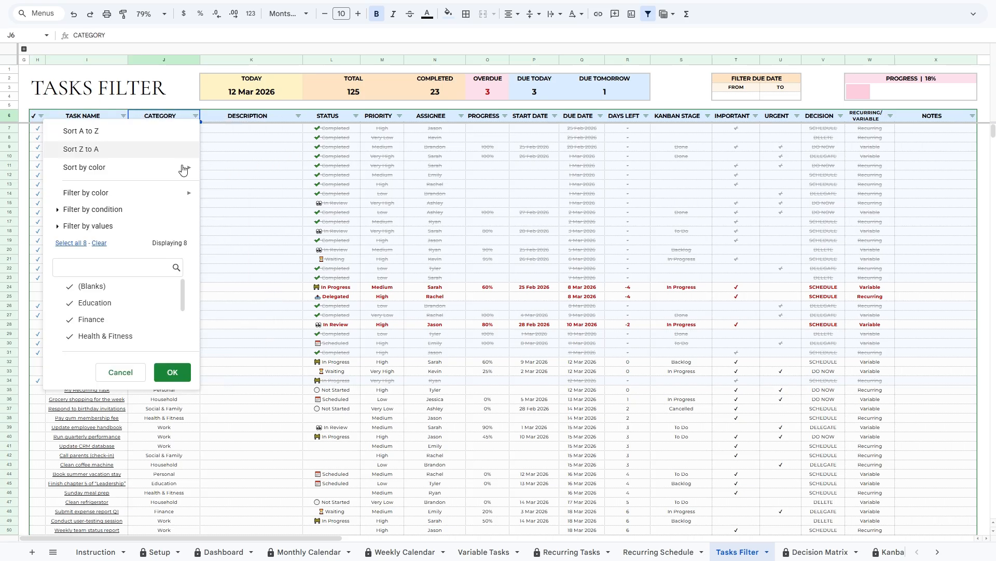
left_click(79, 267)
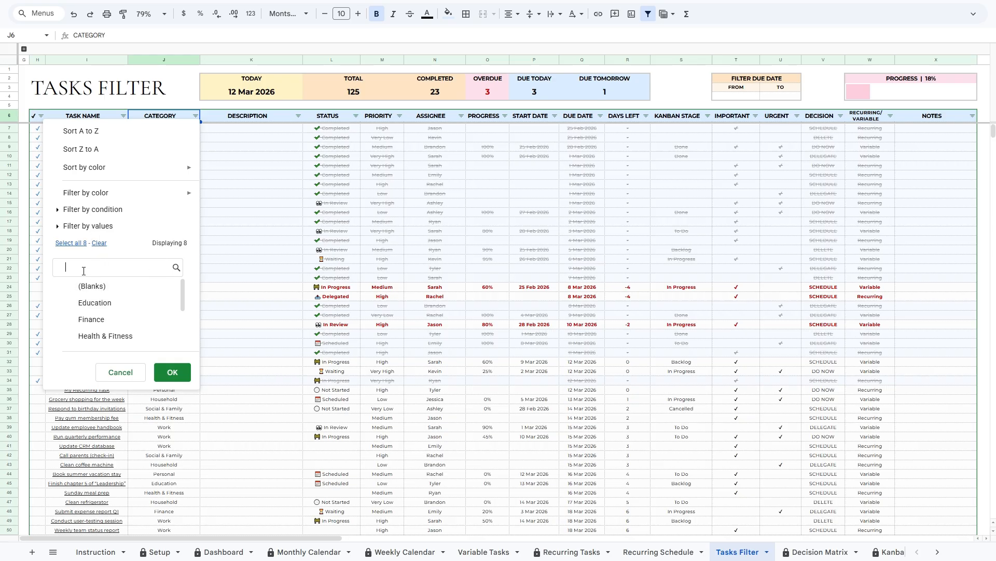
type("wor")
left_click(173, 372)
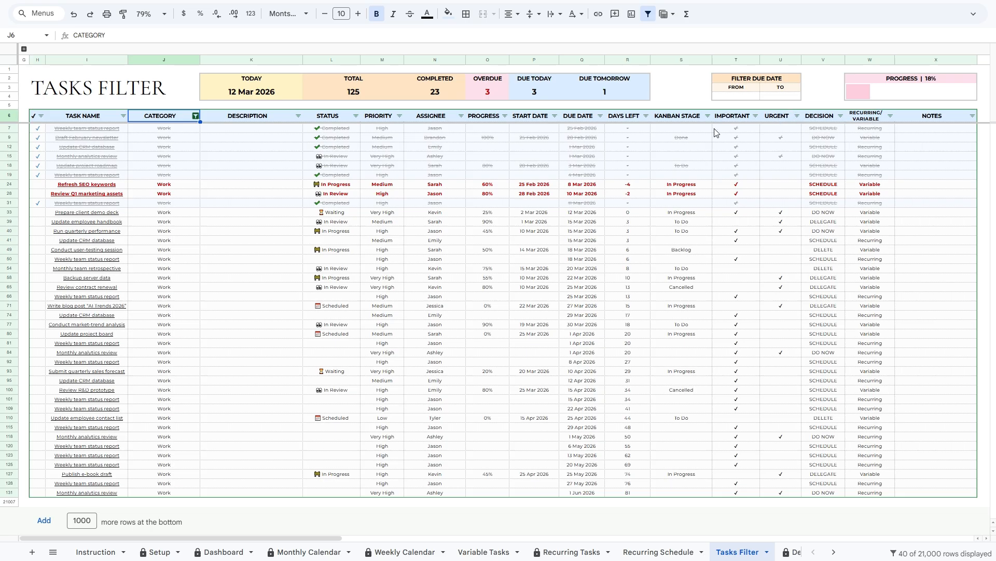
Filter the displayed Work tasks by Priority to show only High.
left_click(603, 119)
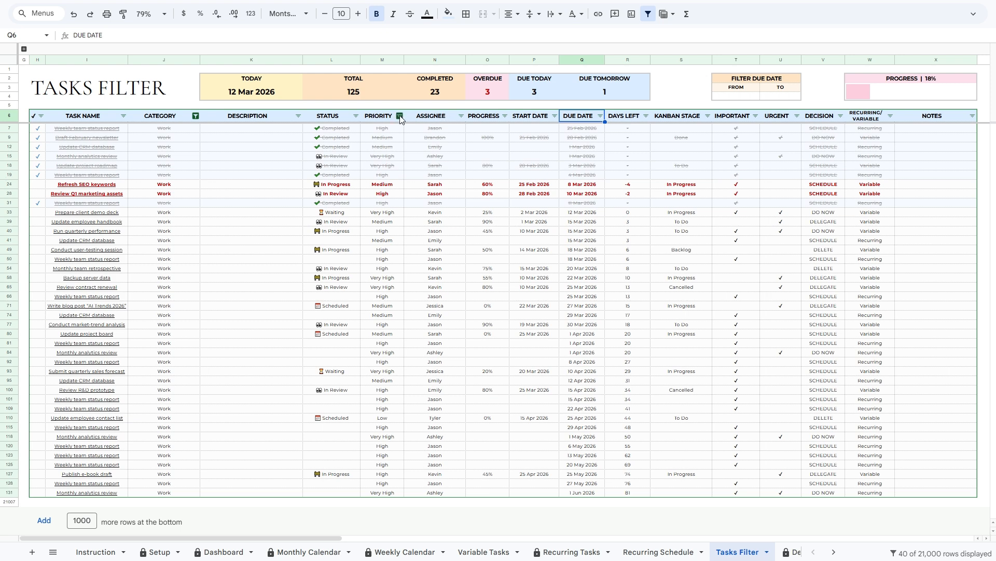
left_click(379, 116)
left_click(400, 116)
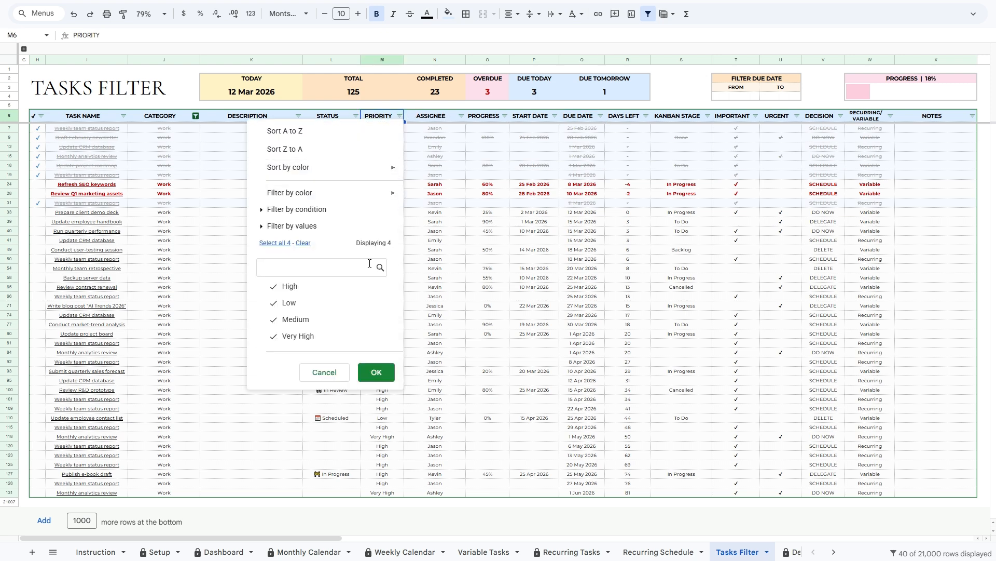
left_click(303, 242)
left_click(316, 288)
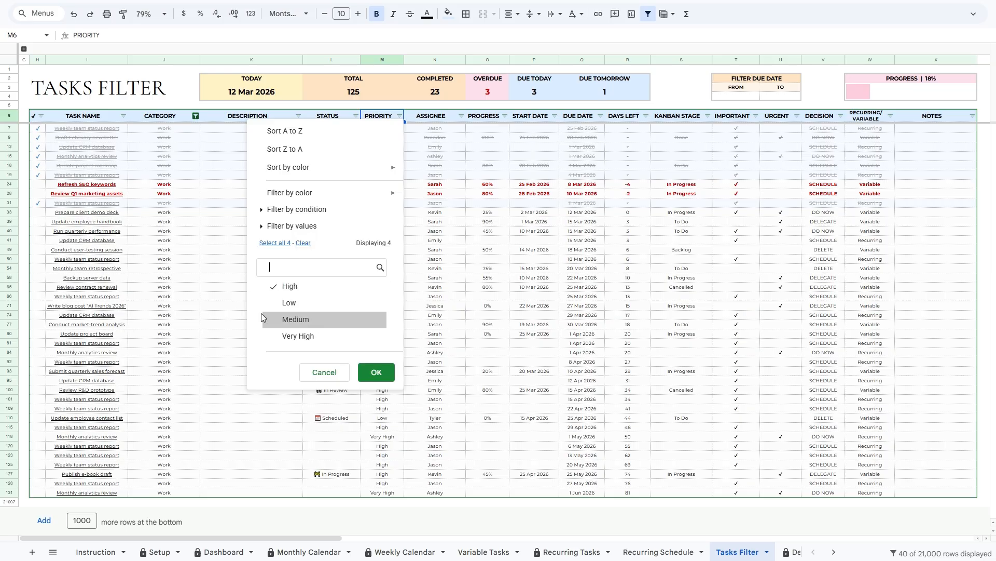
left_click(375, 366)
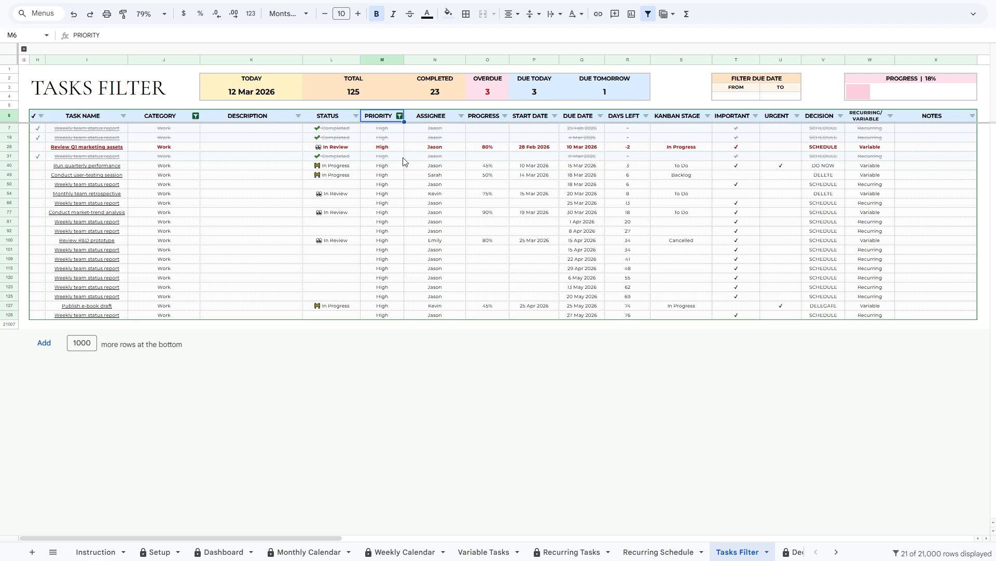
Reset the Priority and Category filters in Tasks Filter to include all values.
left_click(400, 115)
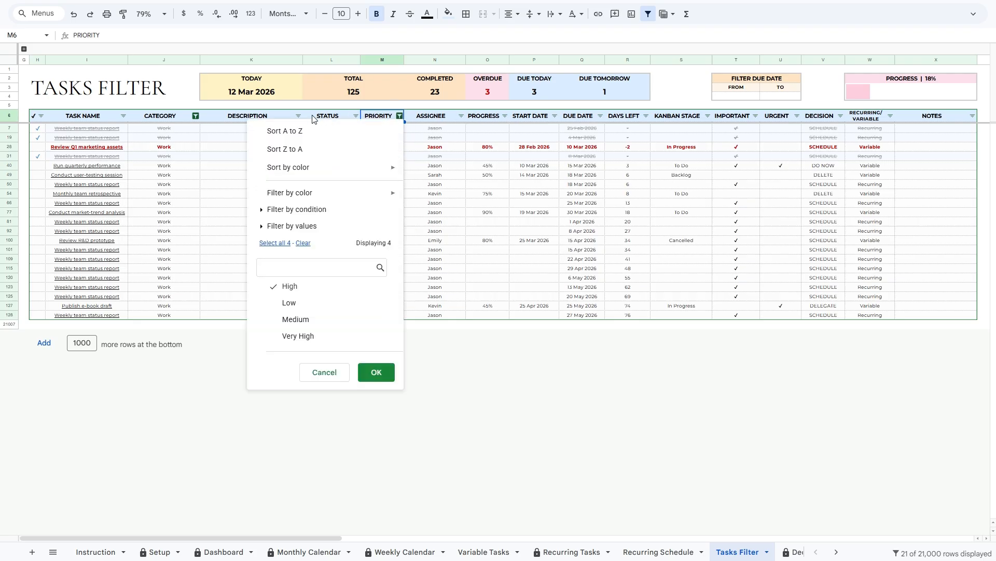
left_click(285, 243)
left_click(366, 374)
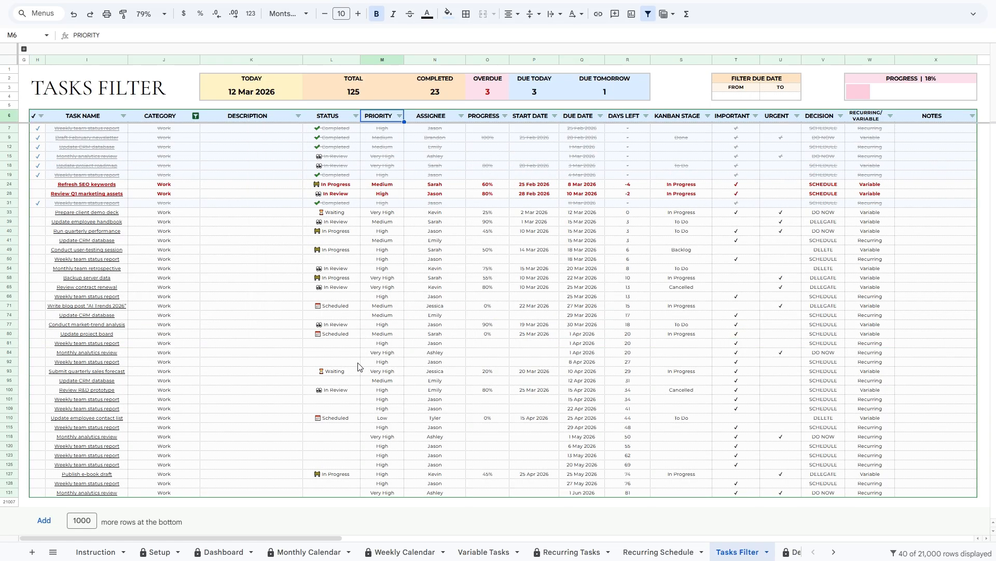
left_click(196, 116)
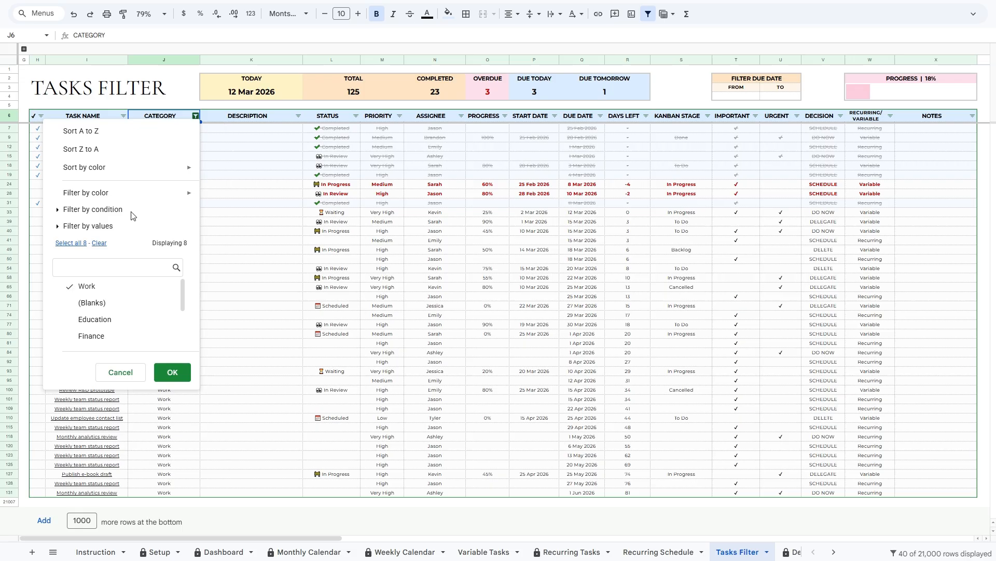
left_click(71, 243)
left_click(179, 374)
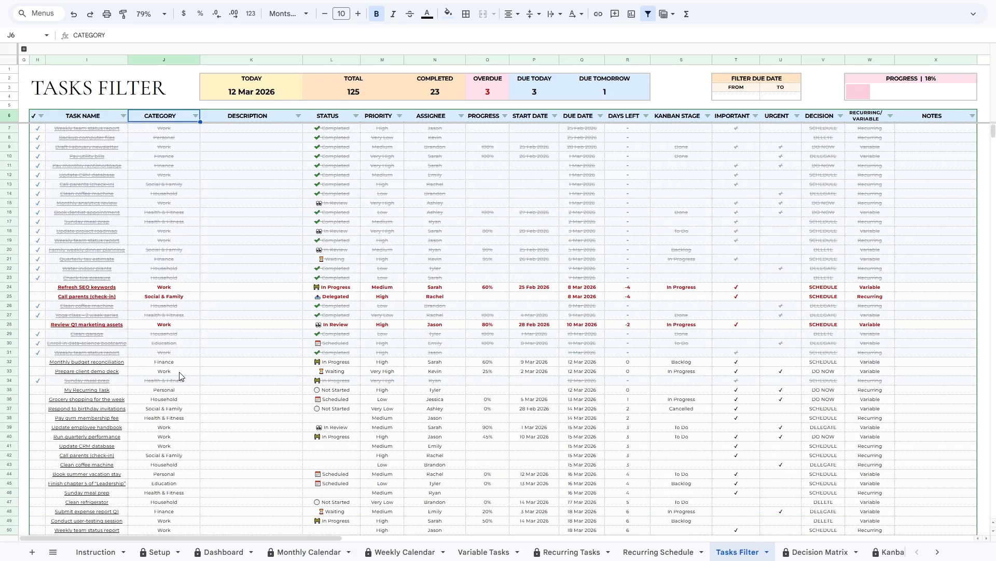
Filter the Tasks Filter table by due date, setting both From and To to 12 Mar 2026.
left_click(738, 97)
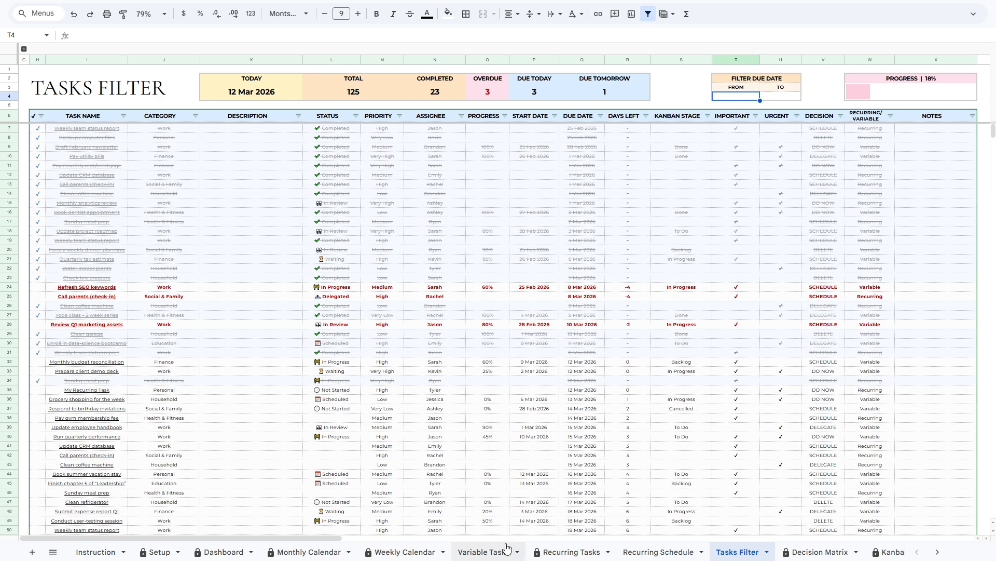
double_click(737, 98)
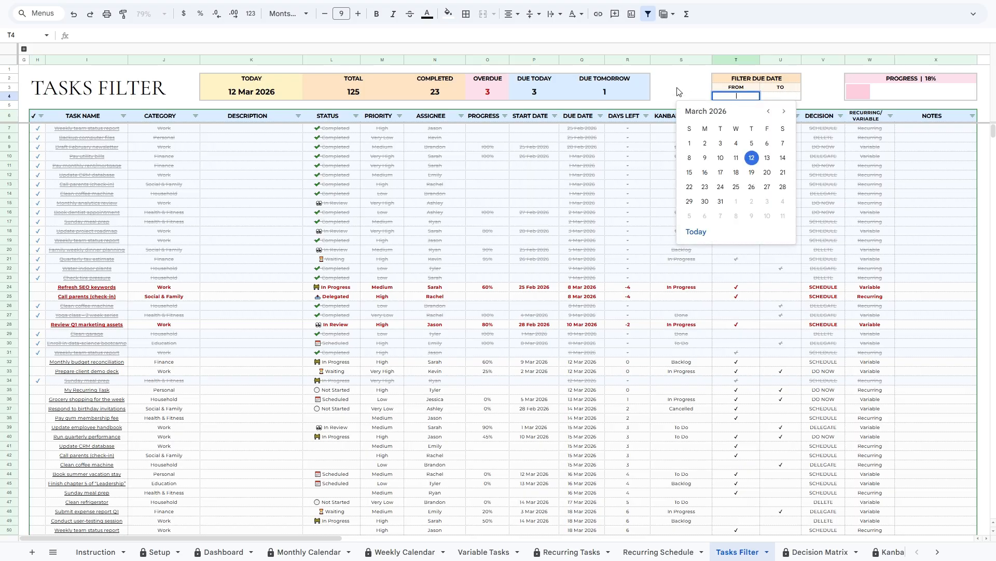
left_click(752, 158)
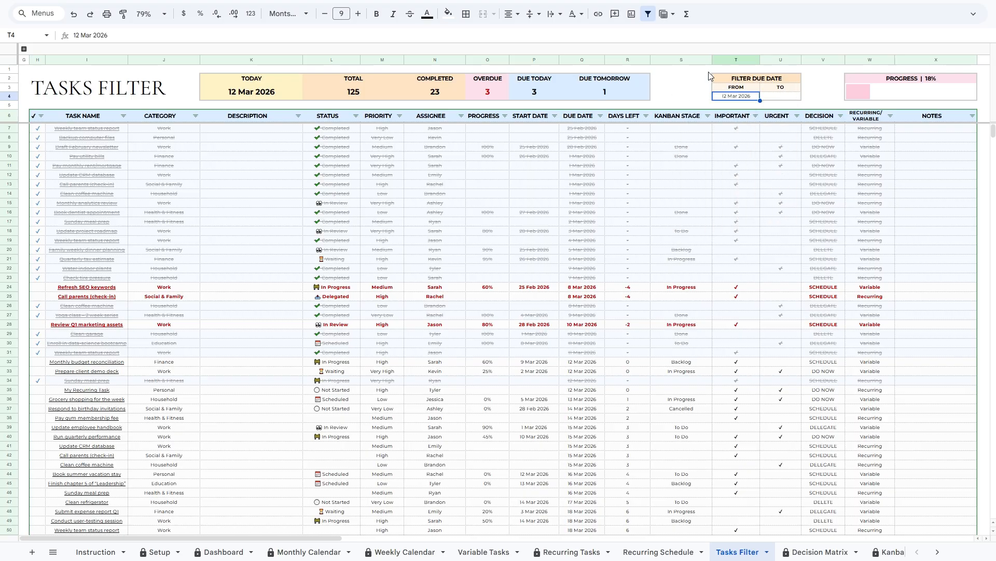
double_click(778, 96)
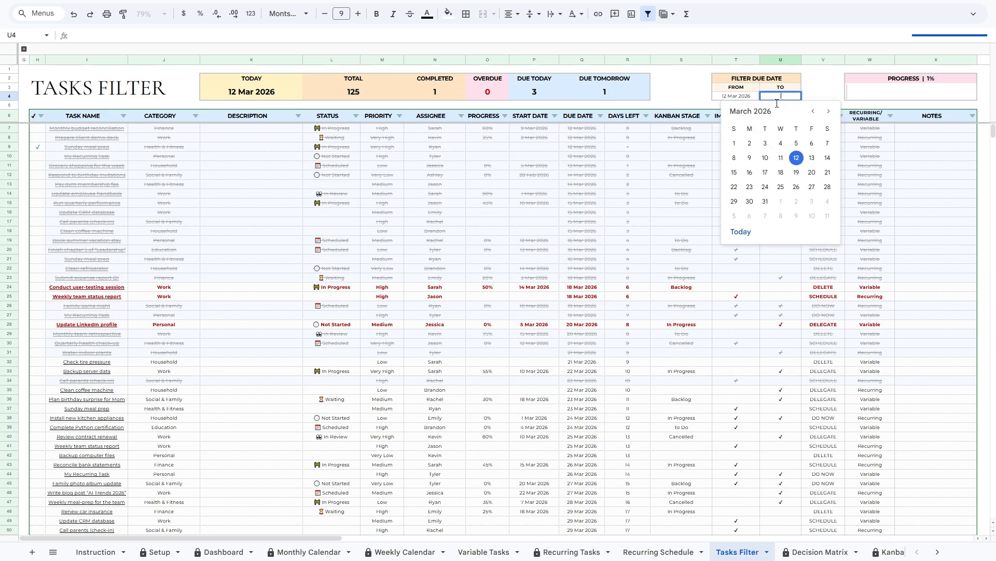
left_click(797, 158)
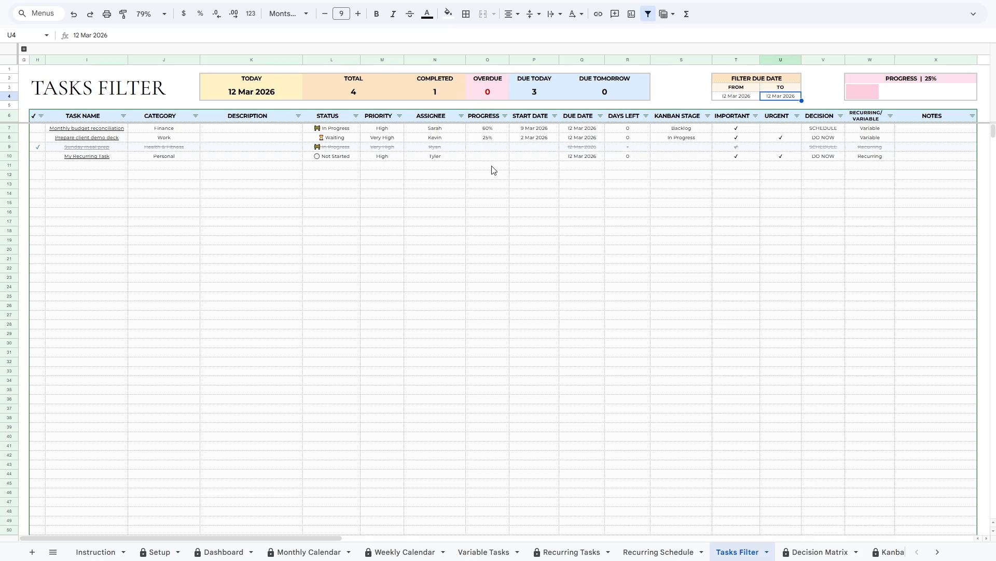
Follow the link of the completed Sunday meal prep task to its row in Recurring Schedule.
left_click(102, 148)
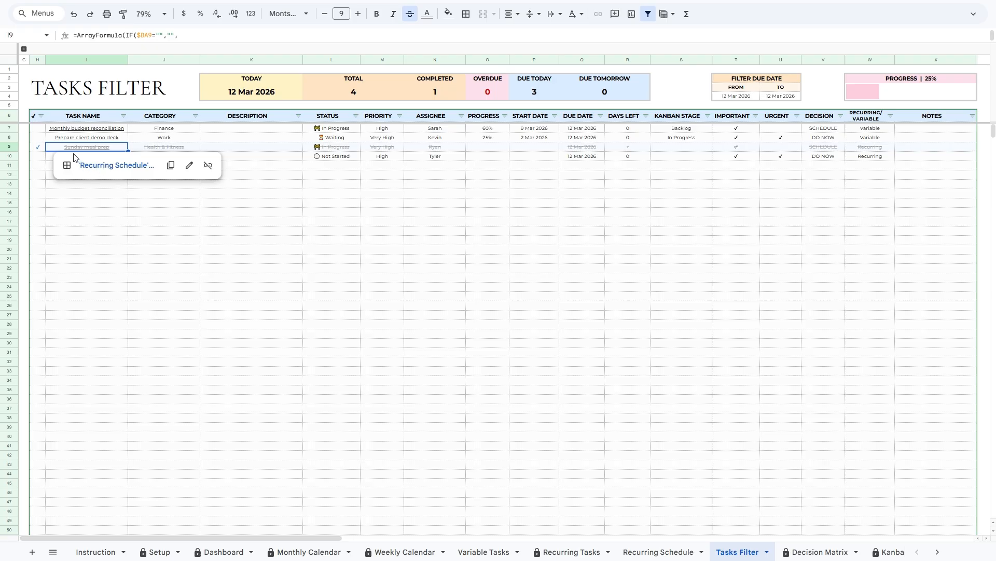
left_click(81, 139)
left_click(81, 185)
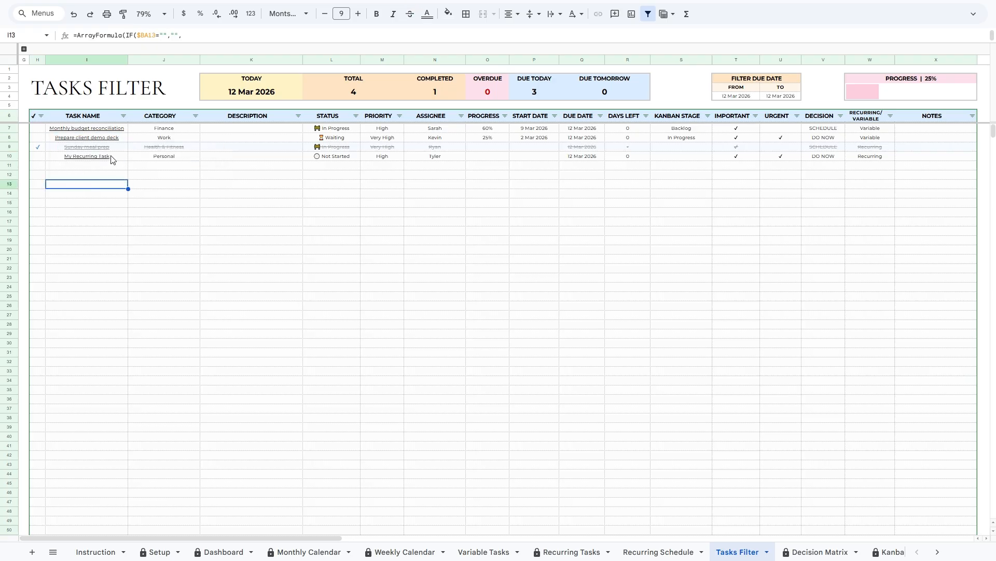
left_click(98, 150)
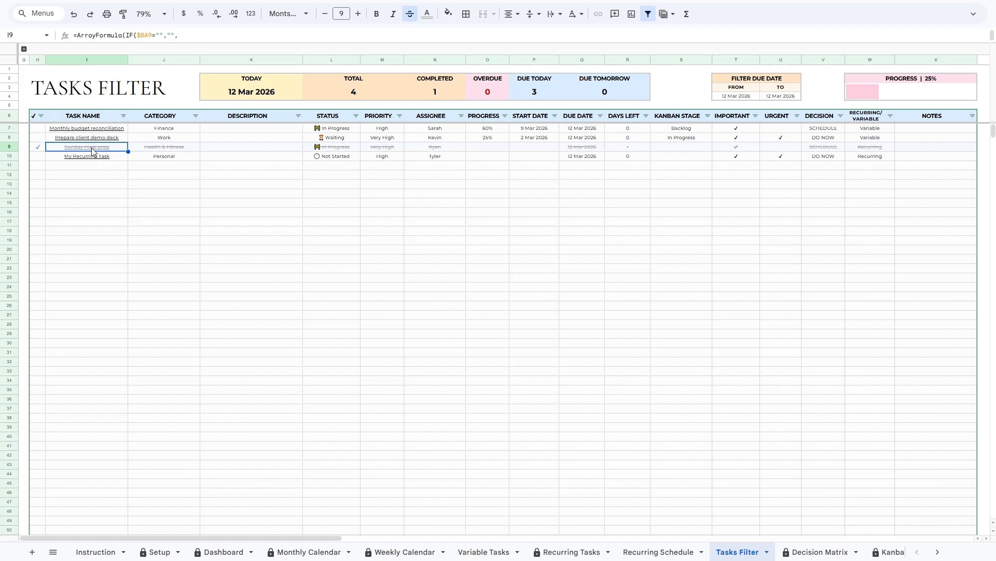
mouse_move(98, 150)
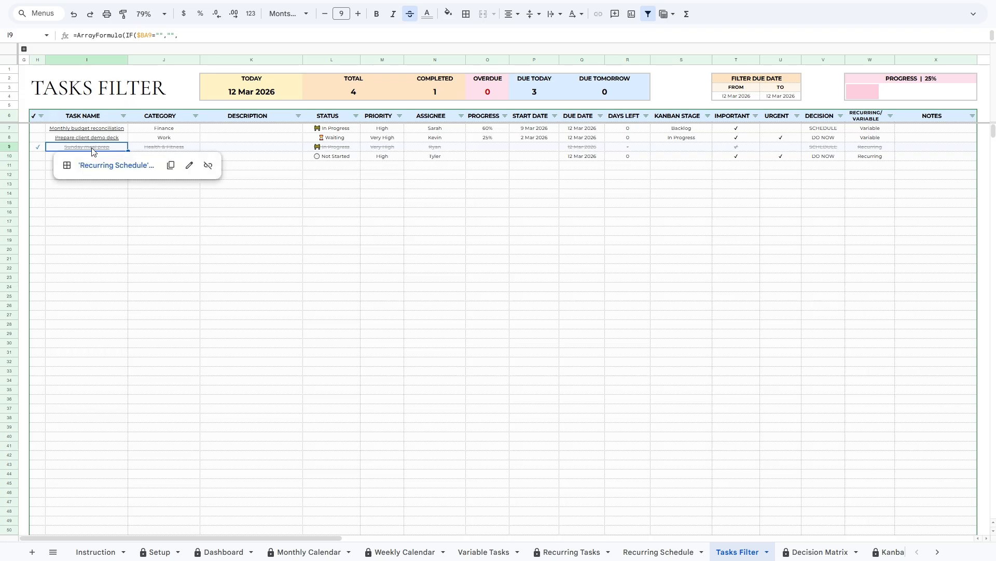
left_click(113, 166)
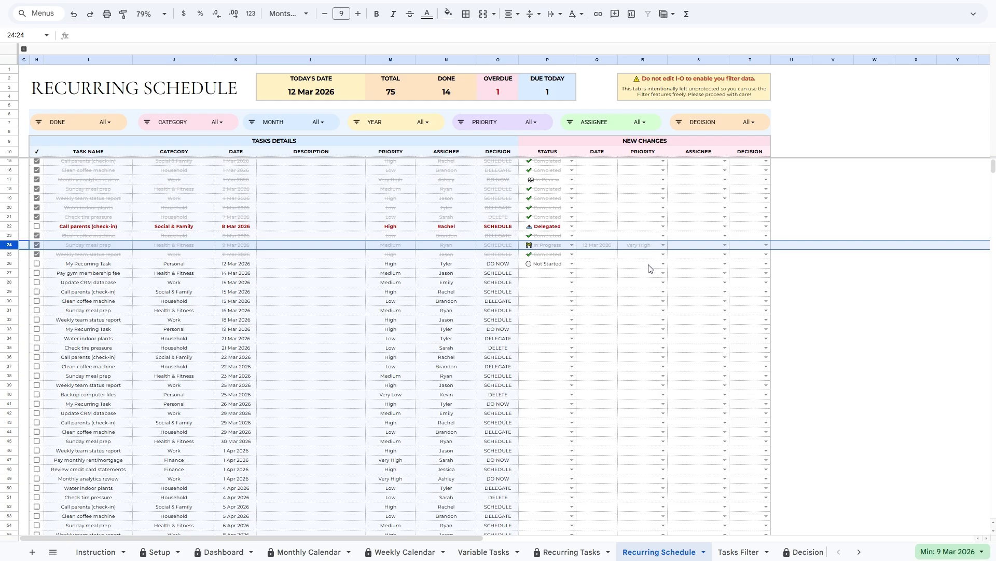
Set the linked Sunday meal prep task's status to Completed and return to the Tasks Filter sheet.
left_click(572, 245)
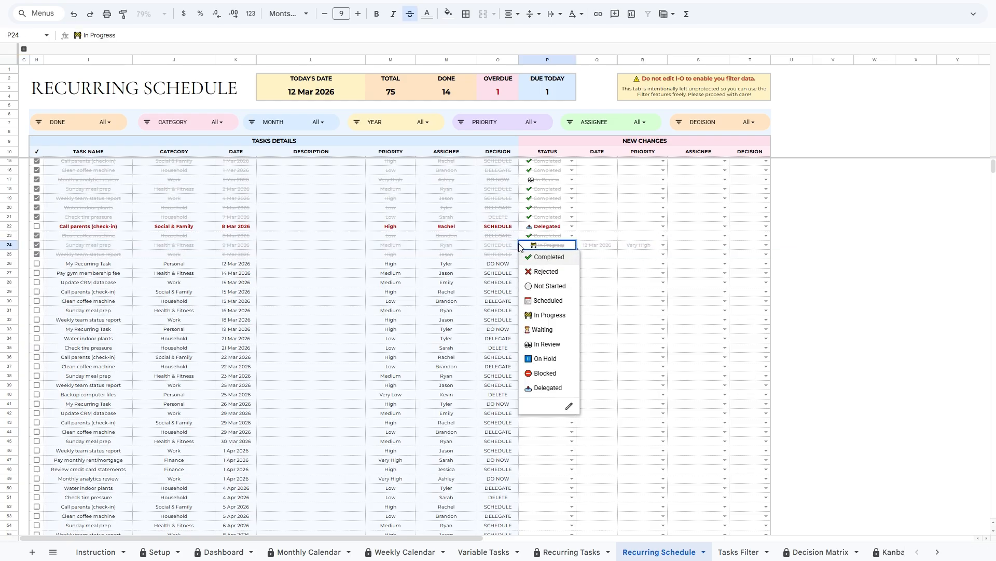
left_click(556, 262)
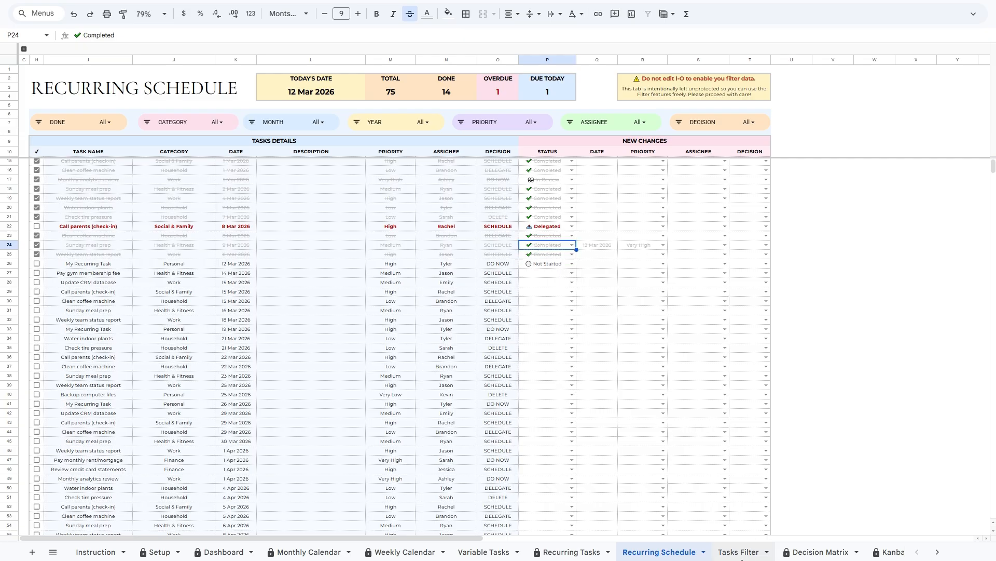
left_click(739, 551)
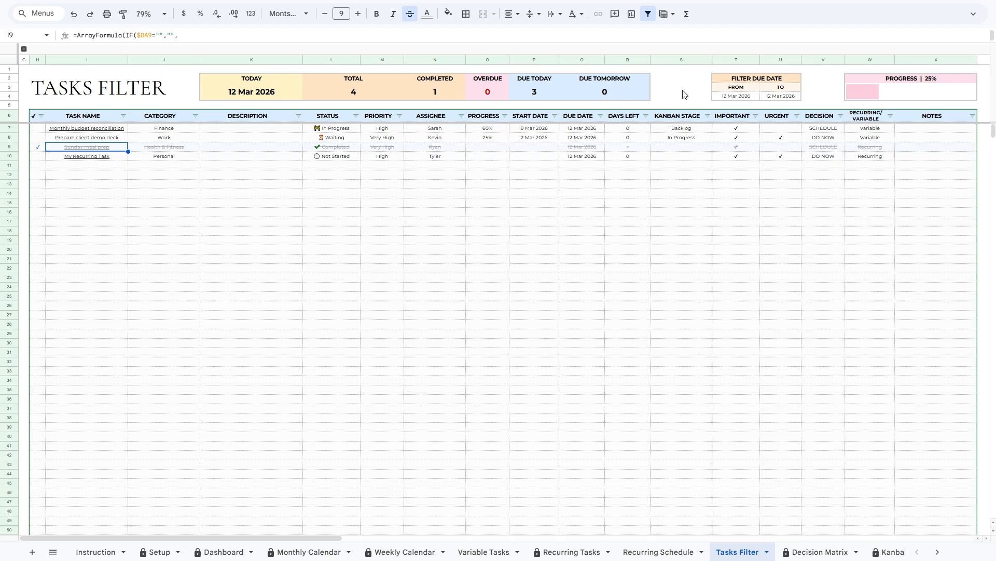
Clear the From and To due date filter in Tasks Filter and review the total and progress summaries.
left_click_drag(741, 100, 767, 98)
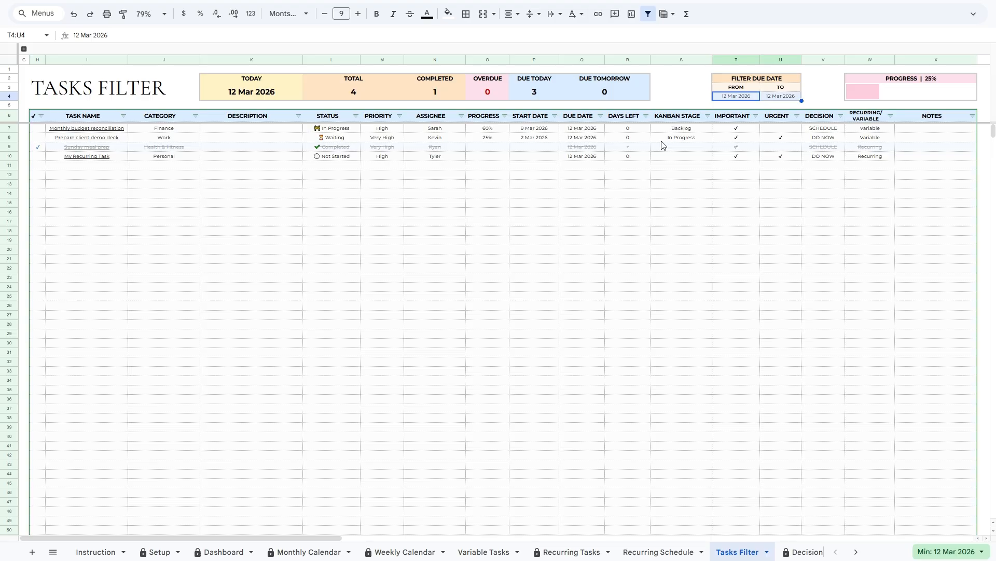
key("Delete")
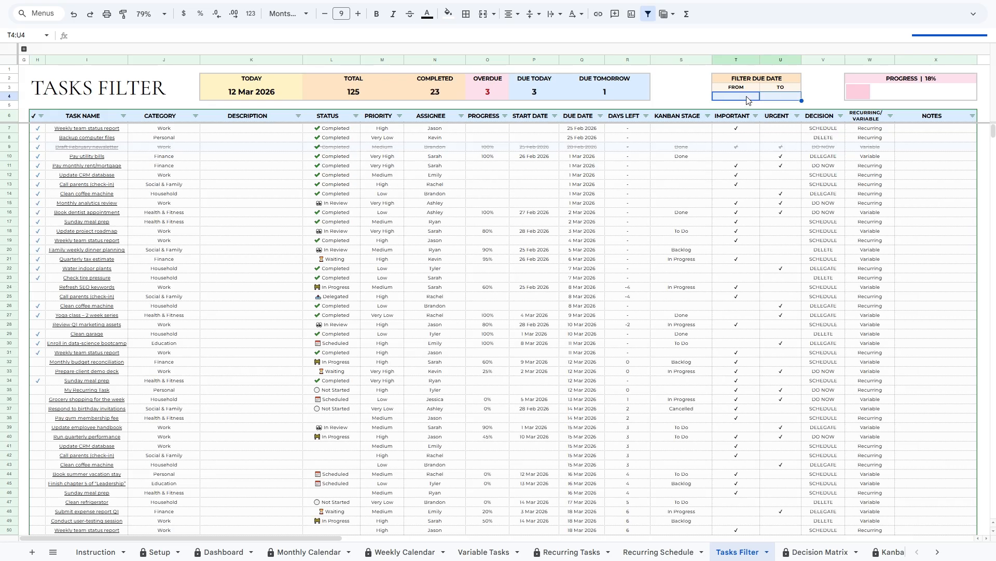
left_click(748, 99)
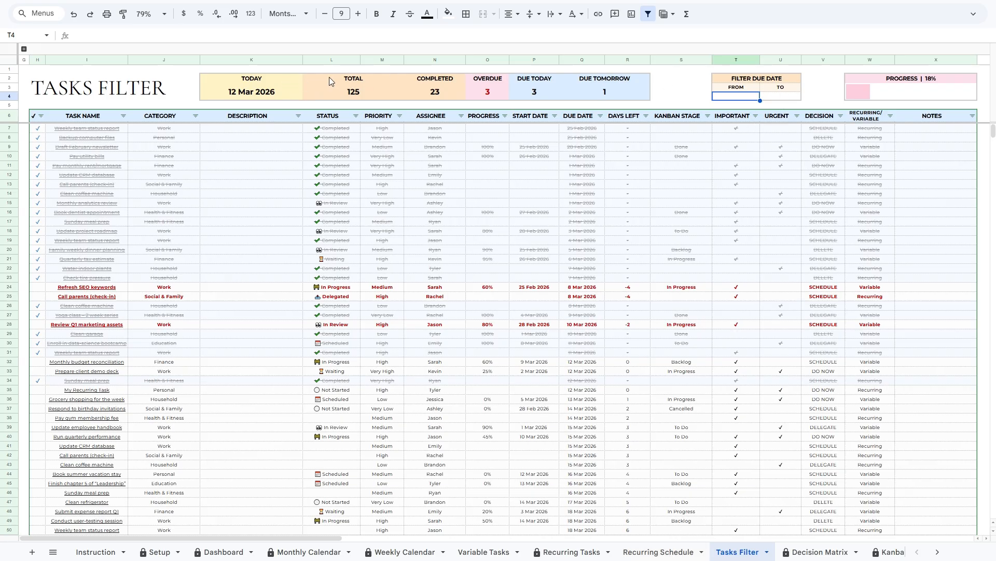
left_click(360, 81)
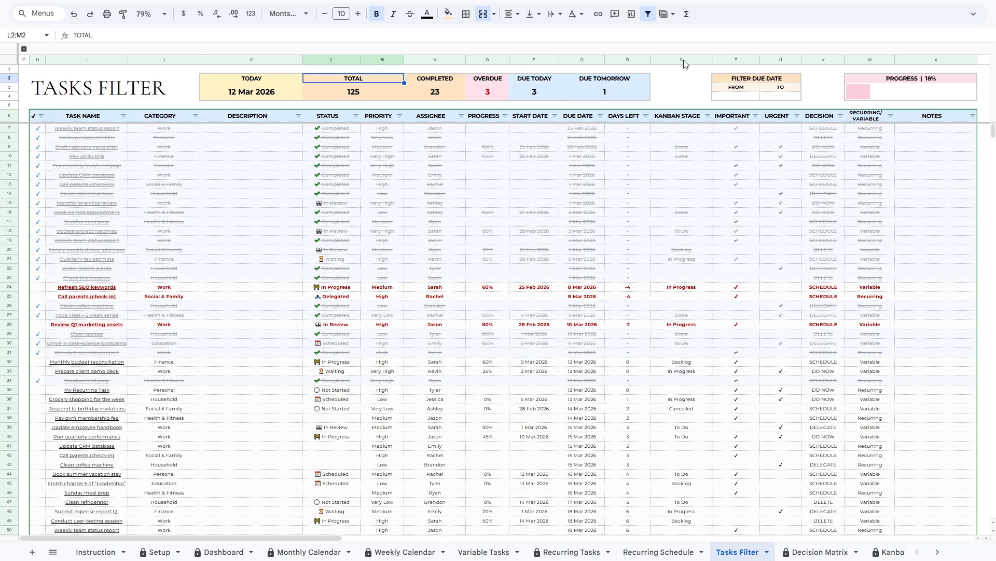
left_click(850, 80)
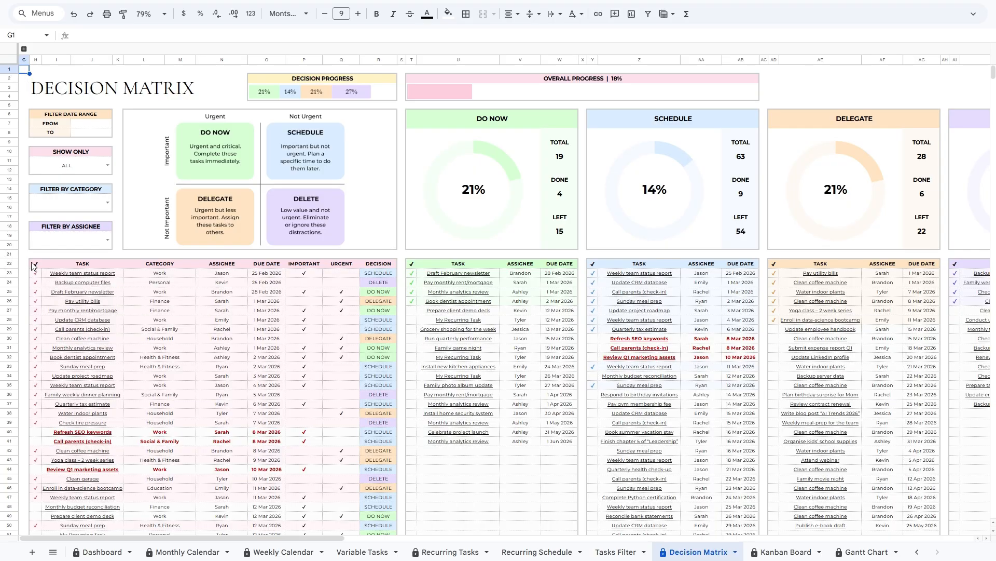
Examine the Decision Matrix task tables and its date range, Show Only, Category and Assignee filters.
left_click_drag(38, 266, 336, 519)
left_click_drag(412, 265, 593, 507)
left_click_drag(62, 115, 62, 165)
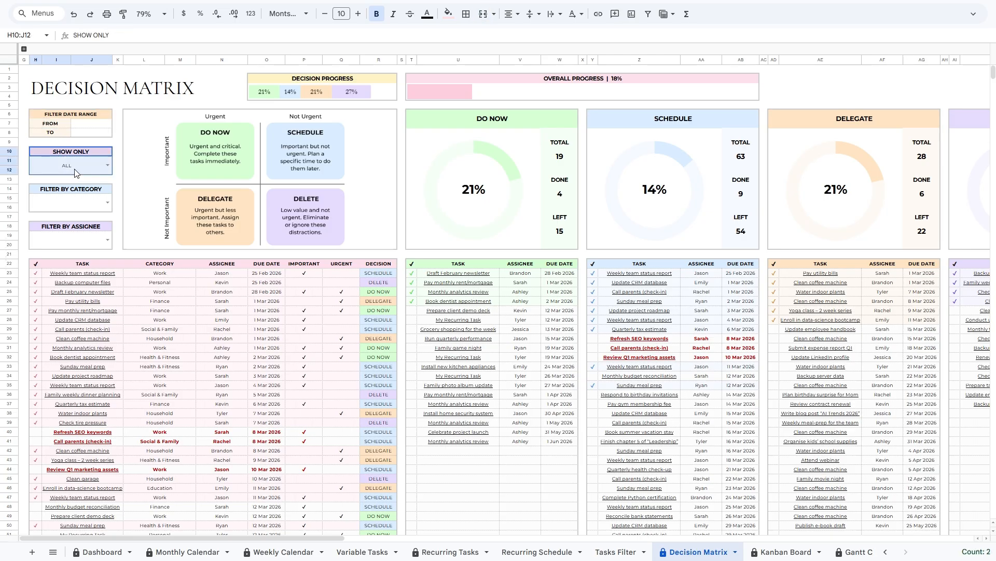
left_click(102, 164)
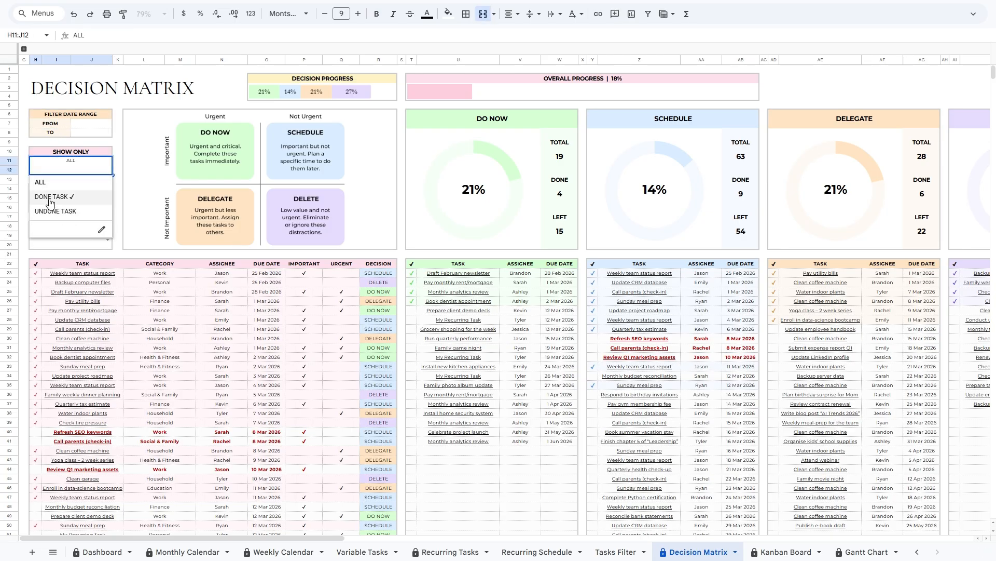
left_click(87, 181)
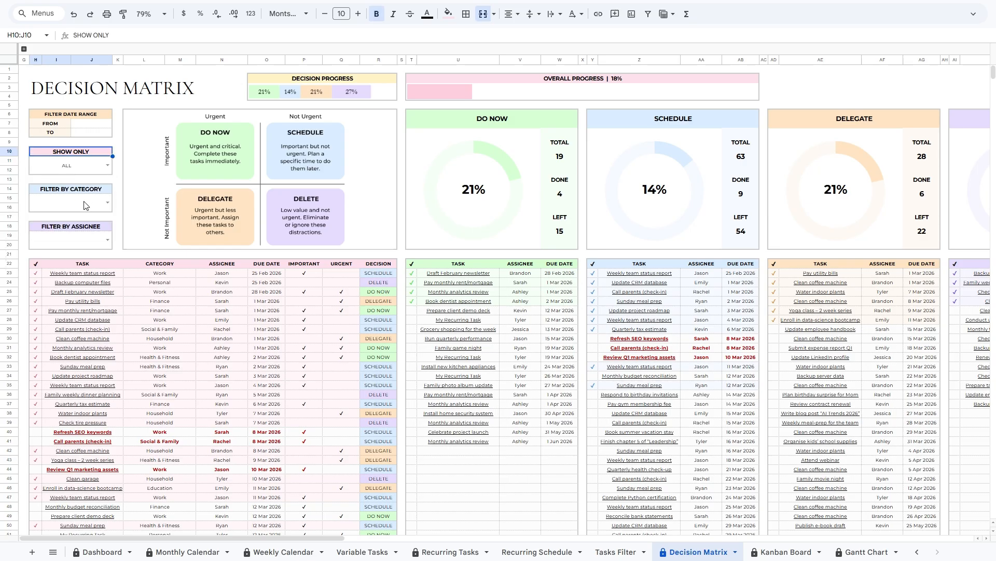
left_click(107, 203)
left_click(107, 203)
left_click(70, 190)
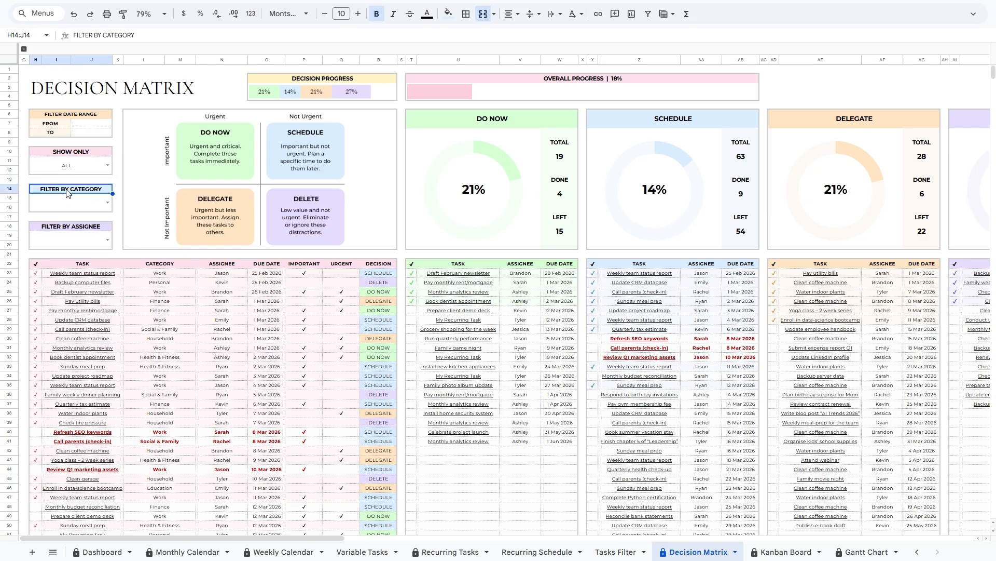
double_click(52, 236)
left_click(80, 226)
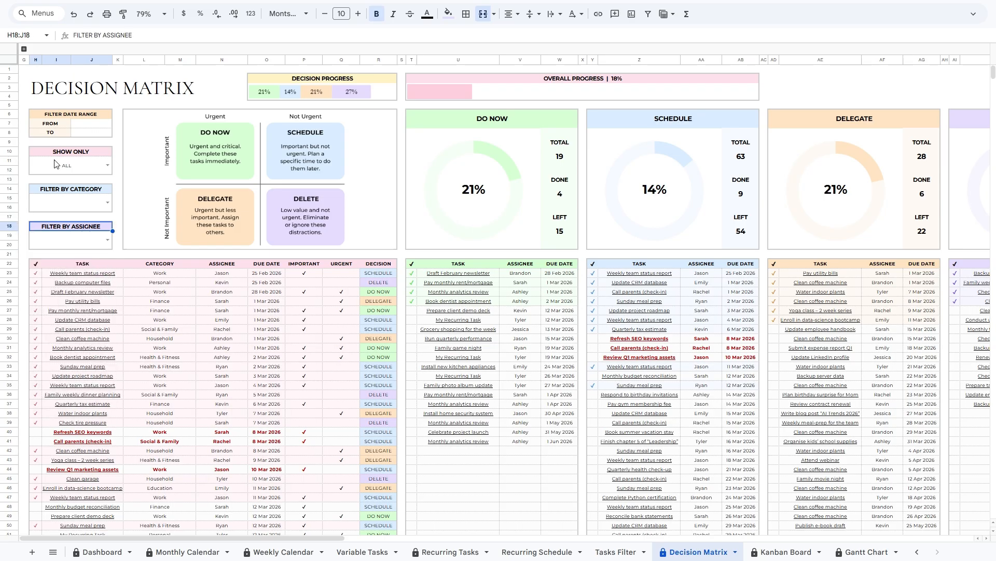
Set the Decision Matrix date range from 12 Mar 2026 to 19 Mar 2026 and review all four decision tables.
double_click(96, 125)
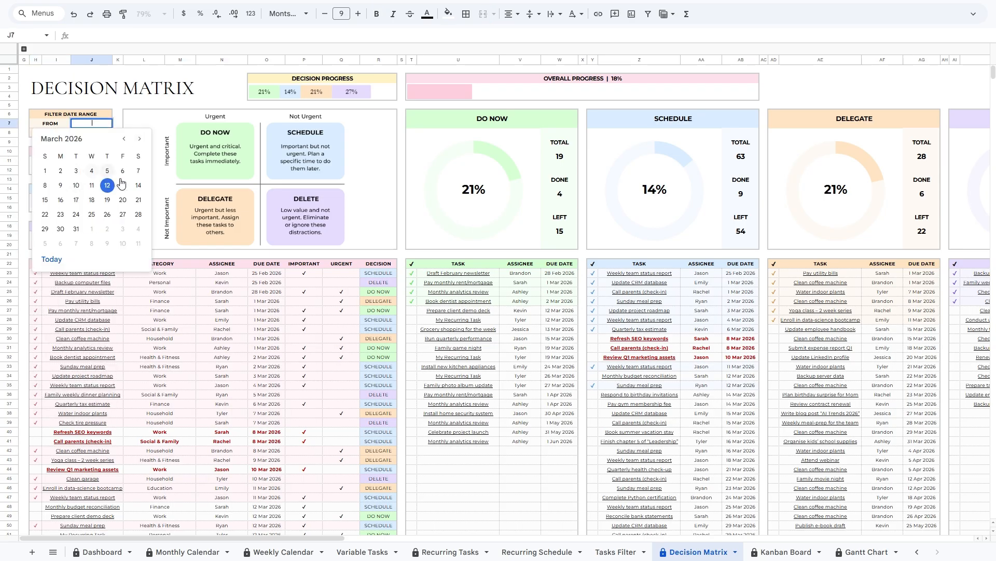
left_click(108, 186)
double_click(91, 134)
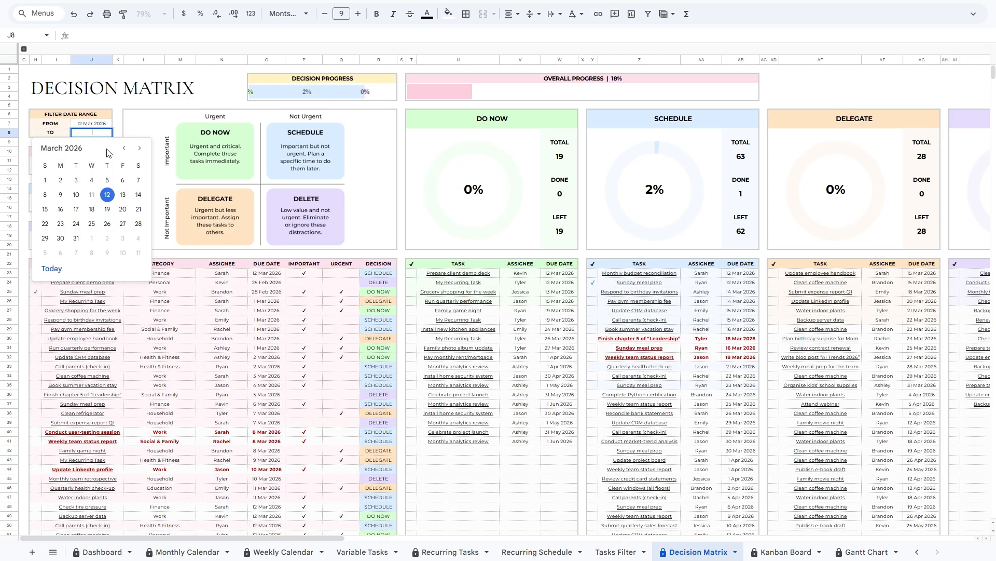
left_click(105, 216)
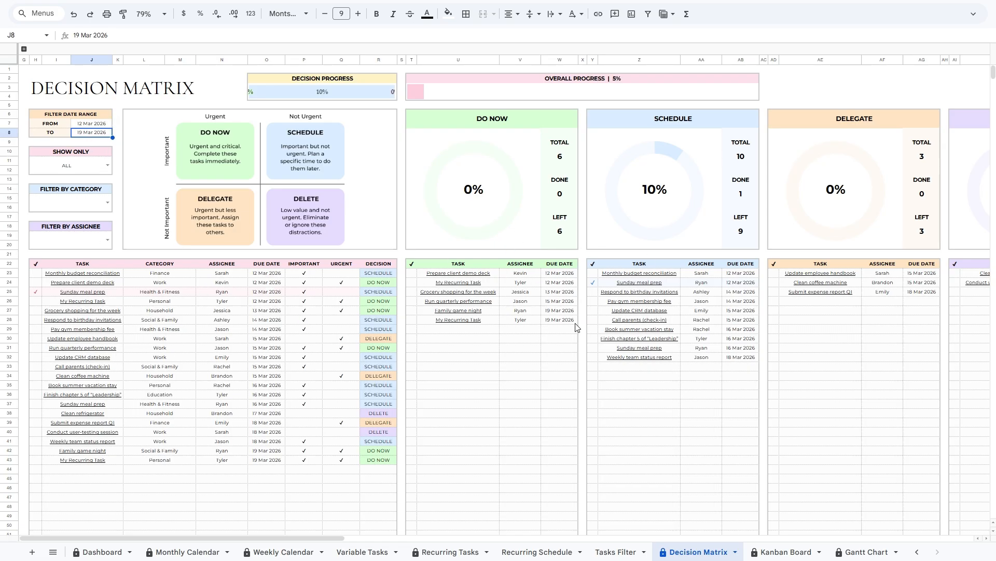
scroll(517, 319, "right", 3)
scroll(516, 319, "right", 2)
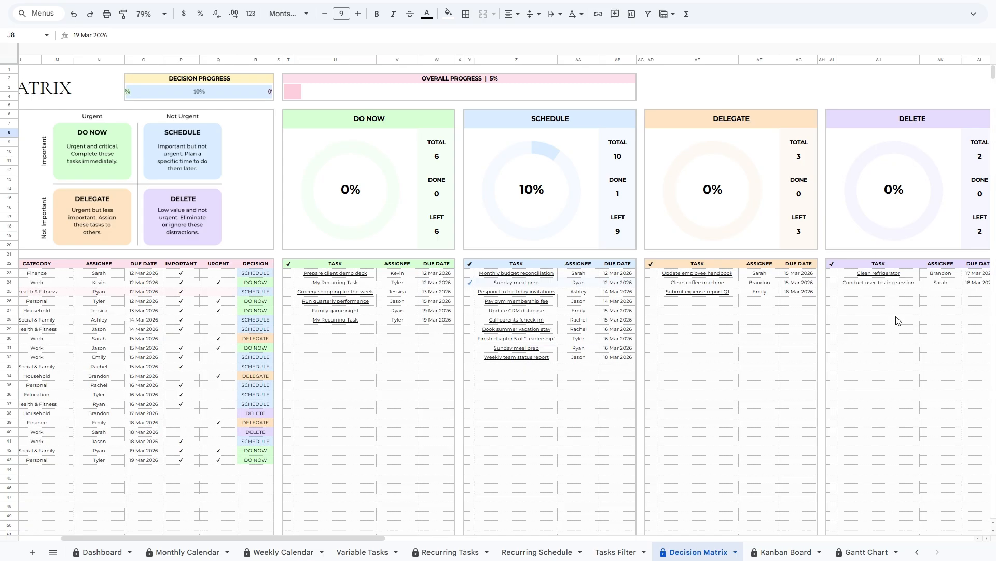
scroll(663, 248, "left", 4)
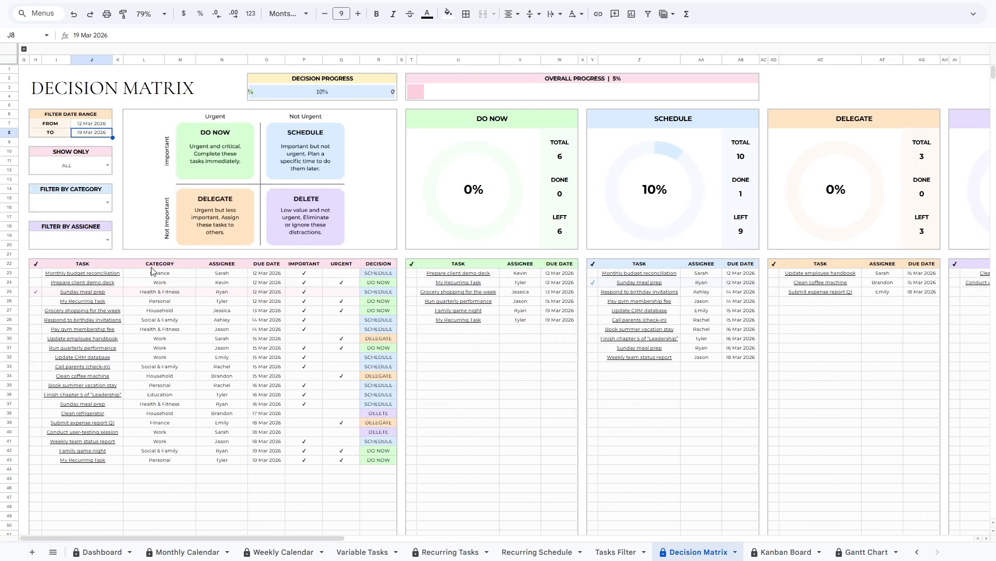
Set the start of the Decision Matrix date range to 1 Mar 2026 and review the decision tables.
double_click(92, 124)
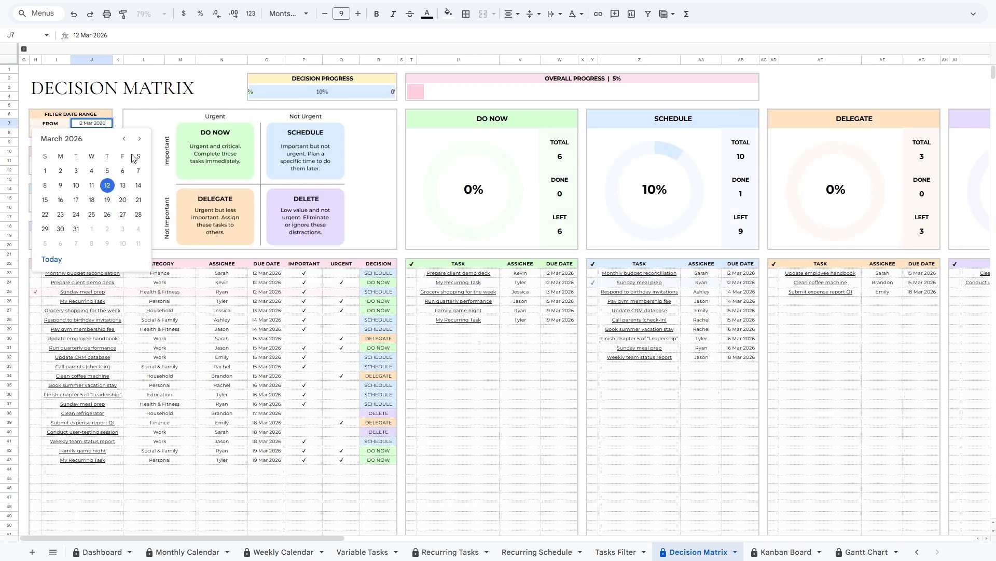
left_click(45, 171)
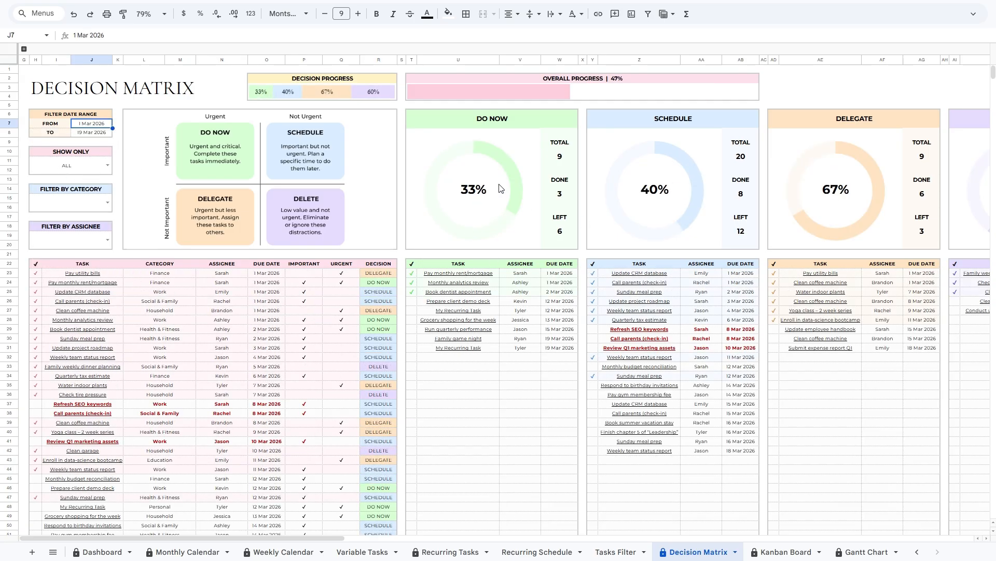
scroll(742, 214, "right", 3)
scroll(742, 214, "left", 3)
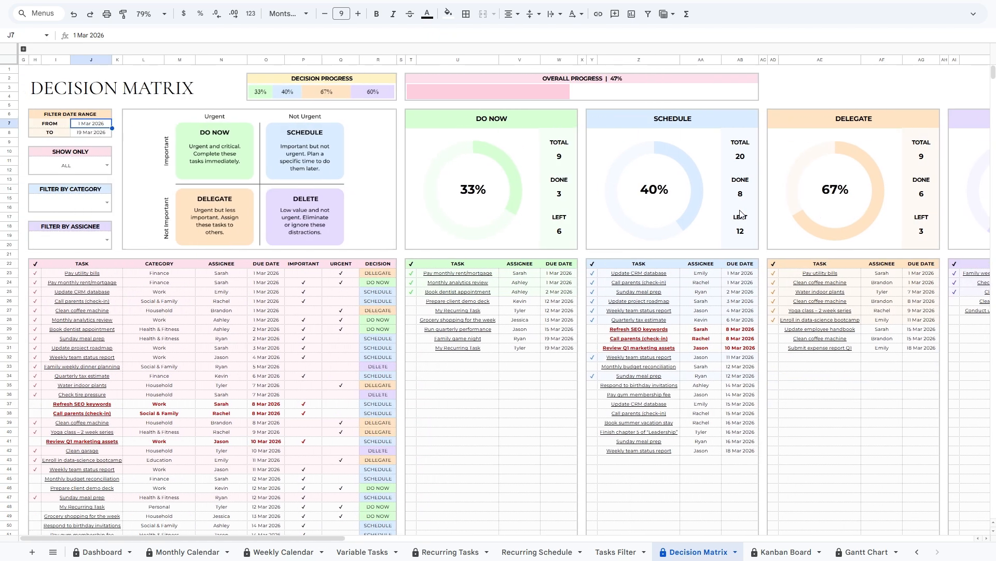
Set the Show Only filter in the Decision Matrix to DONE TASK.
left_click(61, 167)
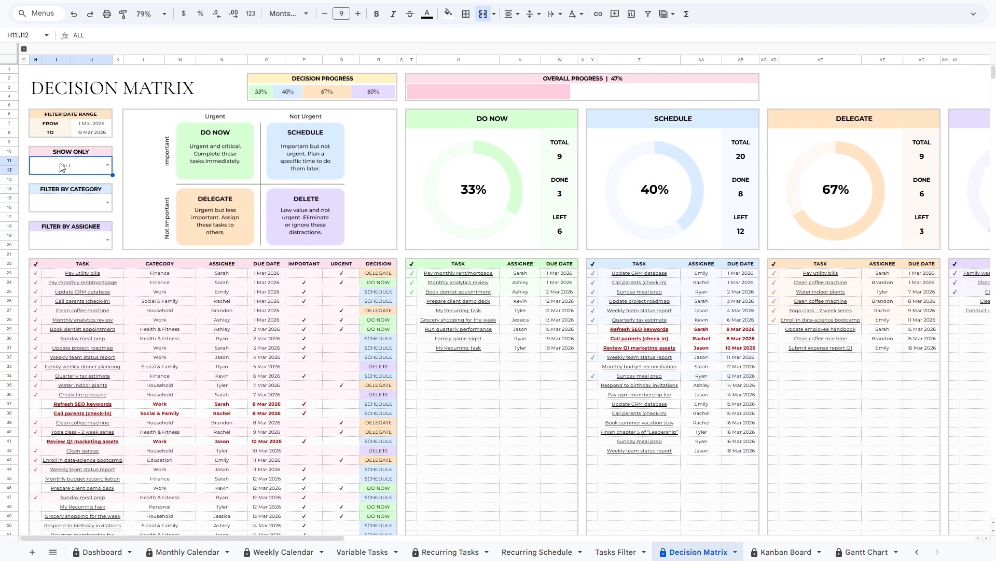
left_click(106, 164)
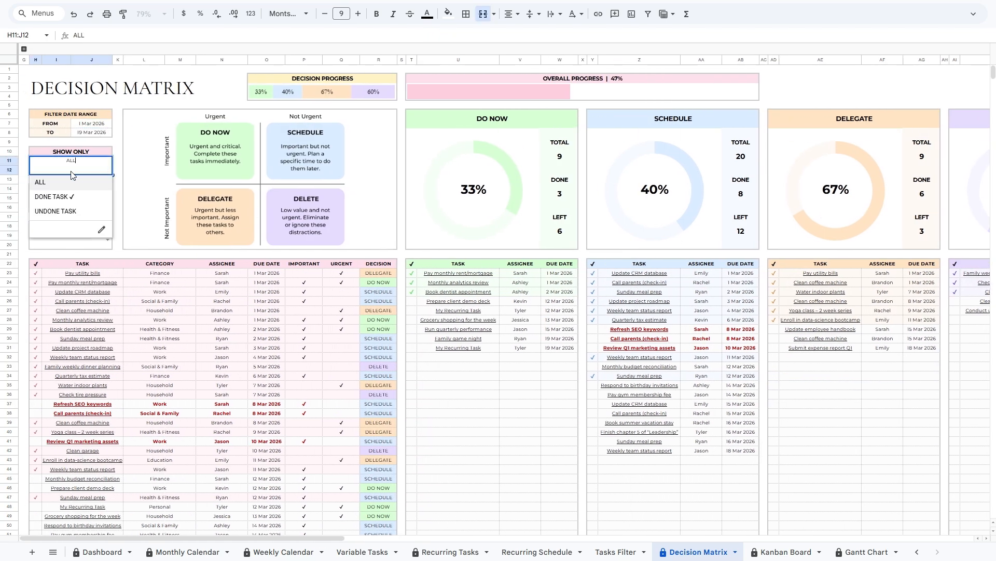
left_click(65, 198)
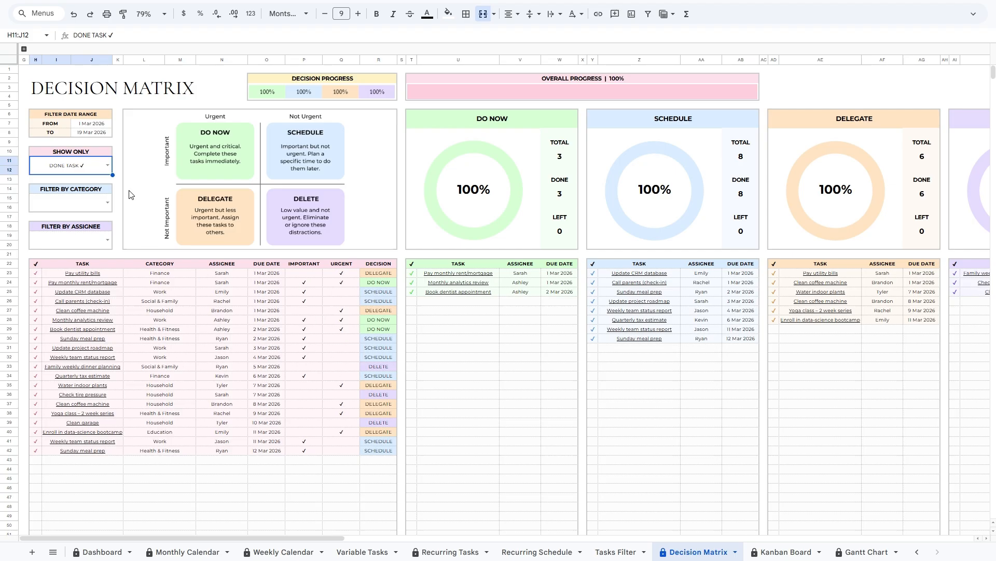
Show only undone tasks in the Decision Matrix, and reset the Show Only filter to ALL.
left_click(107, 165)
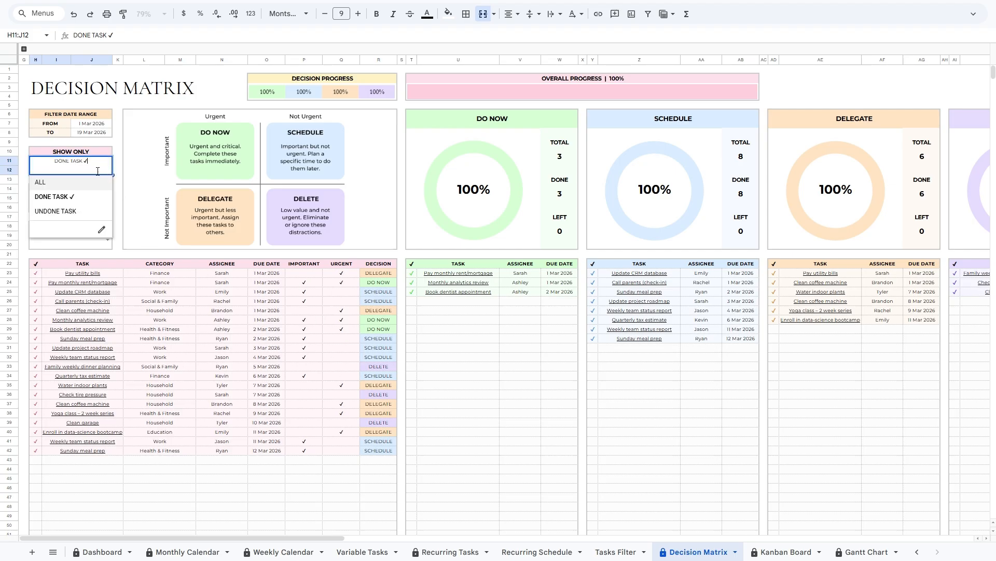
left_click(73, 211)
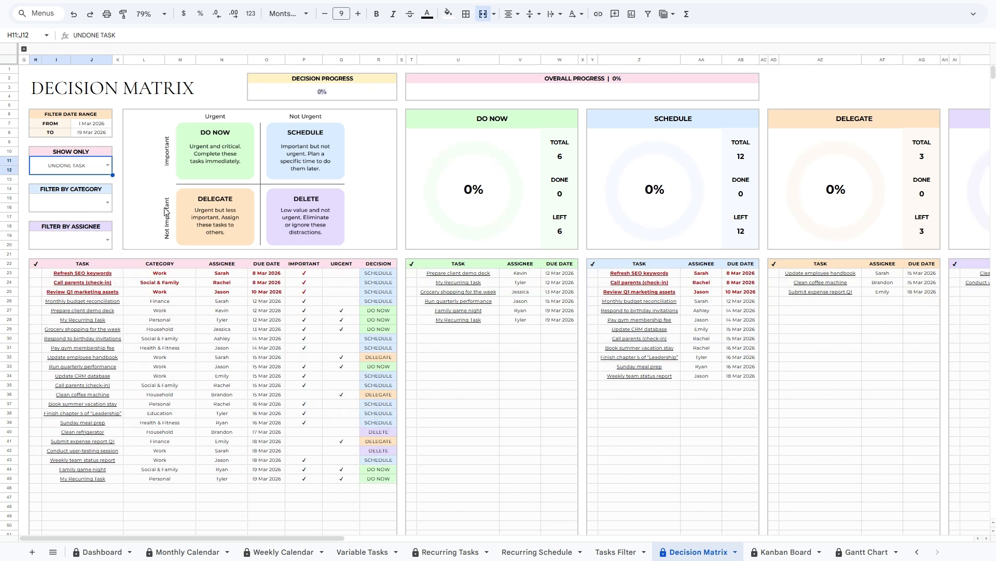
left_click(108, 166)
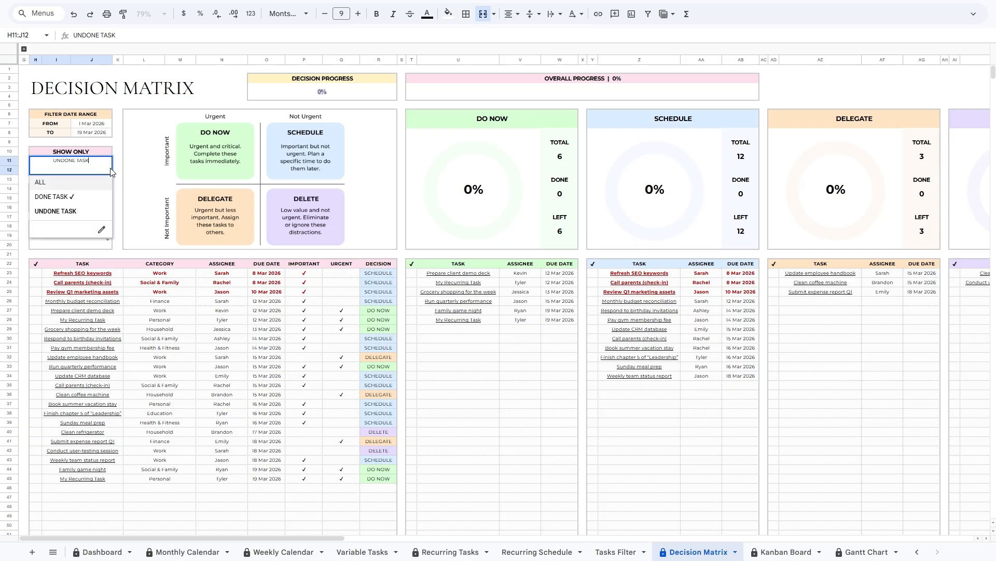
left_click(45, 182)
Filter the Decision Matrix by the Work category and check the Category column of the main task table.
left_click(108, 202)
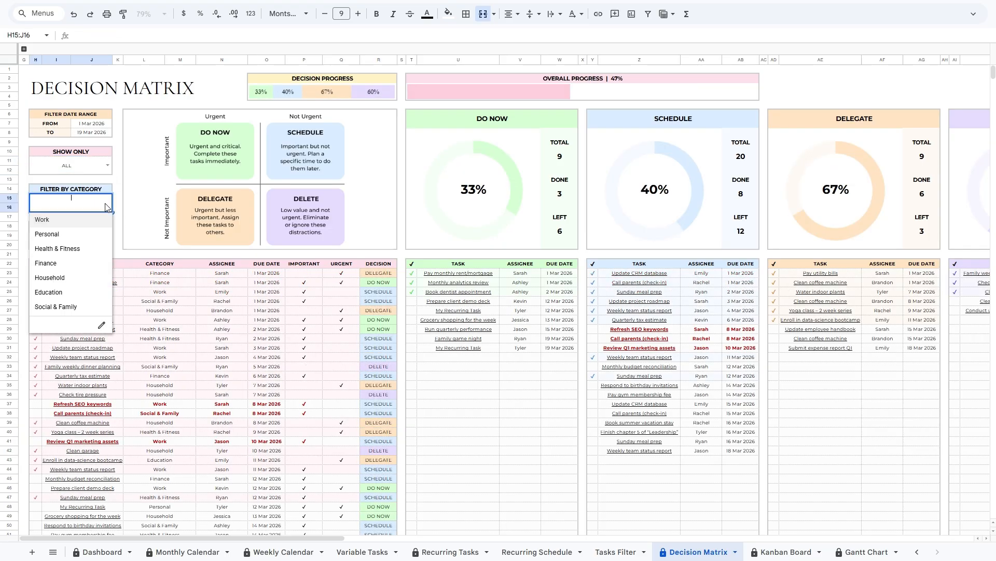
left_click(70, 221)
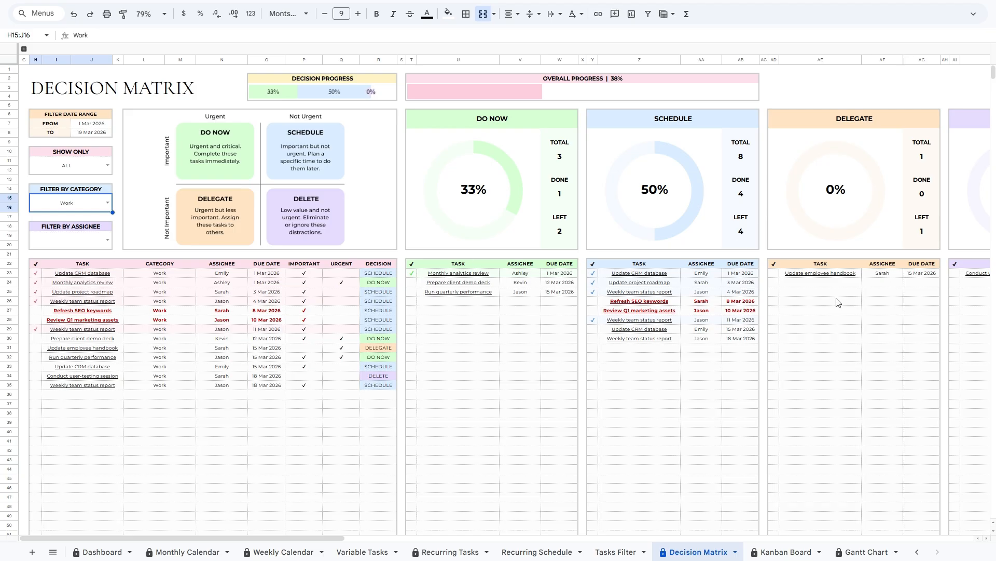
left_click_drag(158, 265, 145, 365)
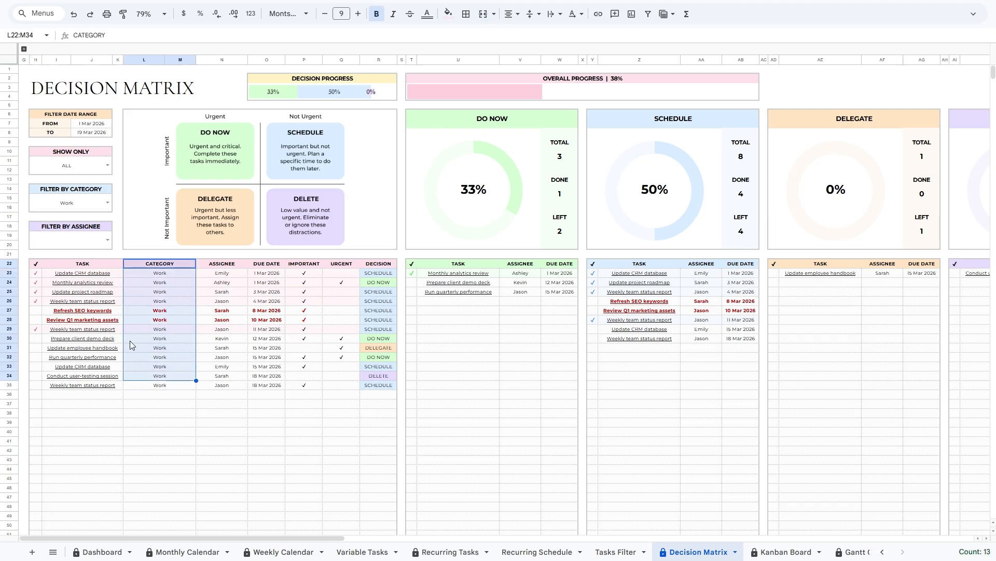
Filter the Decision Matrix by the first assignee in the list, and switch the filter to the second assignee.
left_click(76, 237)
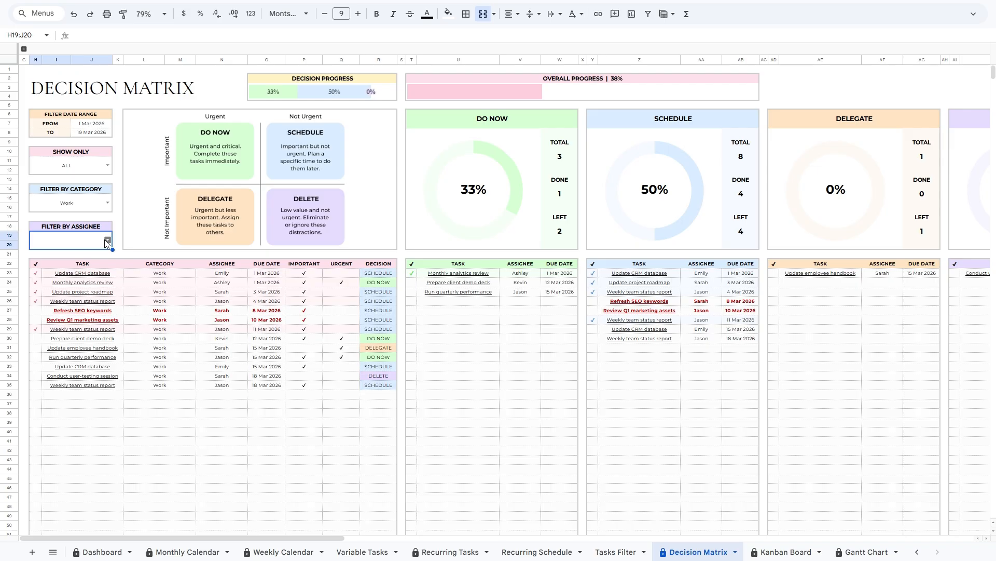
left_click(106, 240)
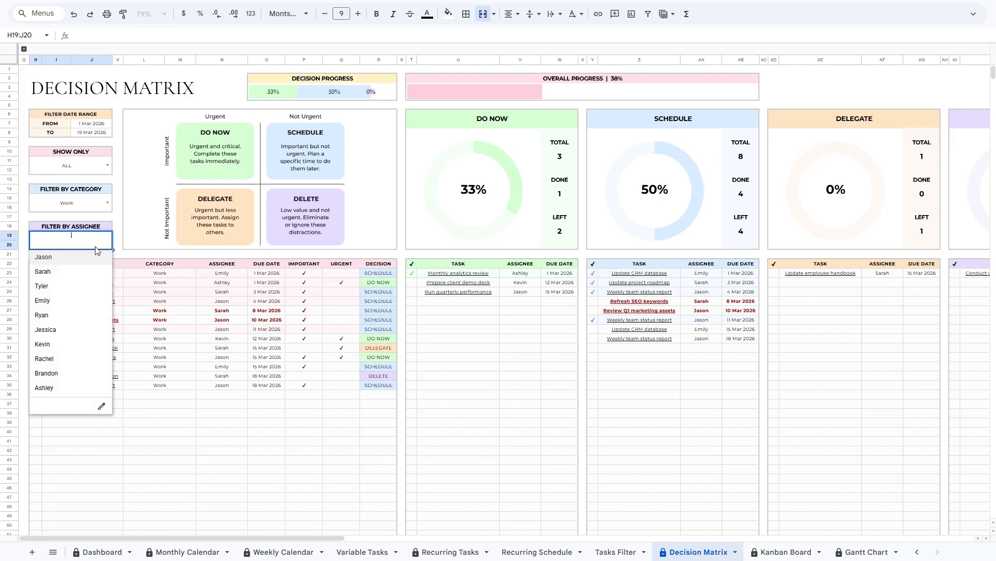
left_click(52, 258)
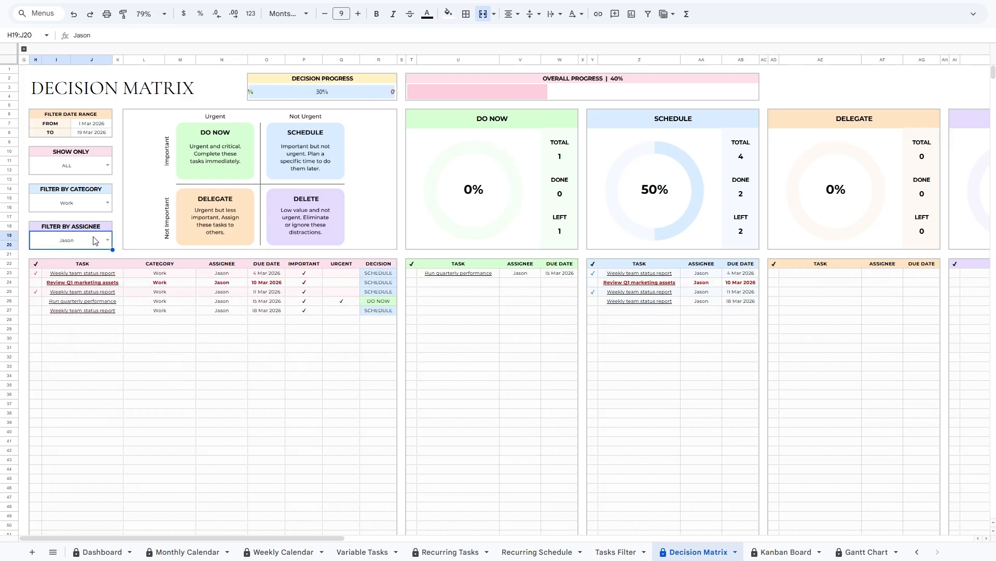
left_click(107, 240)
left_click(65, 269)
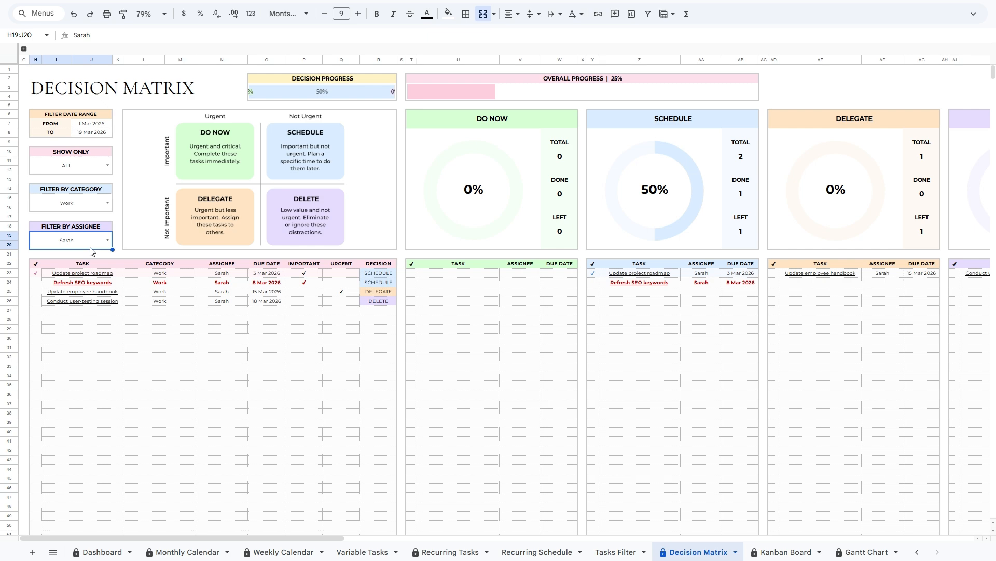
Clear the Category and Assignee filters in the Decision Matrix and set Show Only to UNDONE TASK.
left_click(97, 202)
key("Delete")
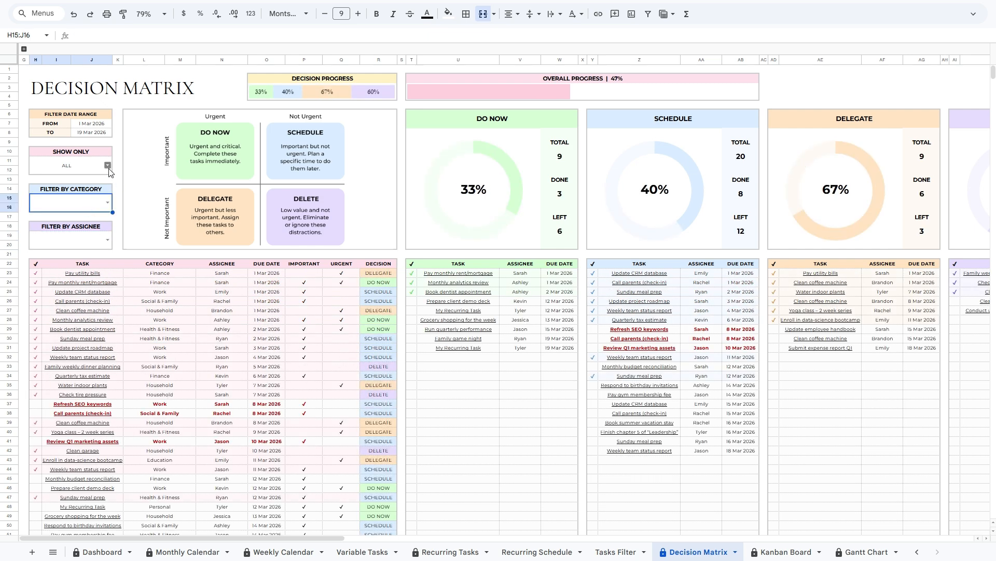
left_click(108, 165)
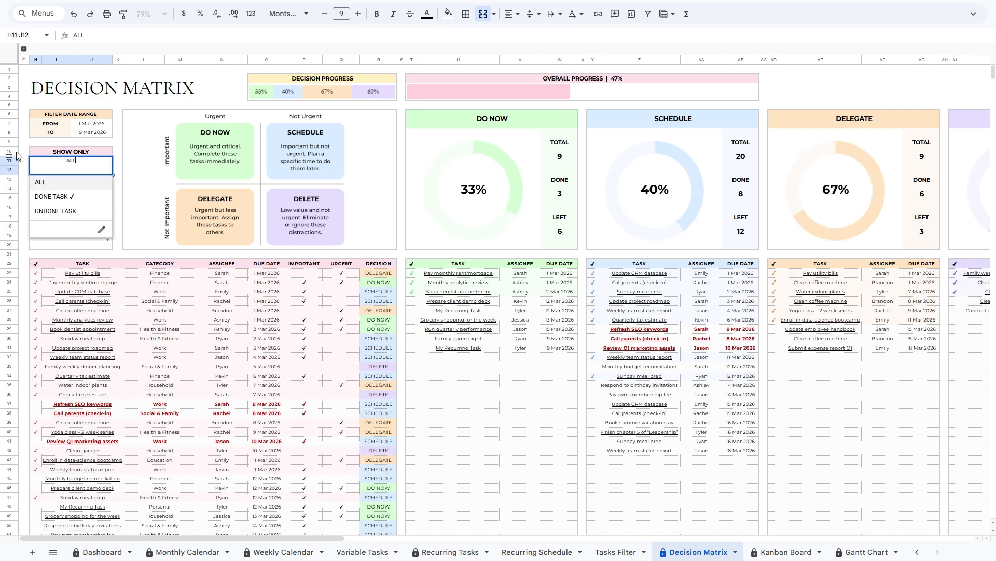
left_click(54, 209)
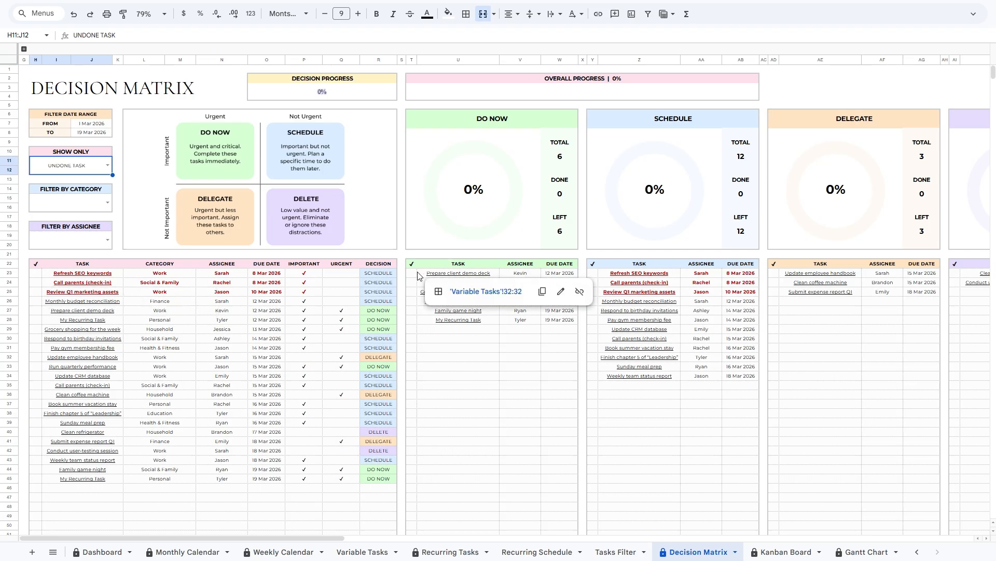
Review the Do Now and Schedule task lists and follow the overdue "Call parents (check-in)" link to the Recurring Schedule.
left_click_drag(412, 273, 563, 354)
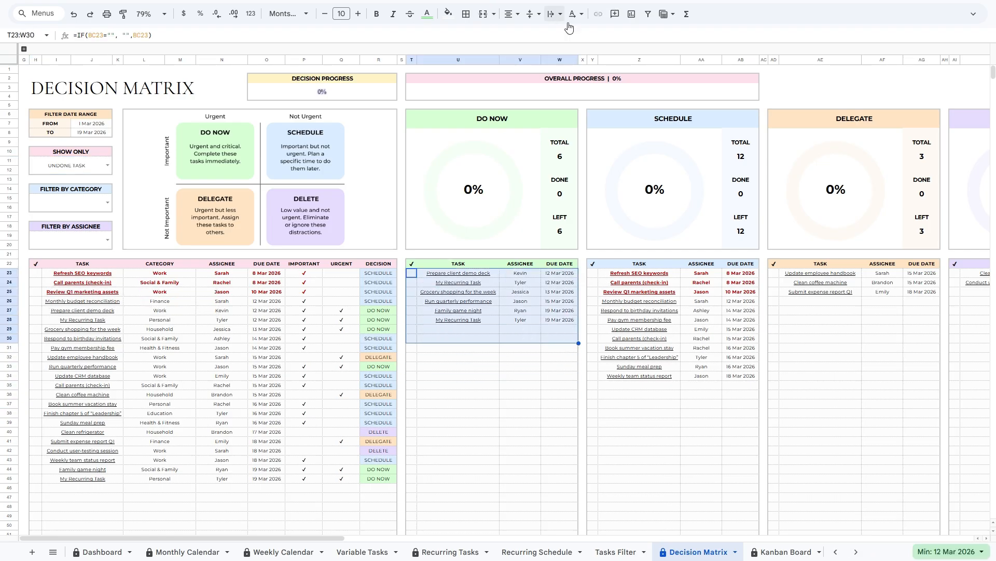
left_click_drag(593, 274, 746, 389)
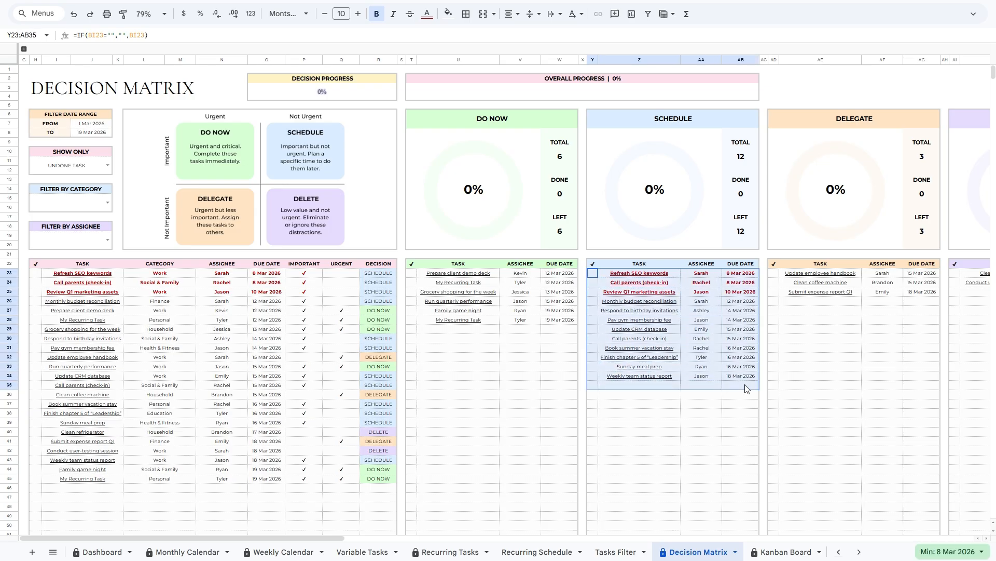
left_click(637, 285)
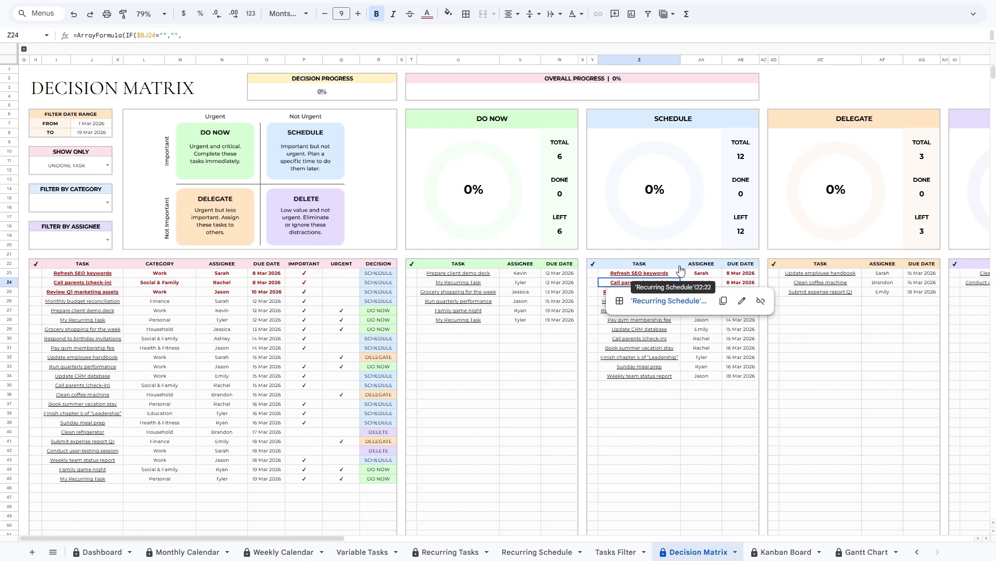
left_click(668, 302)
scroll(262, 277, "up", 4)
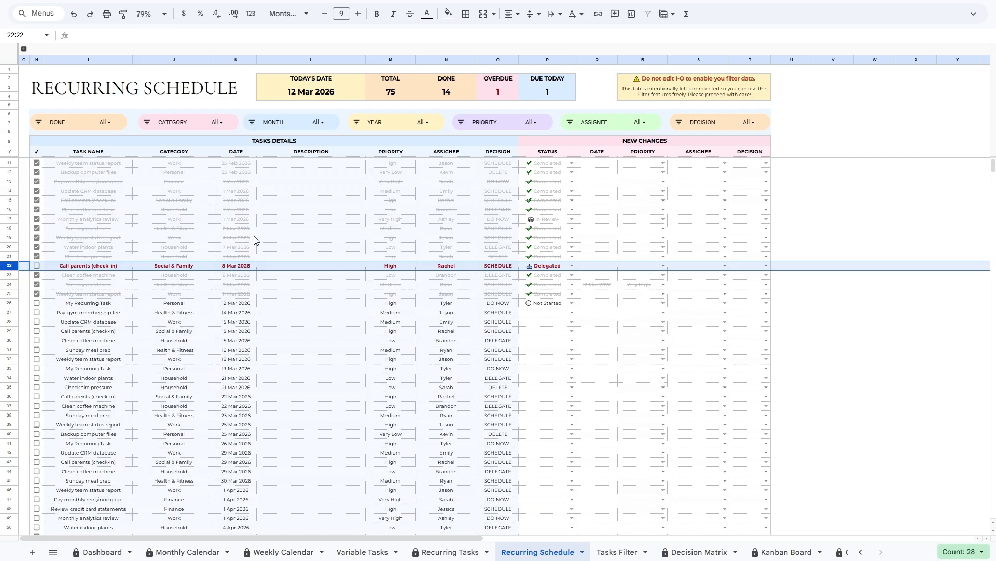
Set the status of the 8 Mar 2026 "Call parents (check-in)" task to Completed in the Recurring Schedule.
left_click(40, 271)
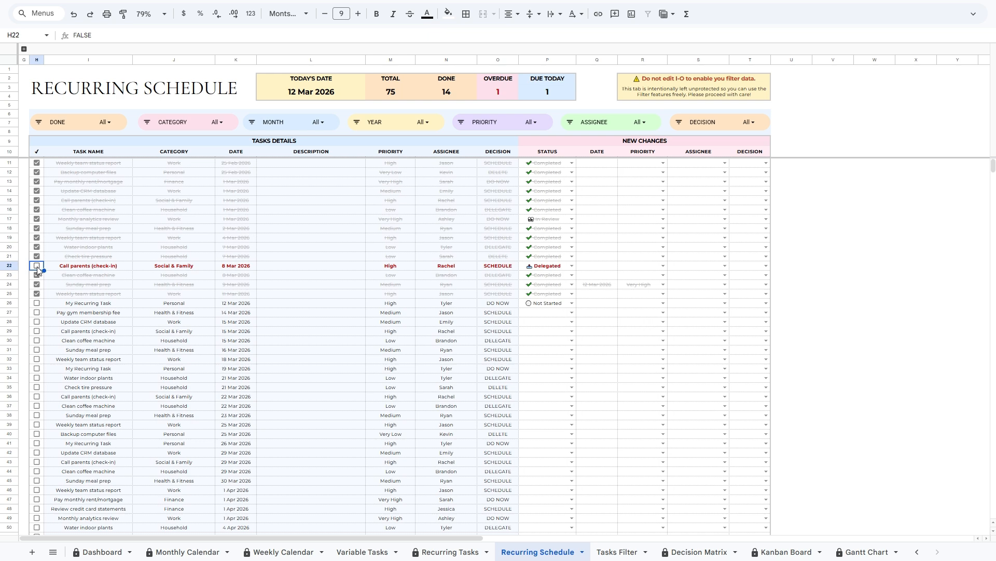
left_click(555, 267)
left_click(570, 266)
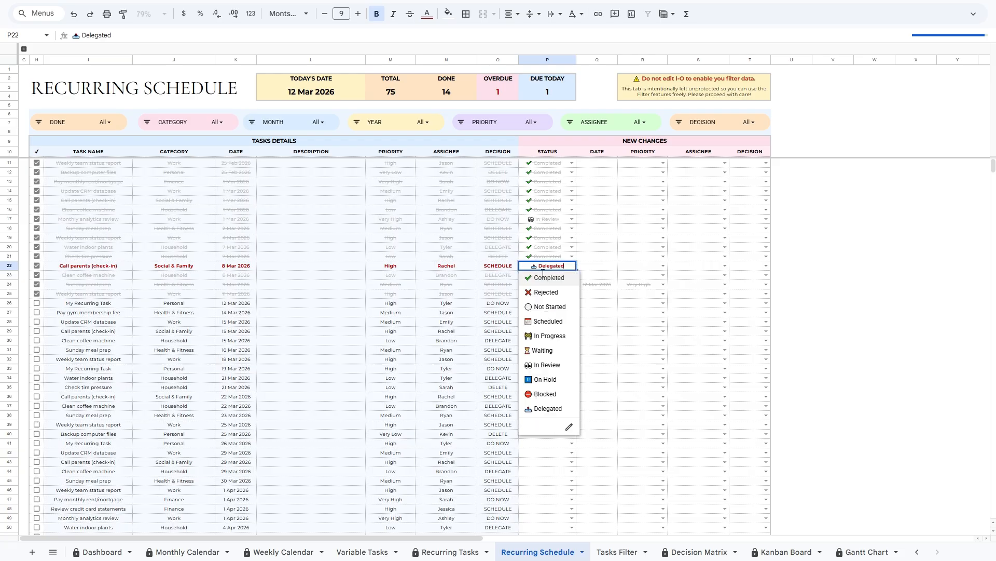
left_click(548, 276)
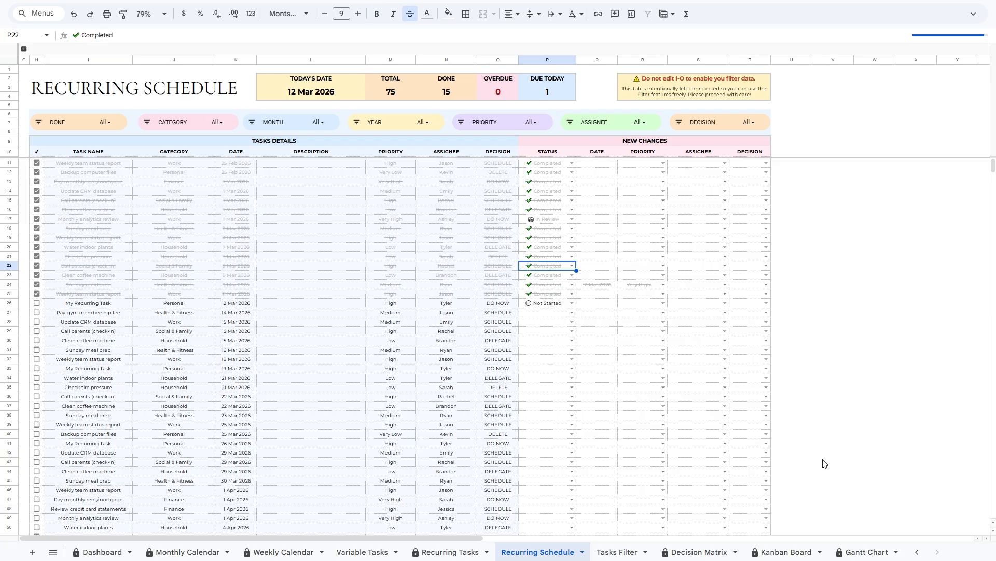
Return to the Decision Matrix and inspect which source sheets the tasks in the Schedule list link to.
left_click(688, 554)
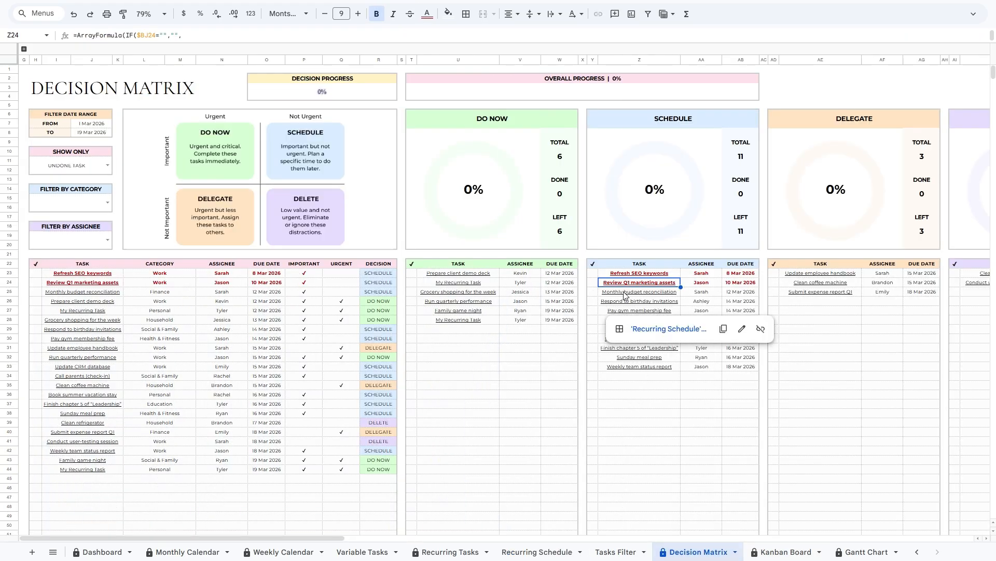
mouse_move(624, 292)
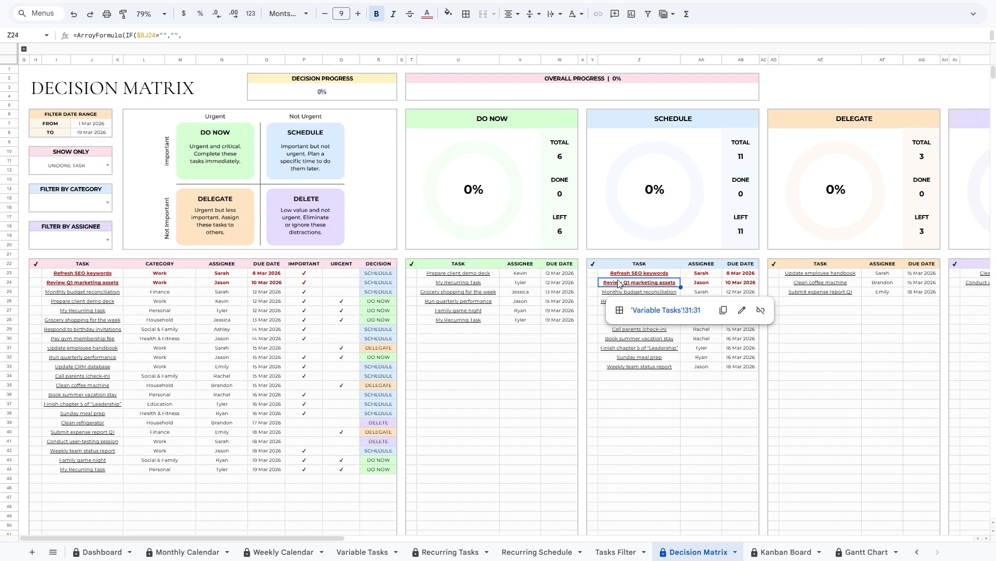
left_click(631, 276)
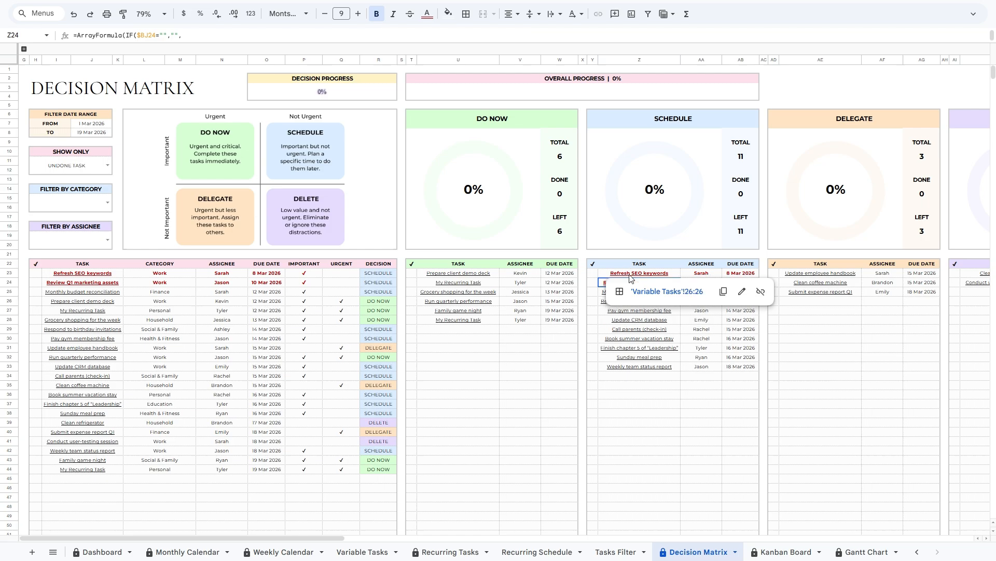
left_click(609, 320)
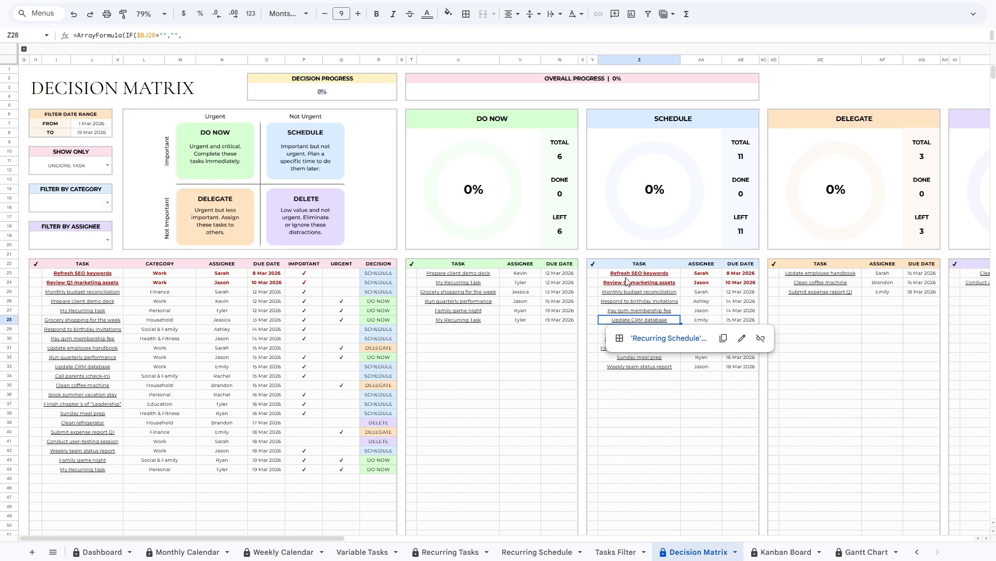
mouse_move(632, 284)
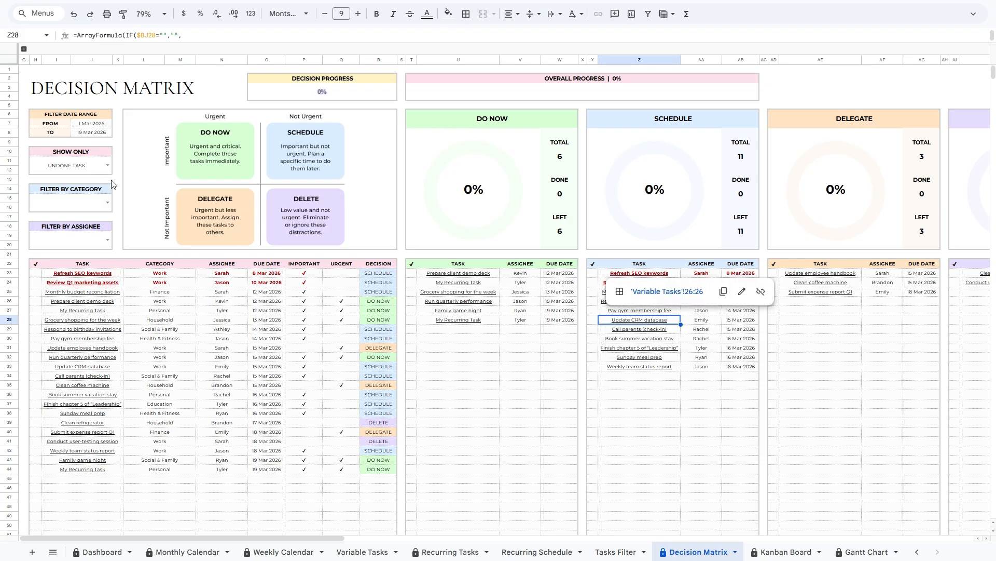
Set the Show Only filter in the Decision Matrix to ALL.
left_click(85, 167)
left_click(108, 165)
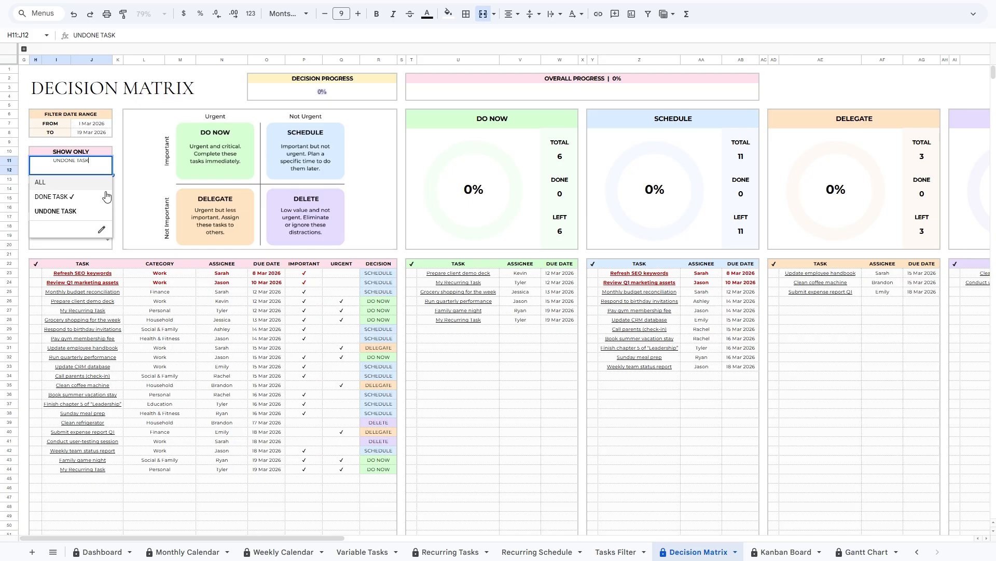
left_click(70, 183)
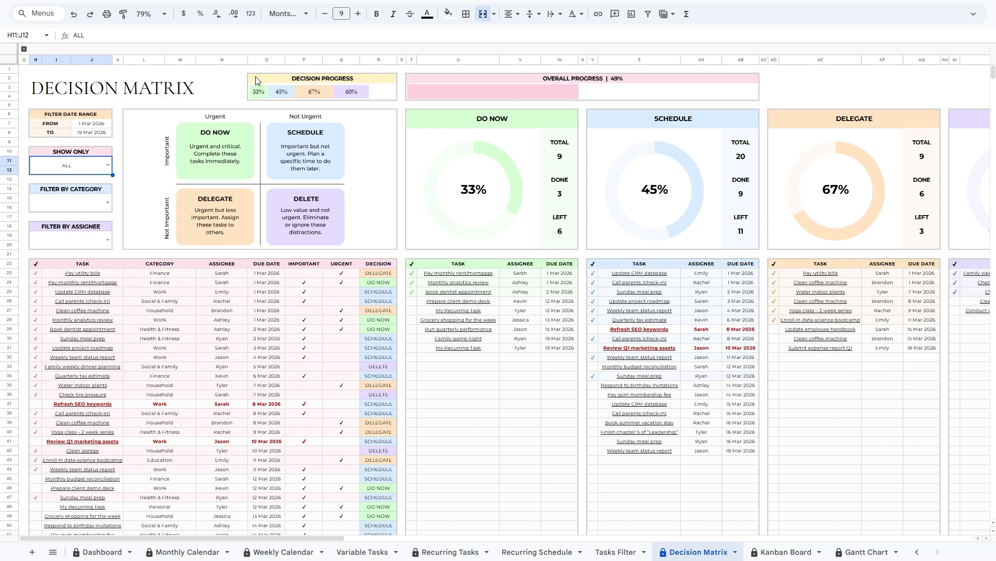
Review the Decision Progress, the Overall Progress and the progress charts of all four decision categories.
left_click_drag(256, 81, 320, 95)
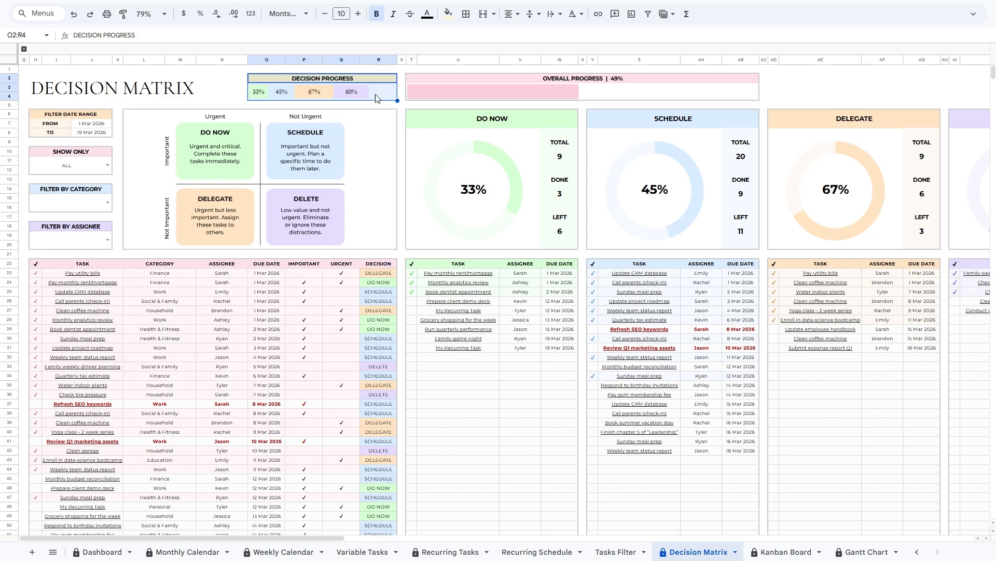
left_click(481, 104)
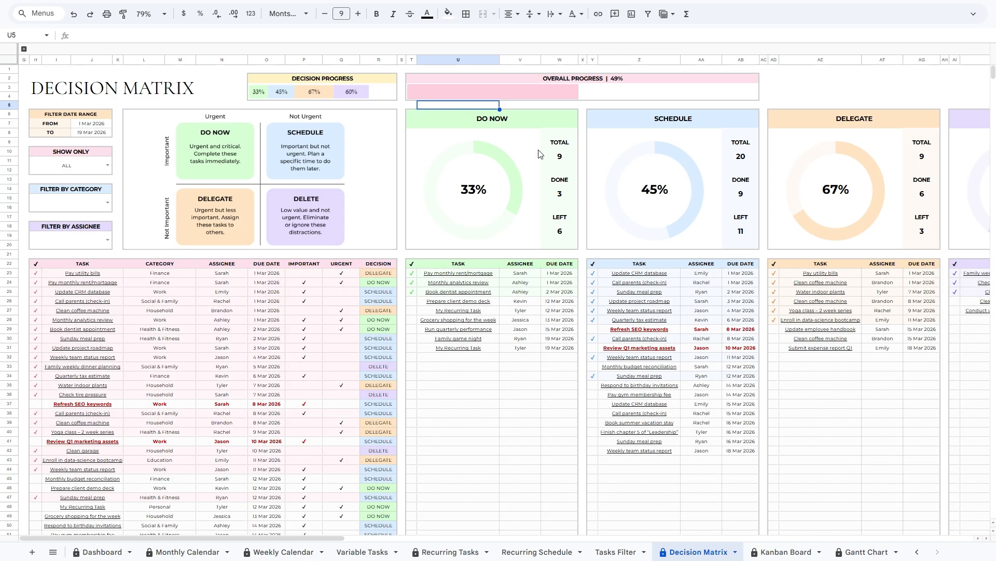
scroll(537, 152, "right", 3)
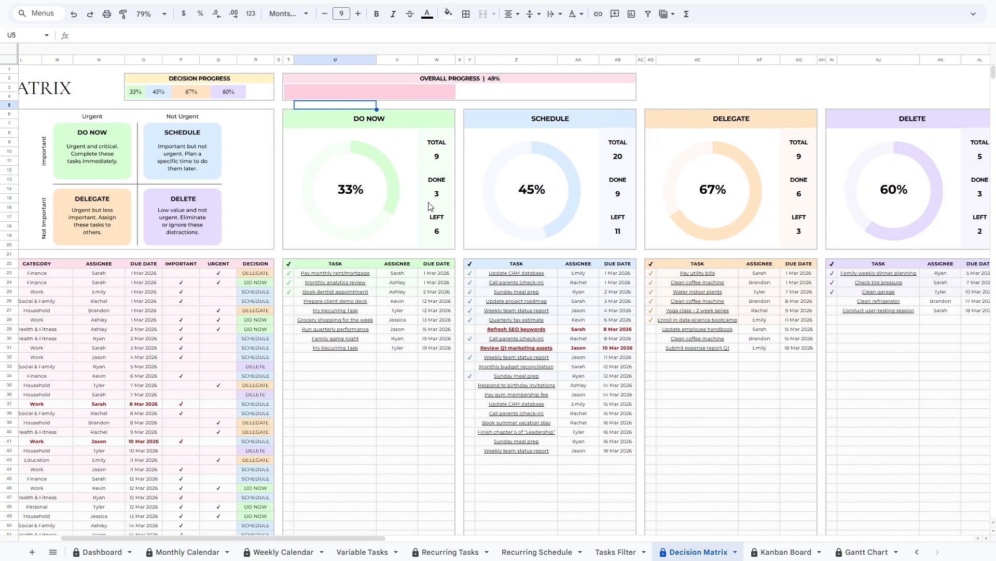
scroll(438, 183, "right", 2)
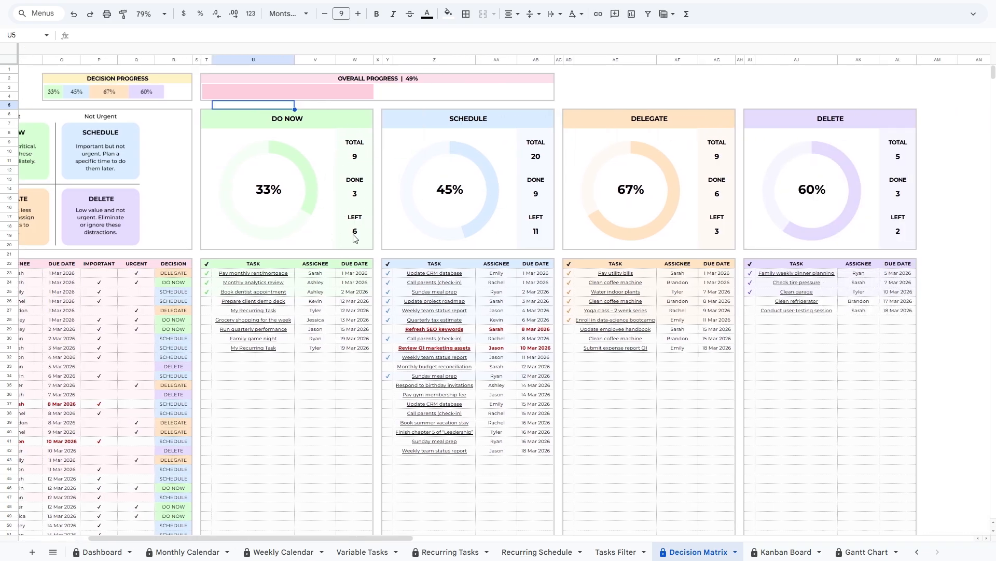
scroll(509, 265, "left", 5)
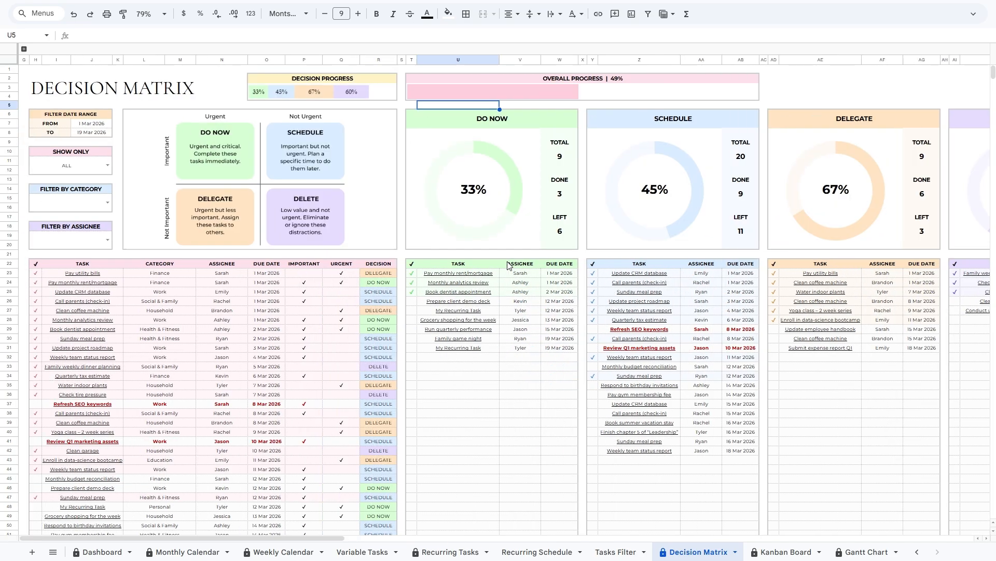
Clear the From and To dates of the Decision Matrix date range filter.
left_click_drag(93, 123, 94, 133)
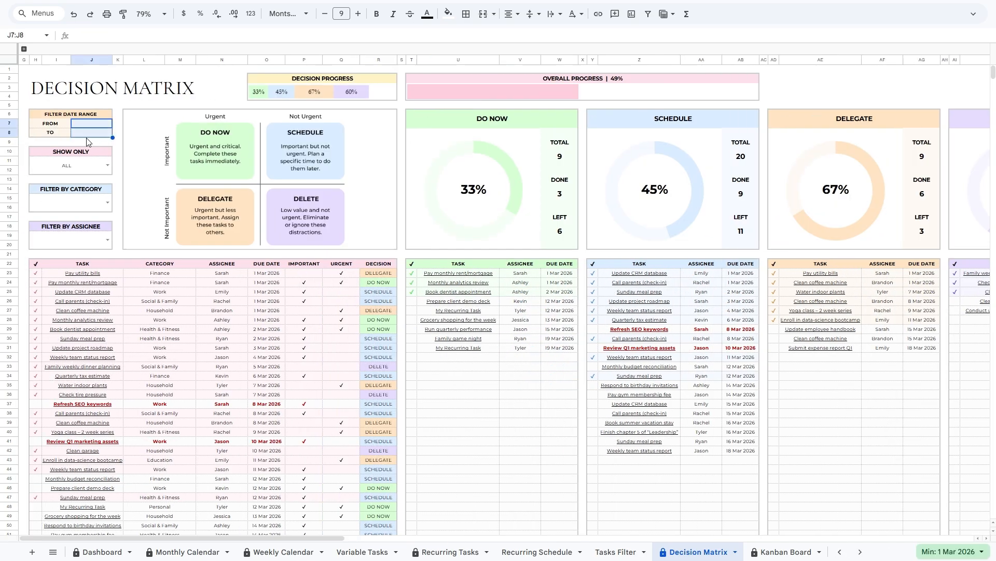
key("Delete")
left_click(23, 69)
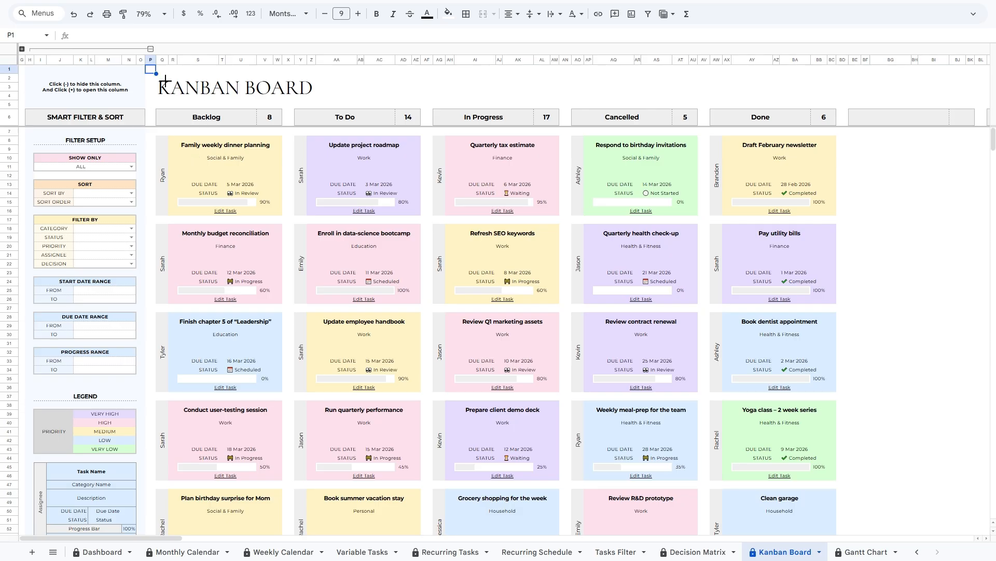
Examine the Filter Setup section of the Kanban Board, from Show Only down to the Progress Range.
mouse_move(150, 105)
left_mouse_down()
mouse_move(897, 437)
mouse_move(316, 88)
mouse_move(150, 106)
left_mouse_up()
left_click(126, 167)
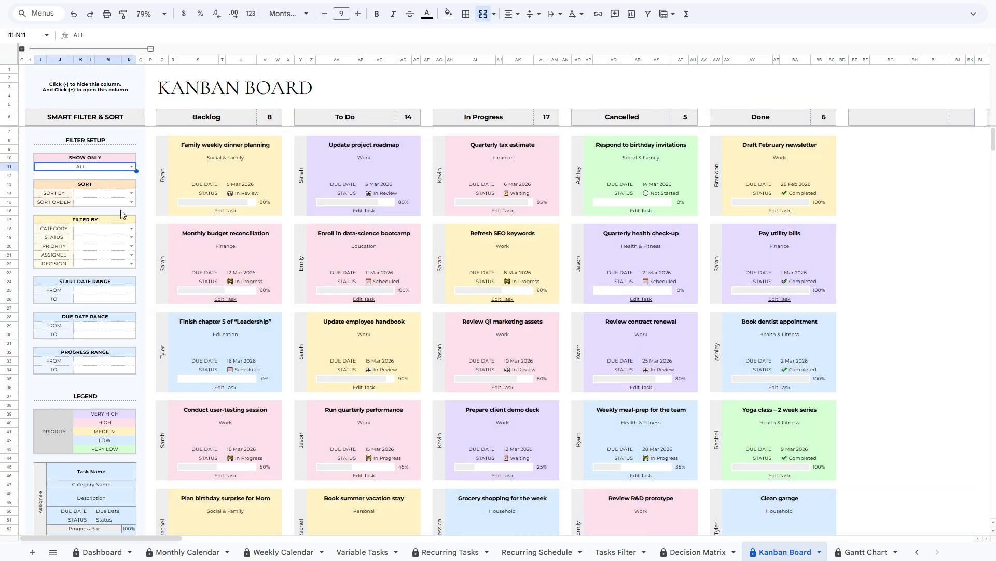
left_click_drag(112, 145, 87, 369)
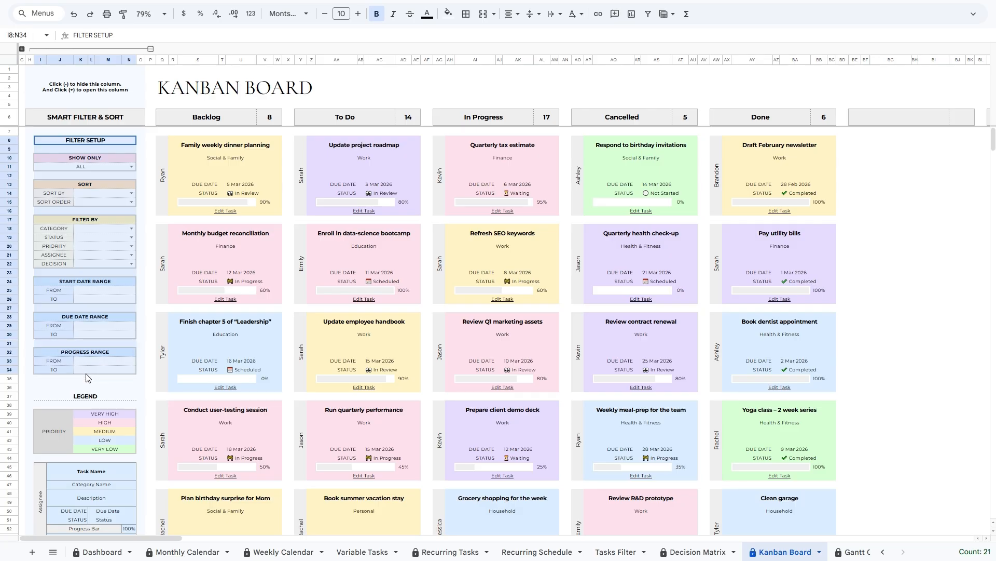
Set the Kanban Board's Show Only filter to DONE TASK.
left_click(125, 167)
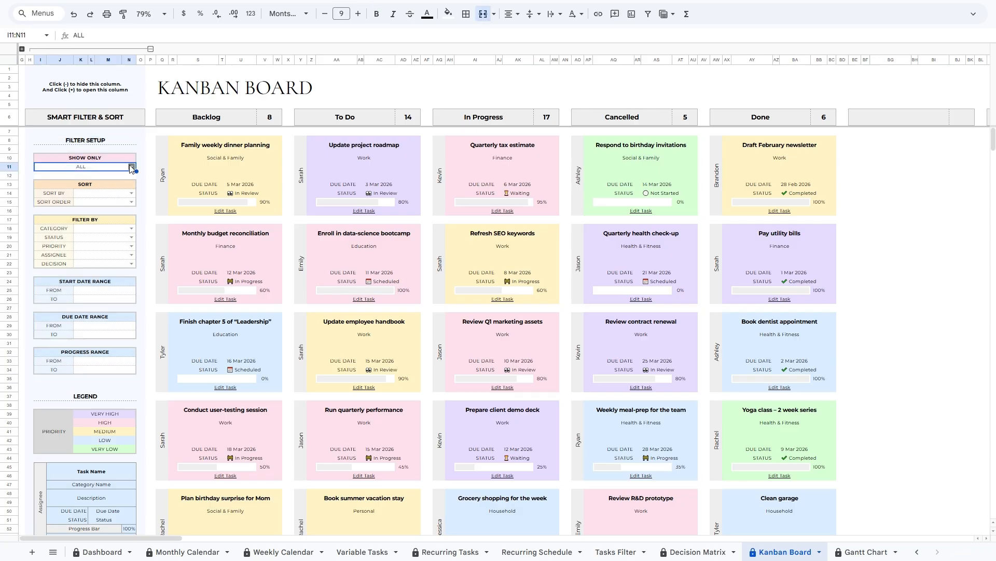
left_click(132, 167)
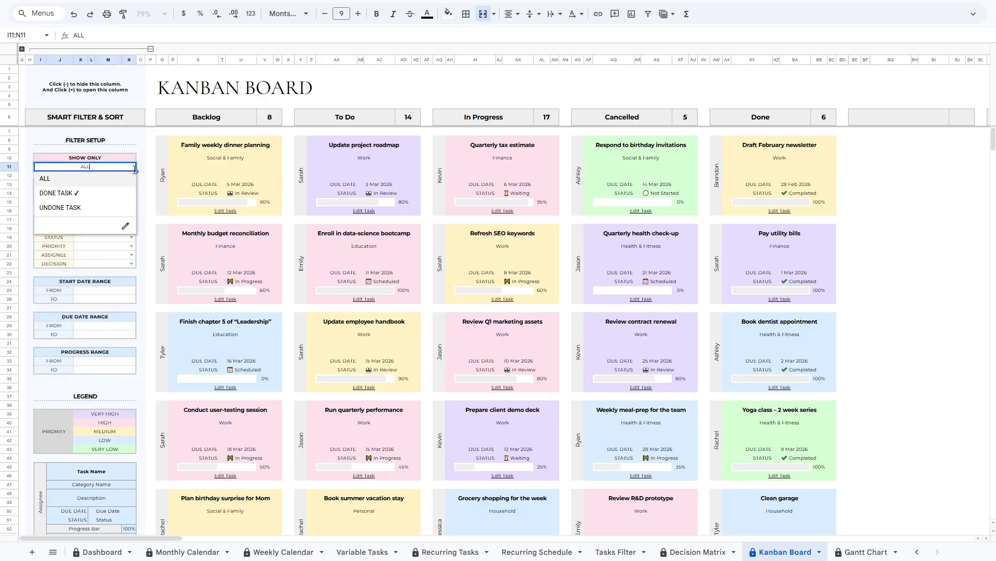
left_click(76, 194)
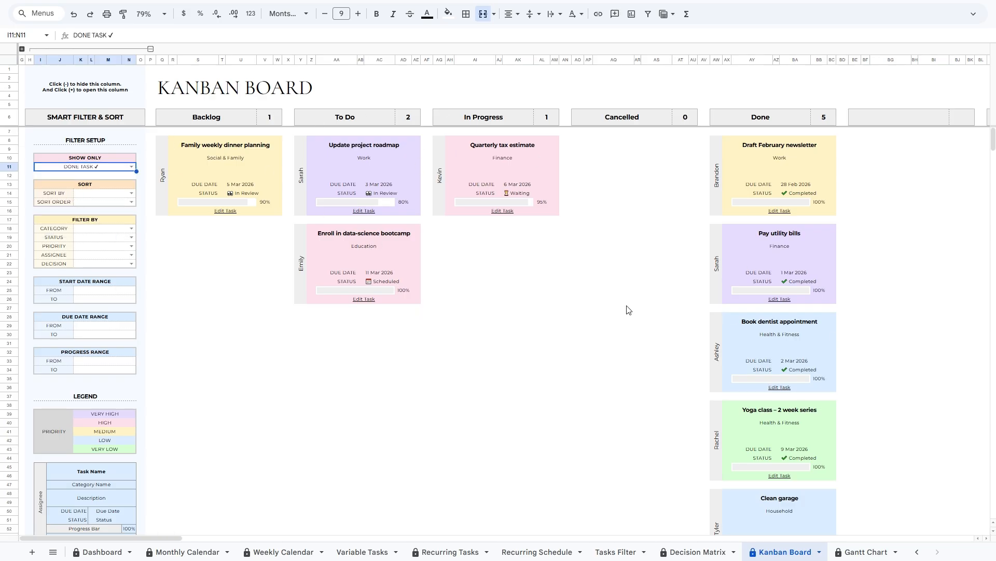
Switch the Kanban Board's Show Only filter to UNDONE TASK, and return it to ALL.
left_click(131, 167)
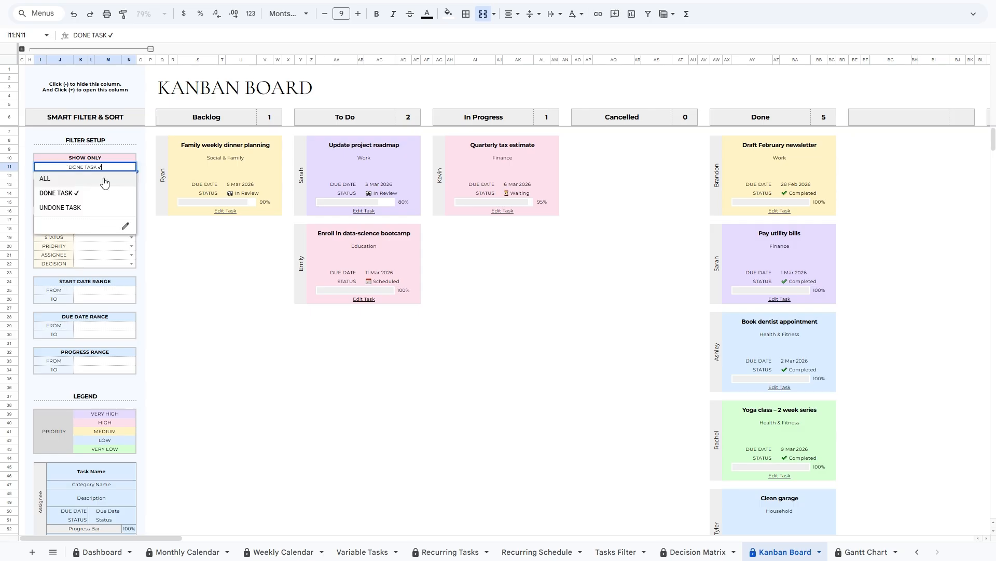
left_click(86, 211)
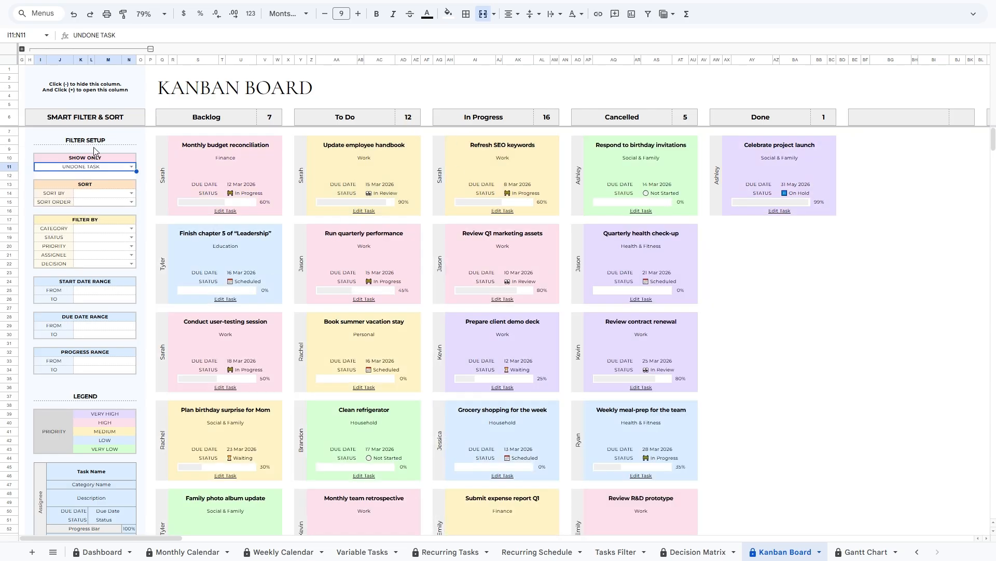
left_click(132, 167)
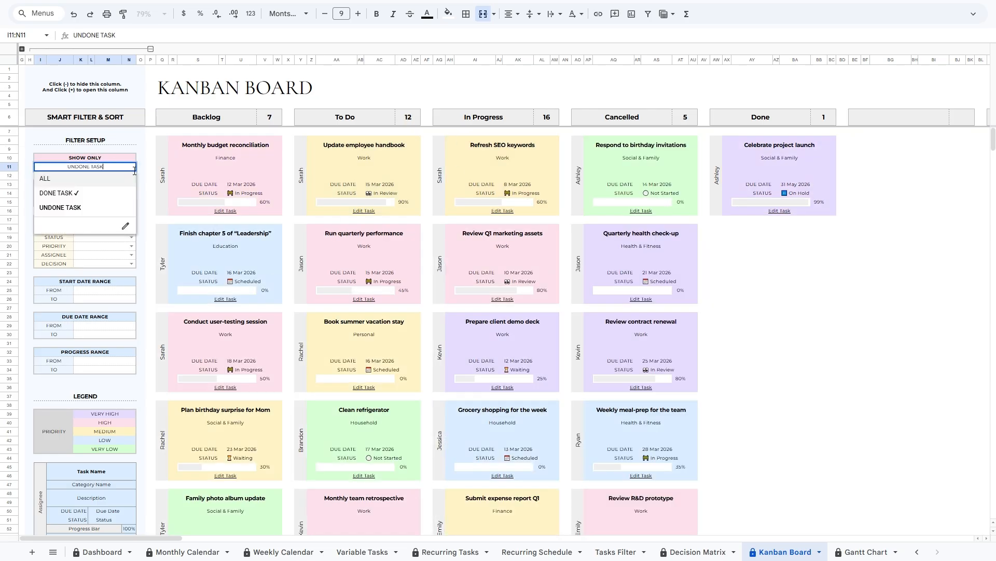
left_click(65, 179)
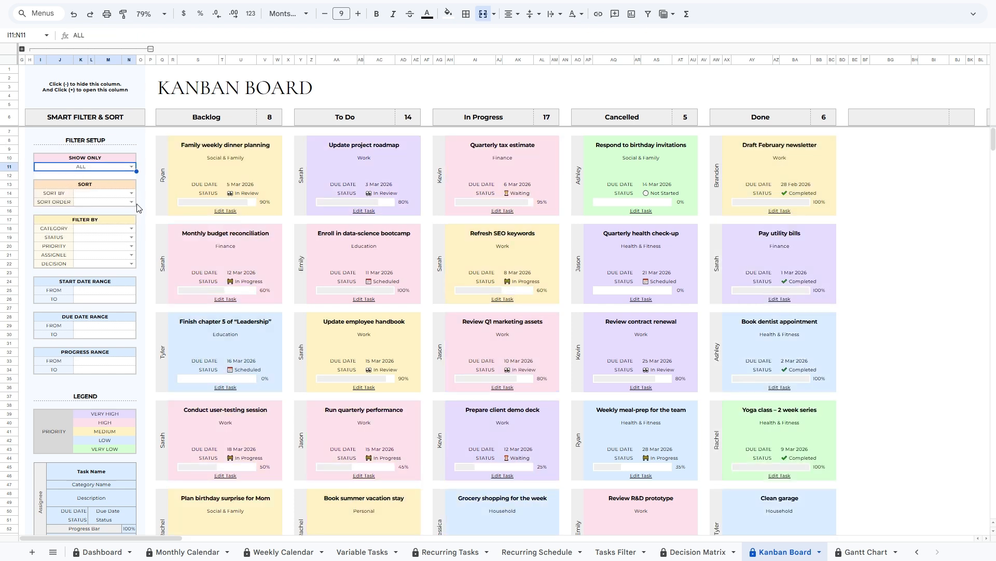
Sort the Kanban Board cards by PROGRESS in Descending order.
left_click(132, 193)
left_click(64, 202)
left_click(134, 193)
left_click(133, 193)
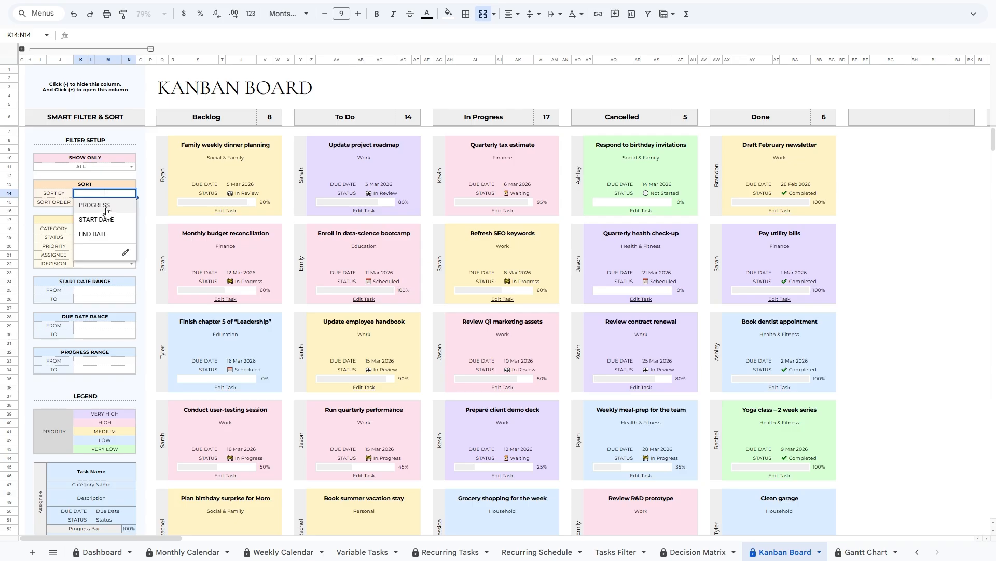
left_click(107, 205)
left_click(135, 203)
left_click(132, 204)
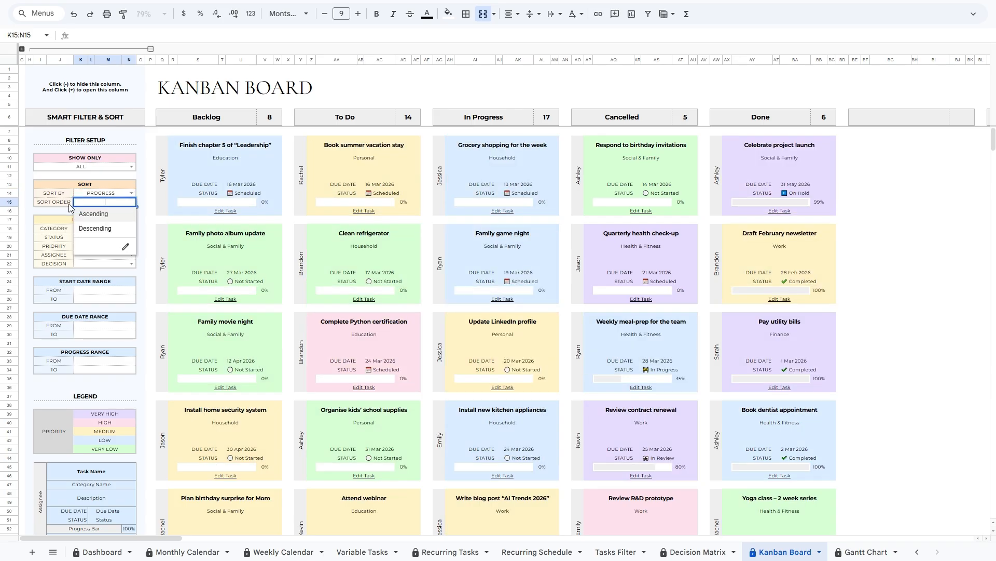
left_click(92, 229)
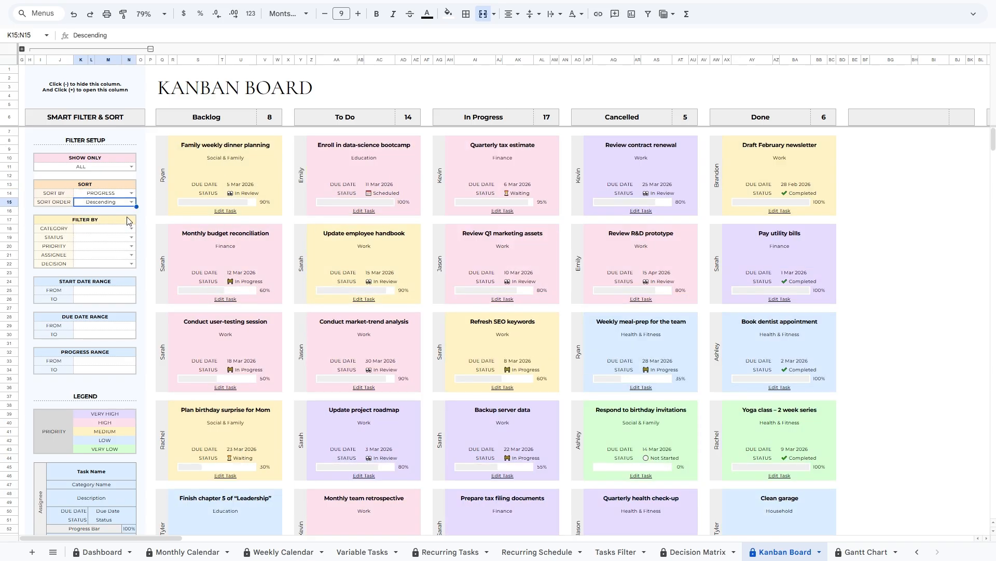
Review the progress bars of the sorted cards down the Kanban Board columns.
left_click_drag(154, 159, 232, 204)
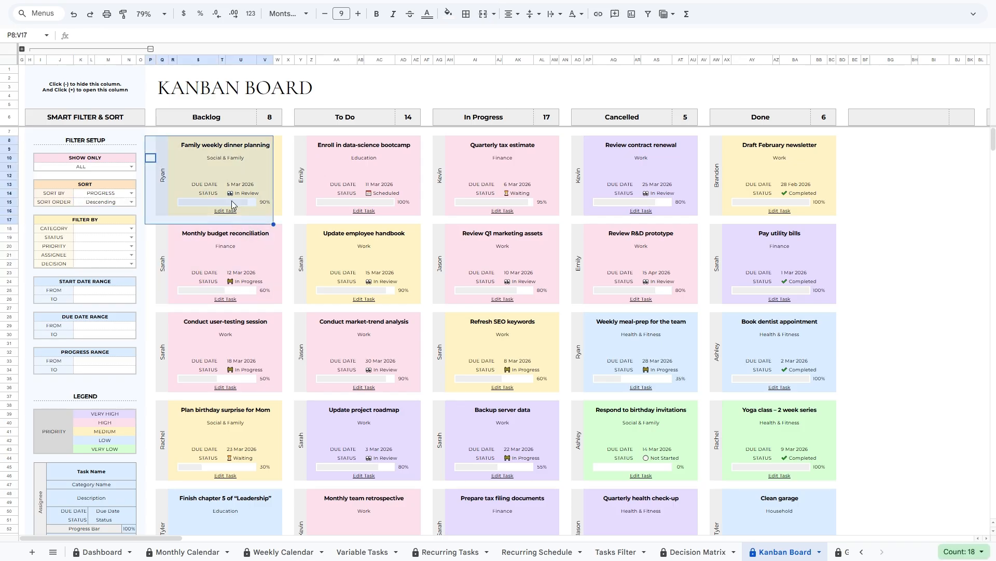
left_click(251, 203)
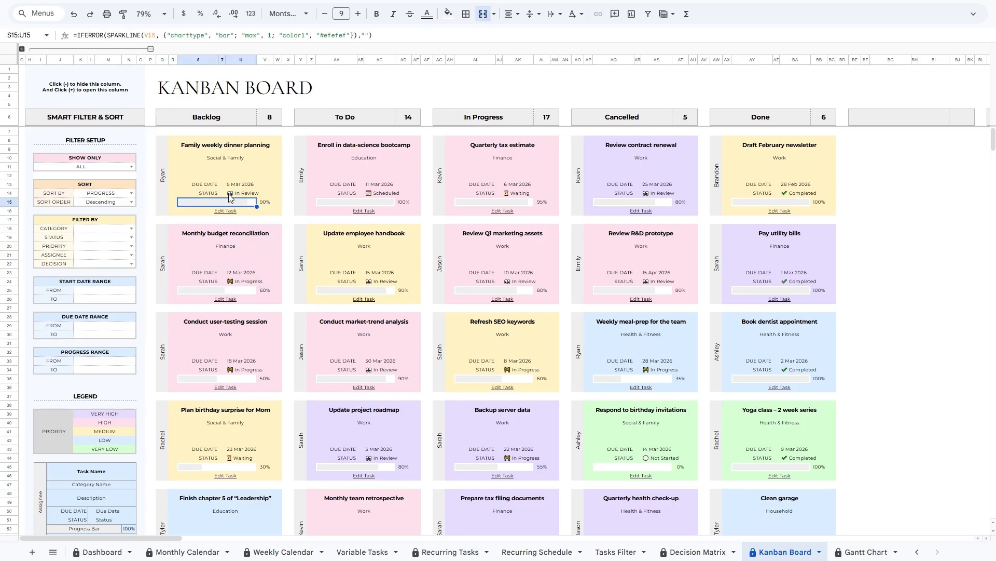
scroll(261, 206, "down", 3)
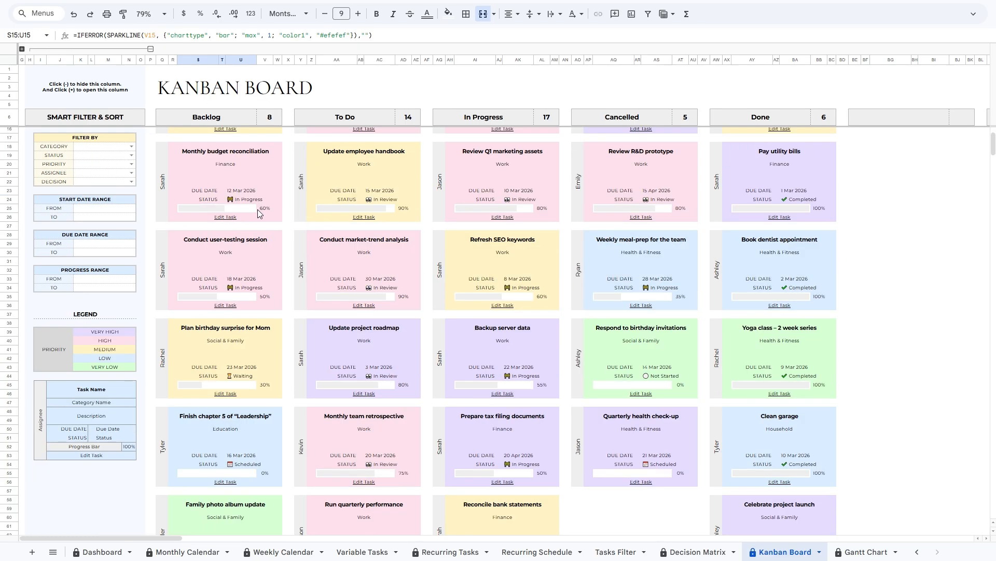
scroll(196, 361, "up", 3)
scroll(407, 308, "down", 3)
scroll(505, 304, "up", 3)
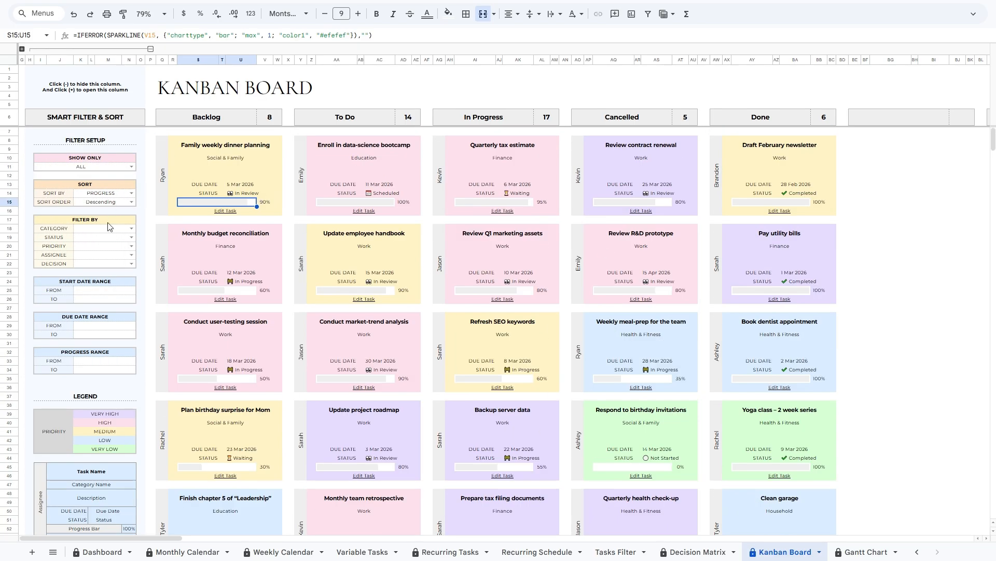
Filter the Kanban Board by the Work category and by the first assignee in the list.
left_click(125, 232)
left_click(129, 233)
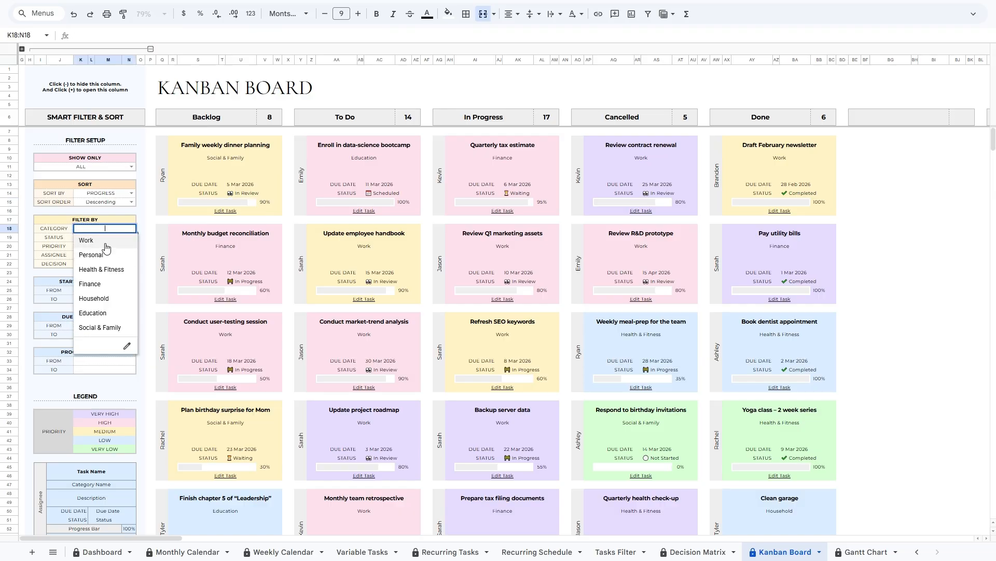
left_click(105, 244)
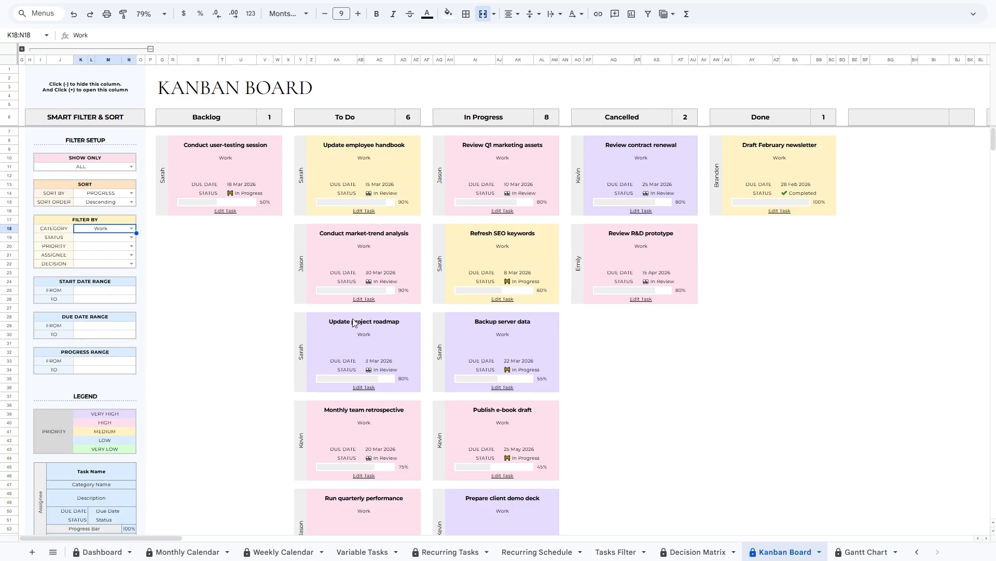
left_click(132, 254)
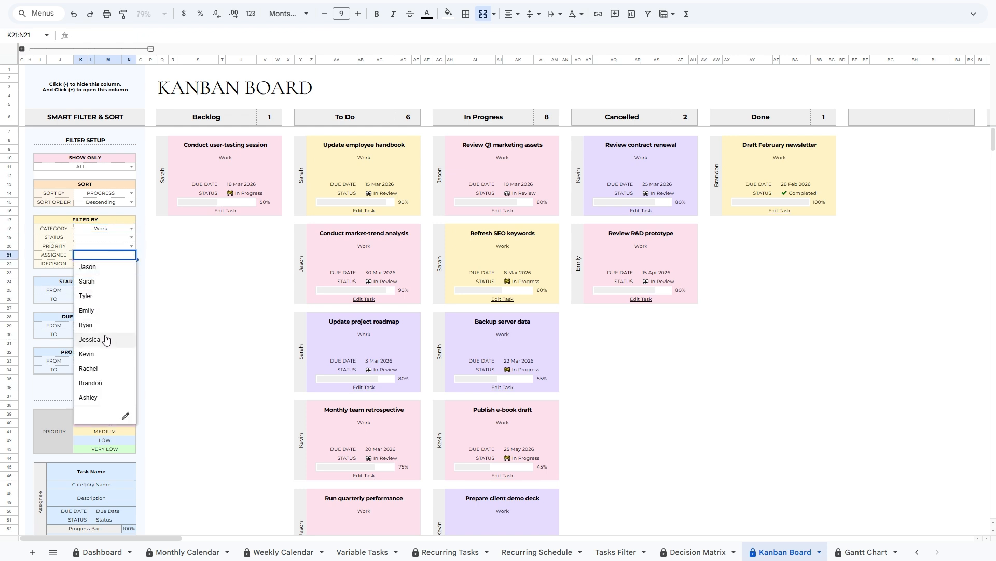
left_click(88, 267)
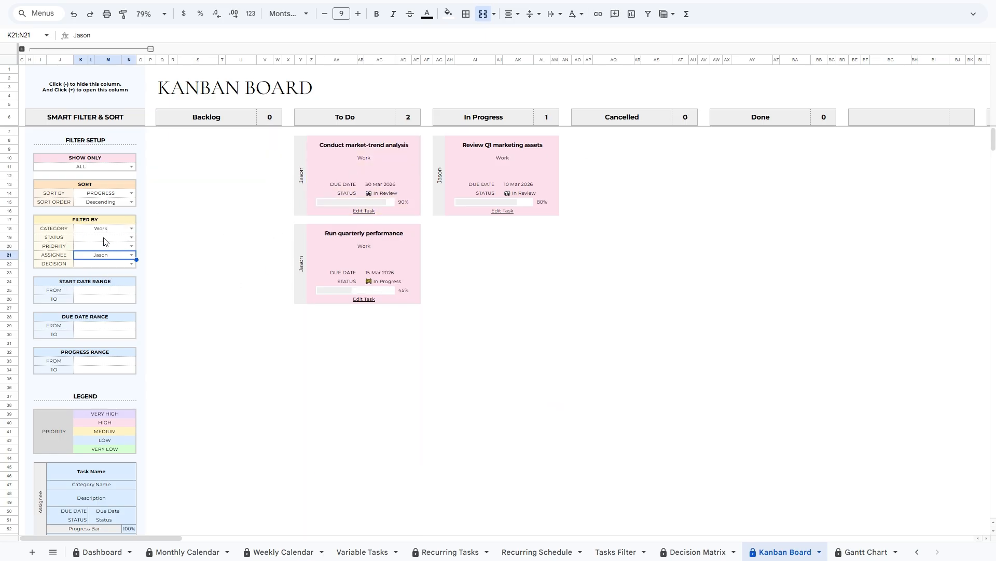
Clear the assignee filter and set the Kanban Board's Priority filter to High.
key("Delete")
left_click(132, 247)
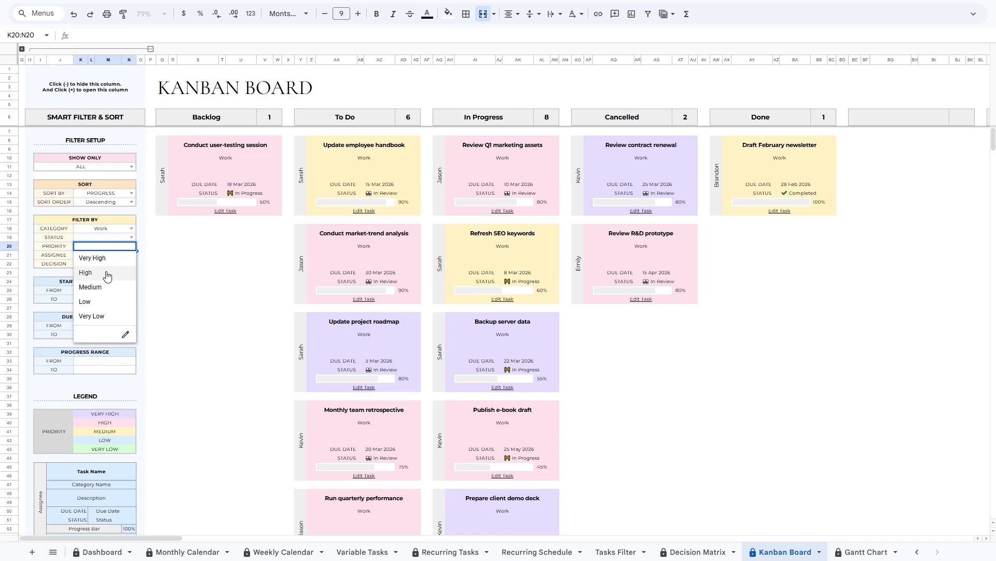
left_click(107, 274)
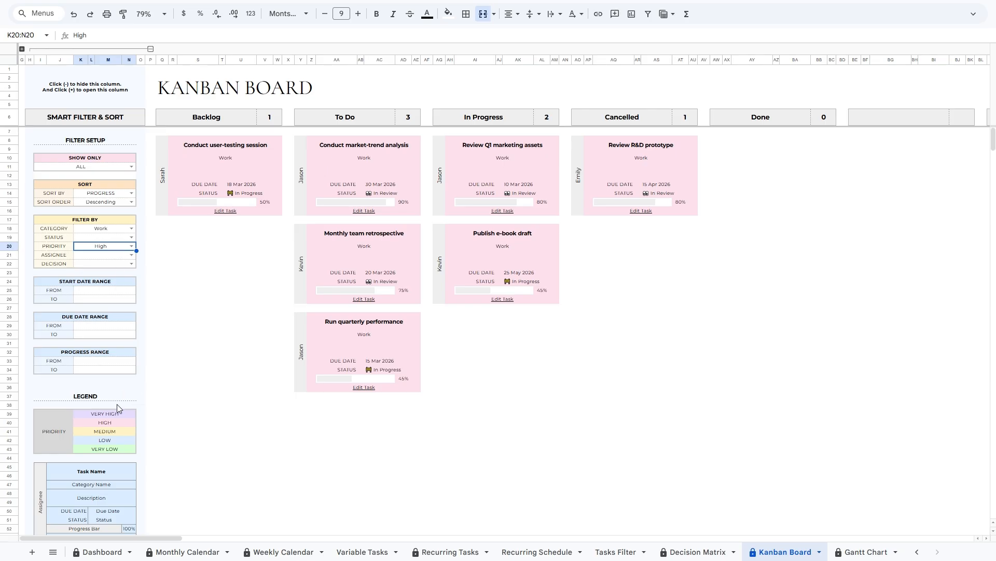
Examine the Kanban Board legend that assigns a color to each priority level.
left_click_drag(105, 401, 93, 445)
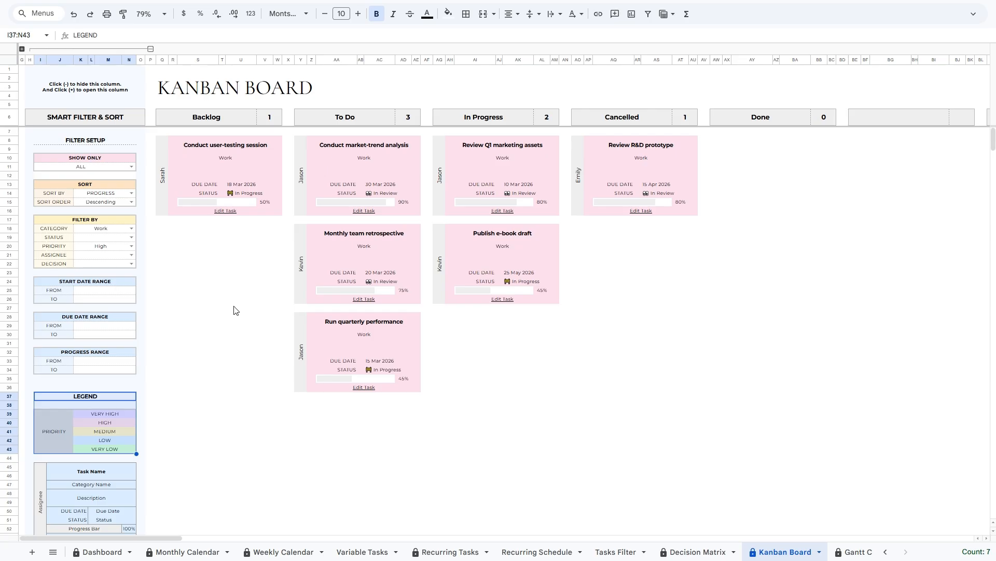
left_click(125, 397)
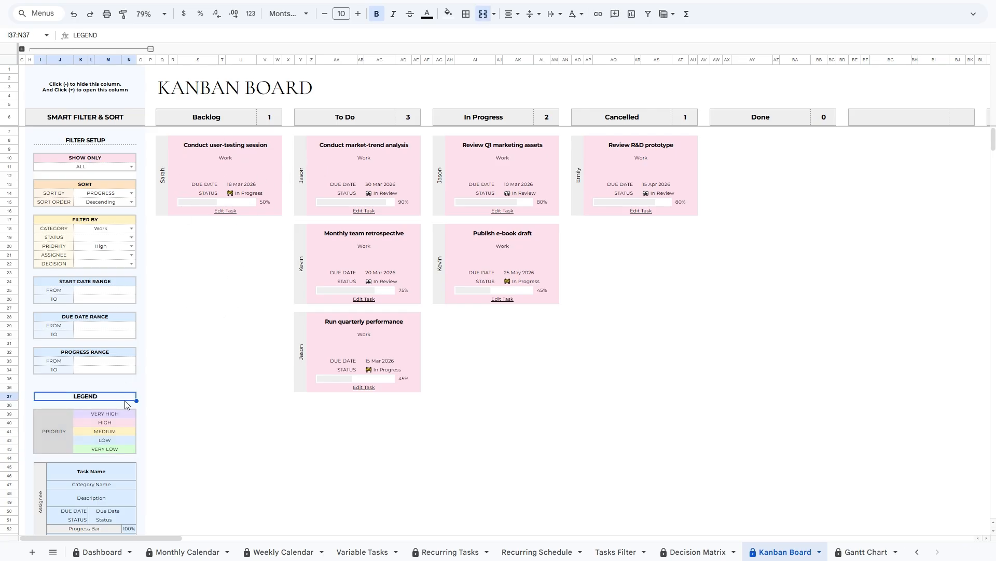
left_click(117, 421)
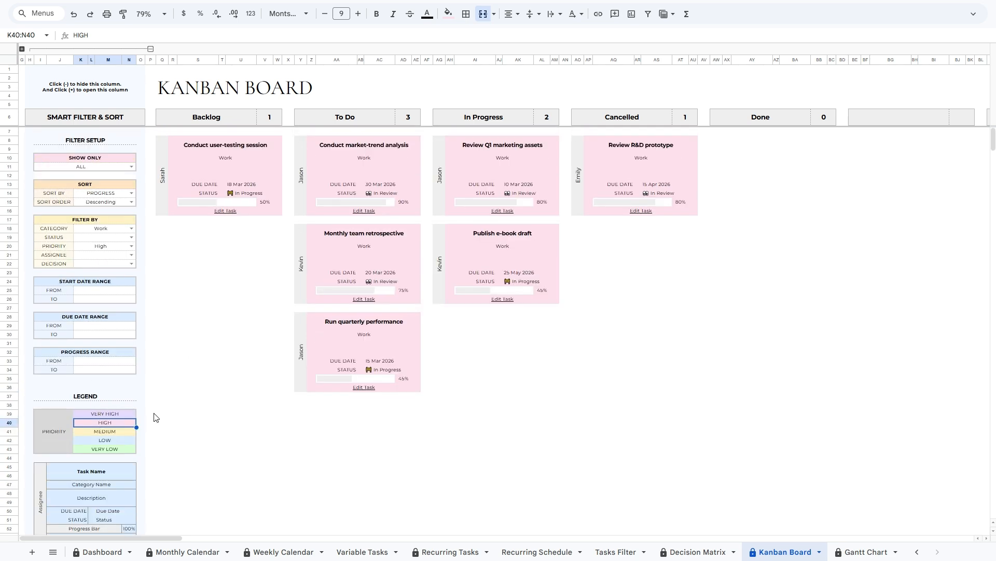
left_click_drag(117, 414, 104, 441)
scroll(162, 345, "down", 3)
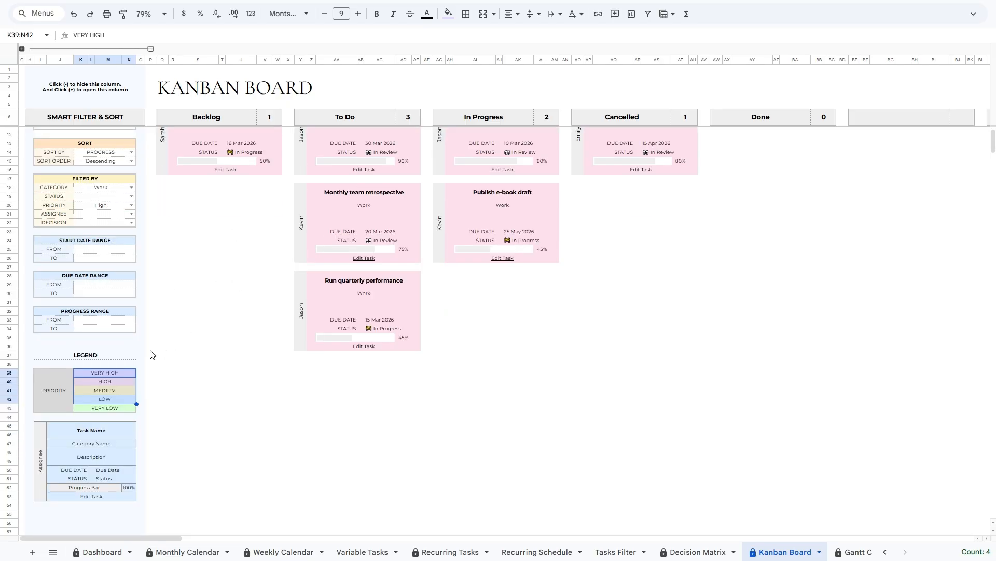
scroll(150, 350, "up", 2)
Examine the sample card in the legend for where each task detail sits, from Assignee to Edit Task.
left_click_drag(40, 457, 130, 472)
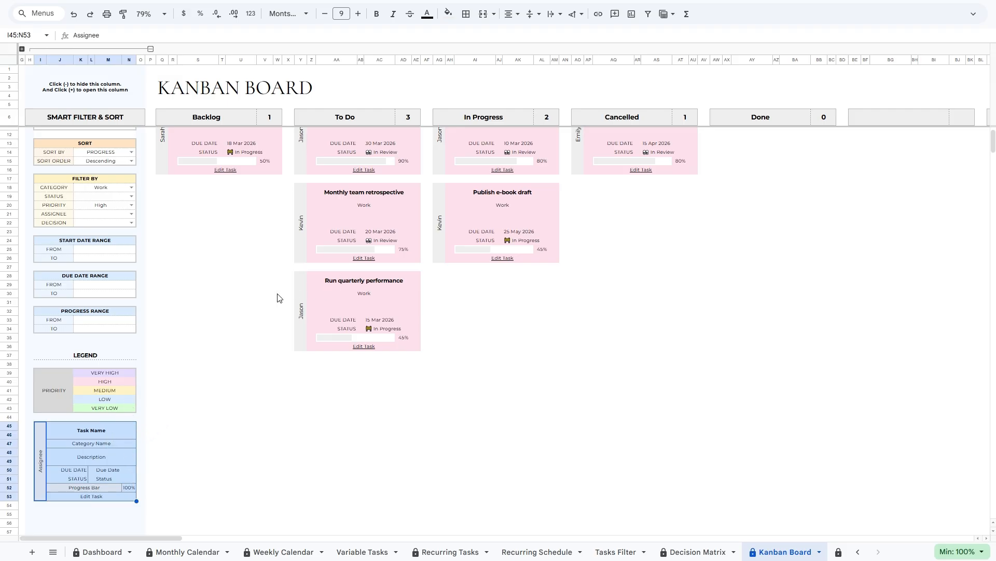
scroll(151, 370, "up", 2)
scroll(140, 400, "down", 2)
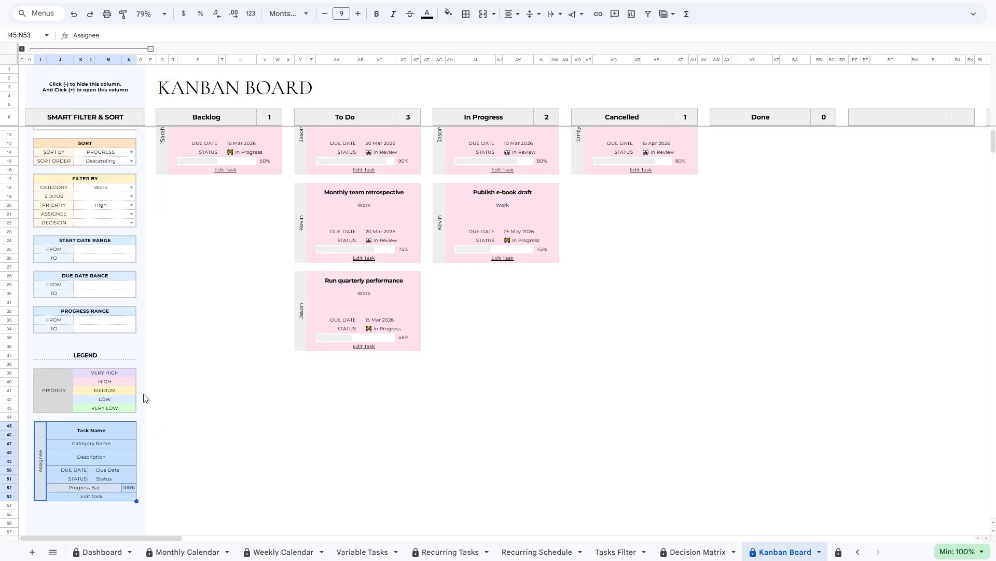
left_click(92, 441)
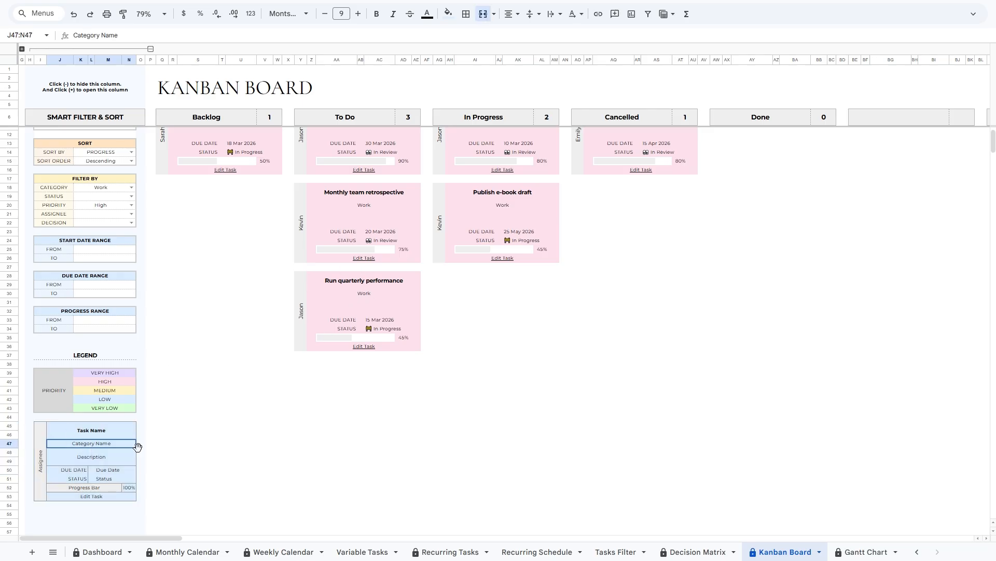
left_click(117, 449)
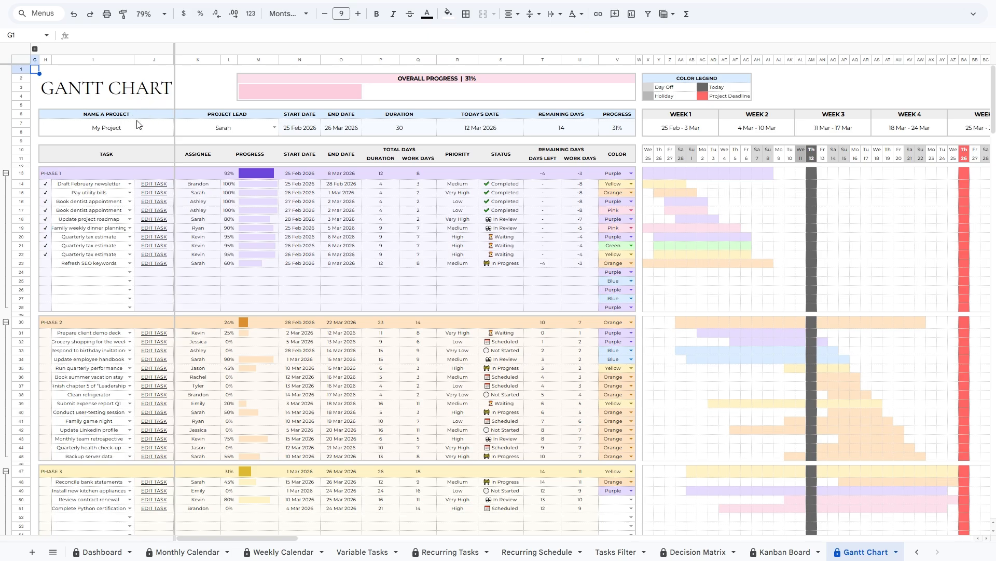
In the Gantt Chart sheet, rename the project as March Project and set the Project Lead to the third person in the list.
left_click(112, 130)
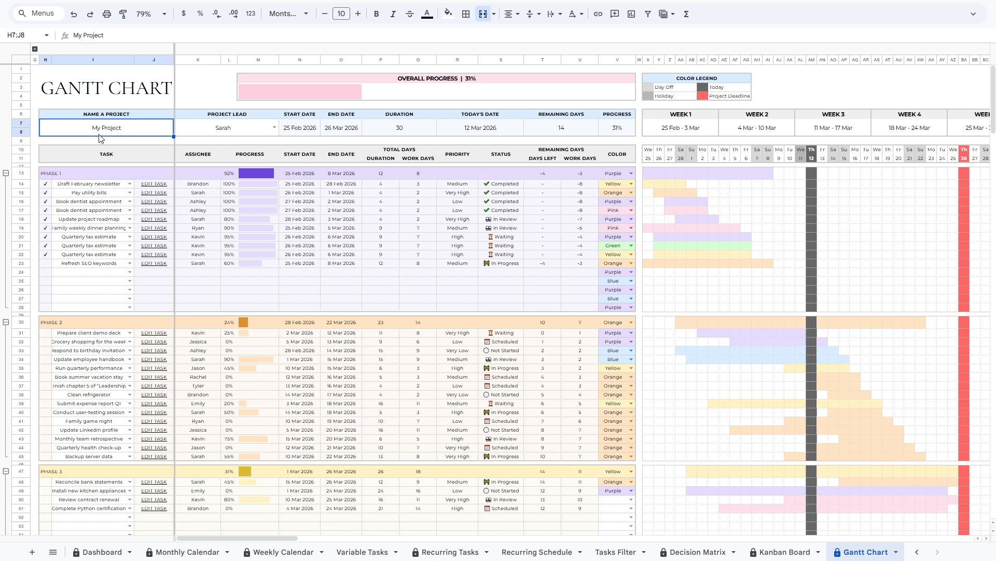
double_click(107, 131)
double_click(99, 128)
type("March")
key("Tab")
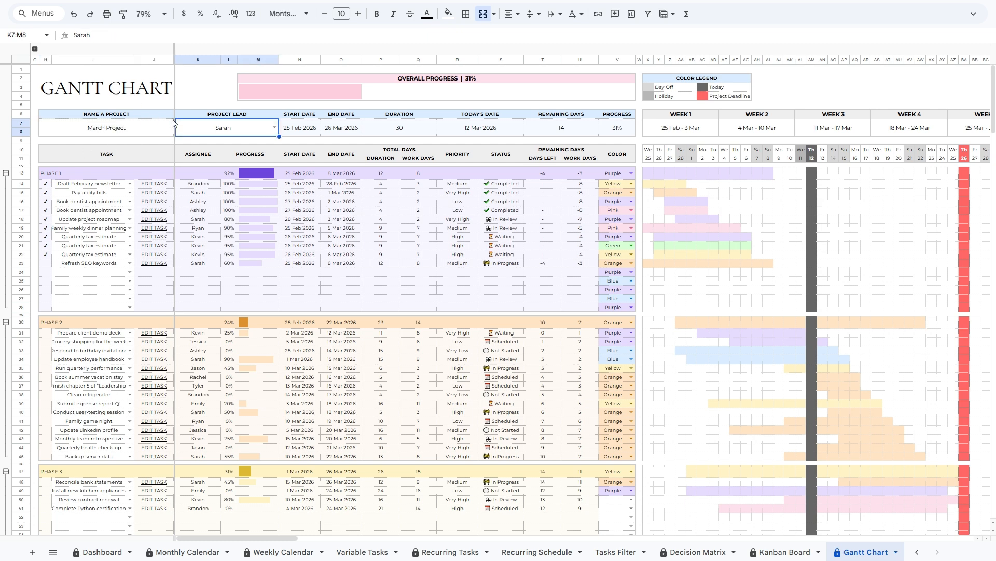
left_click(265, 130)
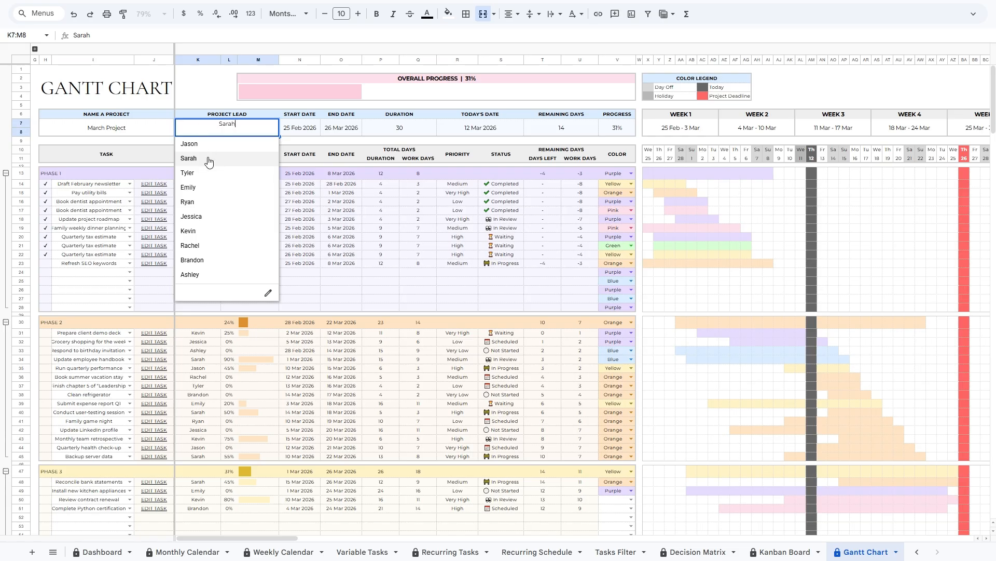
left_click(210, 173)
Review the Gantt Chart's project name, the Phase 1 summary row and the details of the tasks beneath it.
left_click(111, 134)
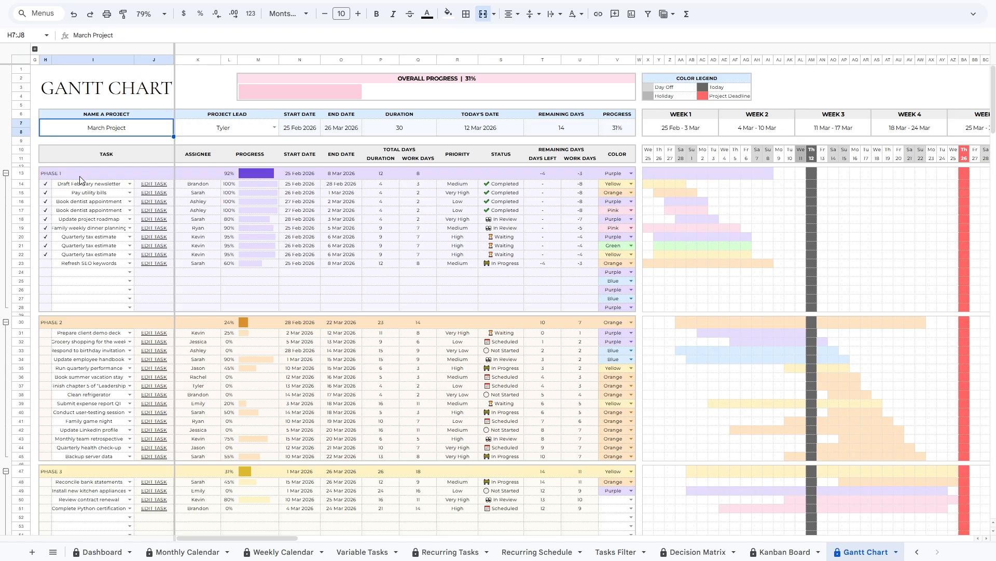
left_click_drag(80, 176, 602, 181)
left_click_drag(152, 184, 575, 306)
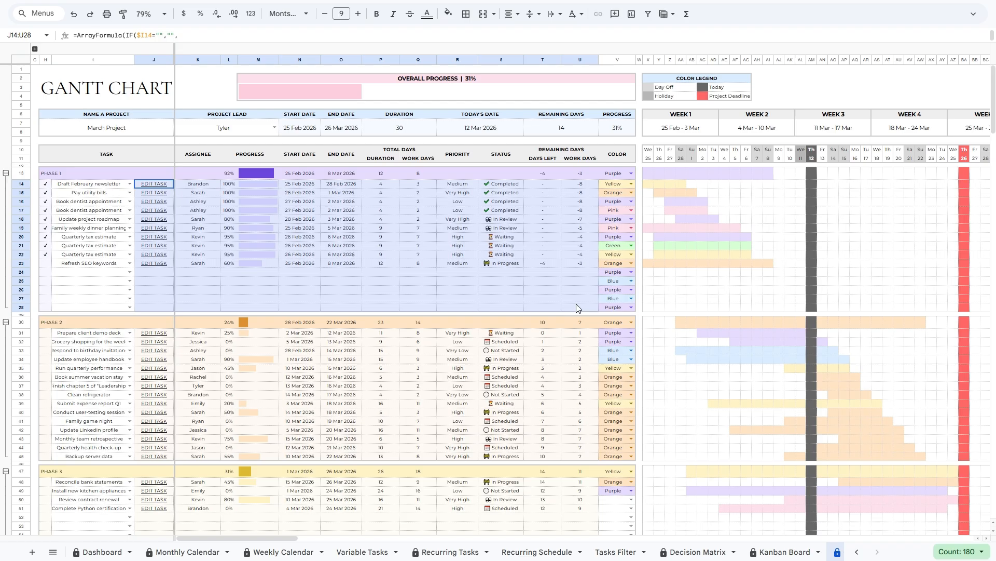
Add the task "Yoga class – 2 week series" to the first empty row of Phase 1, row 24.
left_click(106, 186)
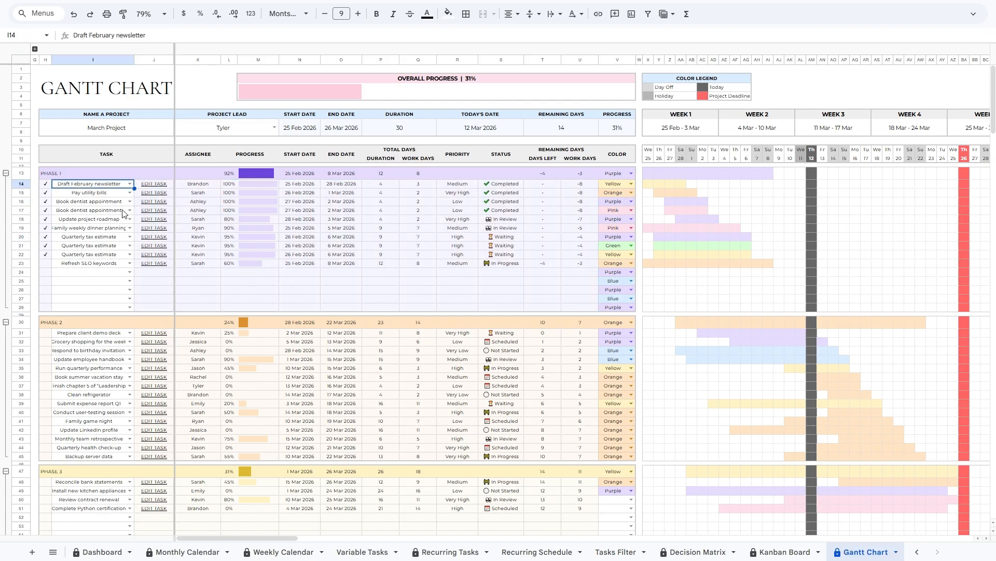
left_click(130, 272)
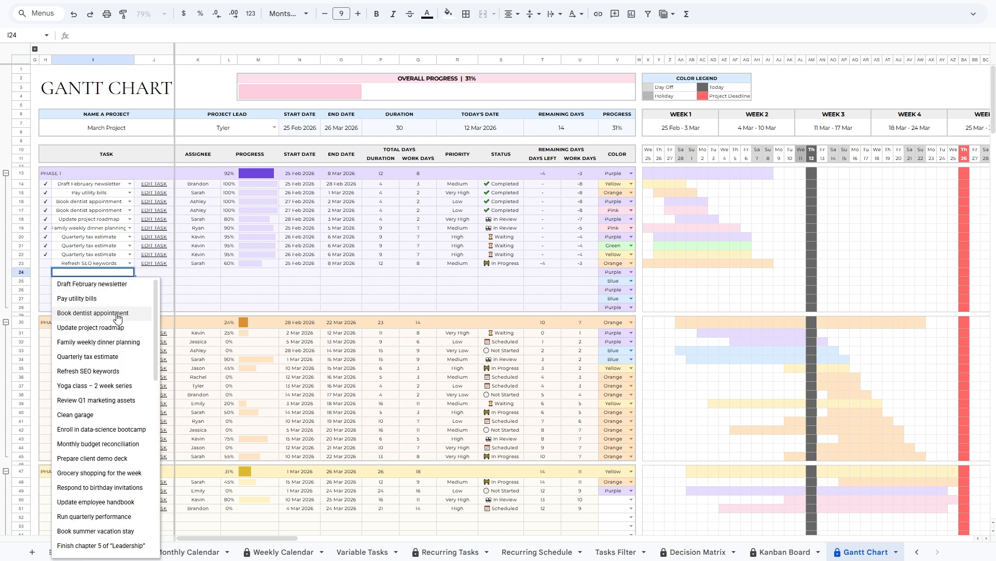
left_click(96, 246)
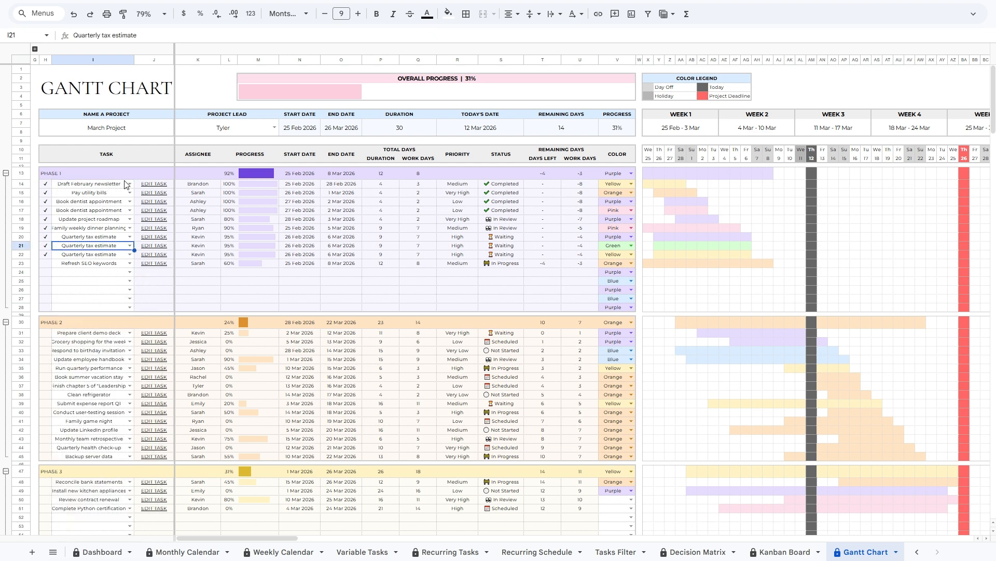
left_click(130, 272)
scroll(89, 317, "down", 1)
scroll(88, 318, "up", 1)
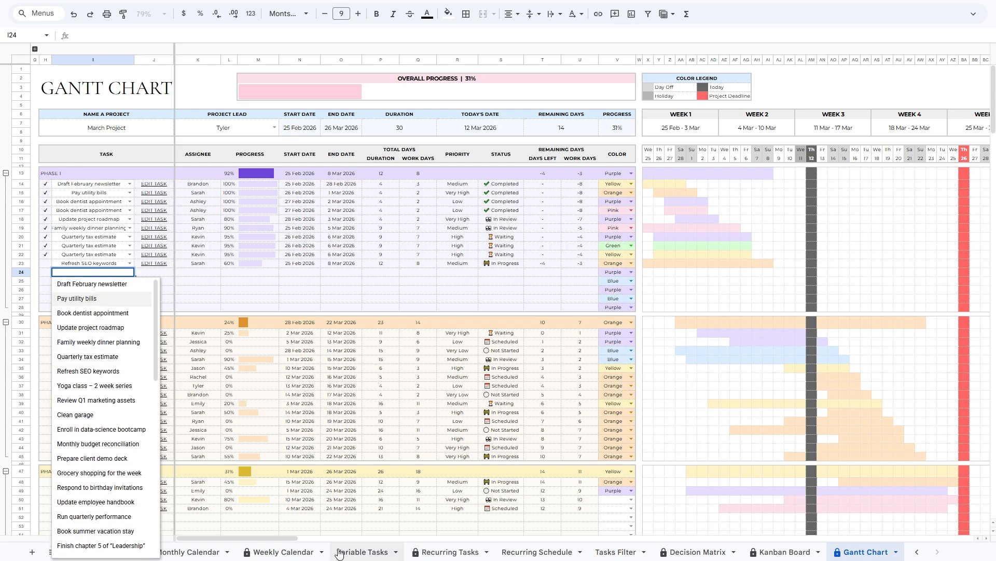
scroll(142, 457, "down", 1)
scroll(153, 387, "up", 1)
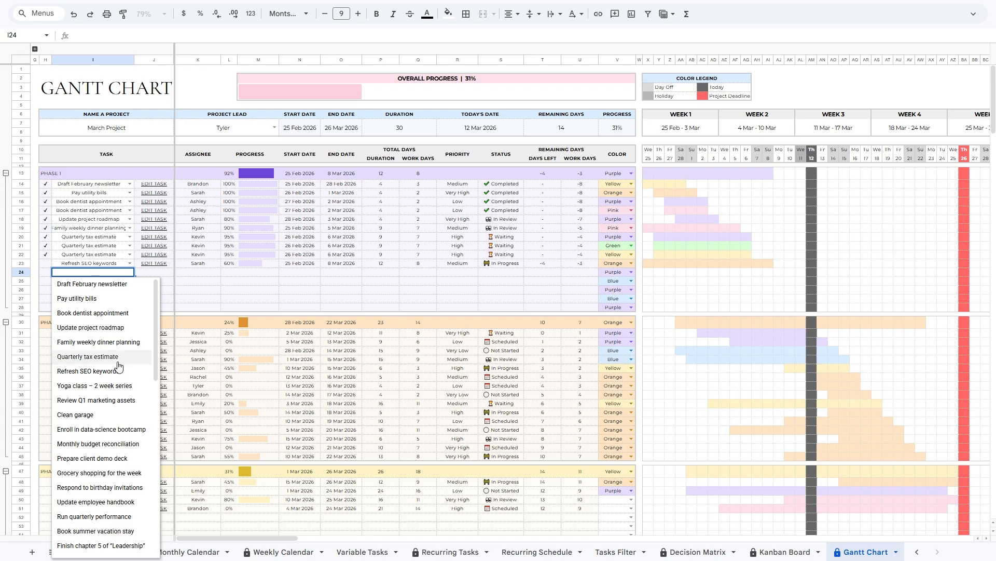
scroll(104, 358, "down", 2)
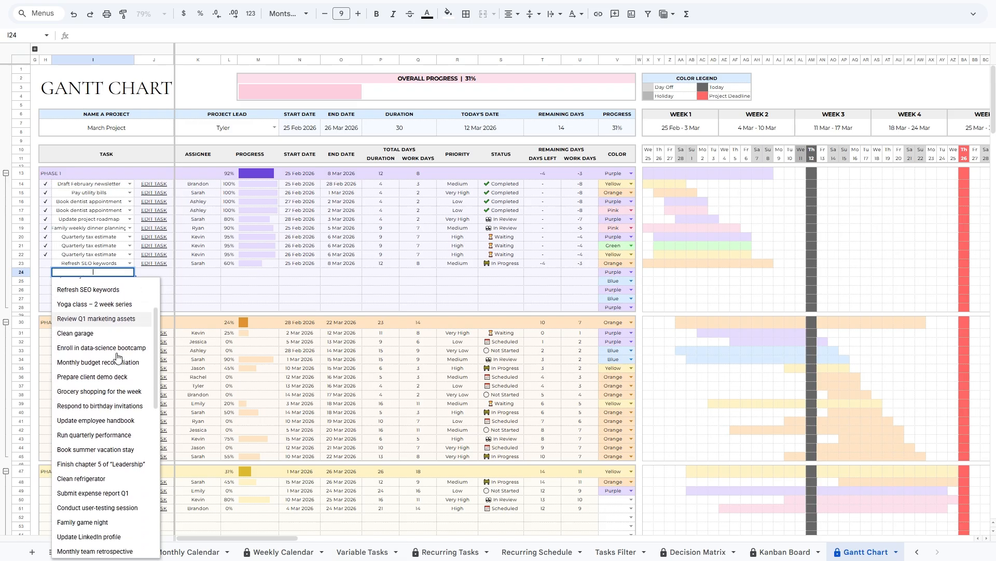
scroll(104, 410, "up", 2)
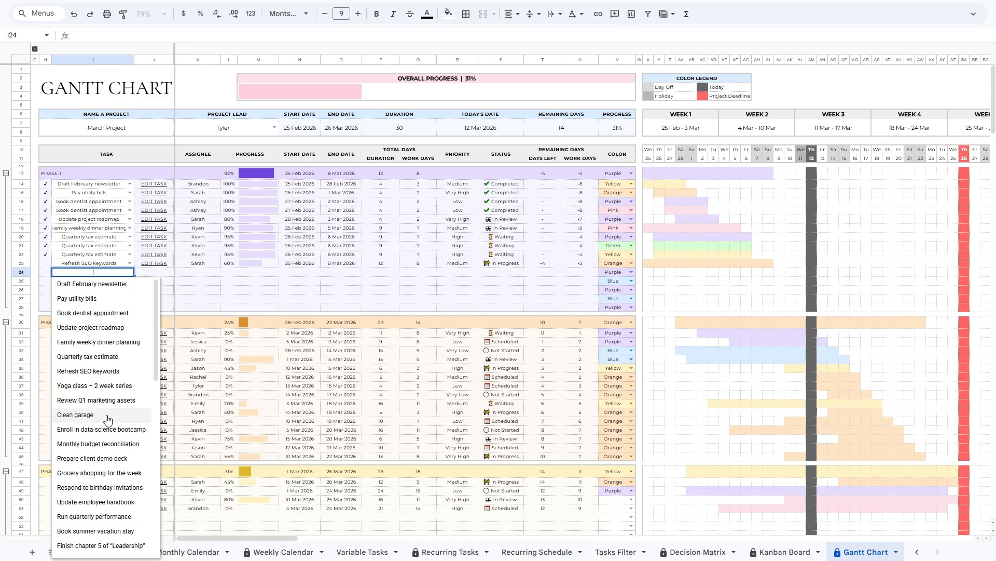
left_click(97, 385)
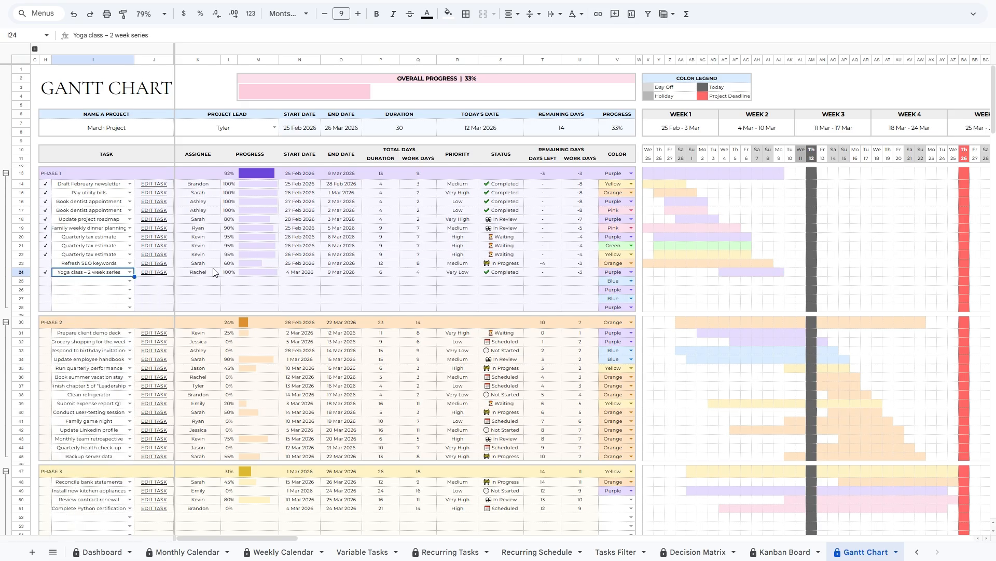
Fill Phase 1 rows 25 to 28 with Review Q1 marketing assets, Clean garage, Enroll in data-science bootcamp and Monthly budget reconciliation.
left_click(130, 280)
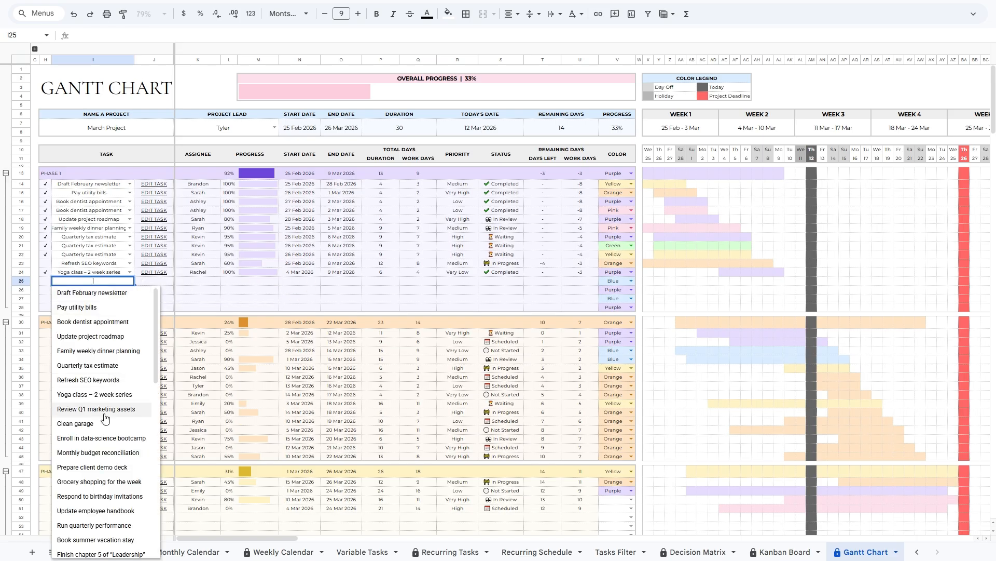
left_click(102, 412)
left_click_drag(138, 281, 843, 285)
left_click(129, 289)
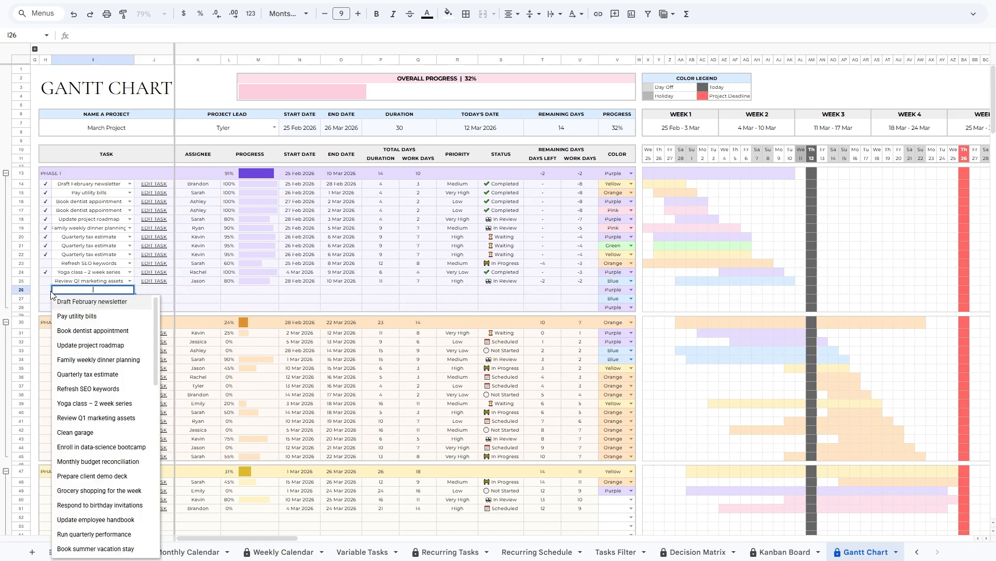
left_click(104, 443)
left_click(130, 298)
left_click(102, 467)
left_click(130, 307)
left_click(101, 487)
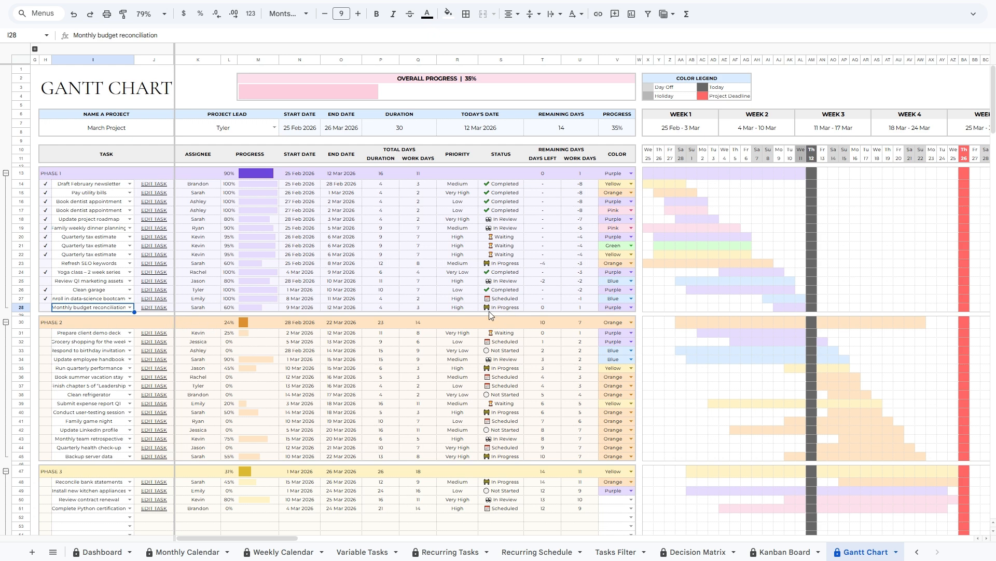
Follow the Edit Task link of Monthly budget reconciliation to Variable Tasks, check the task off and set its status to Completed.
left_click(153, 308)
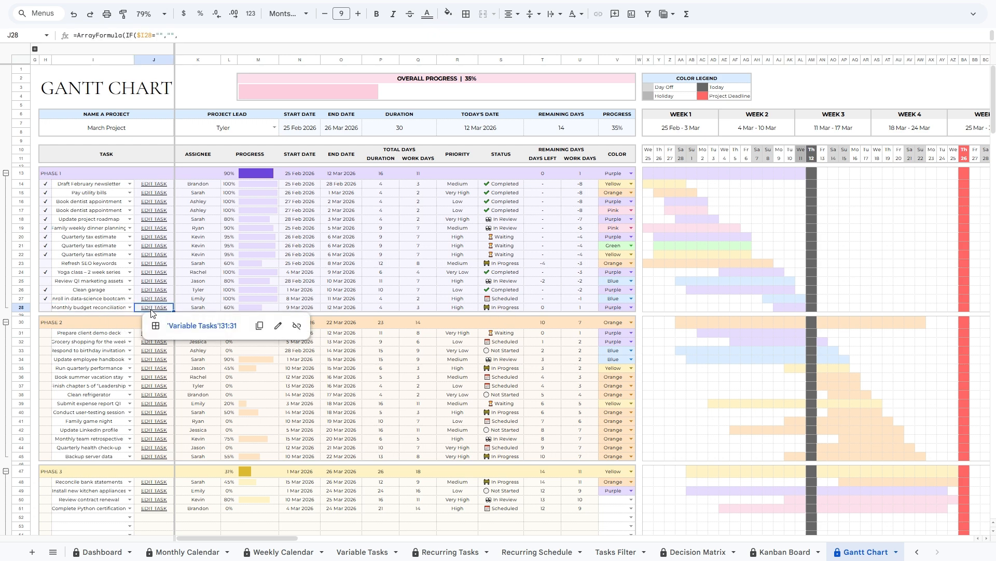
left_click(201, 326)
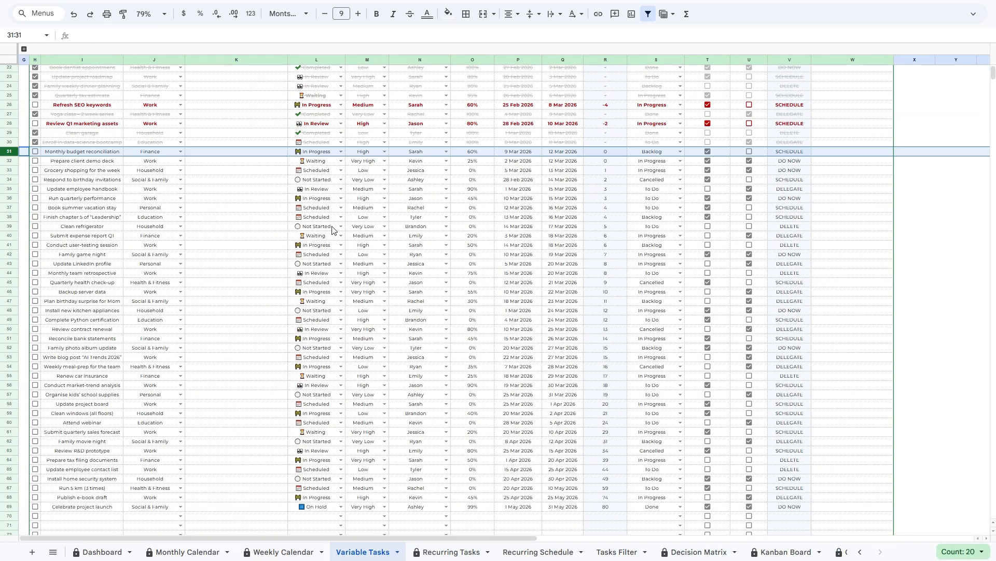
left_click(36, 152)
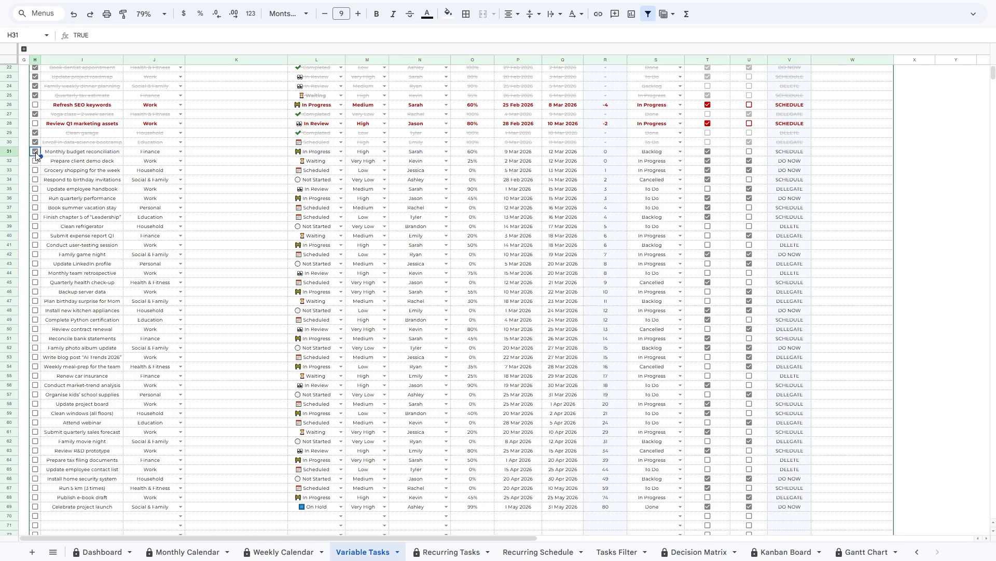
left_click(321, 153)
left_click(342, 153)
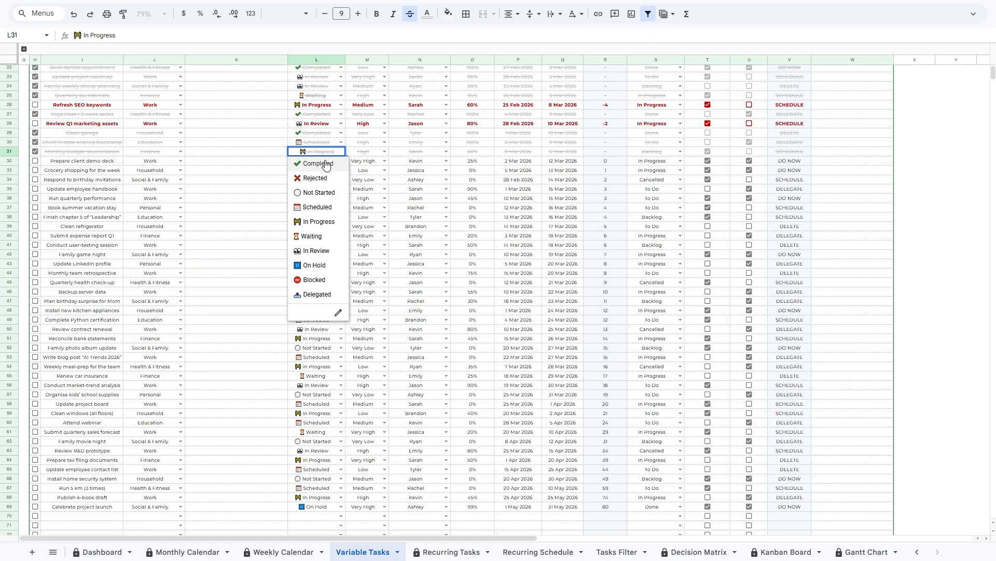
left_click(325, 164)
Set the progress of the Monthly budget reconciliation task to 100%.
left_click(475, 155)
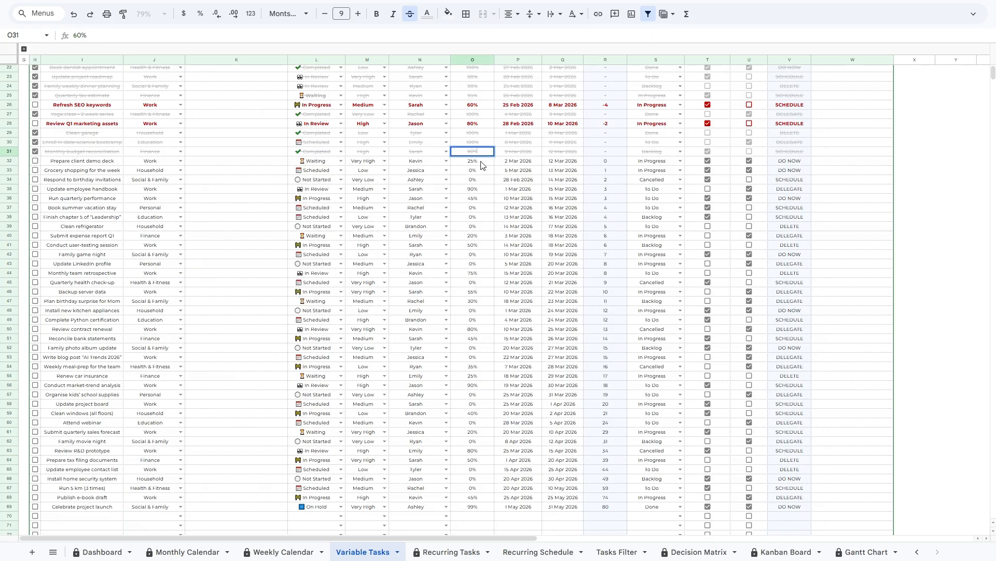
type("6")
key("BackSpace")
type("100")
key("Return")
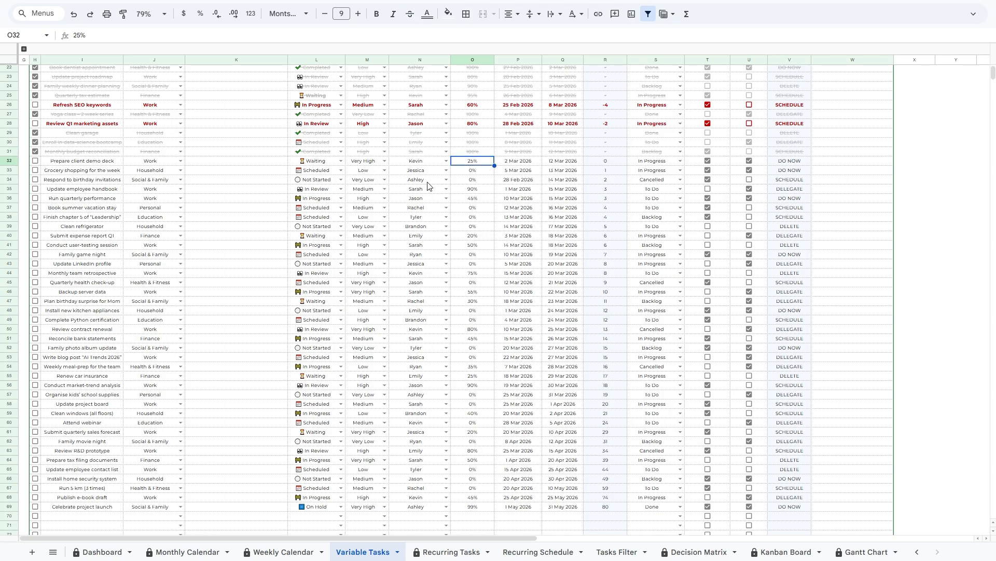
Return to the Gantt Chart sheet and review the Phase 1 timeline bars, the overall progress and the other phases.
left_click(861, 552)
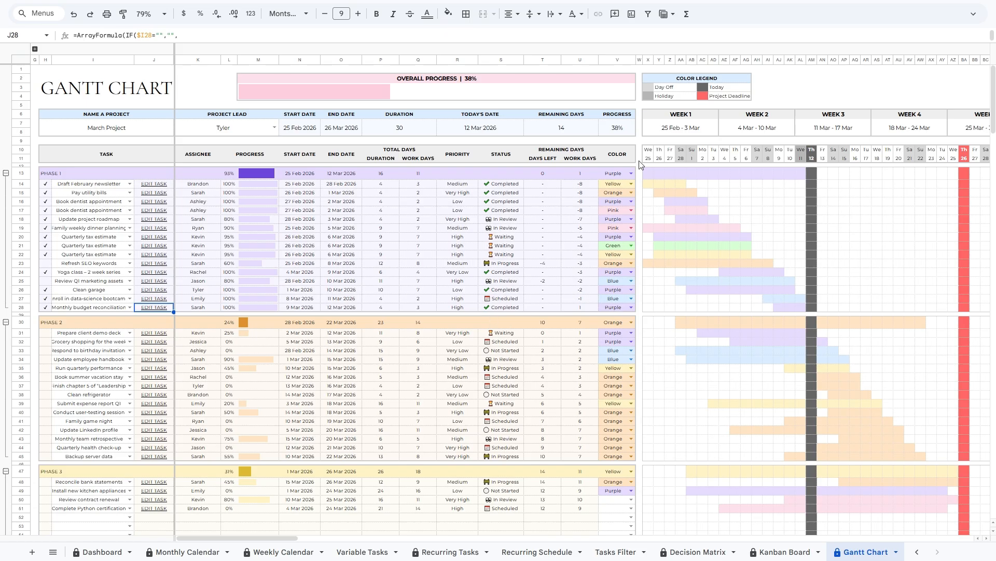
left_click_drag(642, 168, 956, 311)
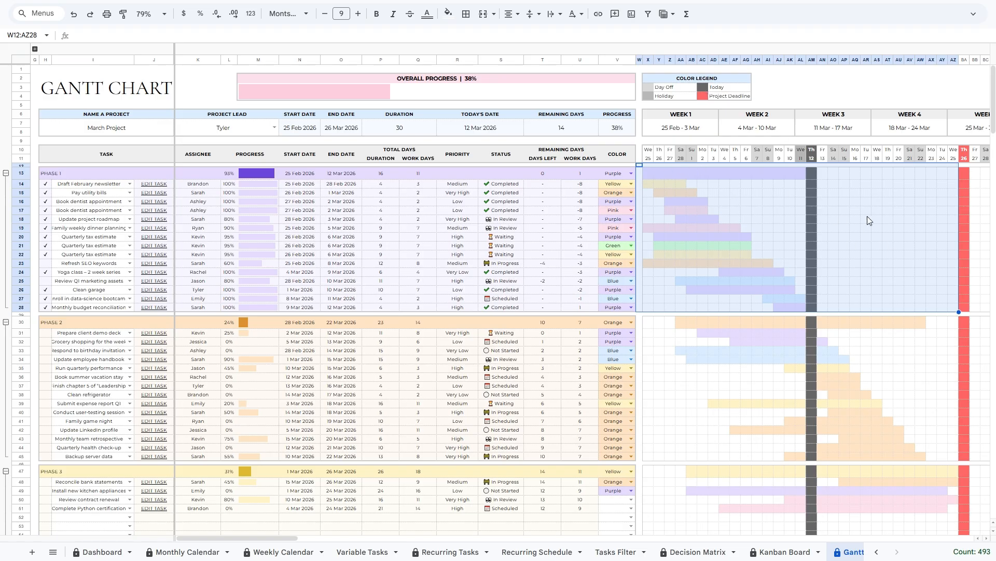
left_click(638, 193)
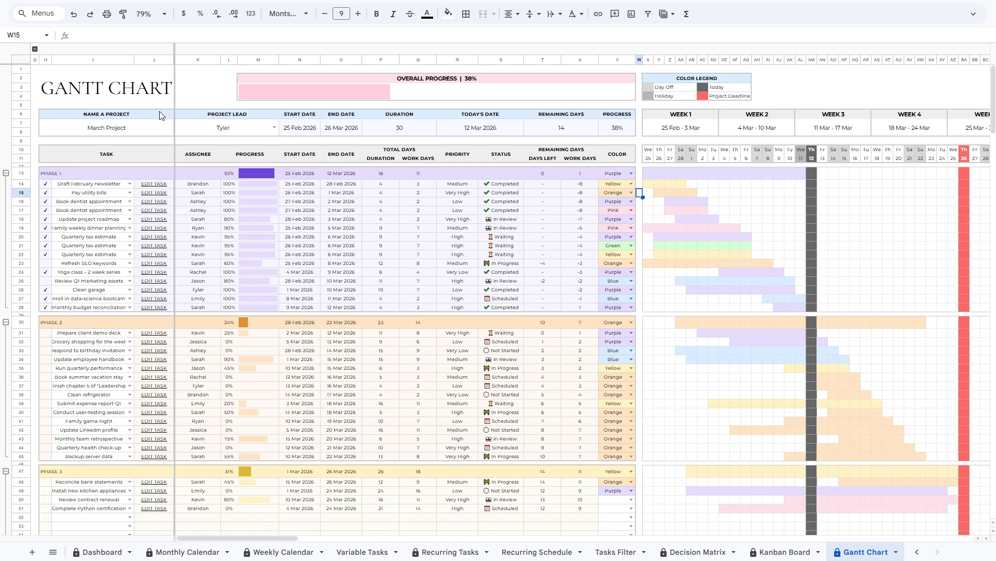
left_click(388, 79)
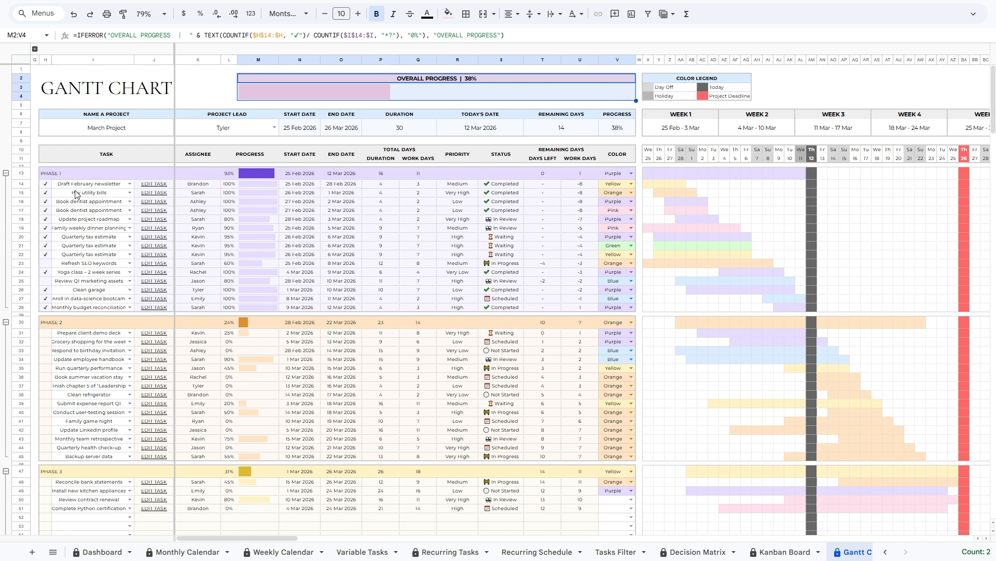
left_click_drag(617, 114, 617, 130)
scroll(258, 300, "down", 5)
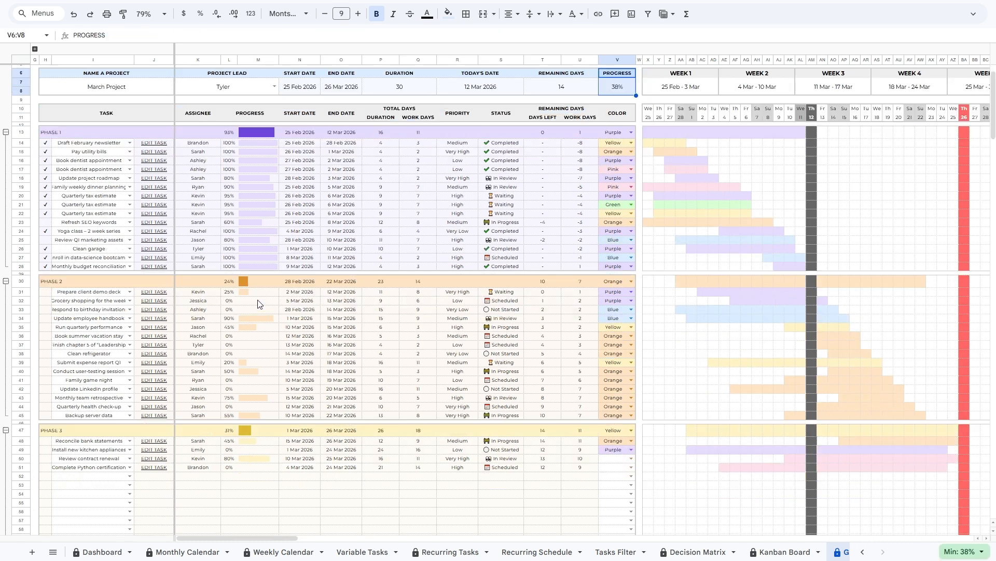
left_click_drag(994, 128, 995, 96)
scroll(103, 394, "down", 2)
scroll(102, 394, "up", 3)
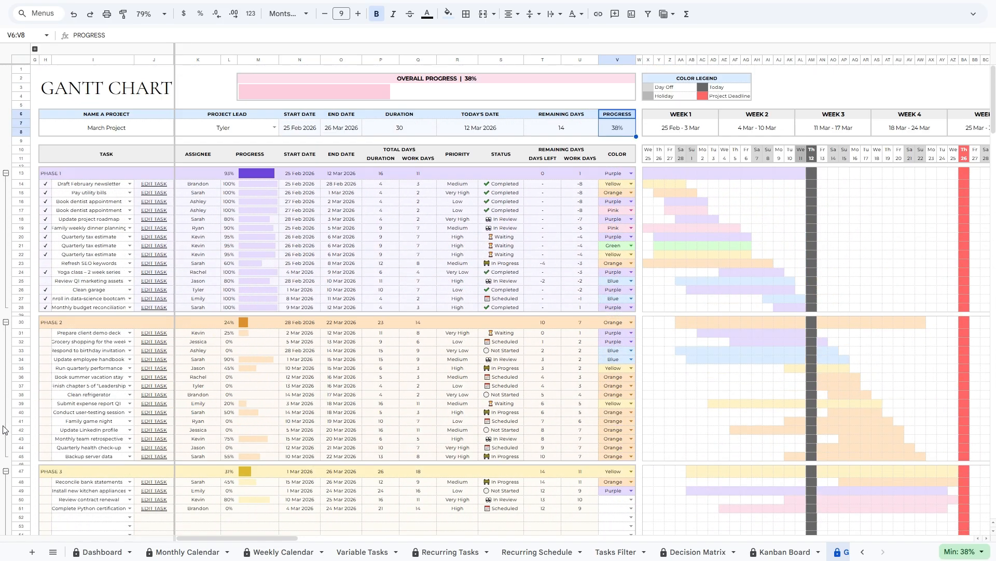
Collapse the Phase 3 task rows and expand them again, accepting the protected-sheet warning both times.
left_click(6, 472)
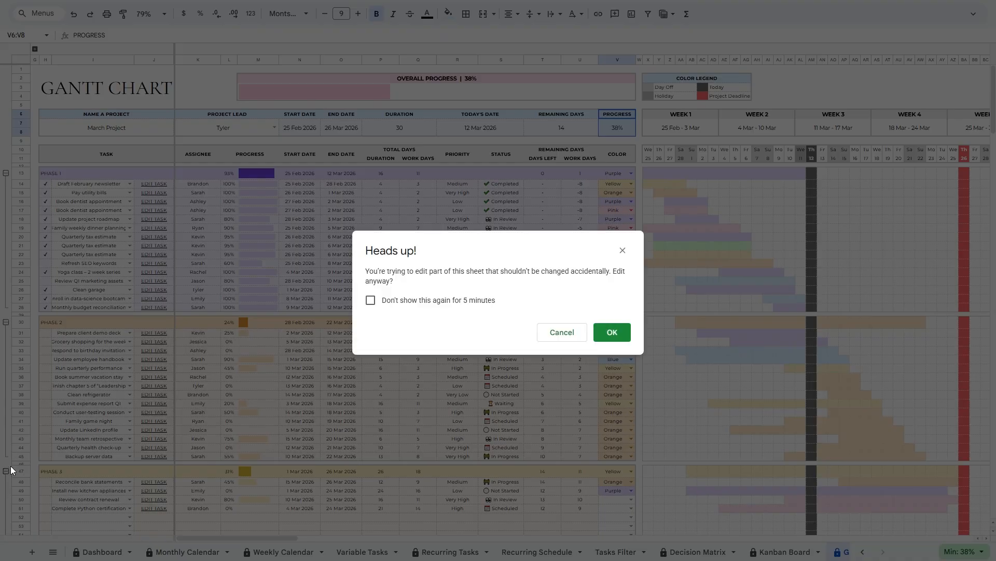
left_click(612, 332)
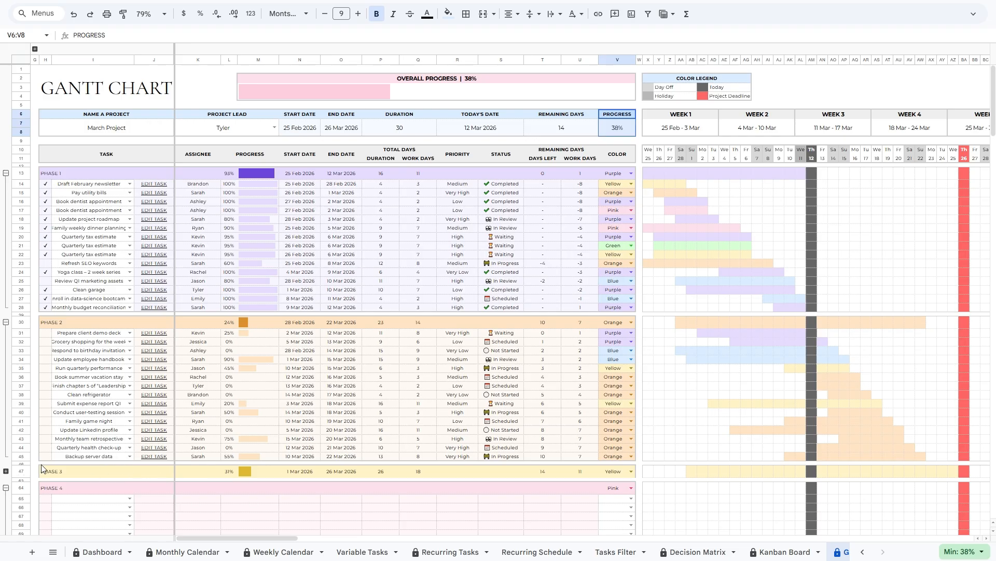
left_click(6, 471)
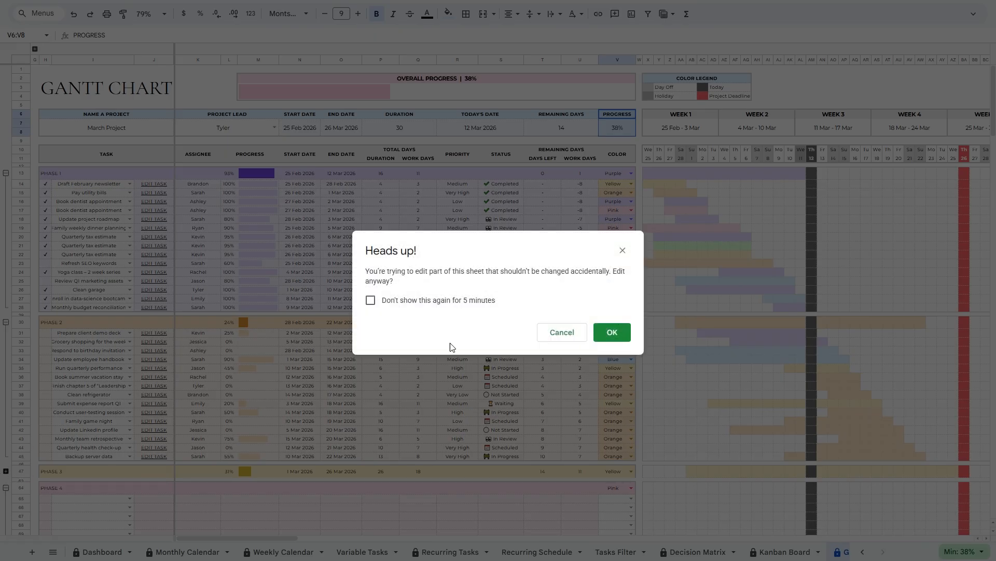
left_click(600, 334)
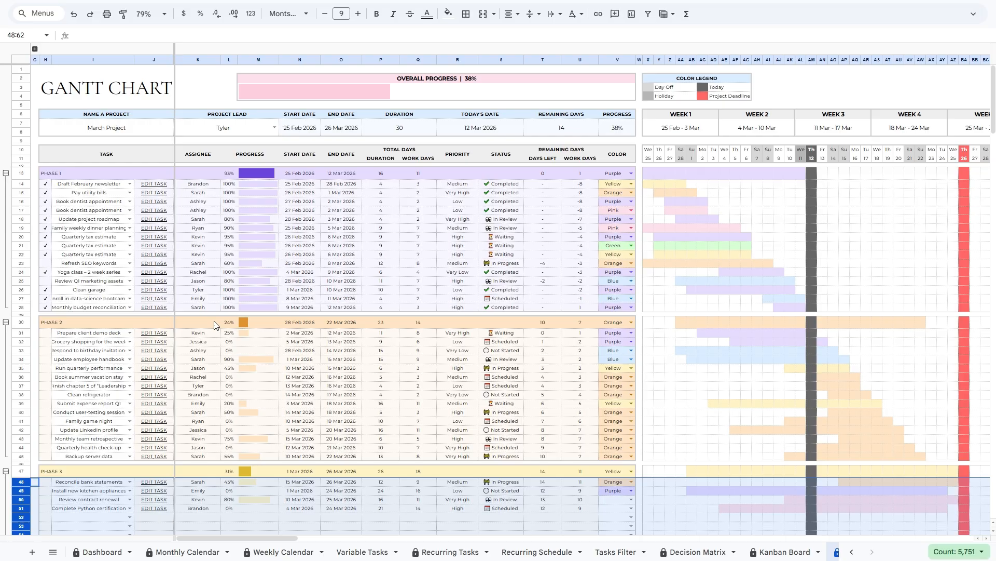
Try Yellow, Orange, Pink, Blue and Green as the Phase 1 summary row's color and set it back to Purple.
left_click(615, 172)
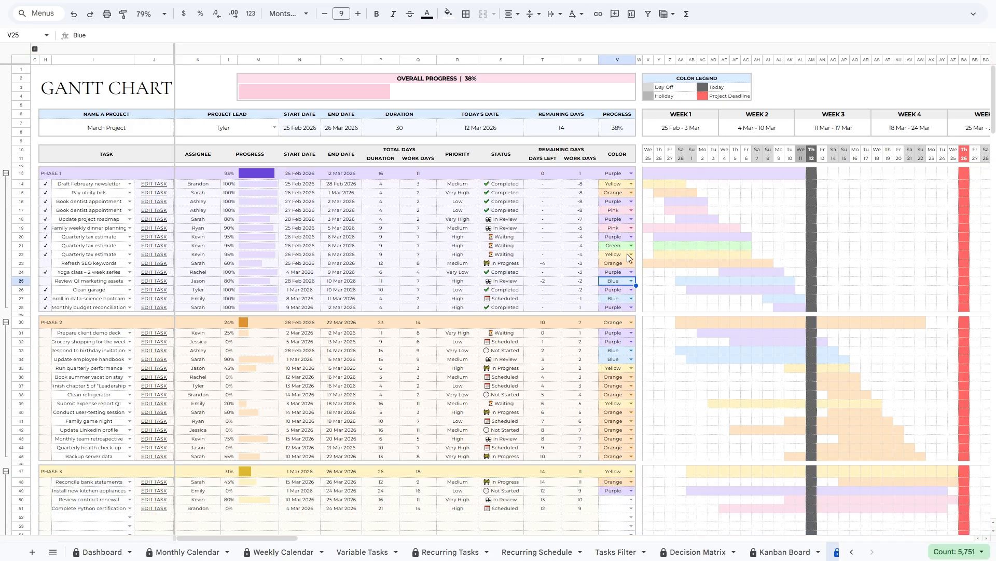
left_click(631, 173)
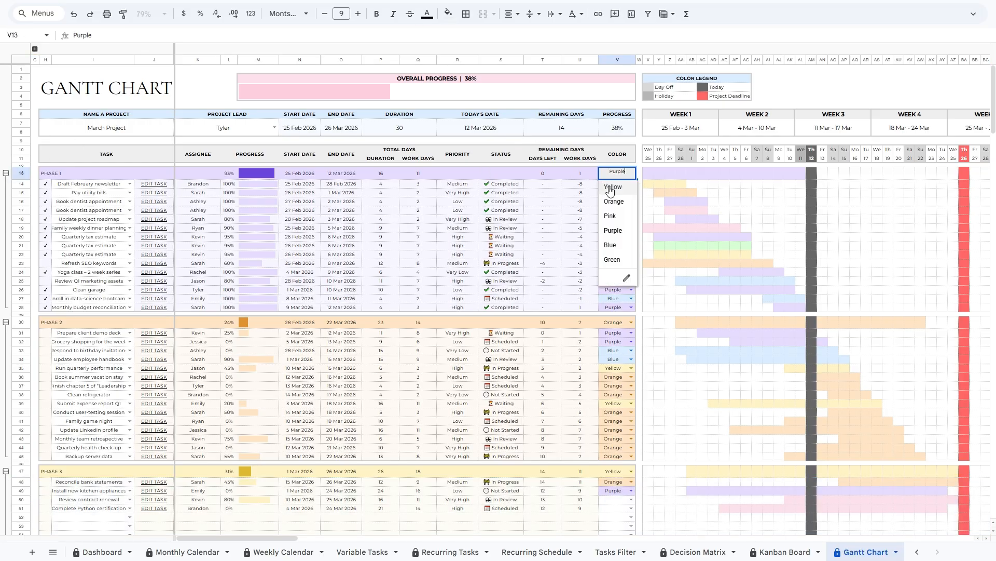
left_click(607, 188)
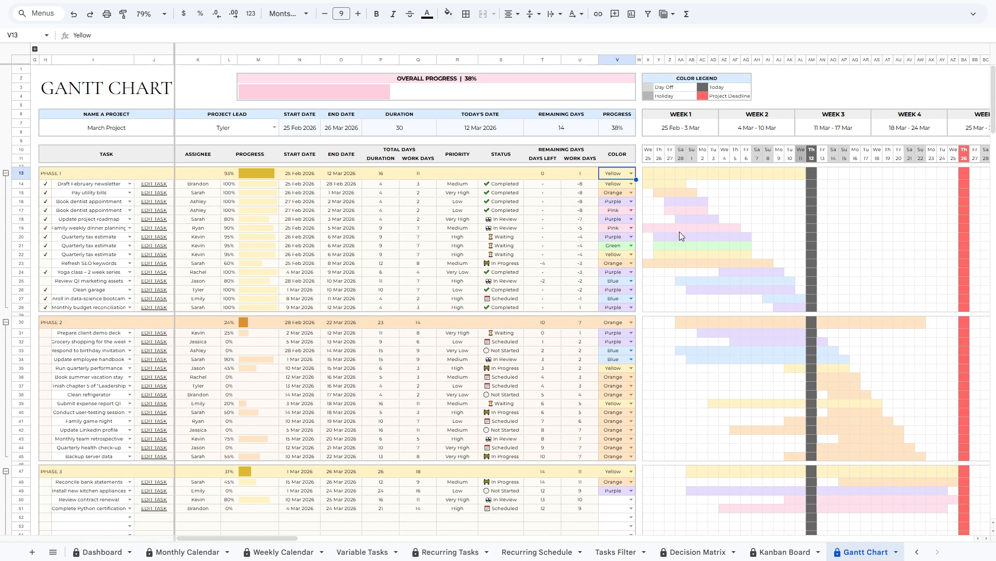
left_click(616, 171)
left_click(614, 201)
left_click(618, 173)
left_click(610, 216)
left_click(617, 173)
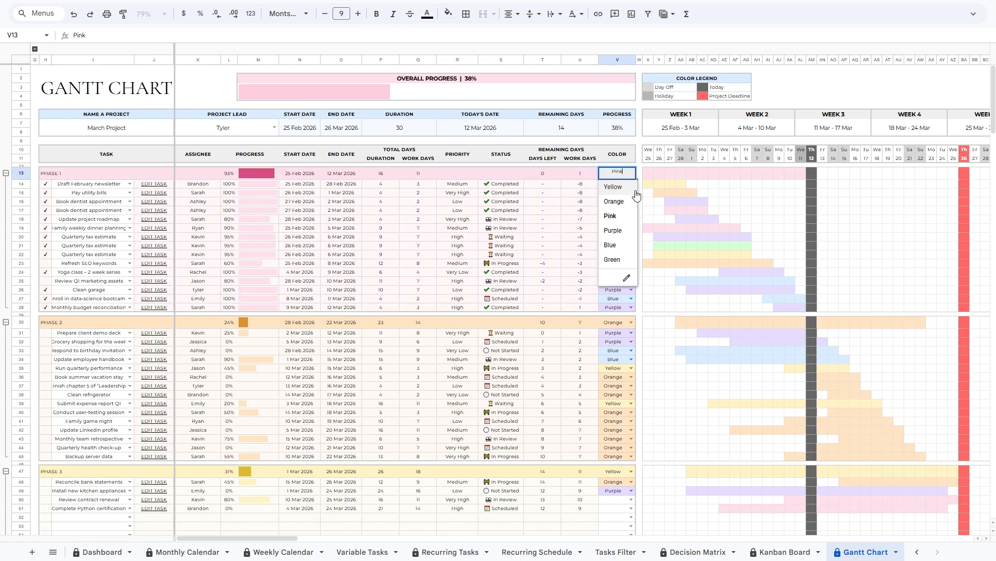
left_click(611, 245)
left_click(618, 173)
left_click(612, 259)
left_click(624, 174)
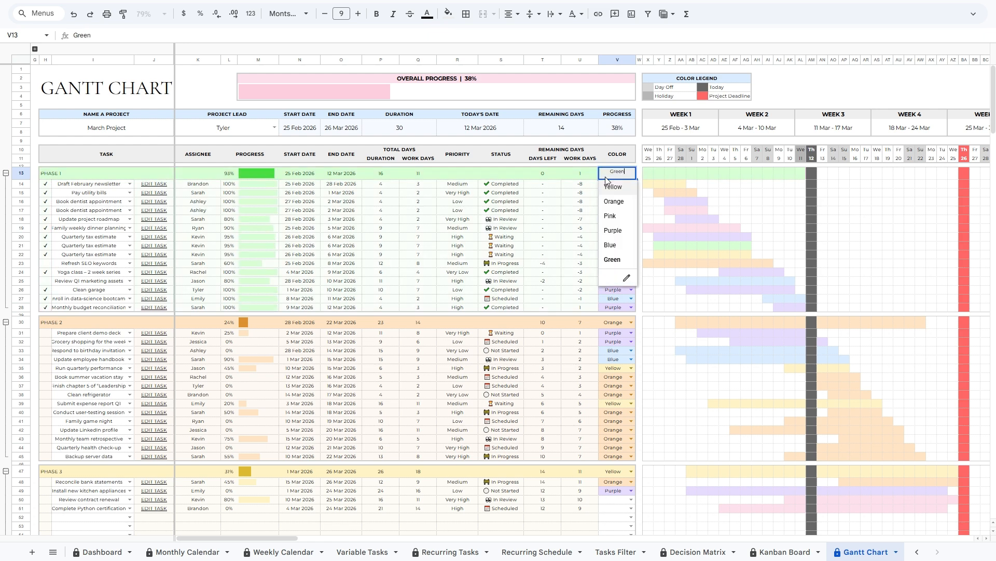
left_click(616, 234)
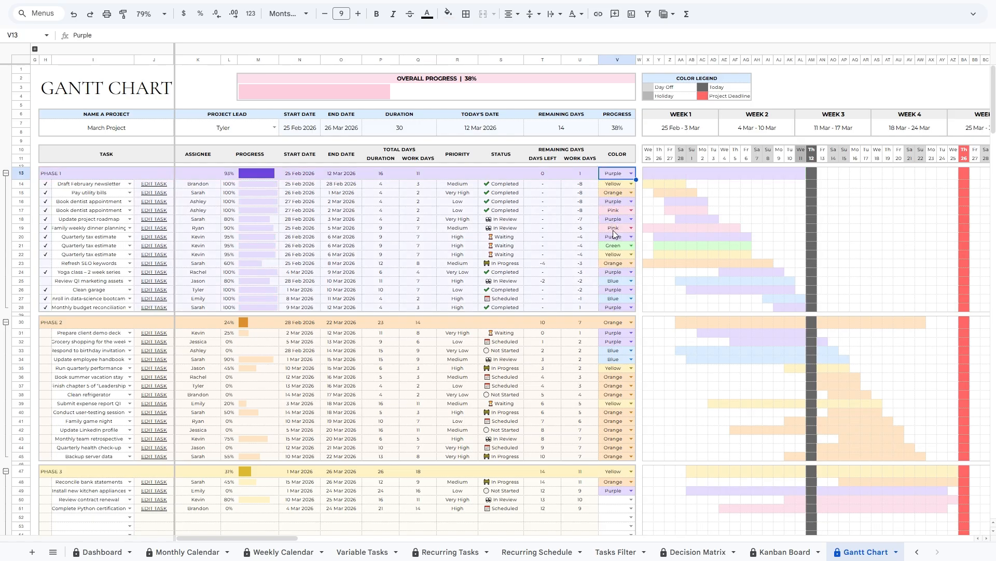
Try Yellow and Orange as the color of the Review Q1 marketing assets task and set it back to Blue.
left_click(615, 282)
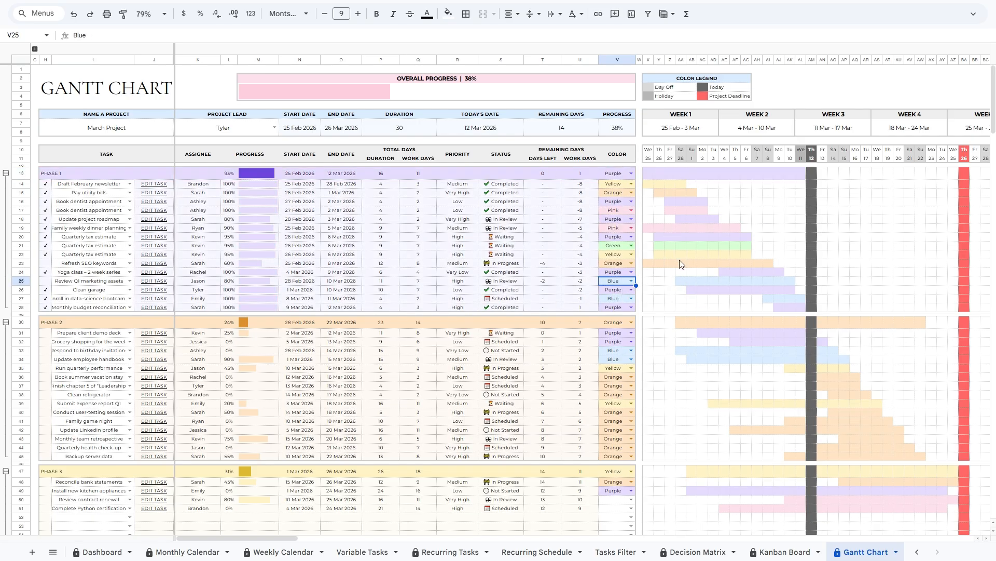
double_click(633, 281)
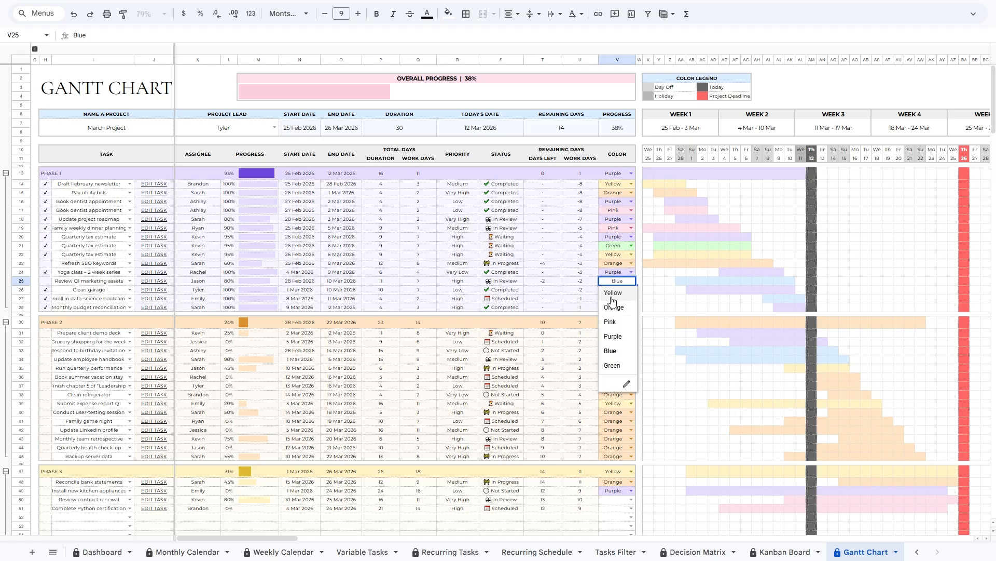
left_click(610, 295)
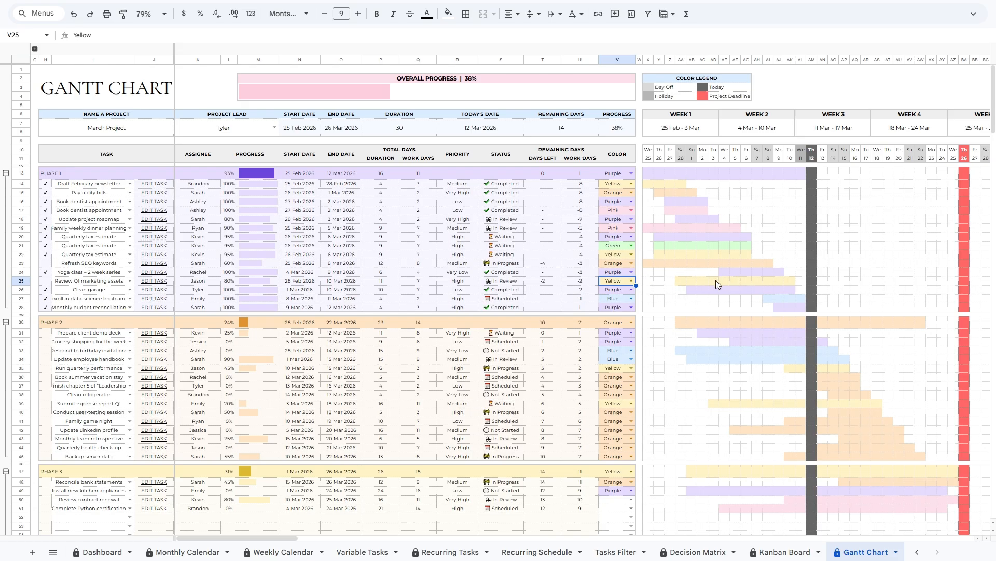
left_click_drag(610, 283, 786, 281)
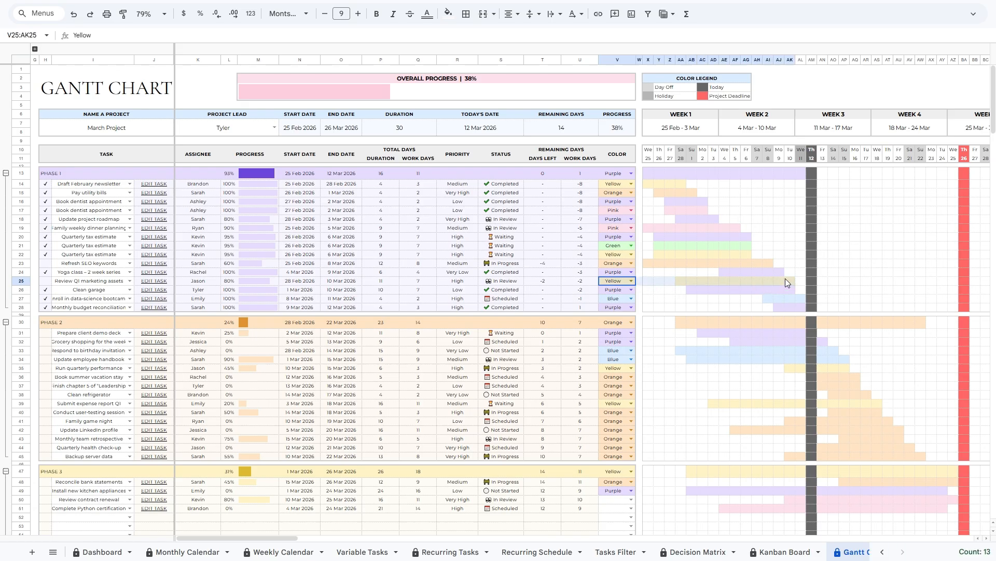
left_click(632, 283)
left_click(618, 309)
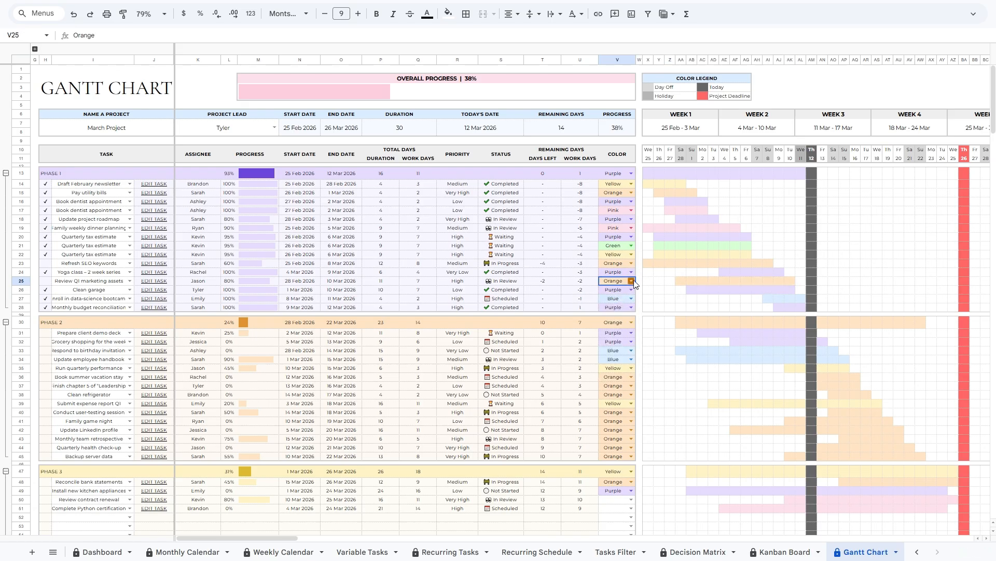
left_click(632, 282)
left_click(613, 350)
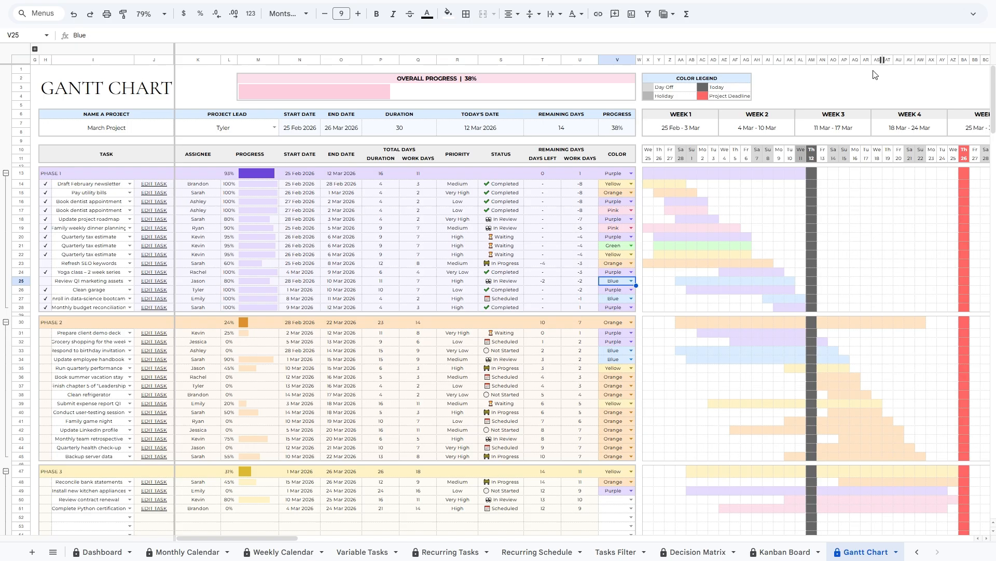
Review the project name area at the start of the Gantt Chart and switch to the Dashboard sheet.
key("ctrl+Home")
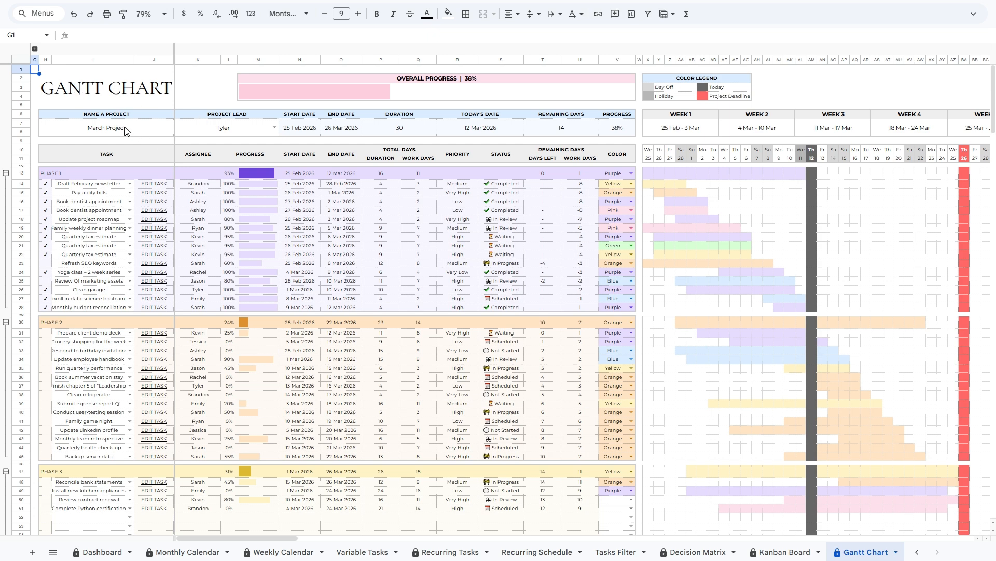
left_click_drag(69, 114, 83, 131)
left_click(38, 70)
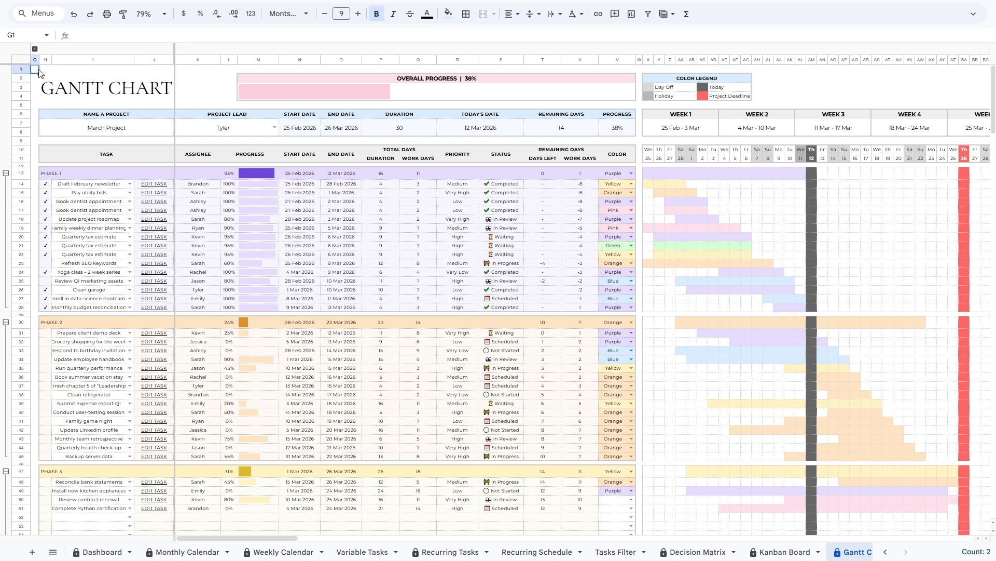
left_click(896, 554)
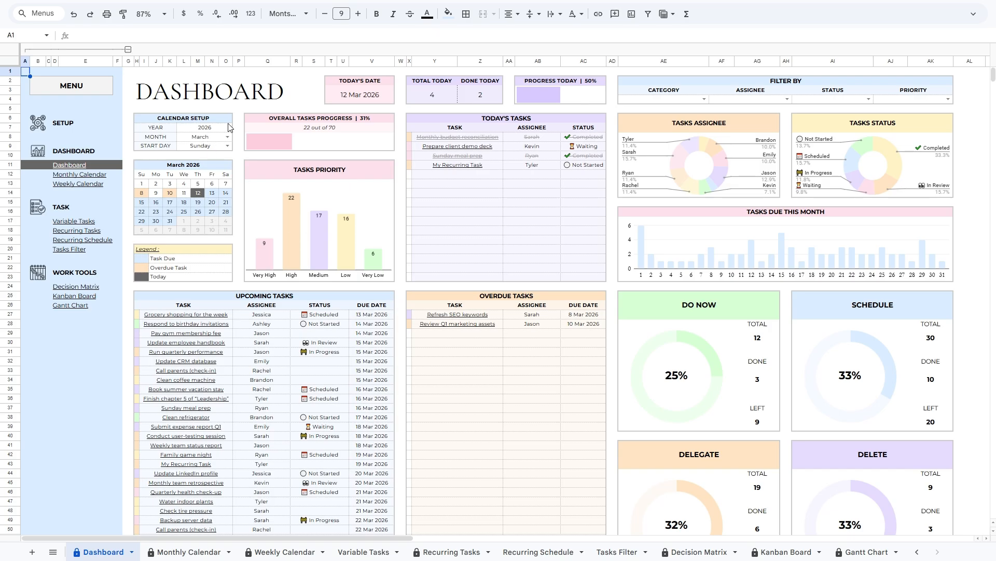
Highlight the Calendar Setup block and the Filter By block on the Dashboard to examine their options.
left_click_drag(208, 119, 207, 147)
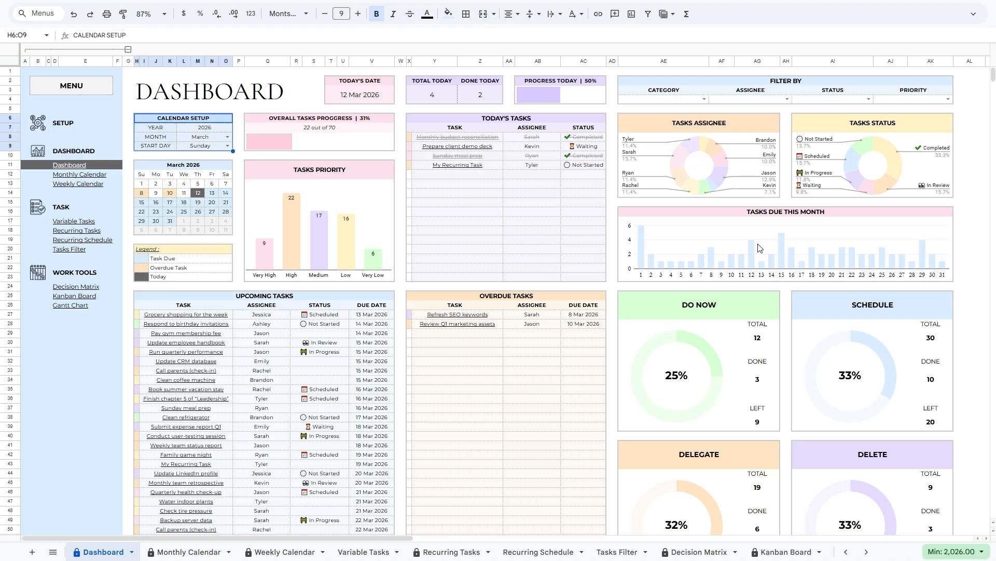
key("shift+Up")
key("shift+Up")
key("shift+Up")
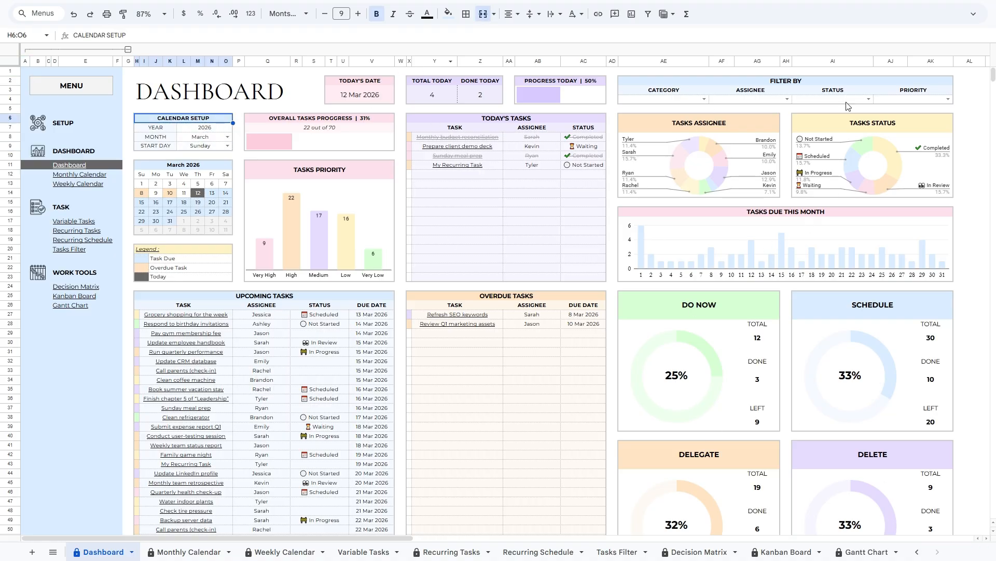
left_click_drag(706, 81, 707, 101)
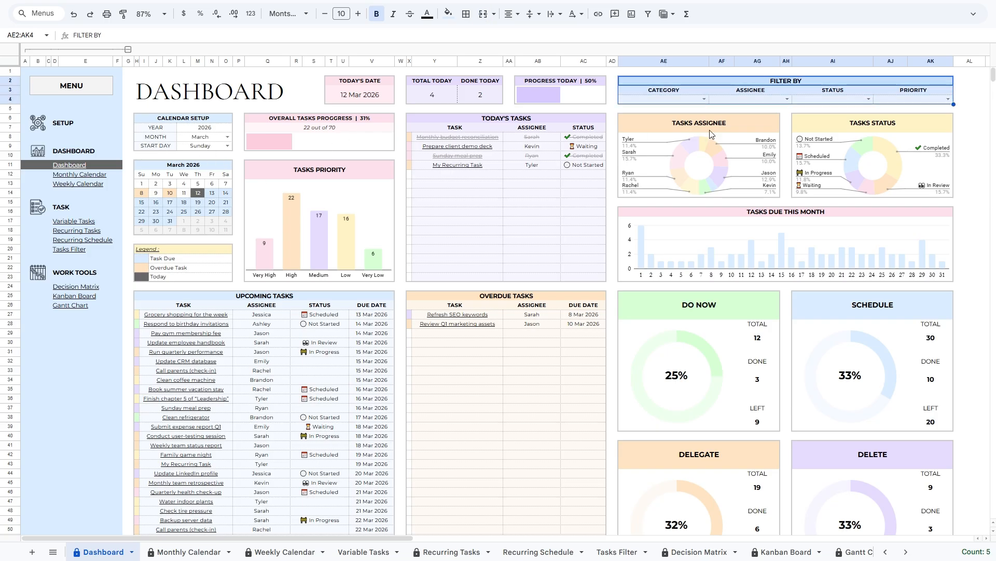
Examine the Calendar Setup heading, the March 2026 mini calendar and its color legend.
left_click(165, 117)
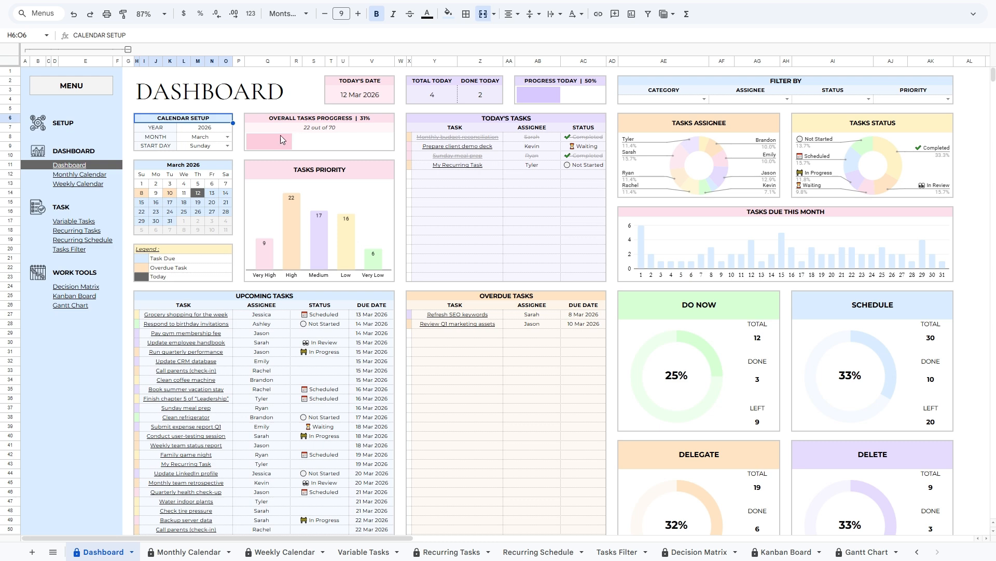
left_click(214, 167)
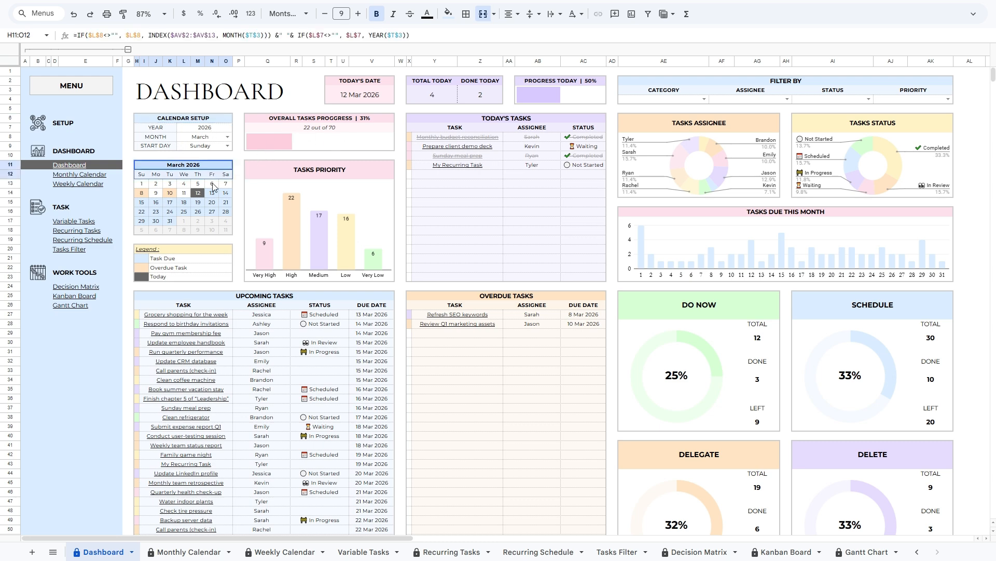
left_click_drag(147, 154, 213, 238)
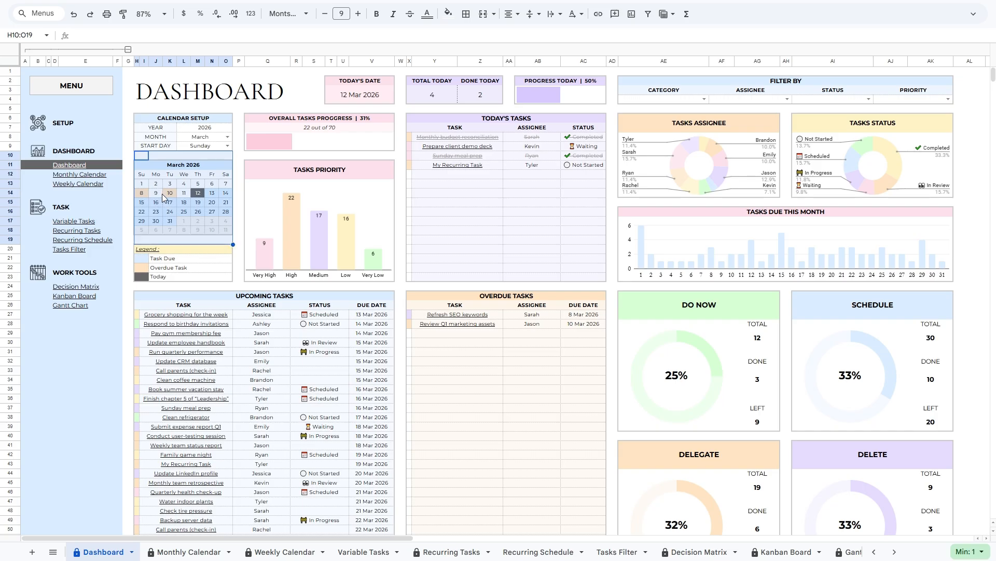
left_click(142, 156)
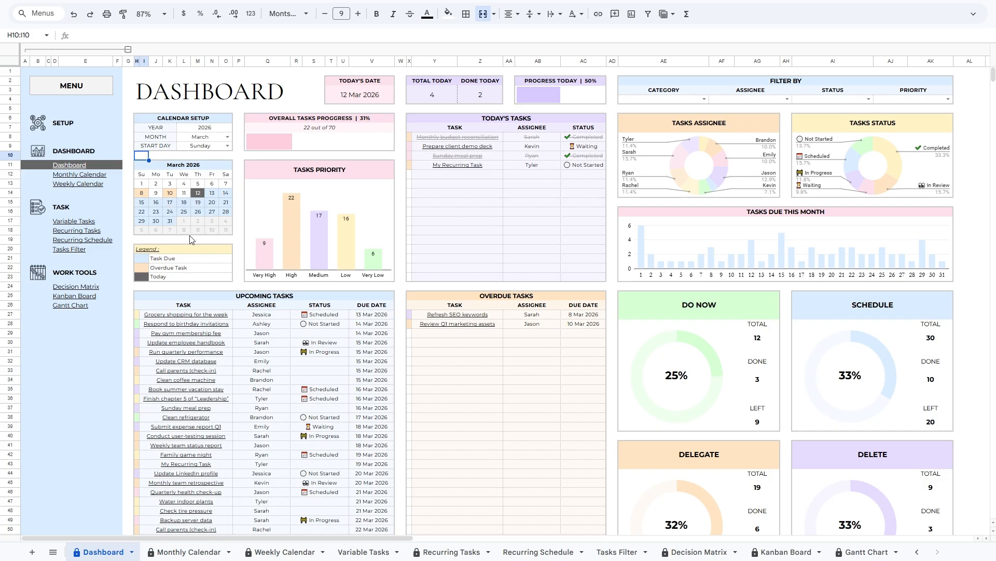
left_click_drag(182, 249, 187, 268)
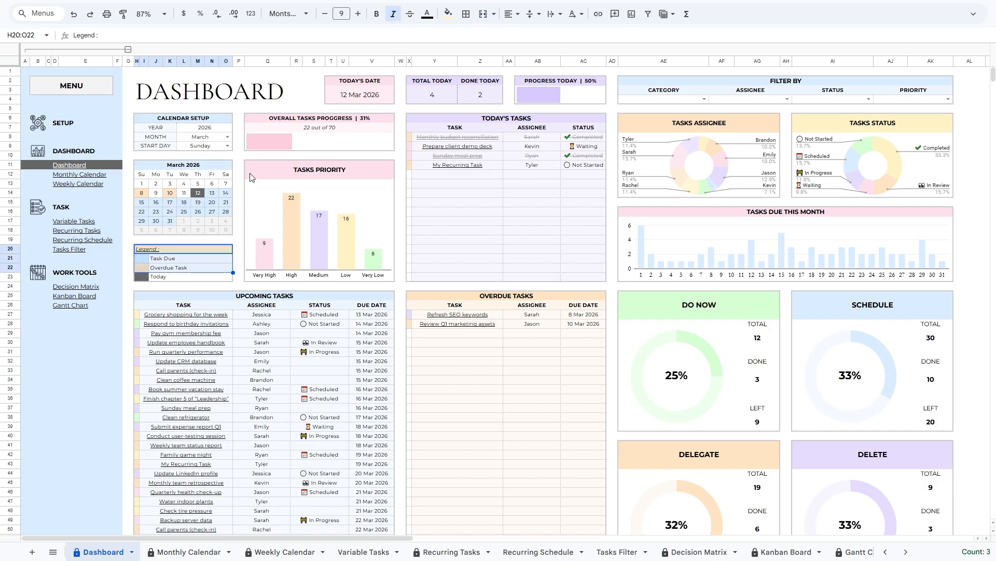
Examine the Total Today, Done Today and Progress Today figures and the Today's Tasks list.
left_click(451, 83)
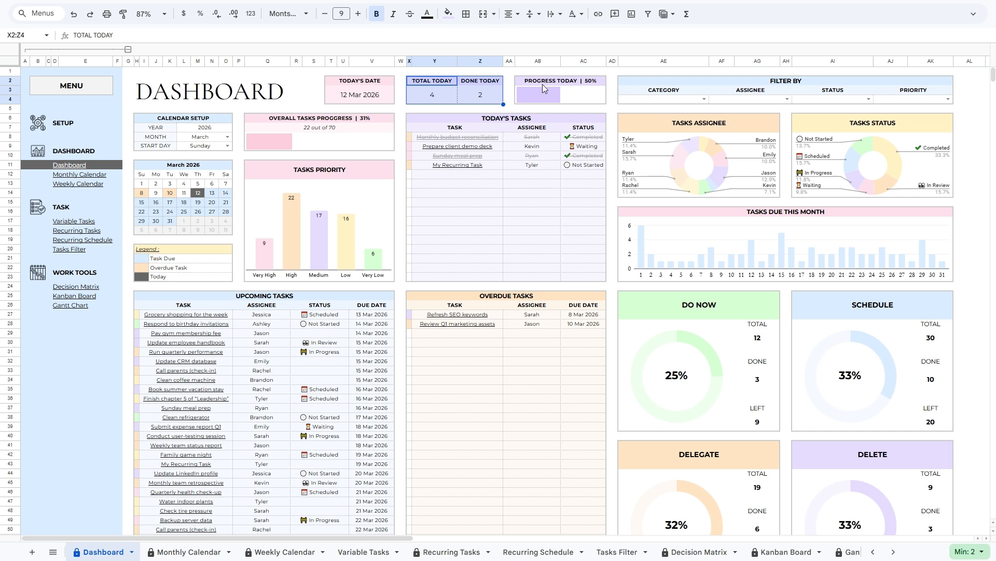
key("Right")
left_click(478, 88)
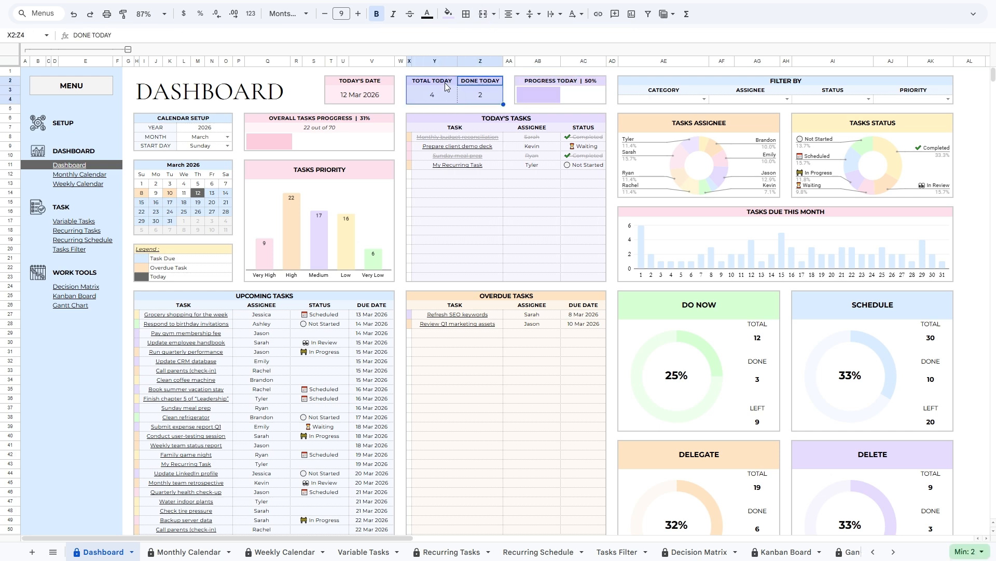
left_click(545, 85)
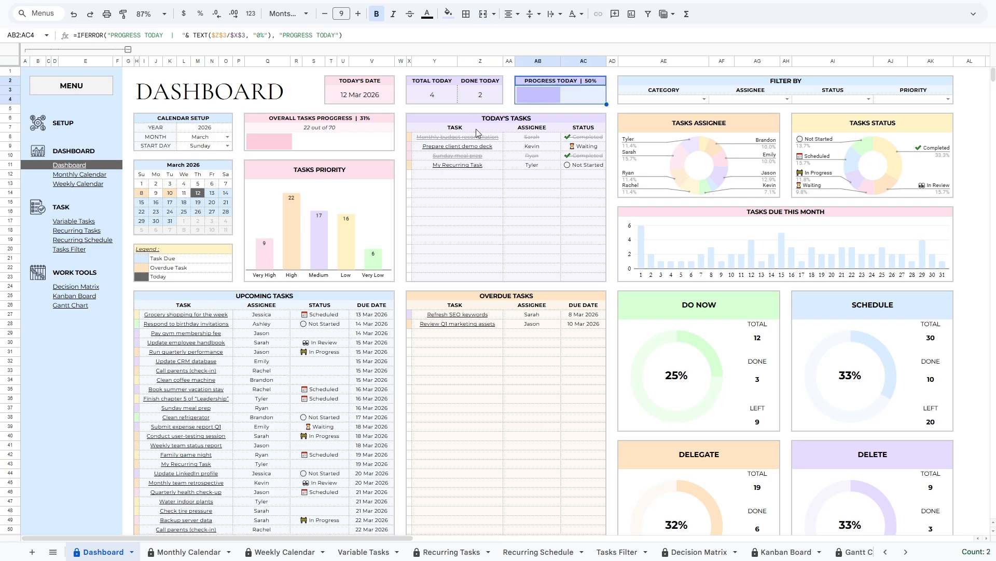
left_click_drag(473, 120, 478, 279)
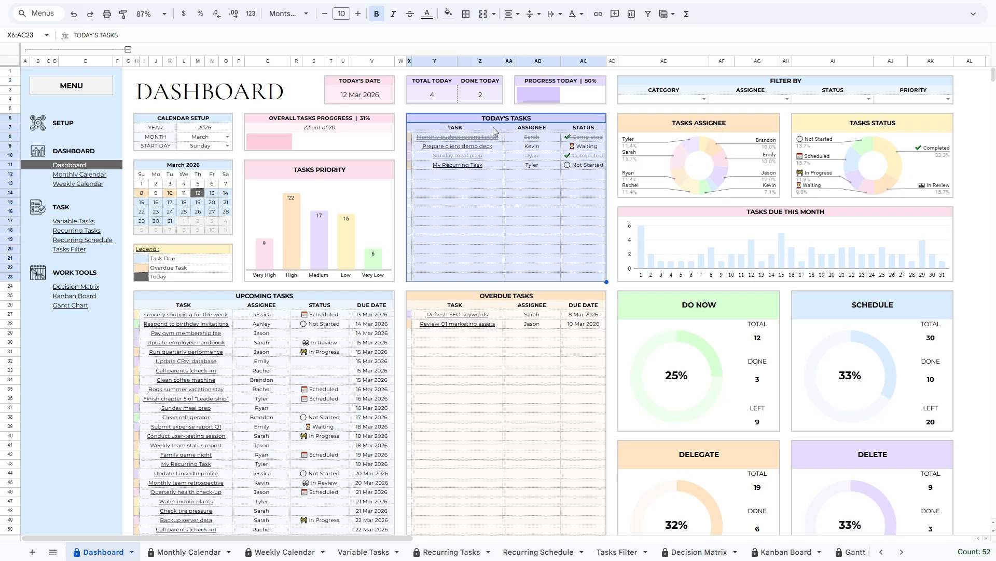
left_click(506, 120)
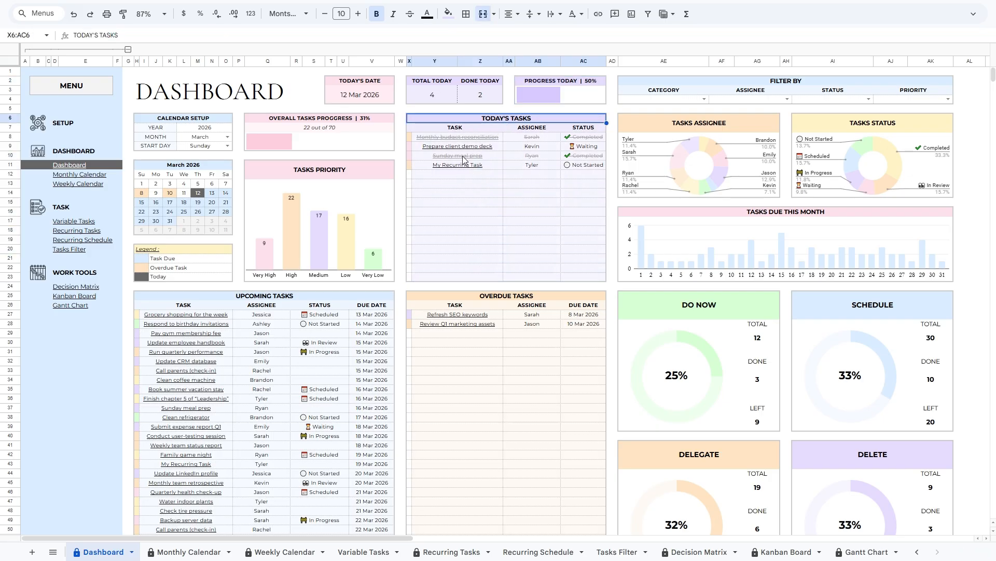
Preview the source links in Today's Tasks and follow the Prepare client demo deck link to its row in Variable Tasks.
mouse_move(446, 141)
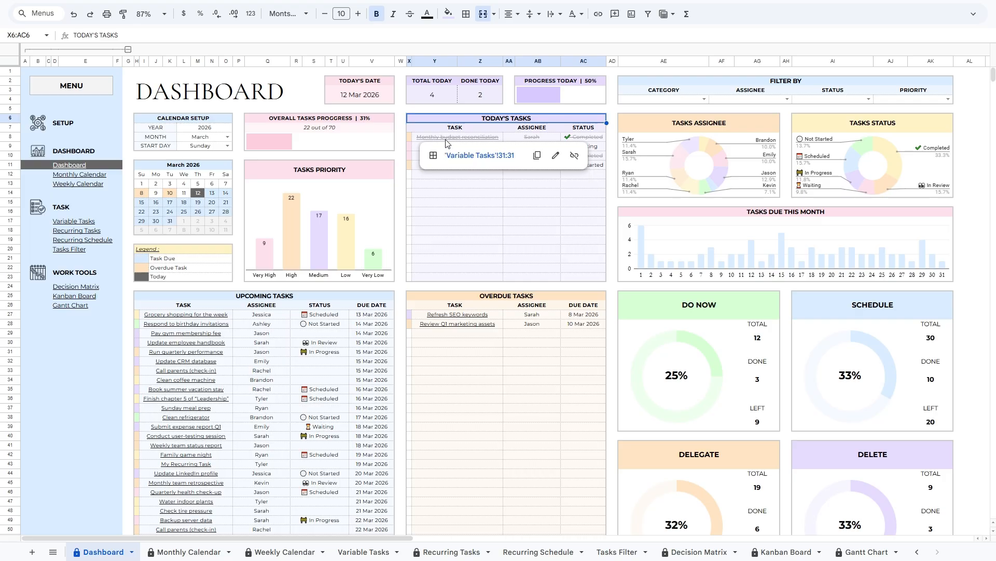
left_click(450, 193)
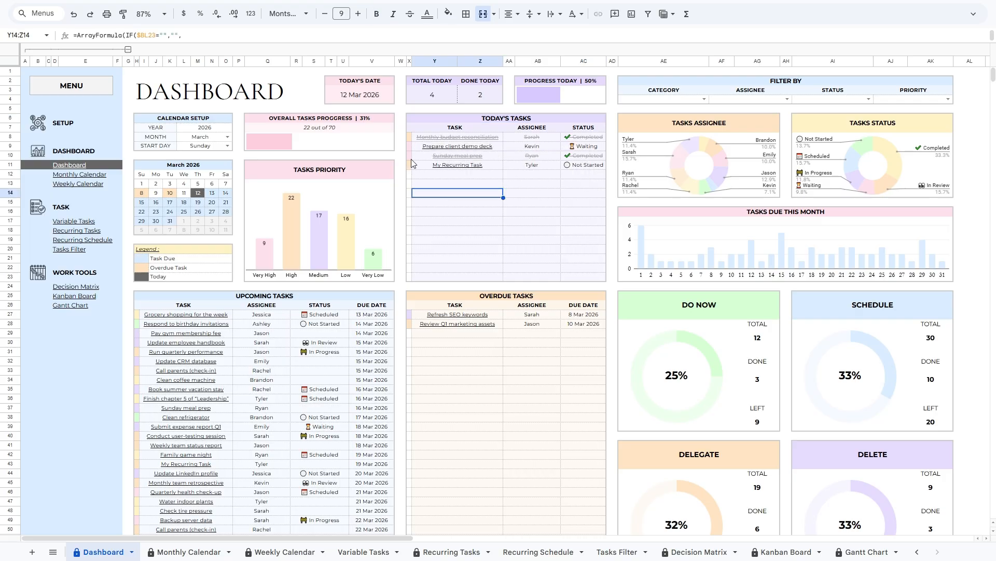
left_click(410, 156)
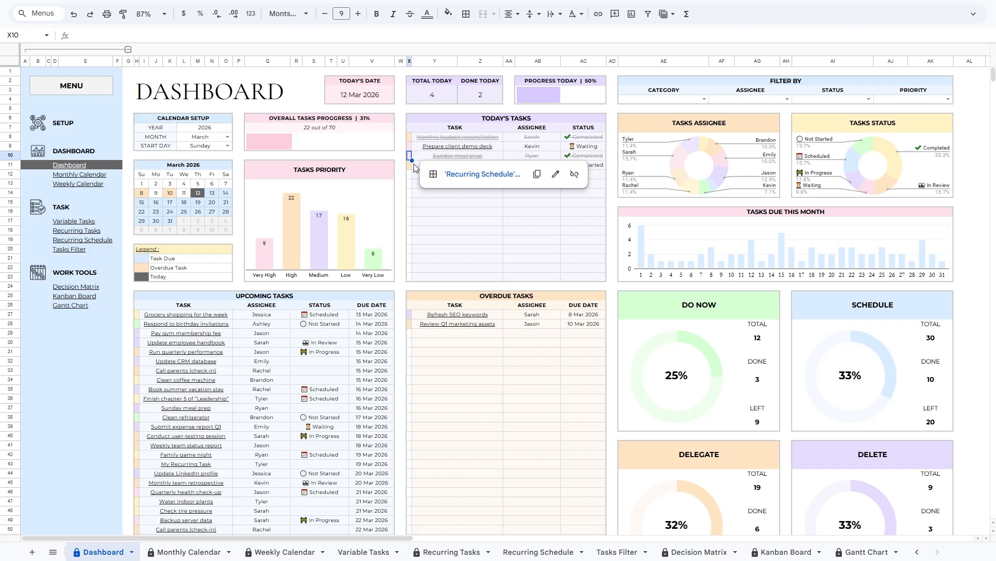
left_click(443, 151)
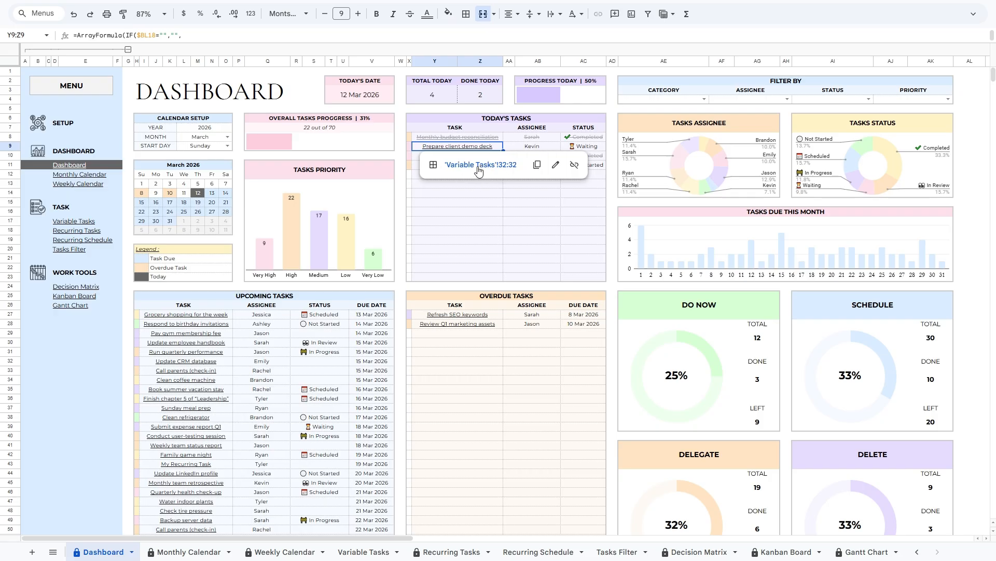
left_click(478, 165)
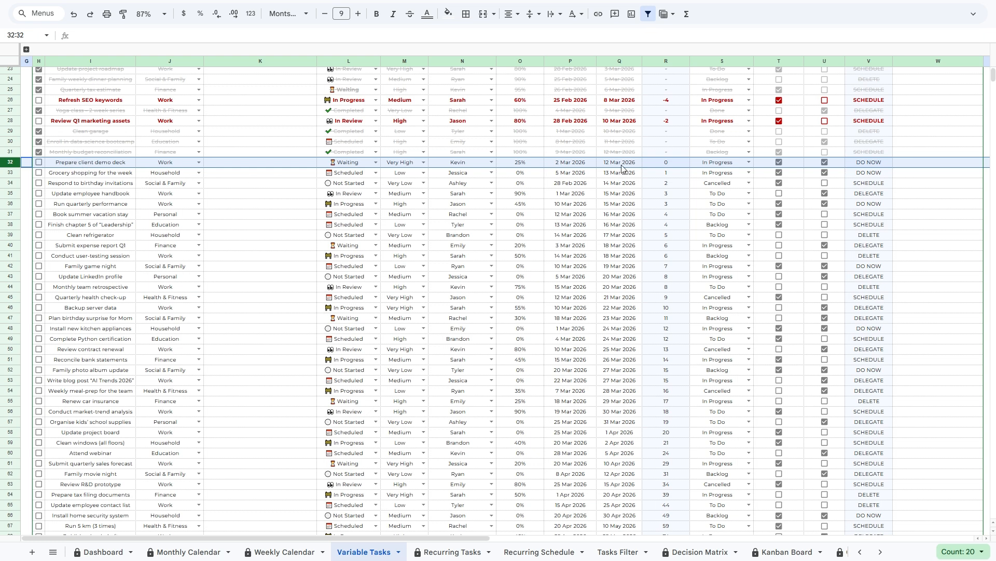
Mark the Prepare client demo deck task as done, with status Completed and progress 100%.
left_click(39, 163)
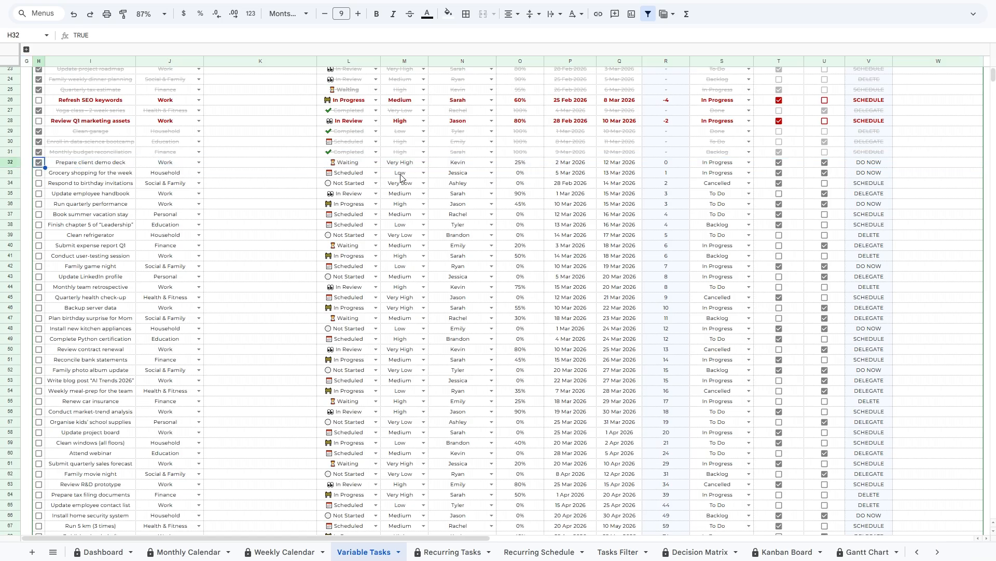
left_click(375, 163)
left_click(369, 177)
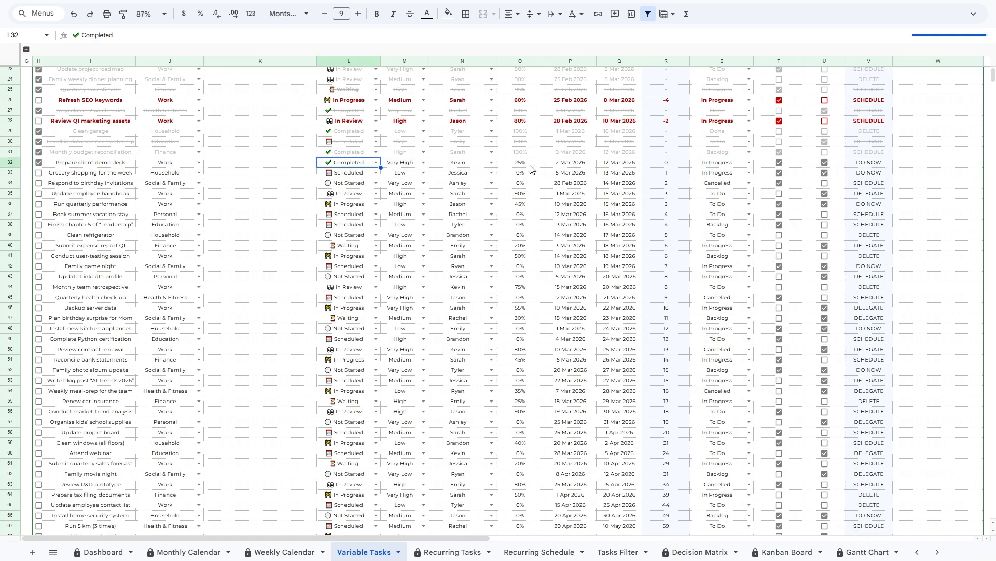
left_click(519, 164)
double_click(523, 167)
key("BackSpace")
key("BackSpace")
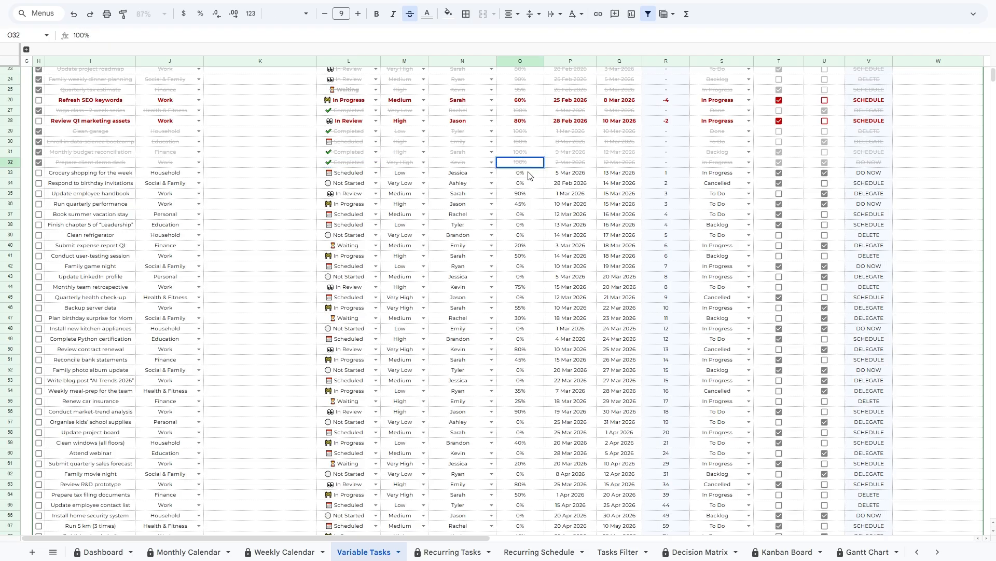
key("Return")
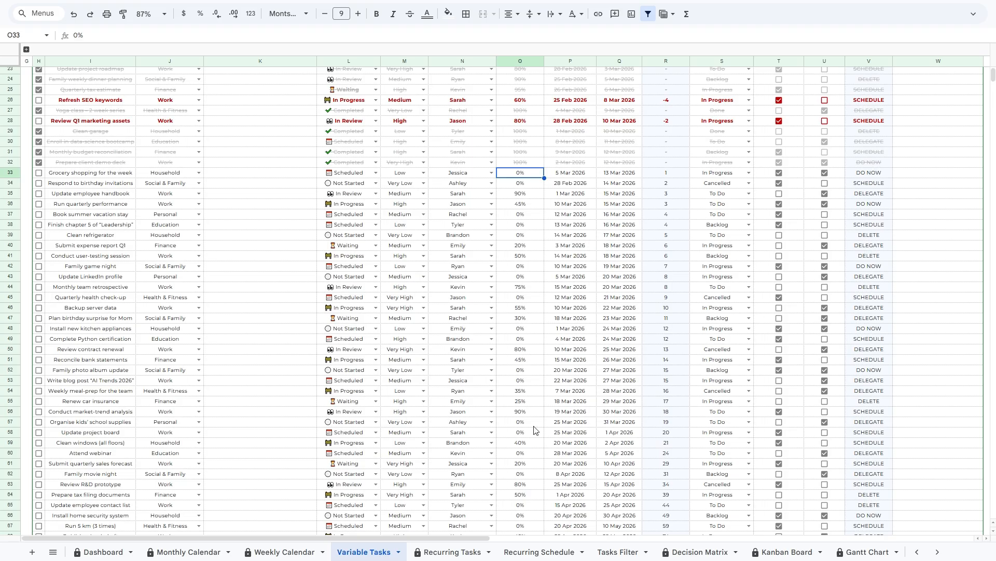
Return to the Dashboard and examine the color markers beside Today's Tasks and Upcoming Tasks.
left_click(100, 552)
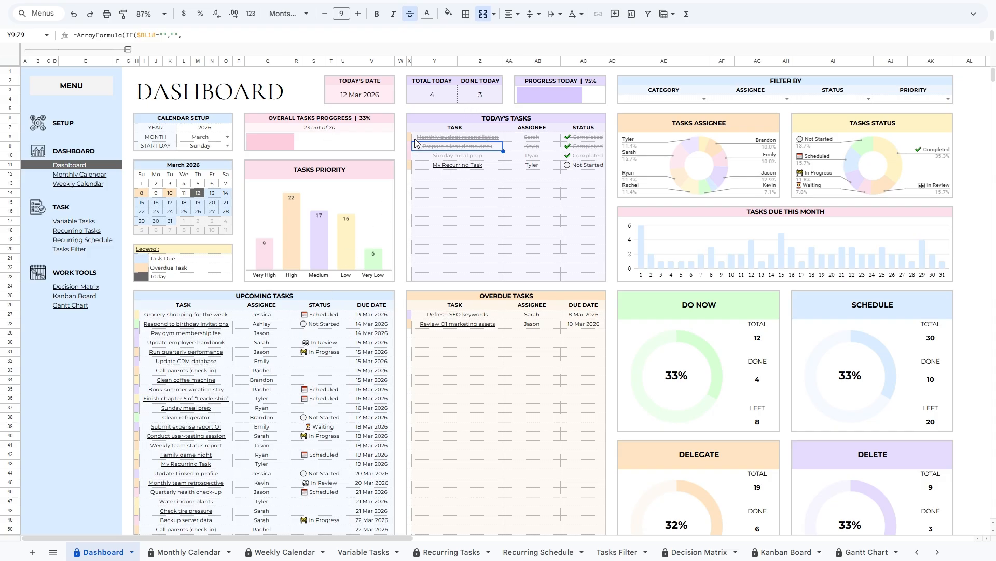
left_click_drag(410, 138, 409, 279)
left_click_drag(137, 315, 138, 504)
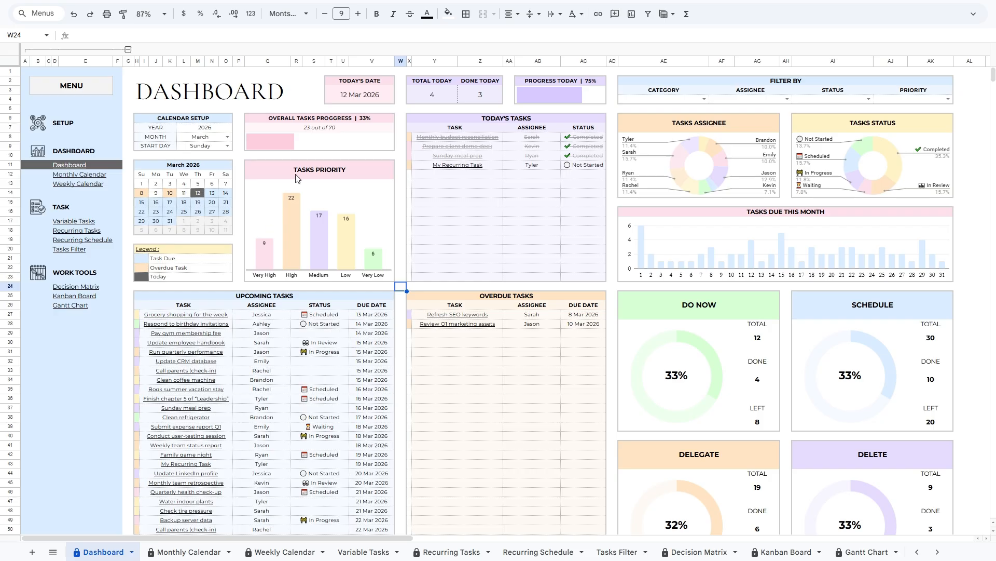
Compare the Tasks Priority chart's bar colors with the markers beside the first Upcoming Tasks rows.
left_click(314, 223)
left_click(366, 226)
left_click(333, 175)
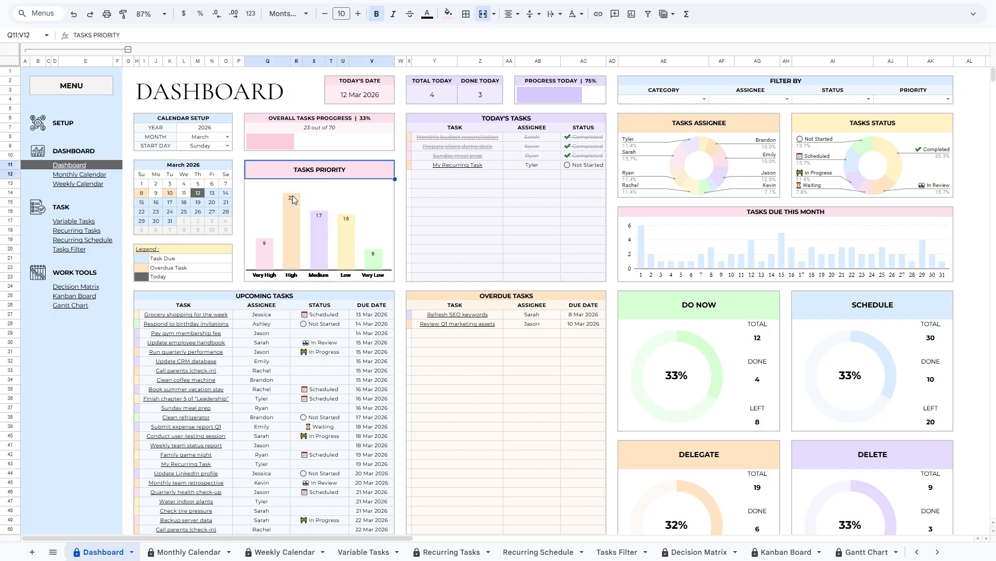
left_click(409, 206)
left_click_drag(138, 315, 138, 389)
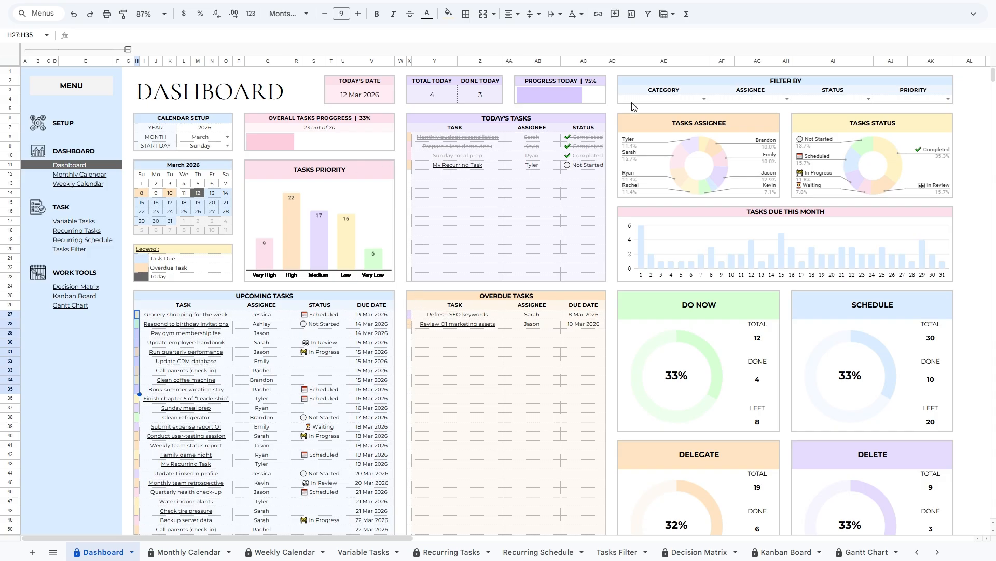
Examine the Dashboard's Tasks Assignee, Tasks Status and Tasks Due This Month charts.
left_click(671, 124)
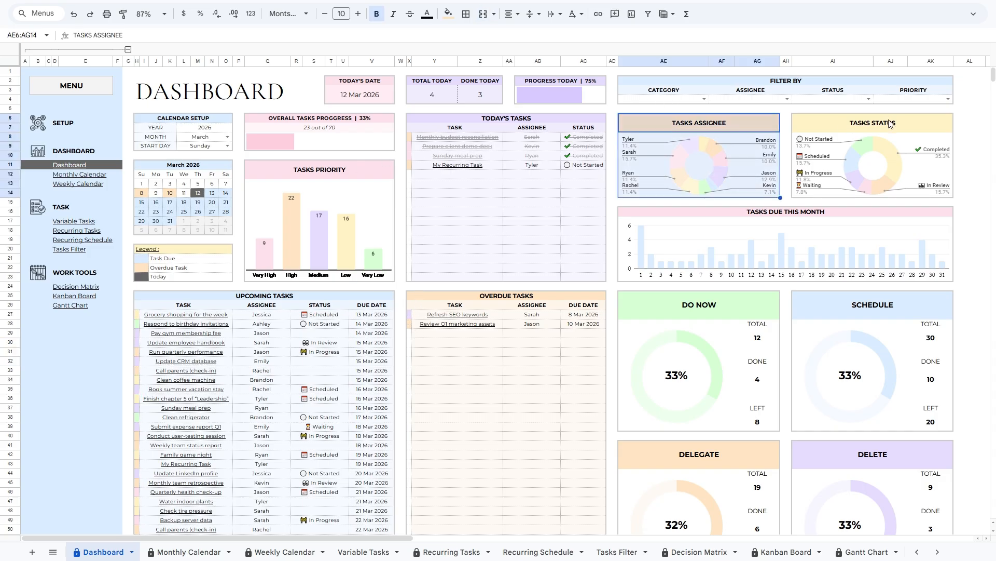
left_click(868, 130)
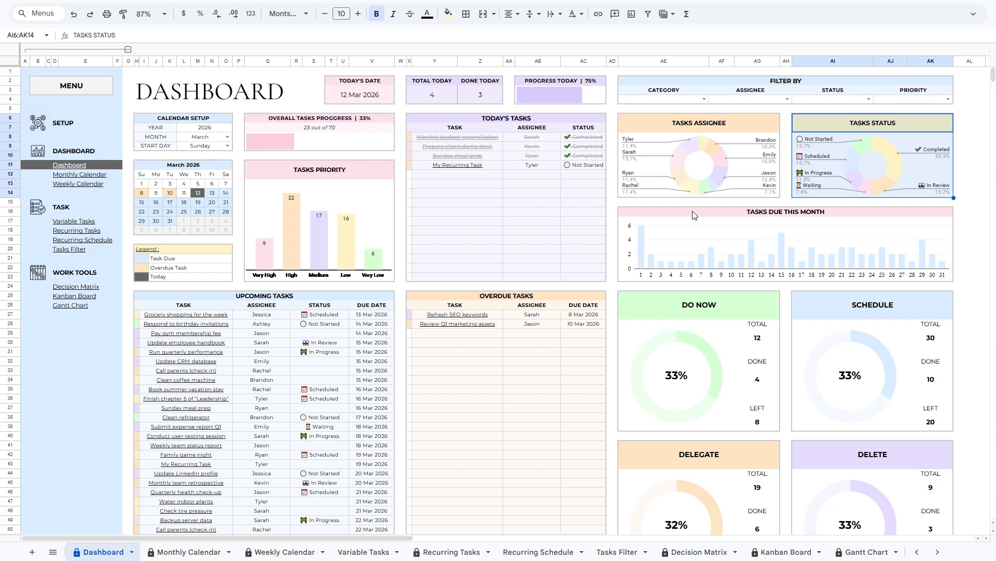
mouse_move(693, 211)
left_mouse_down()
mouse_move(690, 237)
mouse_move(699, 205)
left_mouse_up()
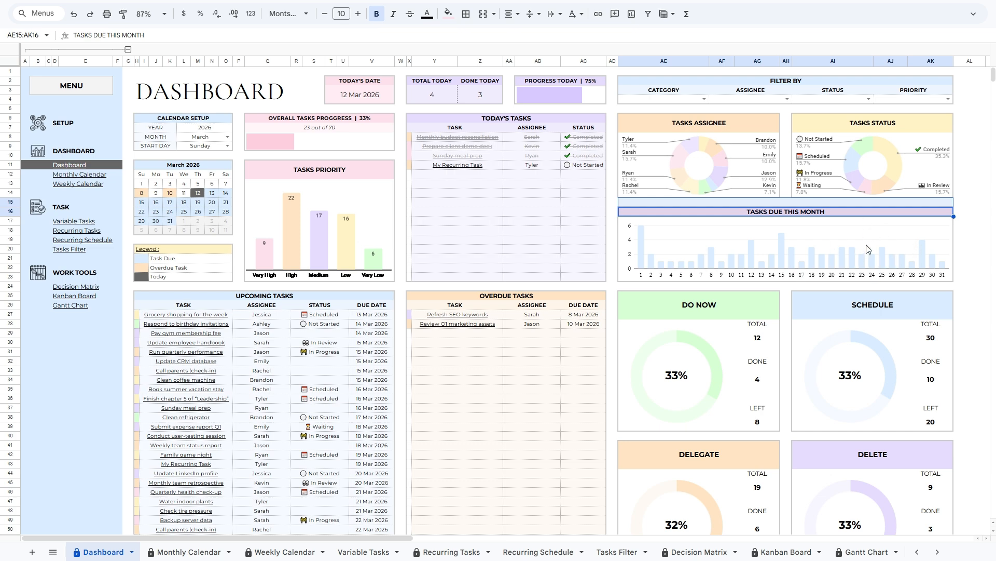
scroll(738, 267, "down", 2)
scroll(732, 254, "down", 2)
scroll(686, 233, "up", 2)
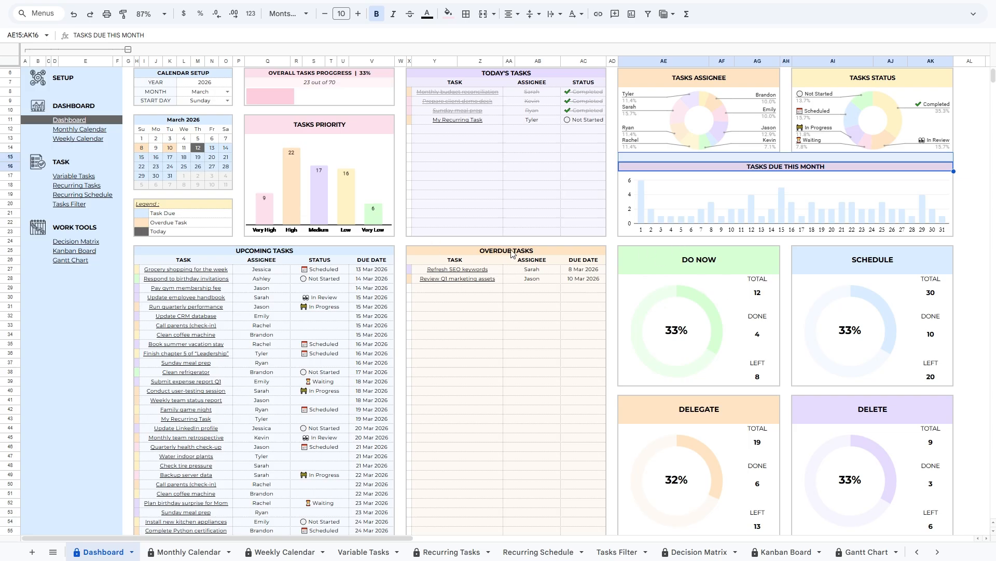
Examine the Do Now, Schedule, Delegate and Delete progress charts on the Dashboard.
scroll(690, 255, "down", 1)
scroll(694, 257, "up", 1)
left_click(216, 92)
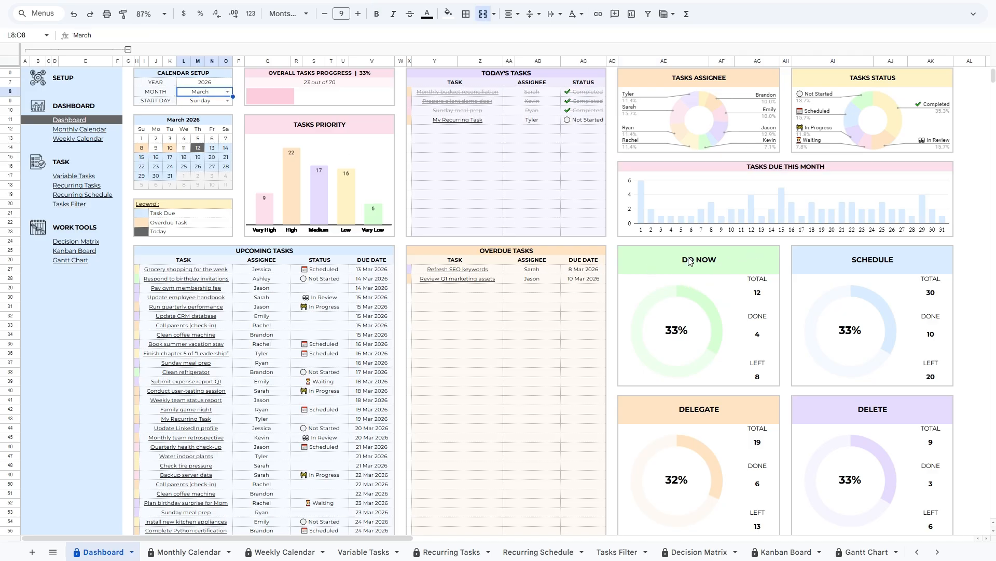
left_click_drag(691, 261, 858, 439)
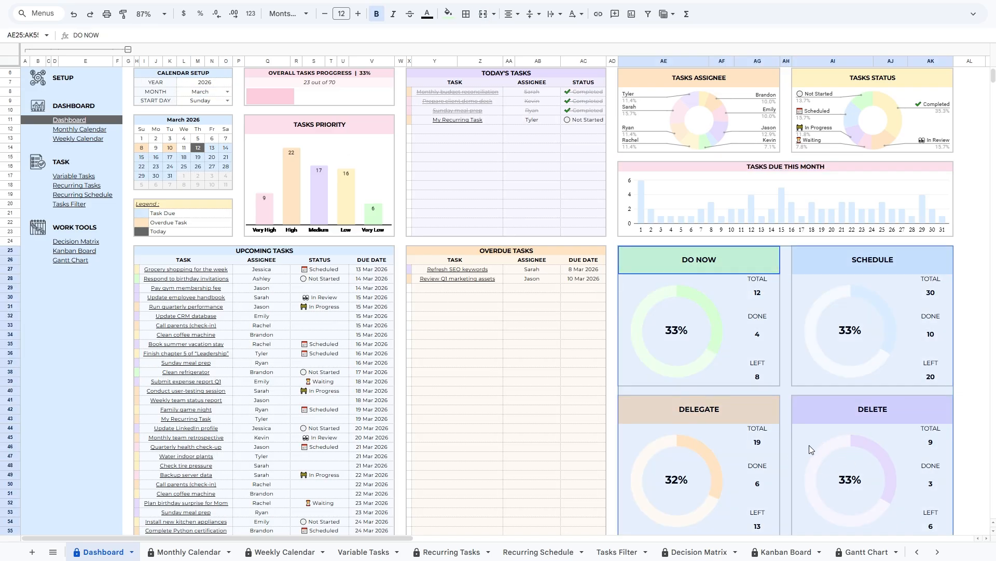
Review the Overdue Tasks list and preview the source links of Respond to birthday invitations and Review Q1 marketing assets.
left_click(537, 253)
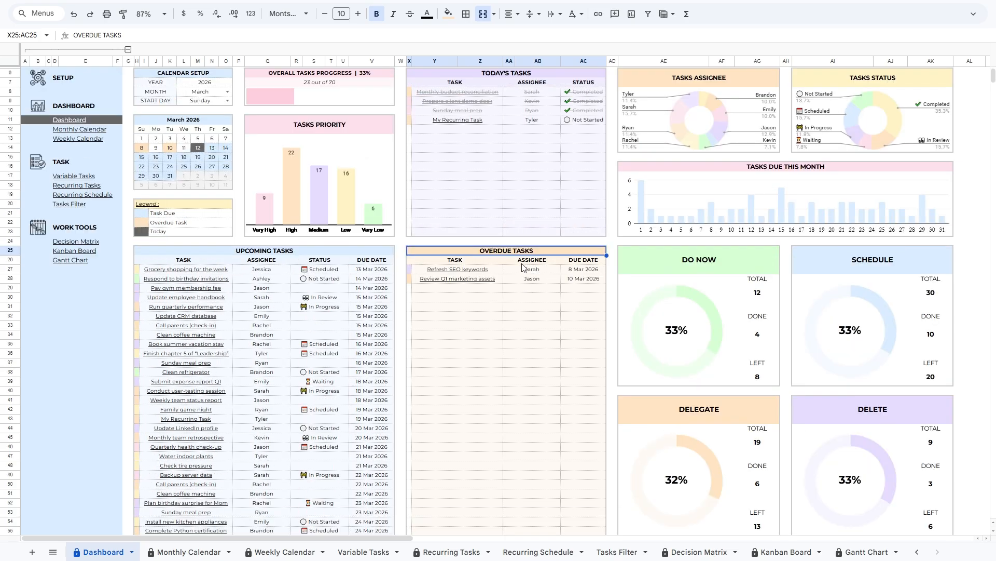
scroll(449, 315, "up", 3)
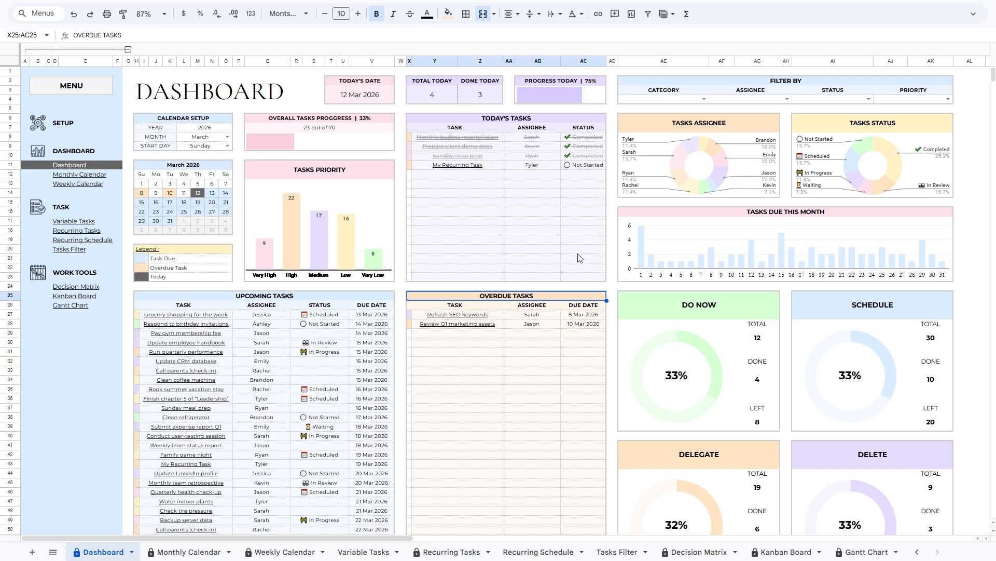
left_click(189, 326)
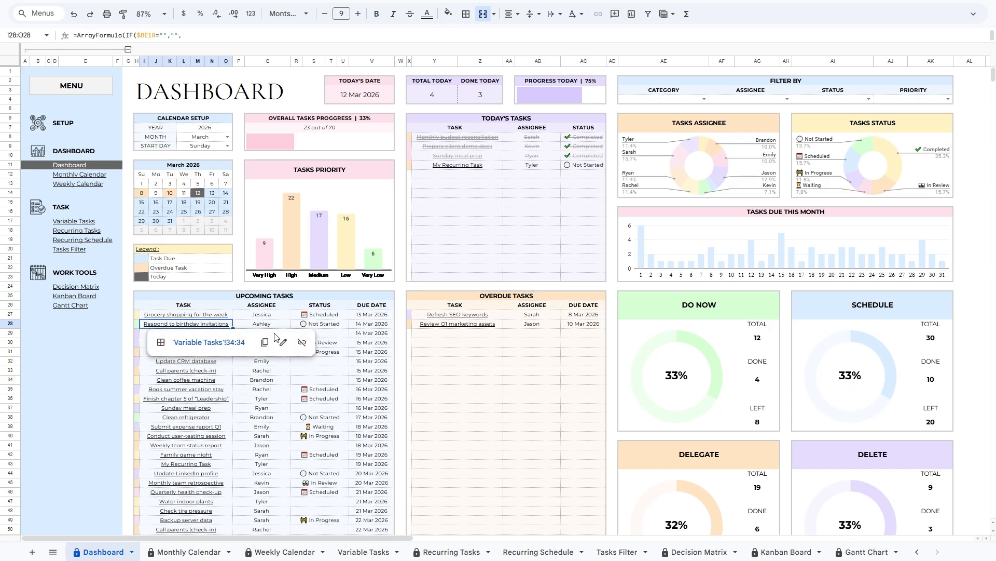
left_click(444, 326)
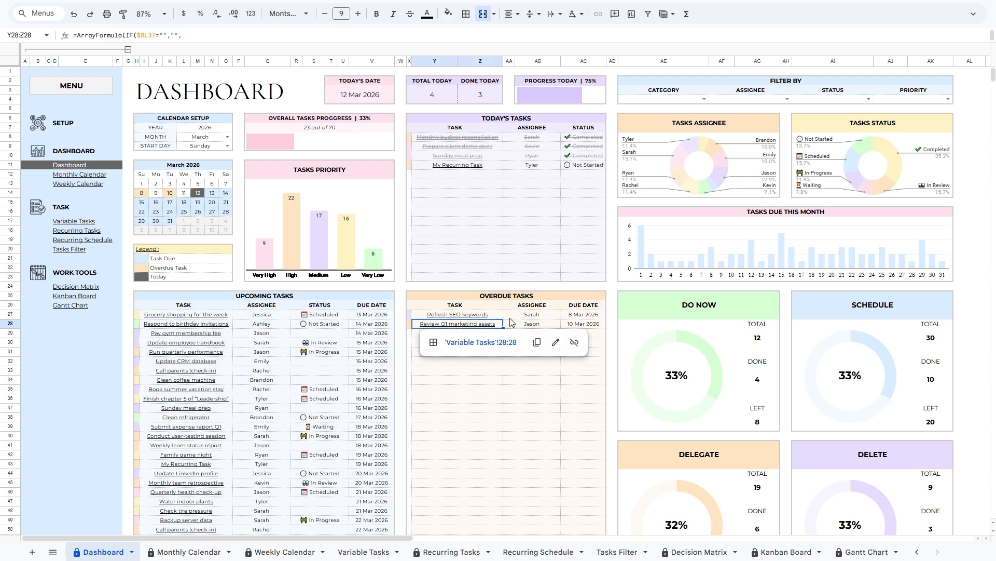
Go to the Monthly Calendar sheet and examine its Daily Calendar year, month and start day settings.
left_click(130, 74)
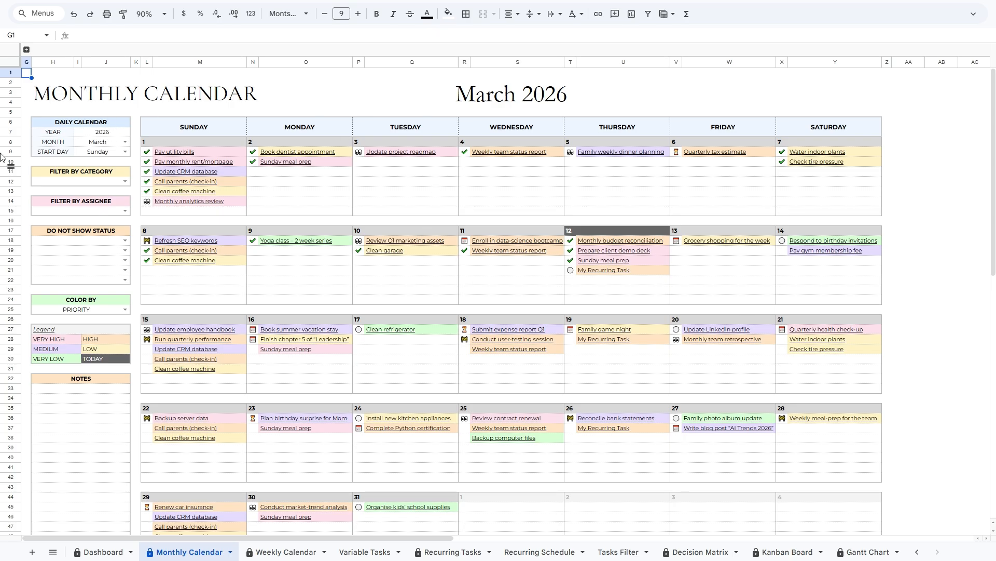
left_click_drag(100, 122, 84, 157)
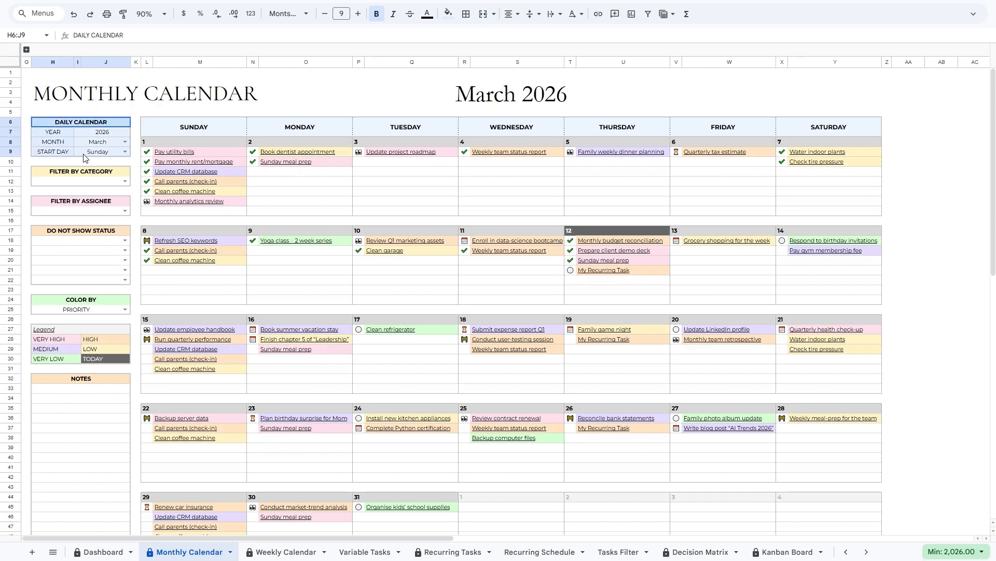
Switch the Monthly Calendar's month to April and set it back to March.
left_click(97, 142)
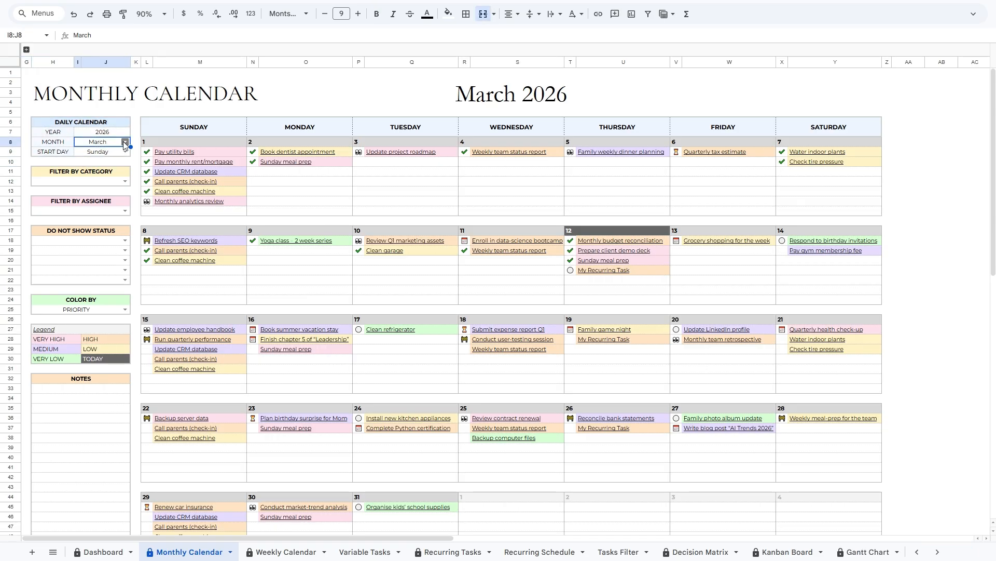
left_click(124, 142)
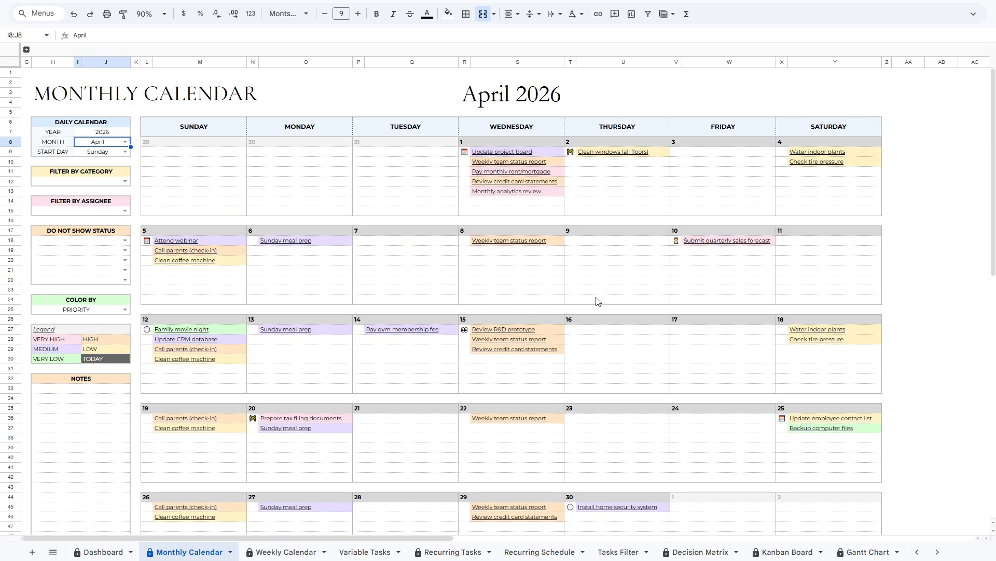
left_click(125, 142)
left_click(116, 184)
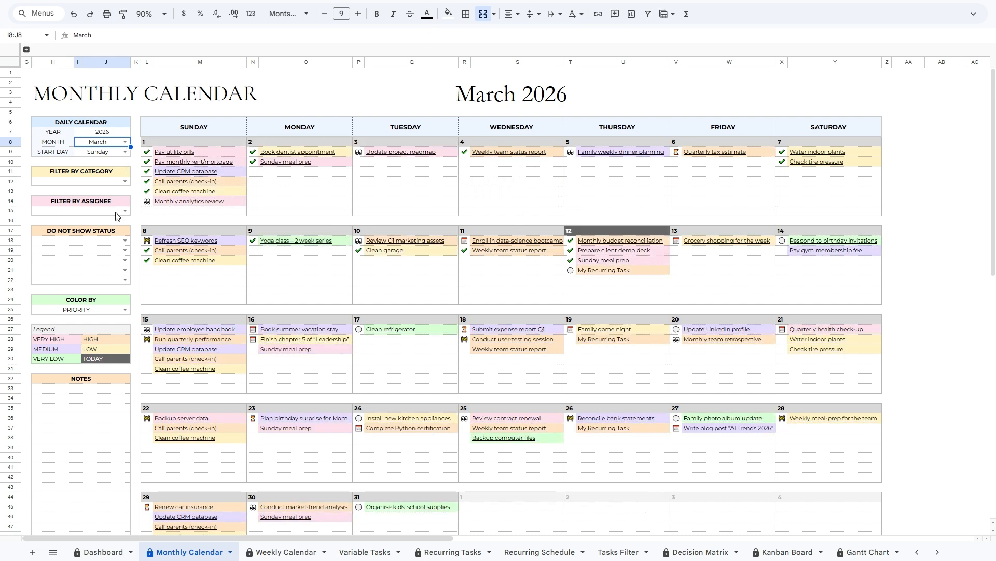
Exclude Completed tasks from the Monthly Calendar with the Do Not Show Status filter, and clear that filter again.
left_click_drag(109, 176, 82, 270)
left_click_drag(77, 232, 83, 289)
left_click(101, 239)
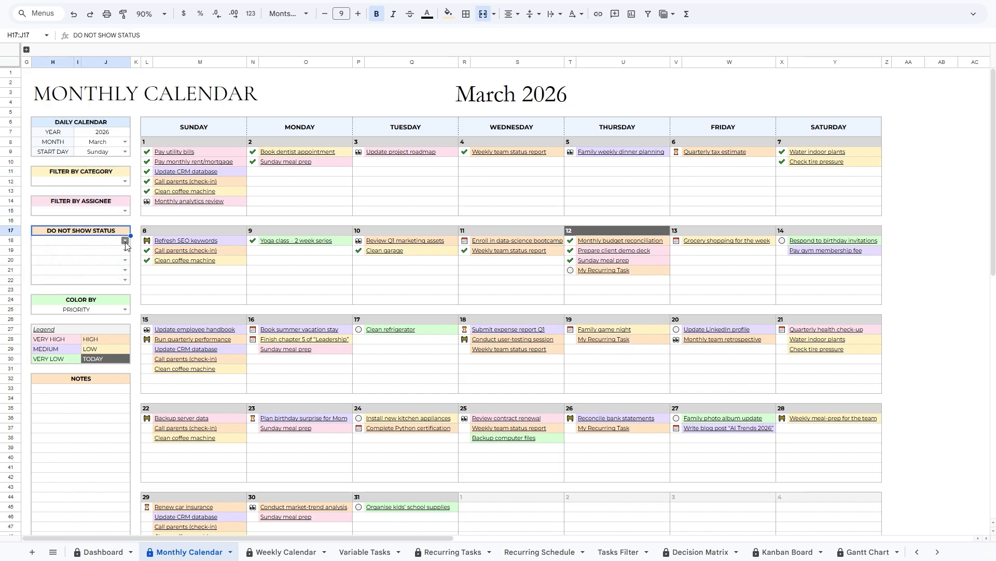
left_click(125, 241)
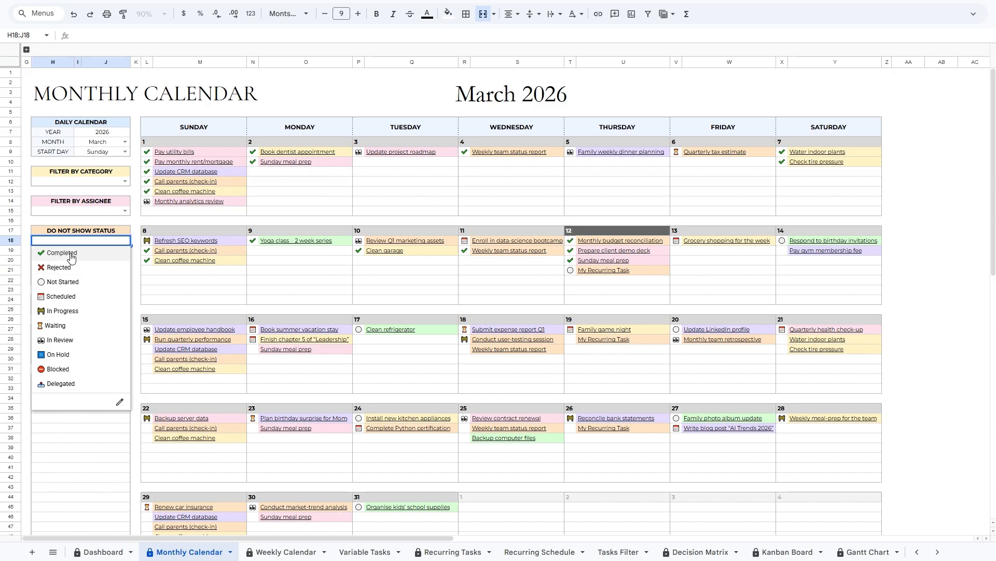
left_click(86, 231)
left_click(125, 241)
left_click(62, 252)
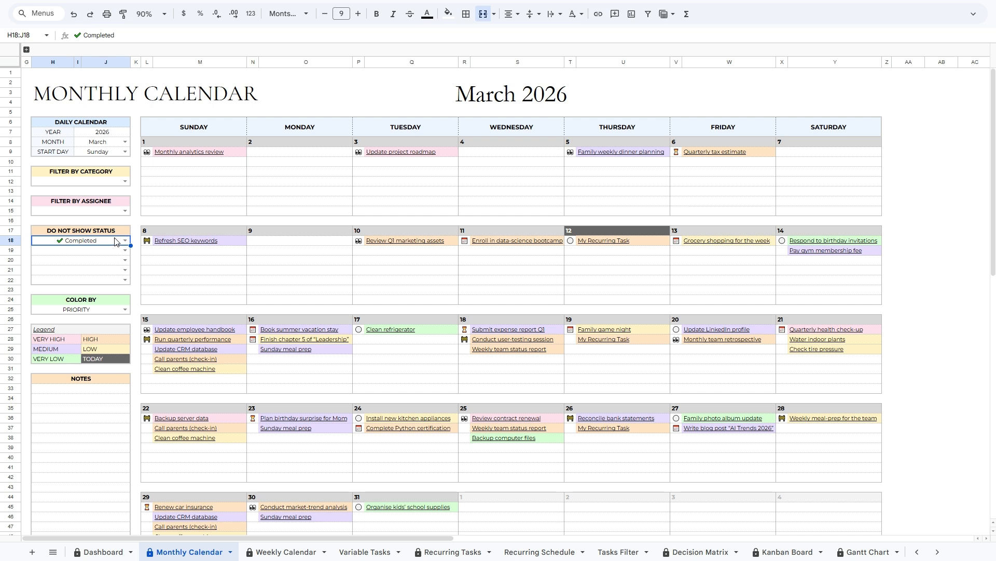
key("Delete")
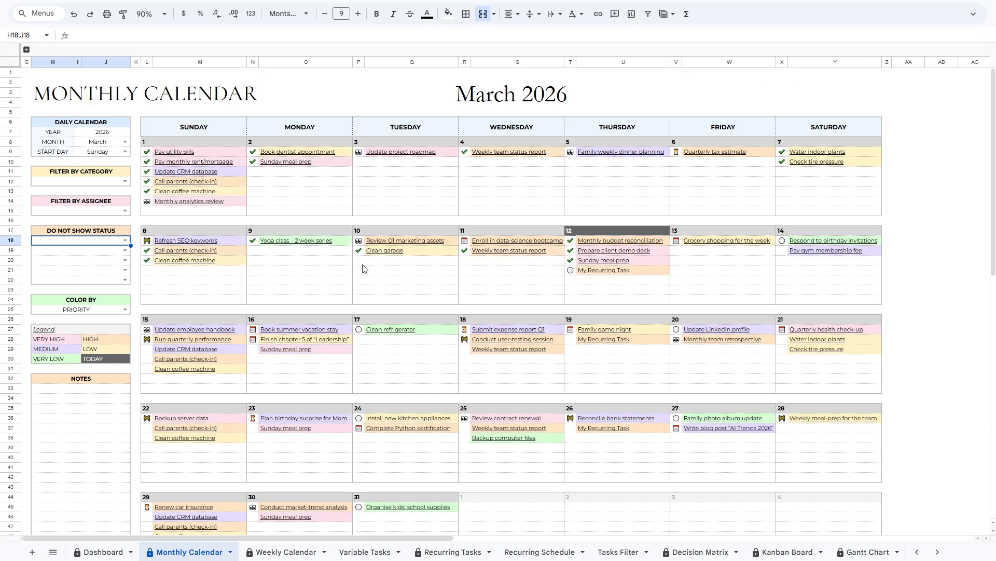
Examine the color legend, follow the 1 March Clean coffee machine link to its Recurring Schedule row, and return to the Monthly Calendar.
left_click_drag(71, 330, 86, 349)
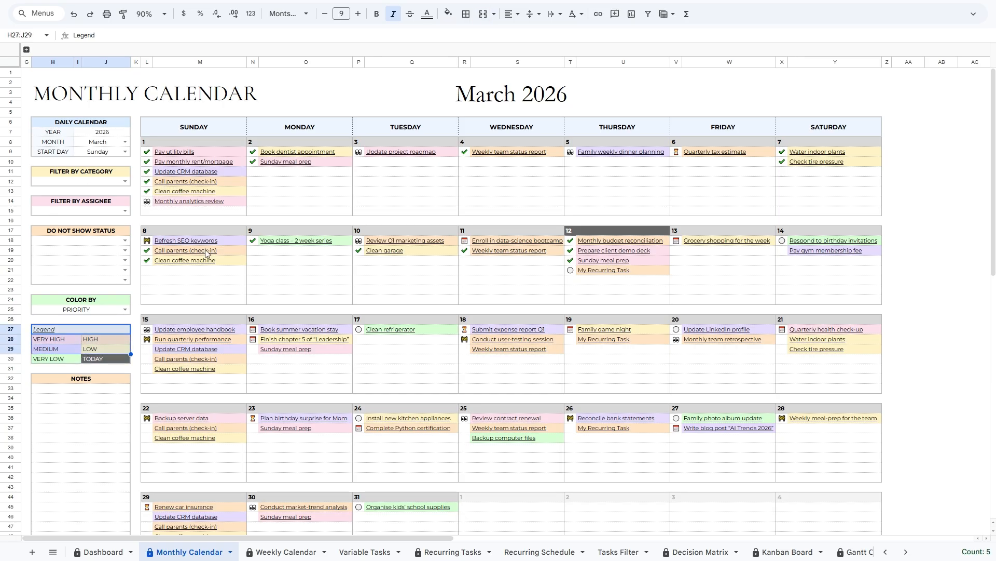
left_click(62, 333)
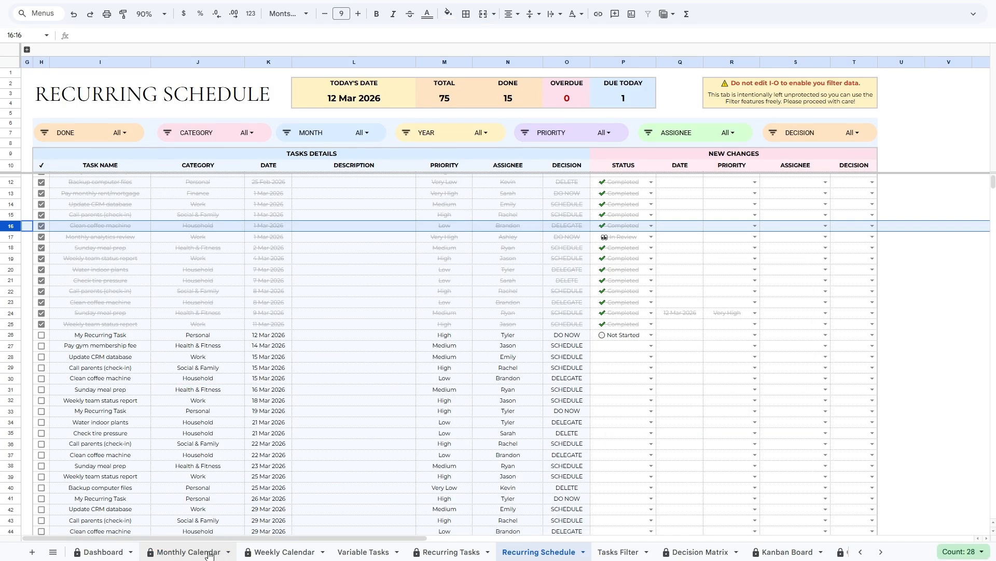
left_click(209, 552)
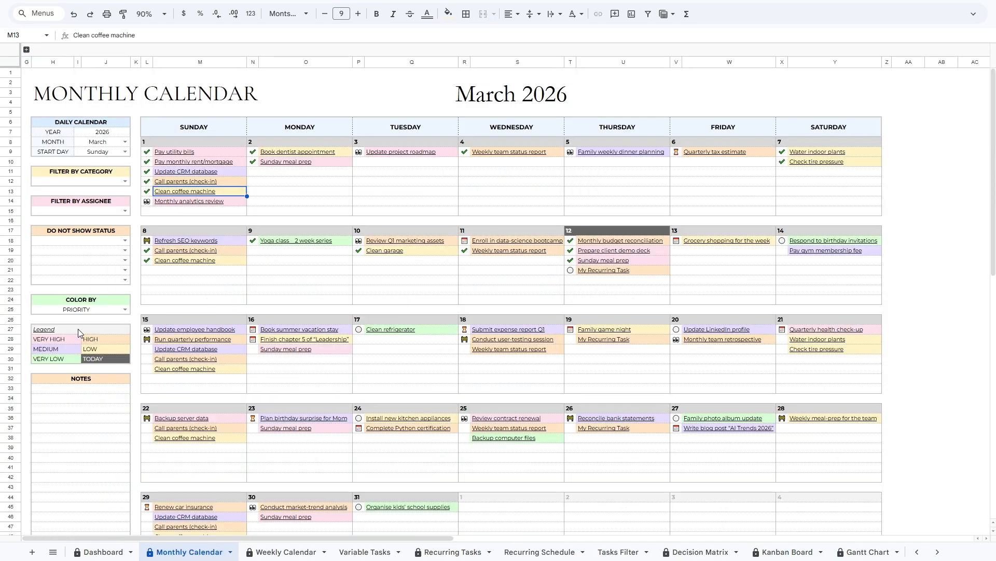
Color the Monthly Calendar tasks by DECISION and look over the recolored weeks.
left_click(111, 310)
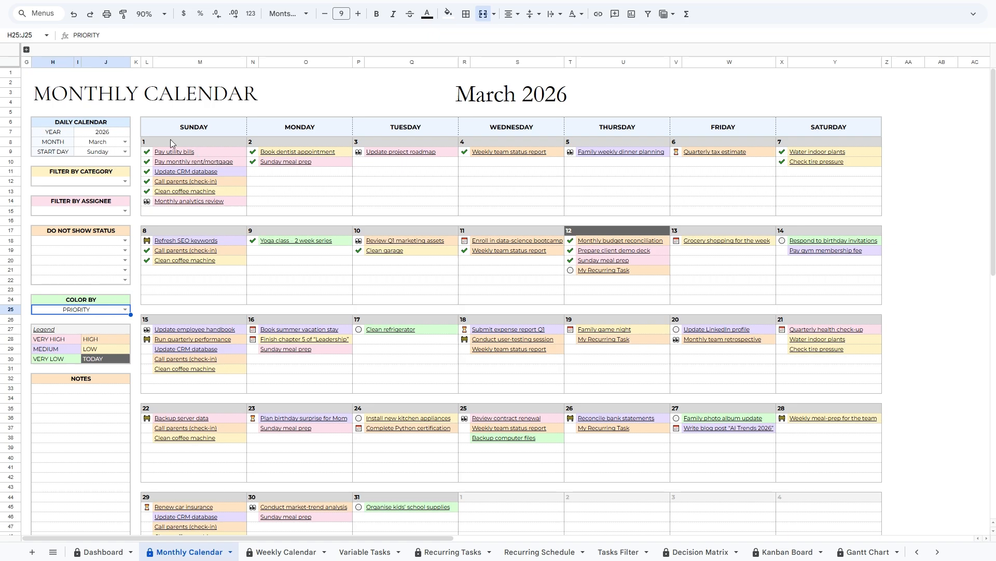
left_click(126, 310)
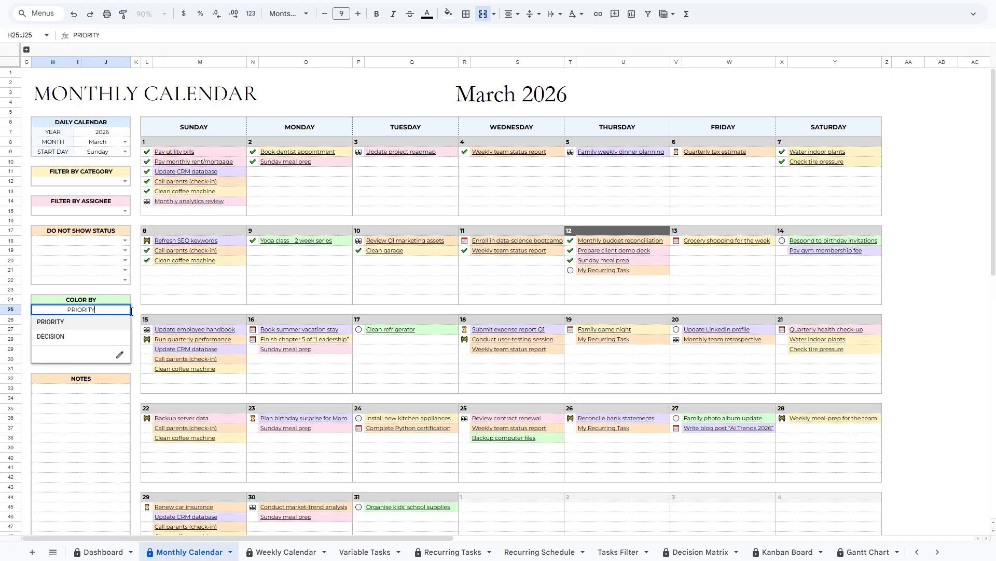
left_click(78, 337)
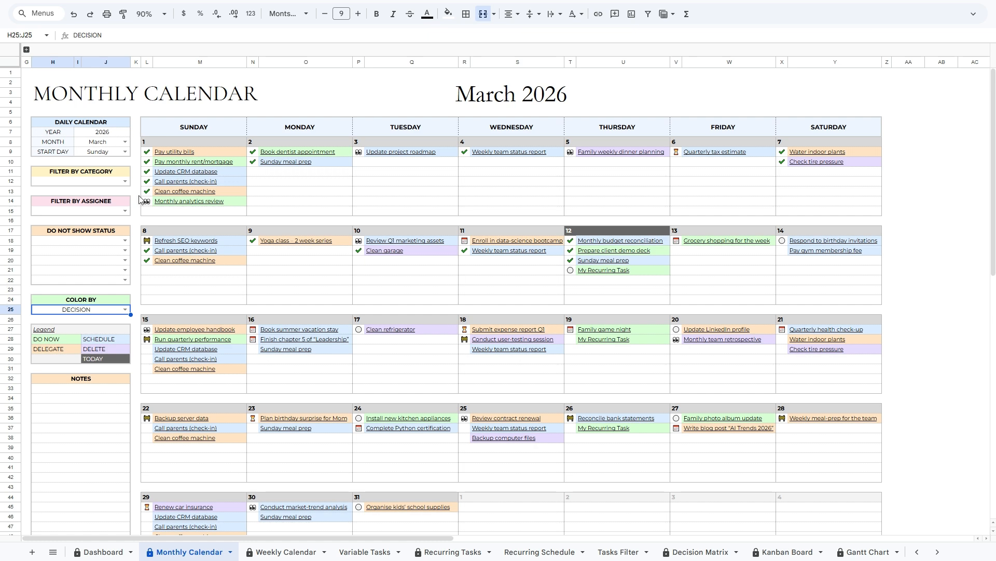
left_click_drag(133, 154, 779, 393)
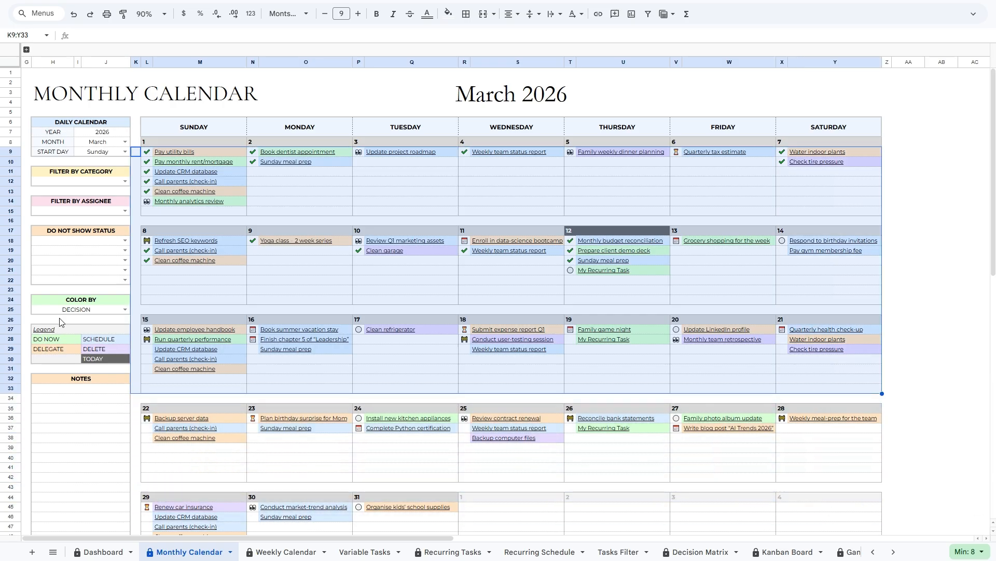
Check the decision legend and set the Monthly Calendar's Color By option back to PRIORITY.
left_click(42, 332)
left_click(122, 297)
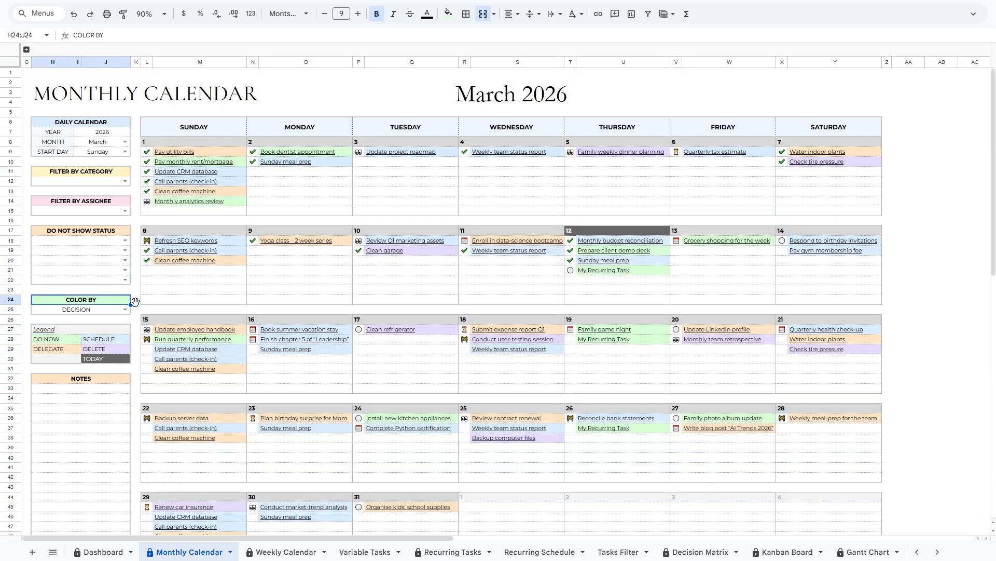
left_click(124, 309)
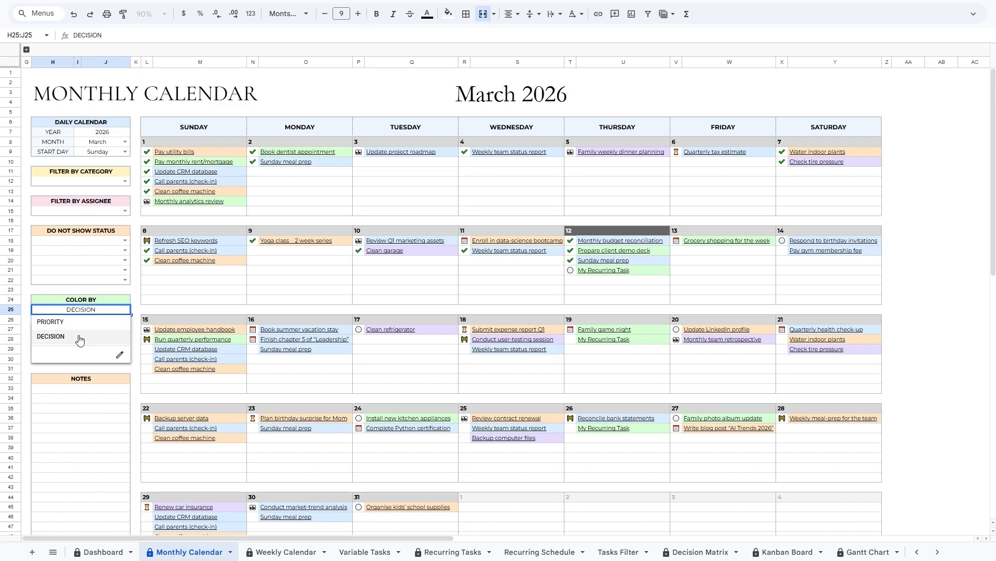
left_click(74, 328)
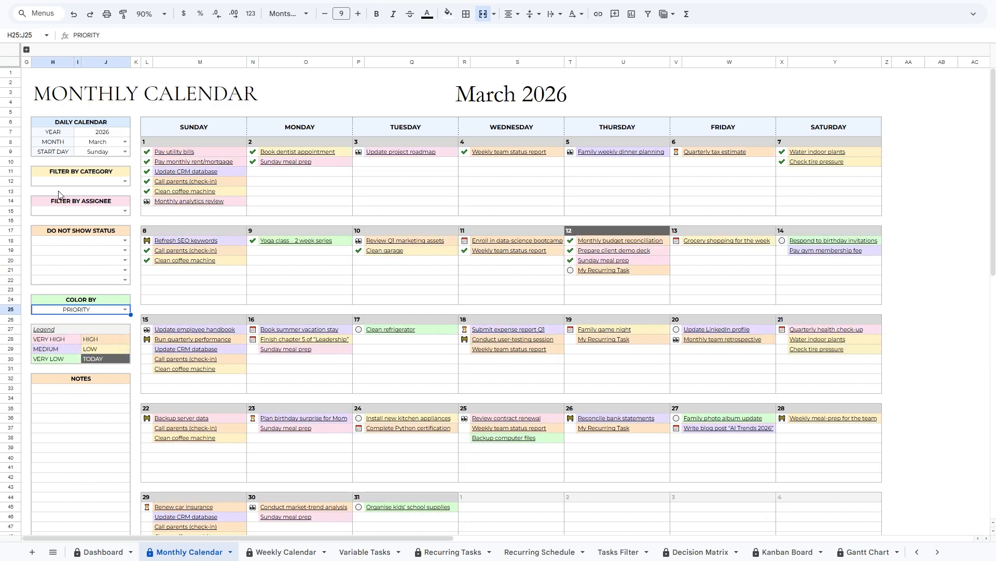
Go to the Weekly Calendar sheet and set its Week Start Date to 12 Mar 2026.
left_click(34, 81)
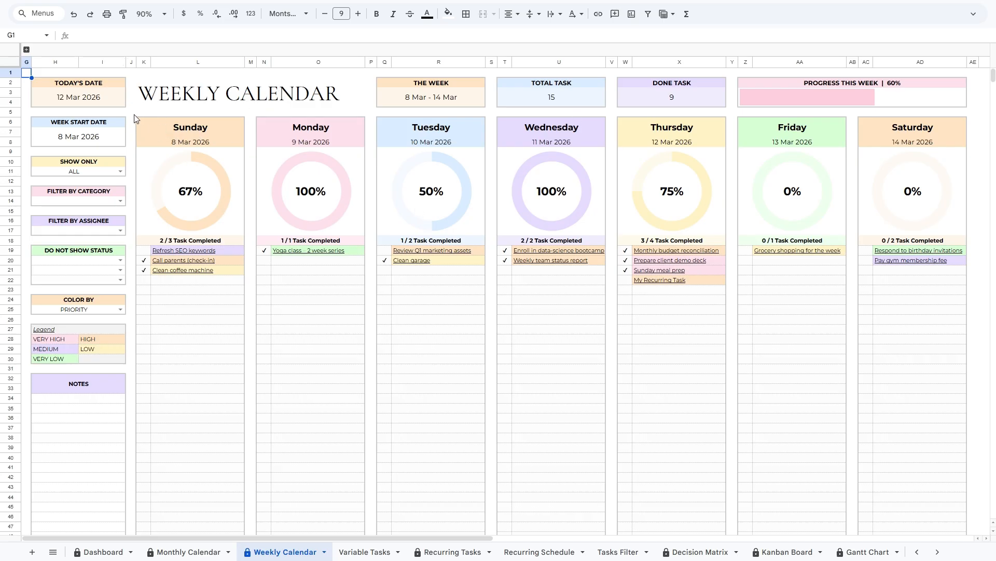
left_click(97, 135)
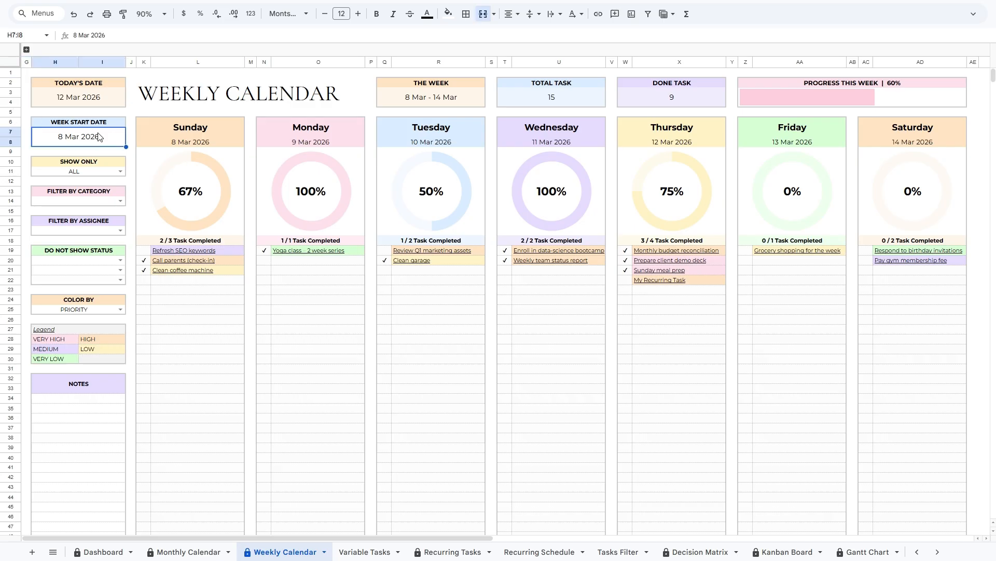
double_click(91, 142)
key("Escape")
double_click(74, 141)
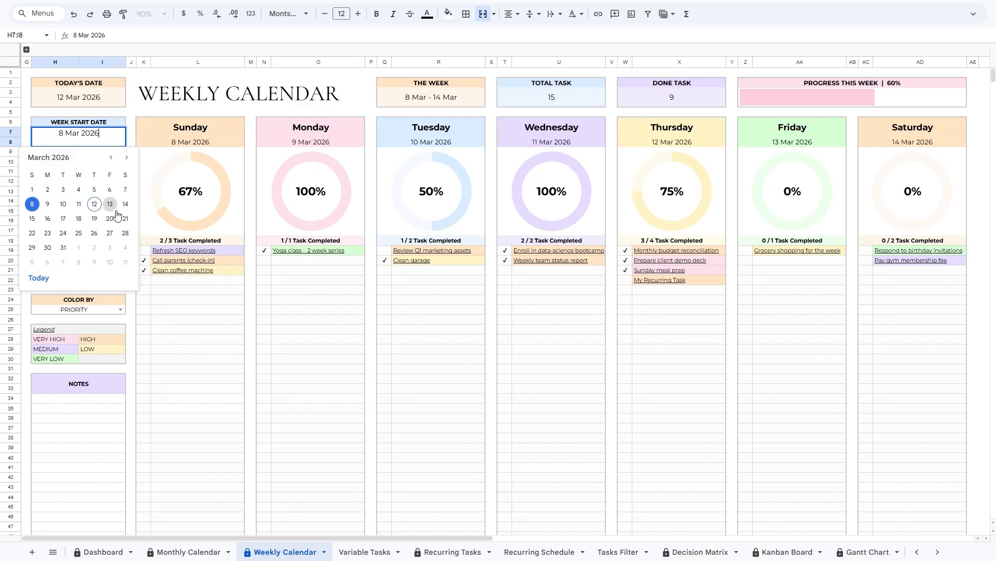
left_click(95, 205)
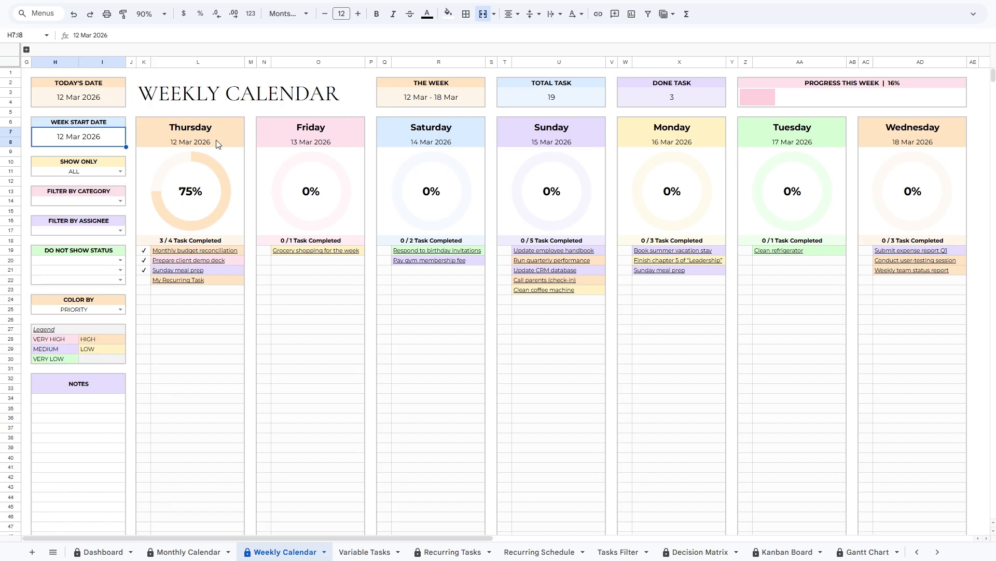
Examine the Weekly Calendar's week range, total tasks, done tasks and Progress This Week summaries.
left_click(437, 87)
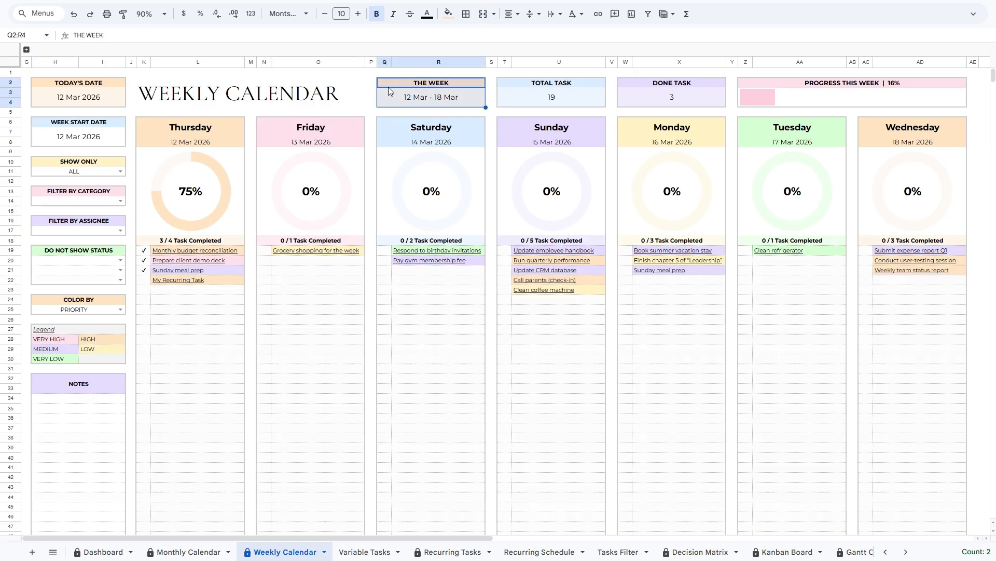
left_click(572, 95)
key("Up")
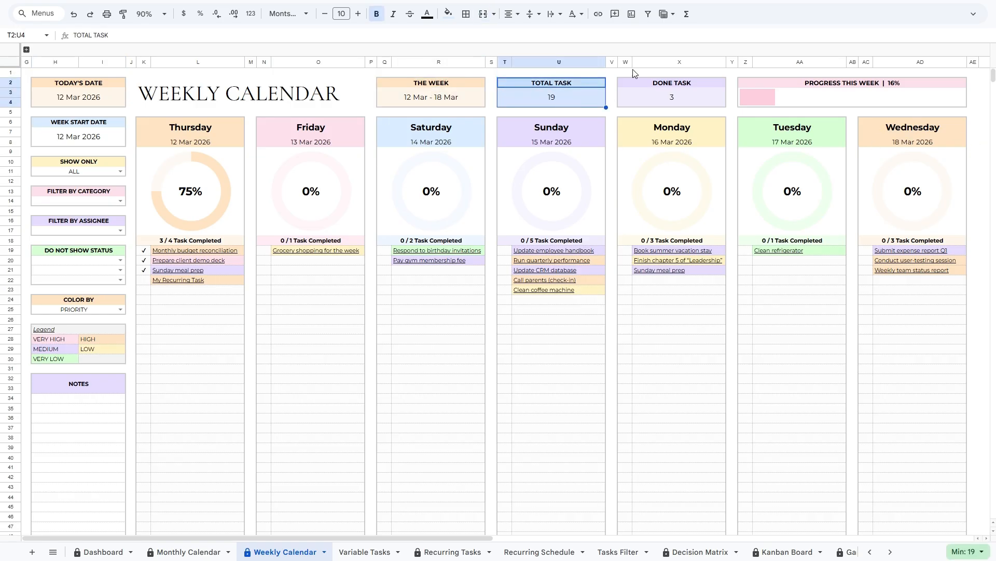
left_click(668, 92)
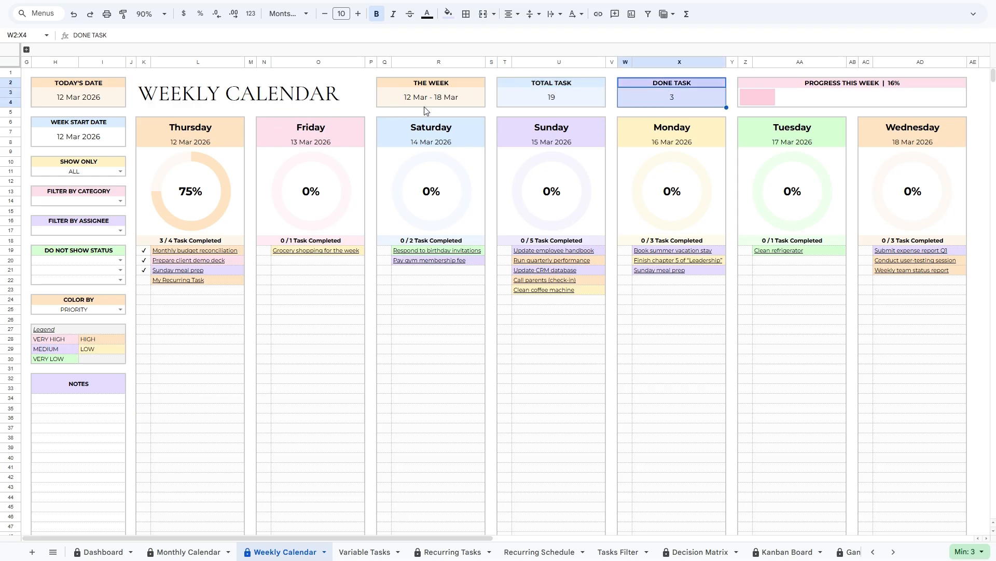
left_click(834, 88)
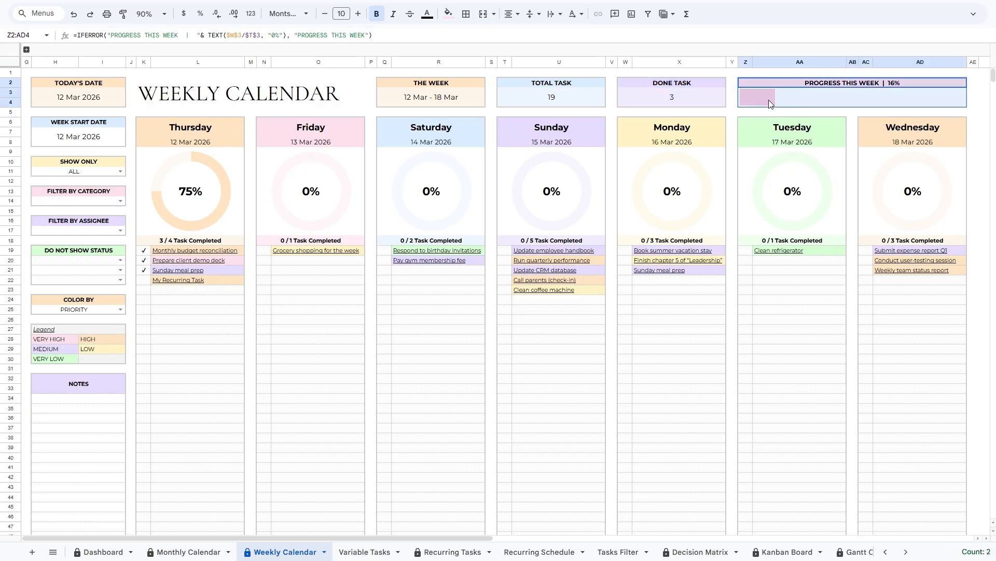
mouse_move(769, 100)
left_mouse_down()
mouse_move(771, 82)
mouse_move(764, 98)
left_mouse_up()
left_click(131, 75)
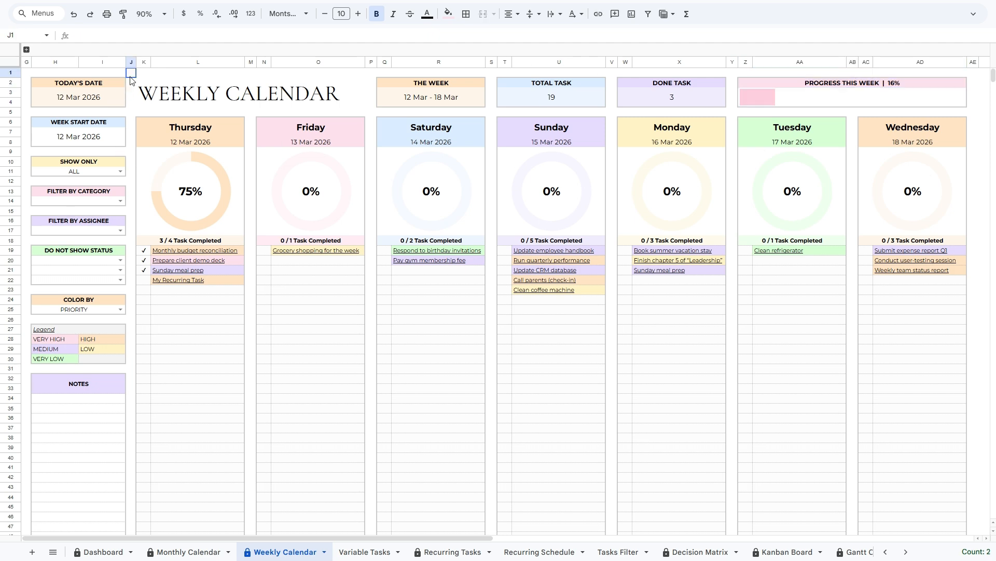
Examine the Show Only filter on the Weekly Calendar.
left_click(100, 165)
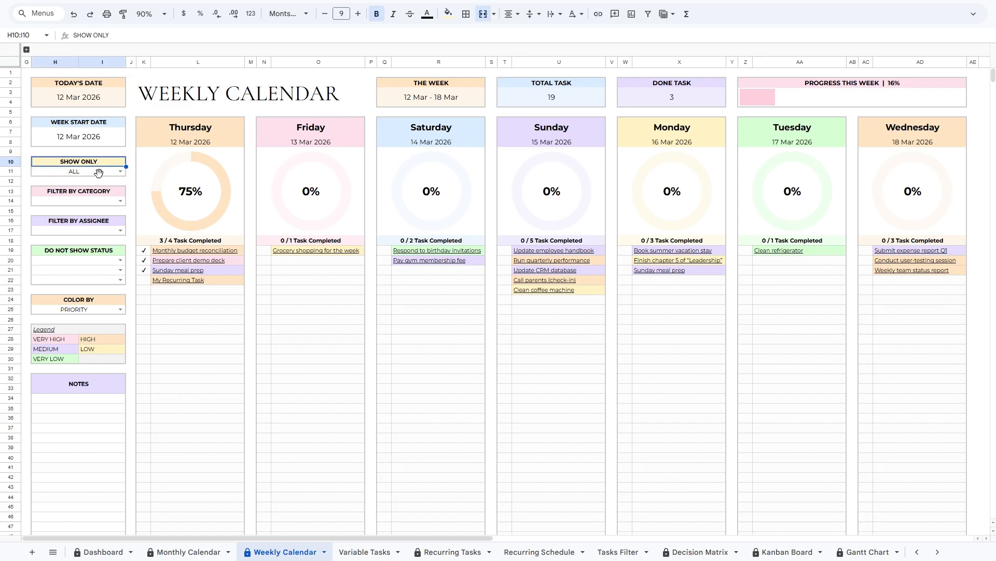